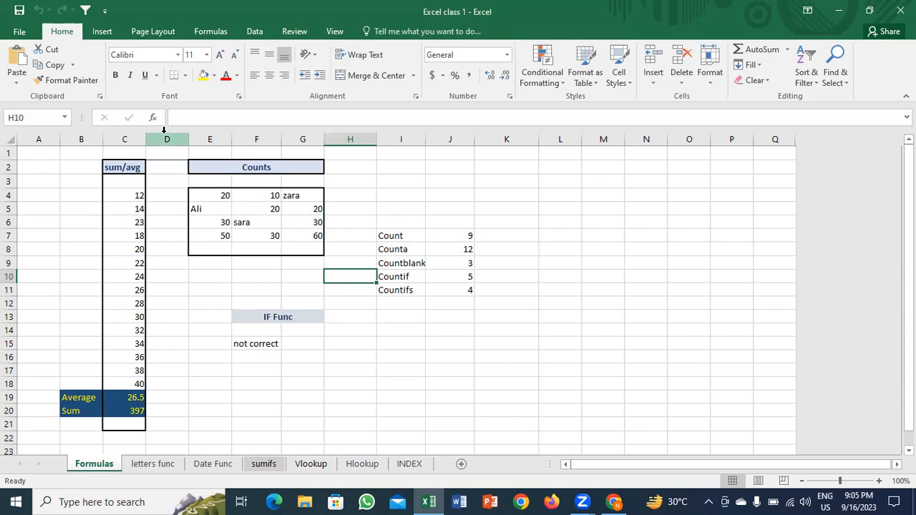
Step: Review the counts table on the Formulas sheet and the letters func sheet, ending on the Date Func sheet
click(250, 233)
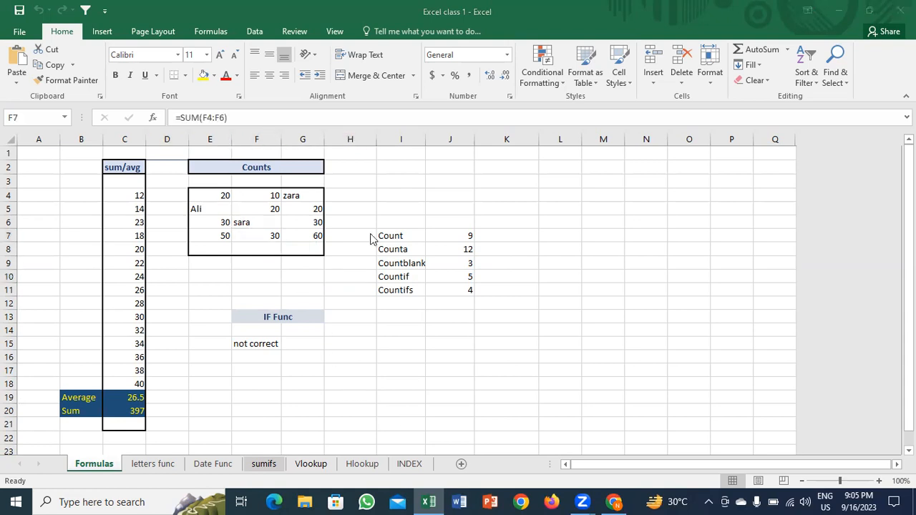
drag(265, 223, 304, 238)
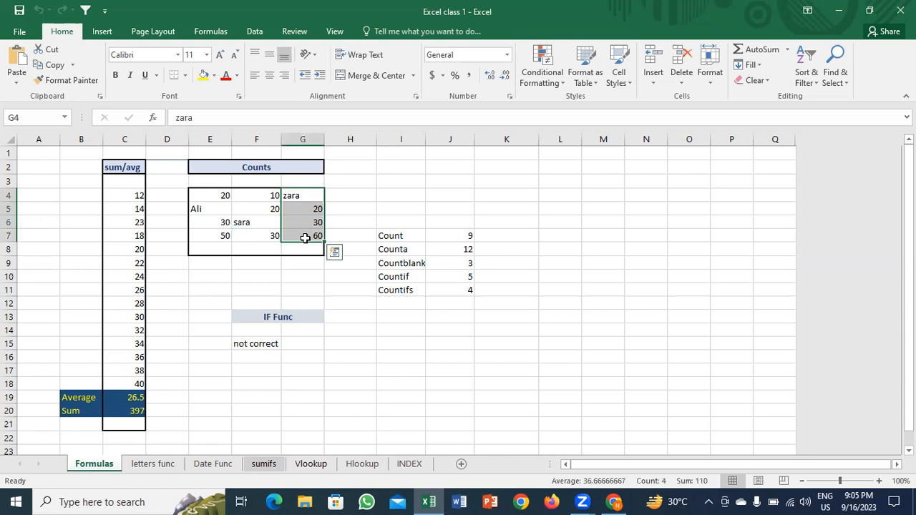
key(ctrl+q)
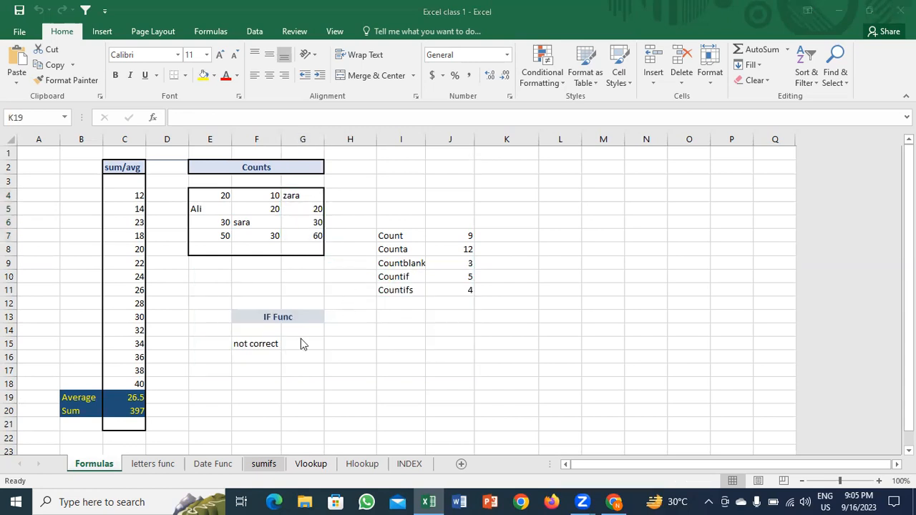
click(134, 467)
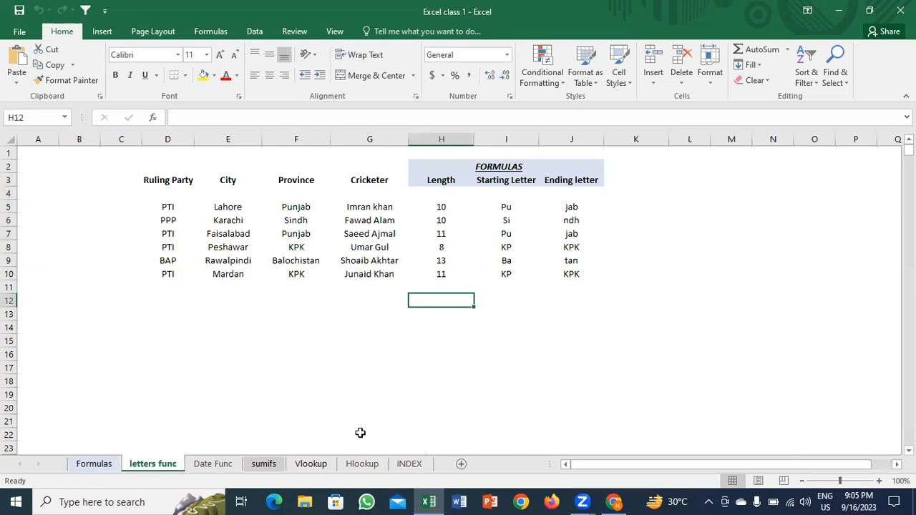
click(209, 465)
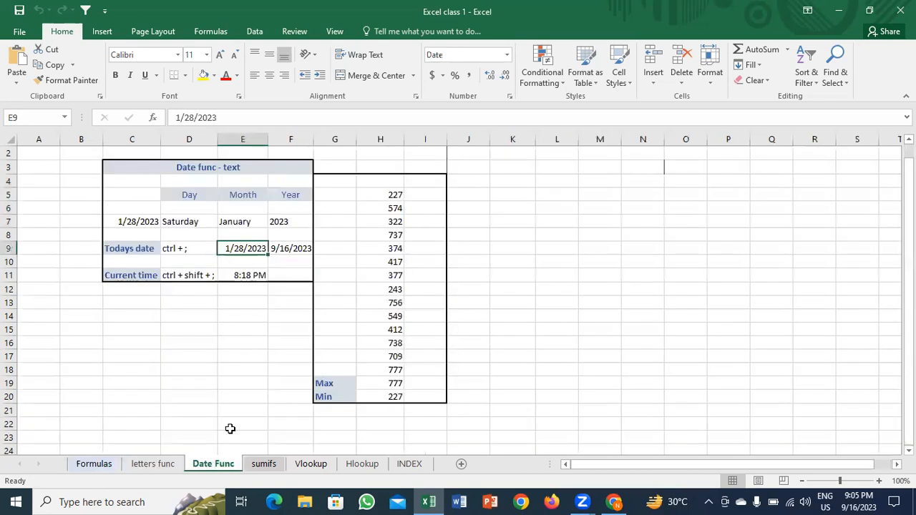
Step: Clear the existing Max and Min formulas from cells H19:H20
click(396, 396)
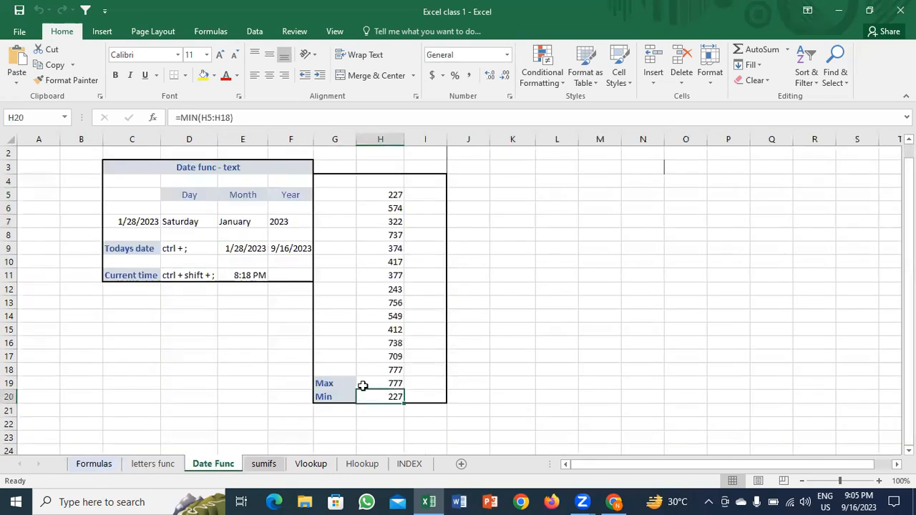
drag(395, 382, 395, 393)
click(386, 382)
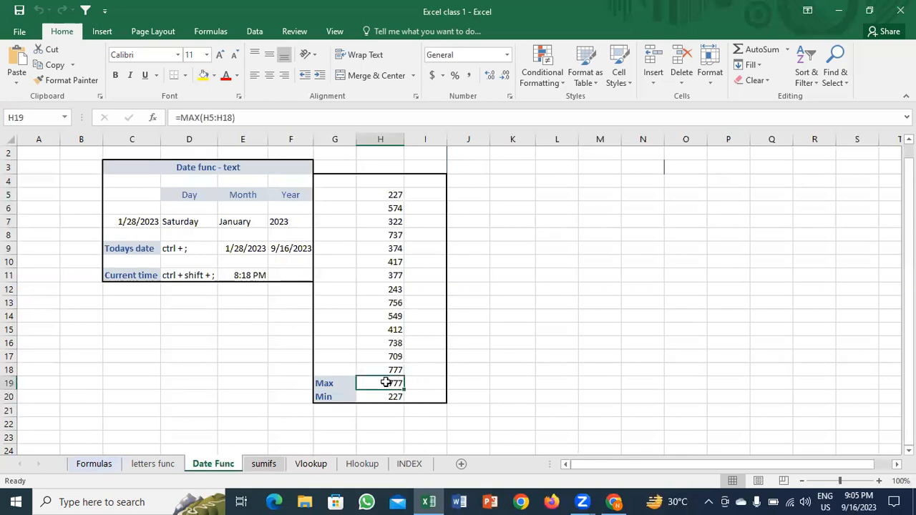
key(shift+Down)
key(Delete)
Step: Enter a MAX formula in H19 that covers the number range H5:H18
click(386, 382)
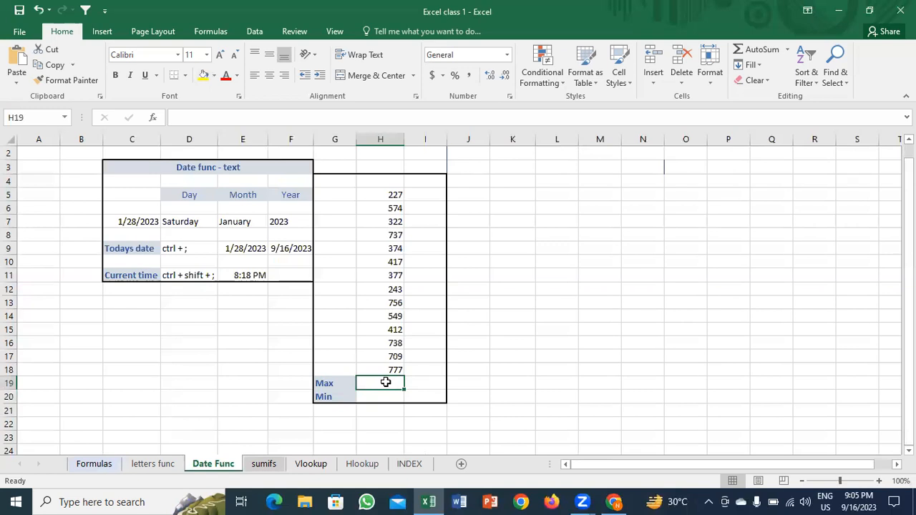
text(=max)
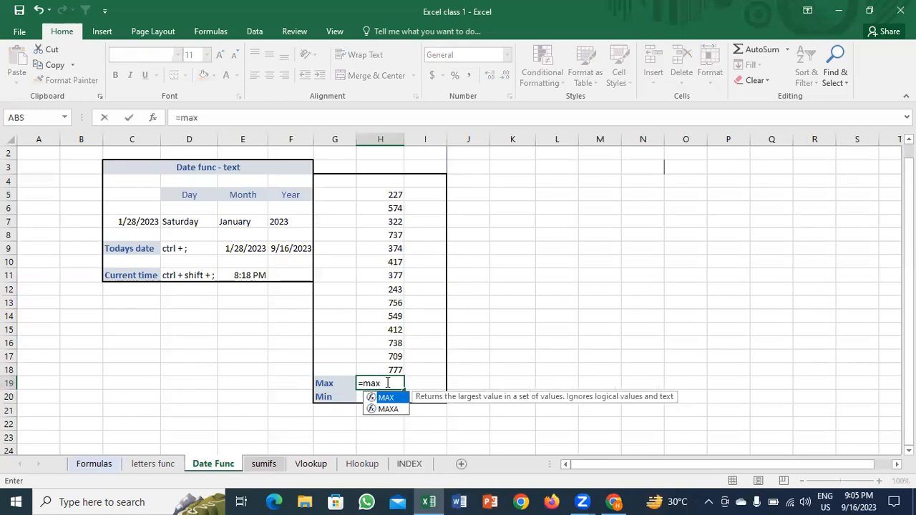
key(Tab)
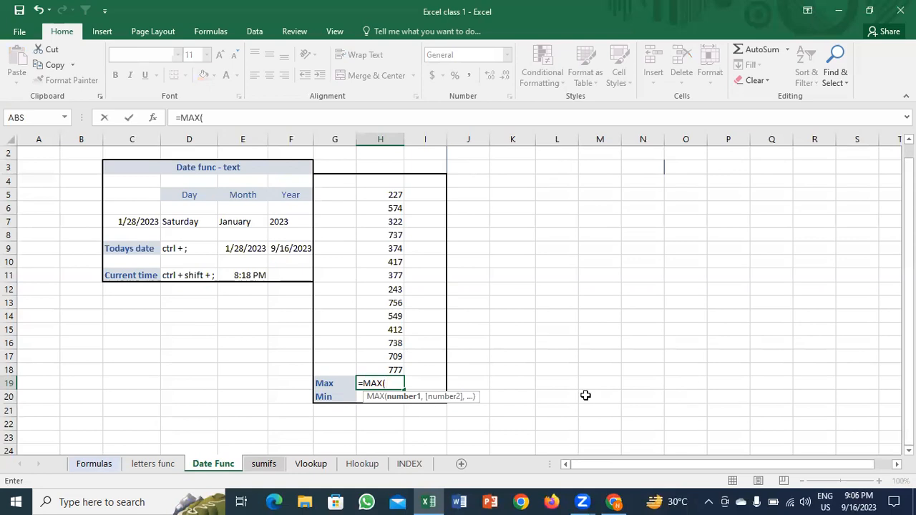
key(Up)
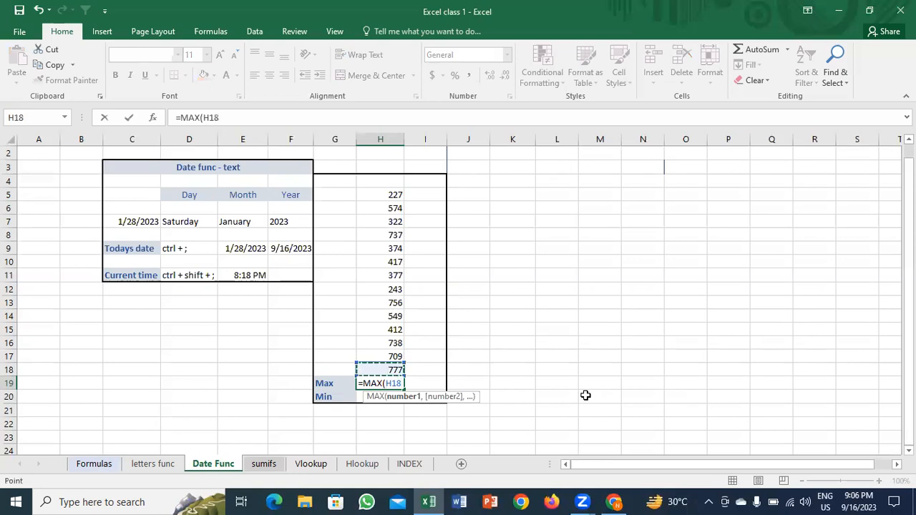
key(ctrl+shift+Up)
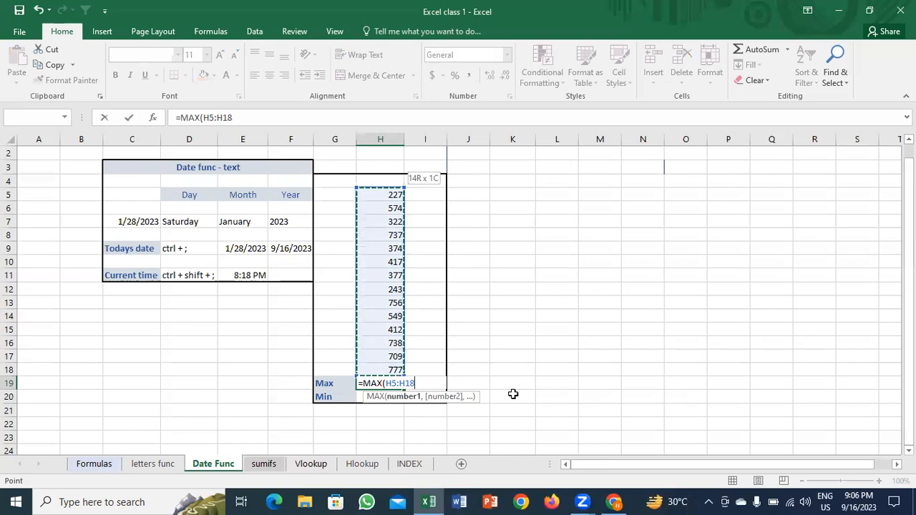
key(Return)
key(Up)
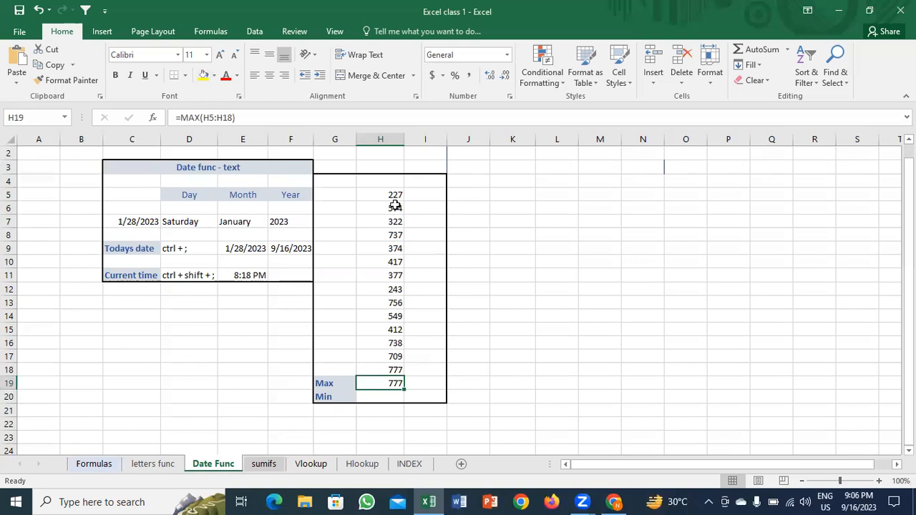
Step: Change the value in H10 to 1000 and check the Max formula's cell
drag(391, 189, 399, 367)
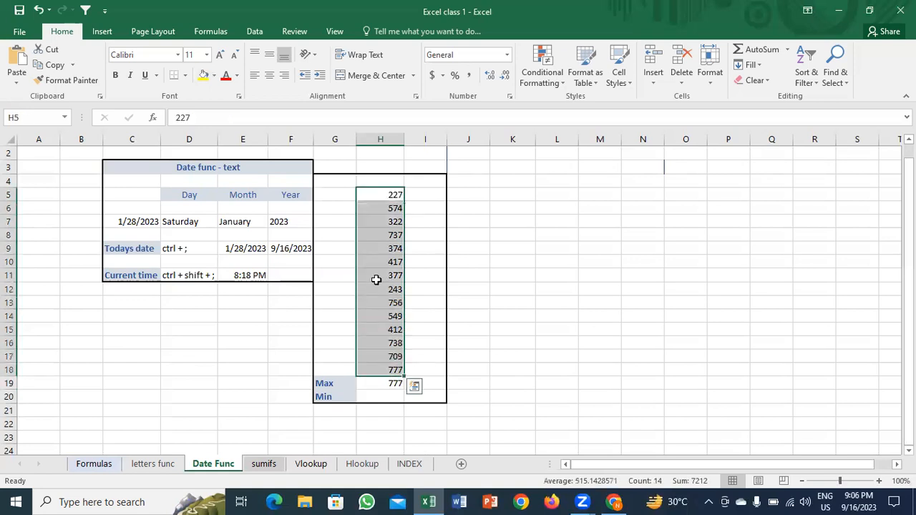
click(374, 262)
text(1000)
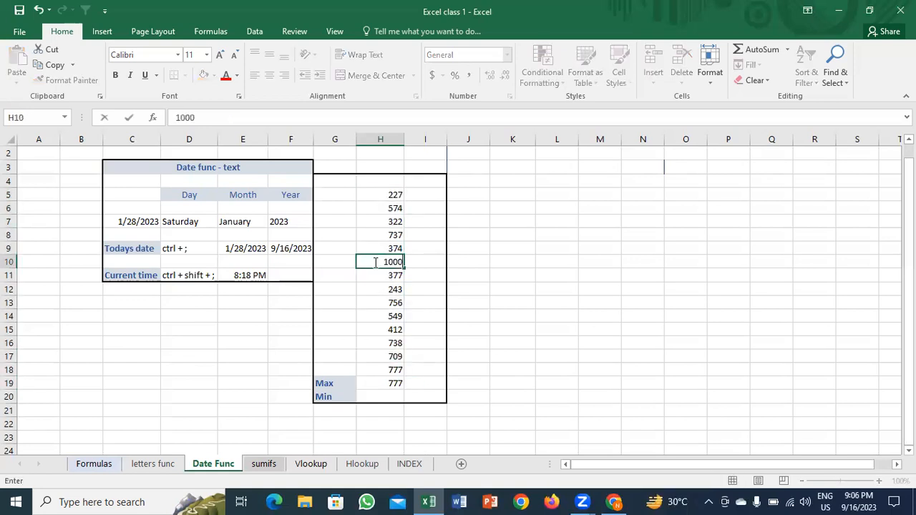
key(Return)
click(395, 383)
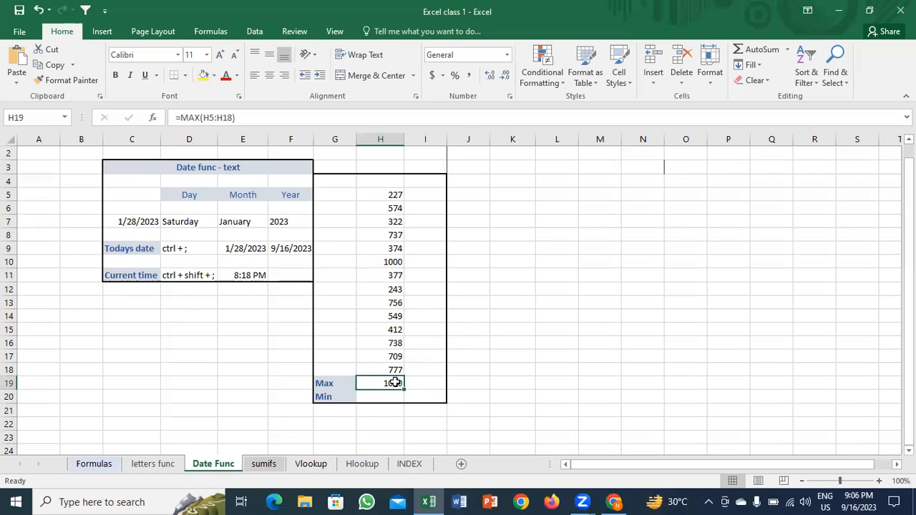
Step: Enter a MIN formula in H20 that covers the number range H5:H18
key(Return)
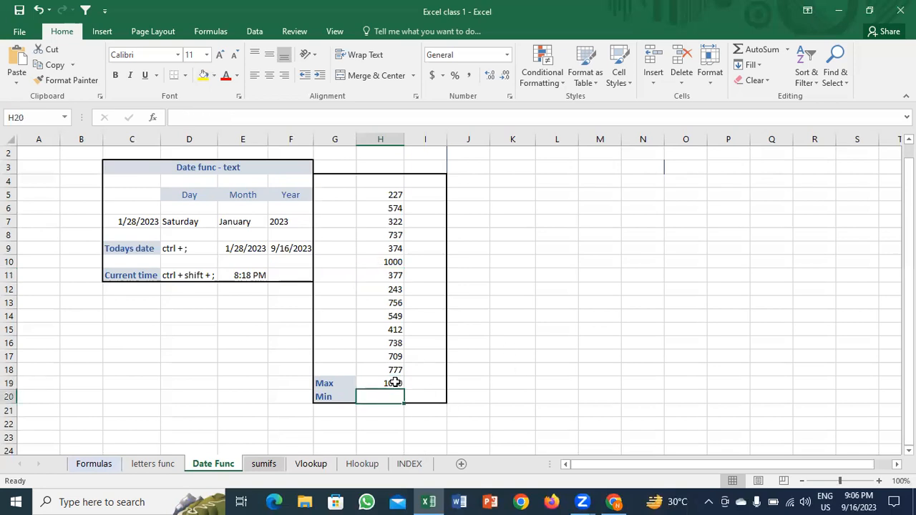
text(=min)
key(Tab)
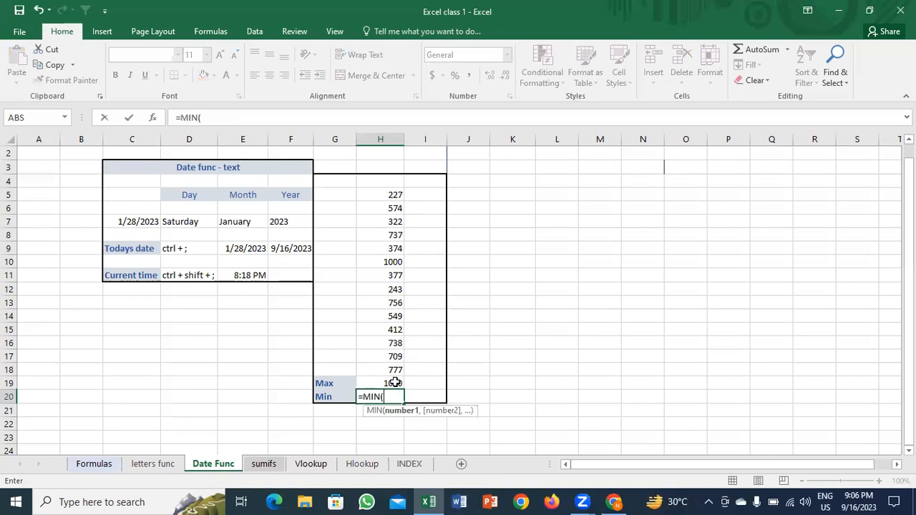
key(Up)
key(Up)
key(ctrl+shift+Up)
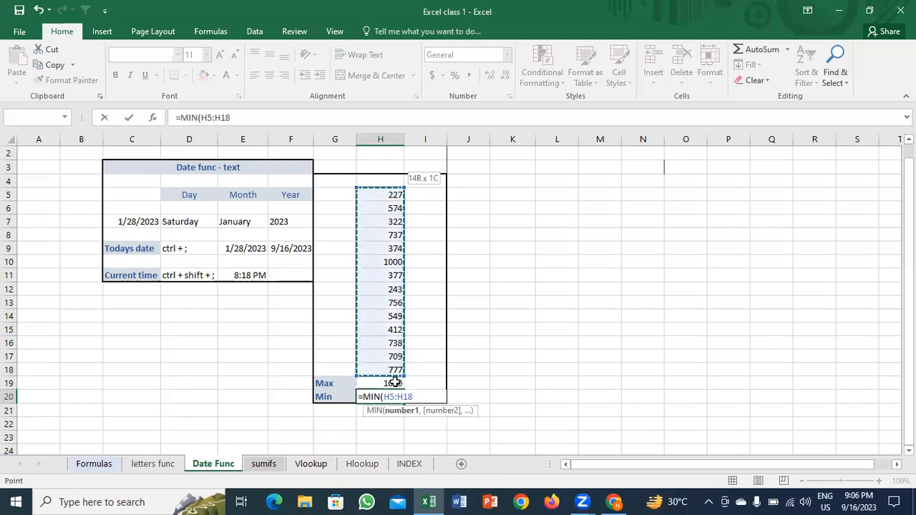
key(Return)
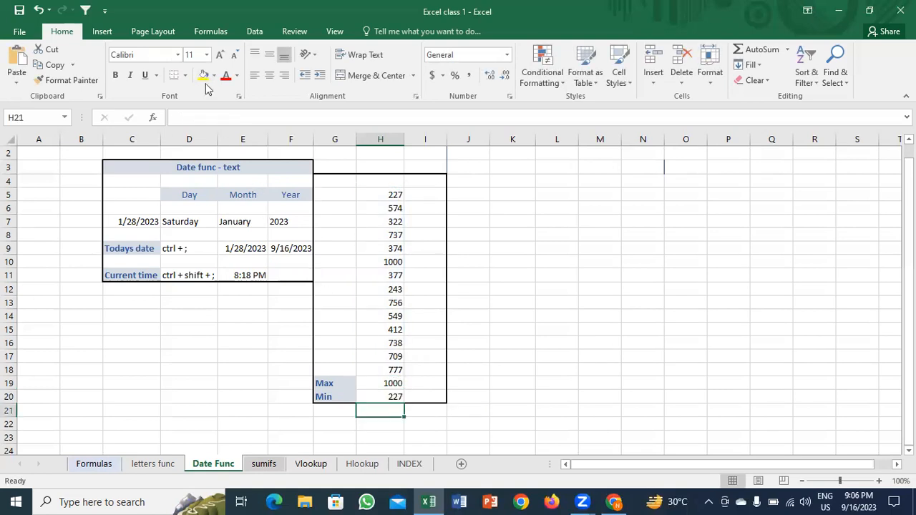
click(194, 61)
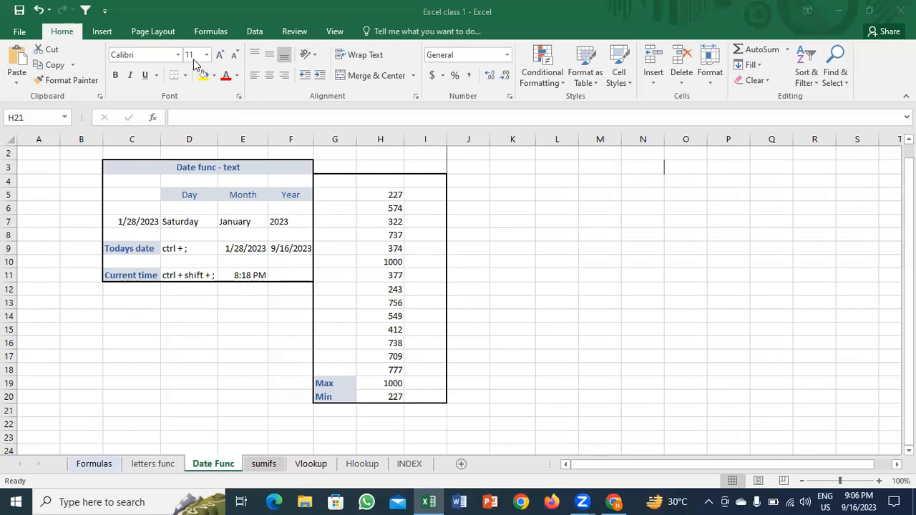
click(191, 255)
click(175, 325)
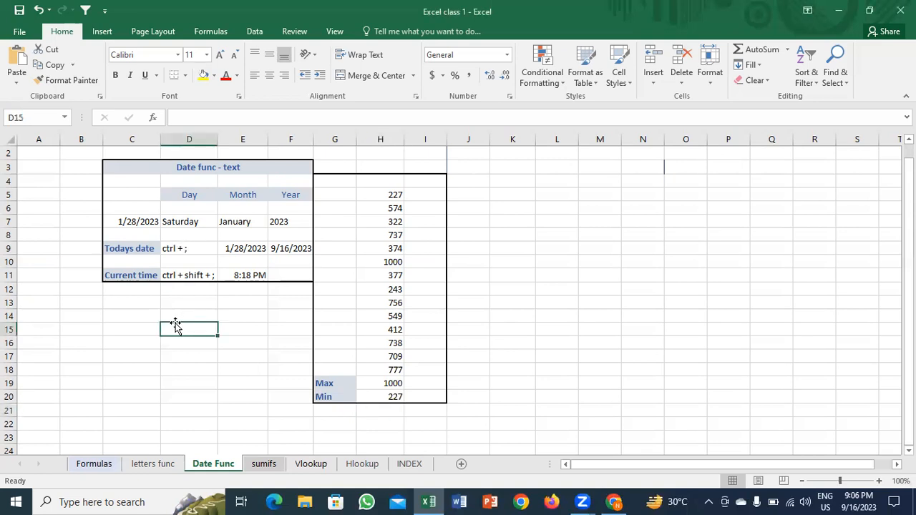
Step: Replace the Todays date entry in E9 with the current date, 9/16/2023, as a fixed value
click(240, 249)
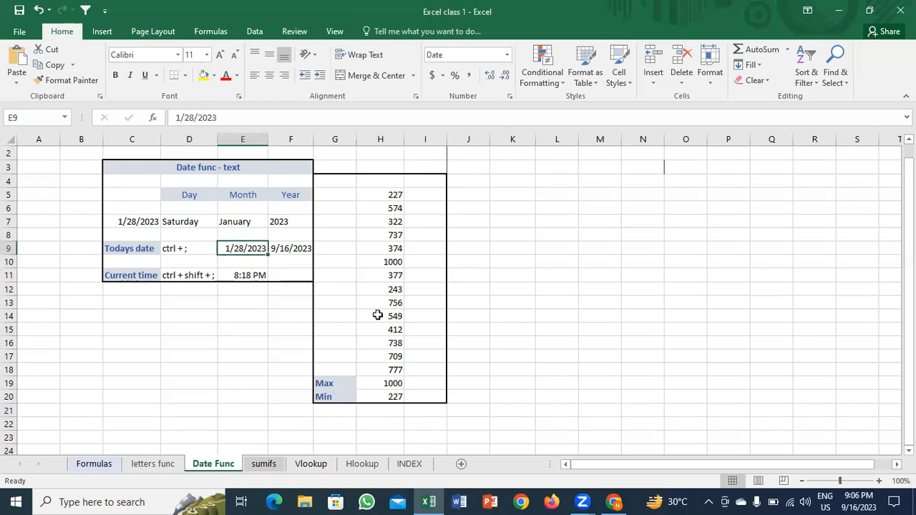
key(ctrl+semicolon)
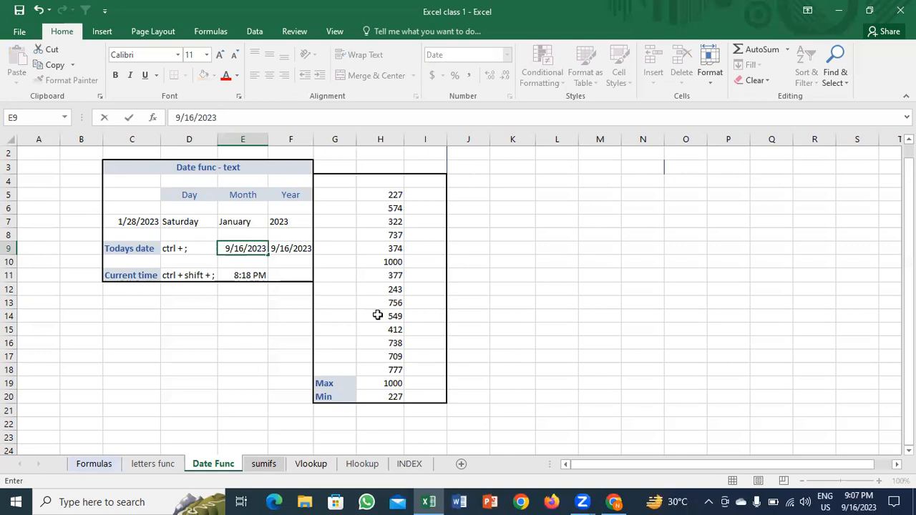
key(Return)
key(Up)
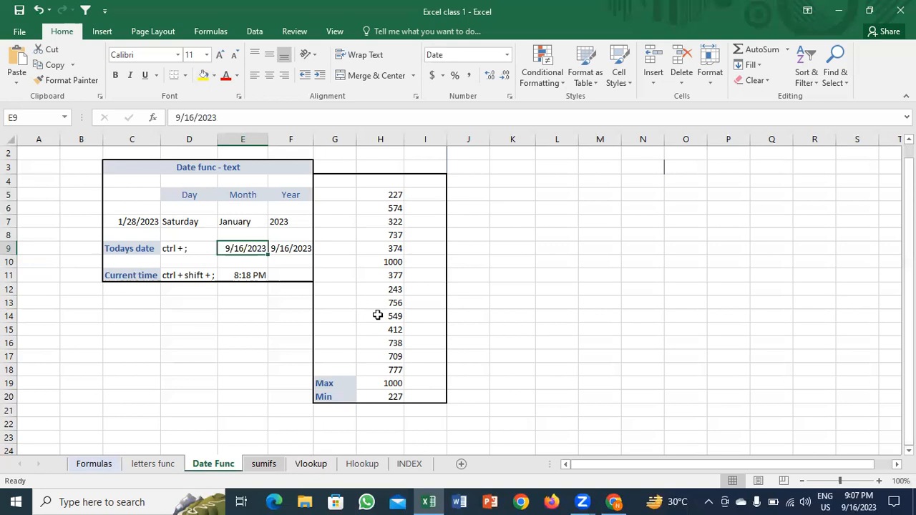
Step: Insert the current date, 9/16/2023, as a fixed value in the empty cell K5
click(512, 197)
key(ctrl+semicolon)
key(Return)
click(512, 199)
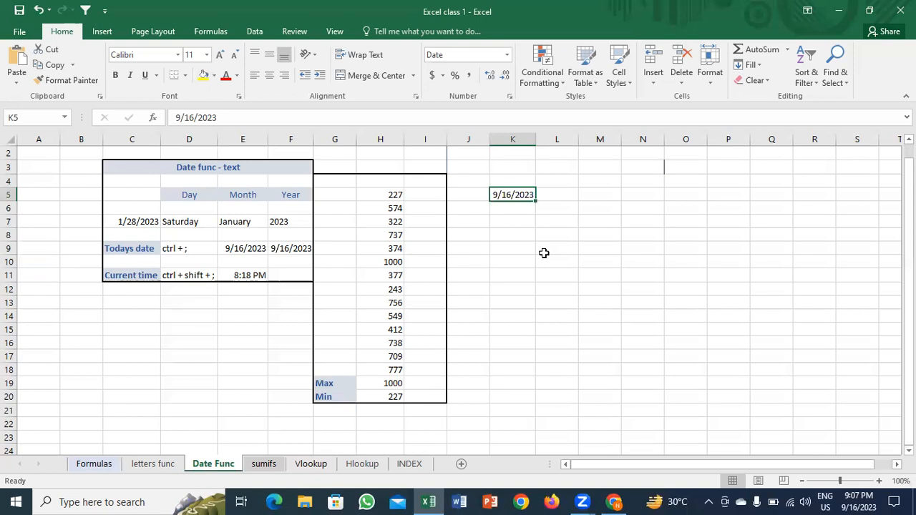
key(Down)
key(Up)
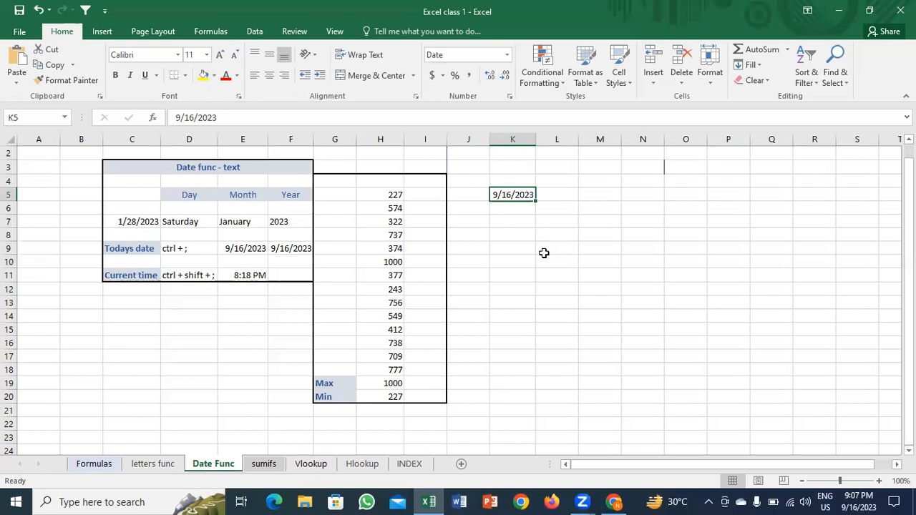
Step: Try the Short Date and Long Date formats on the date in K5, and undo the Long Date format
click(506, 55)
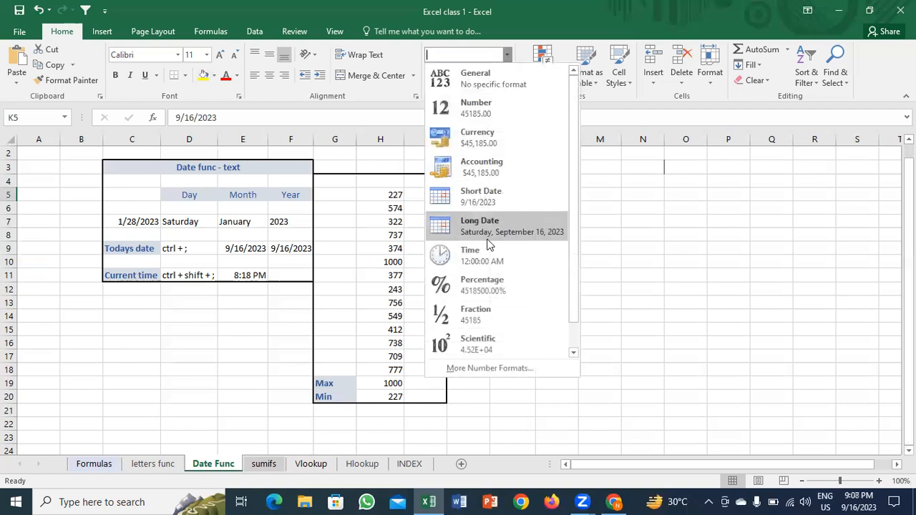
click(492, 189)
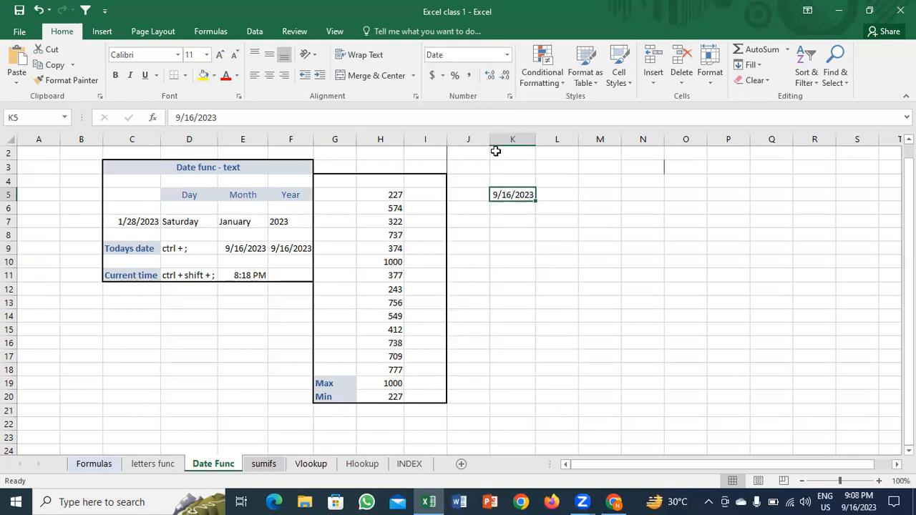
click(506, 59)
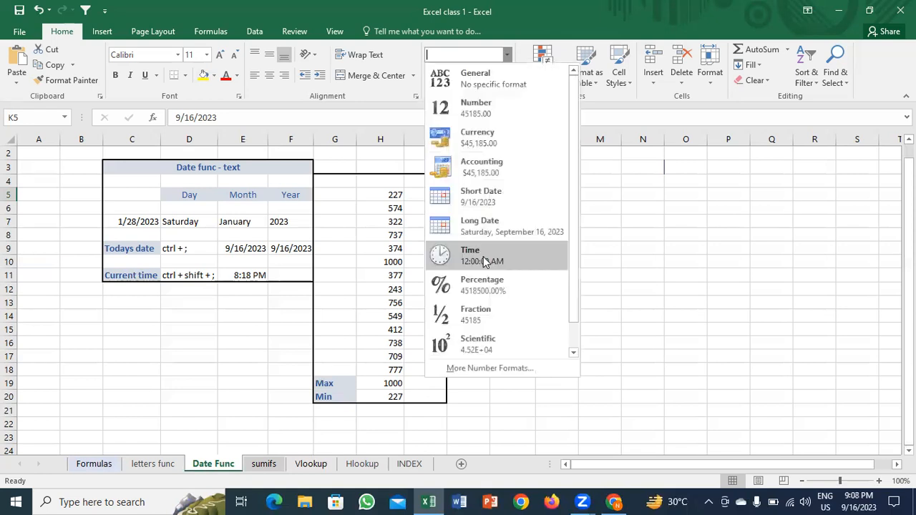
click(468, 232)
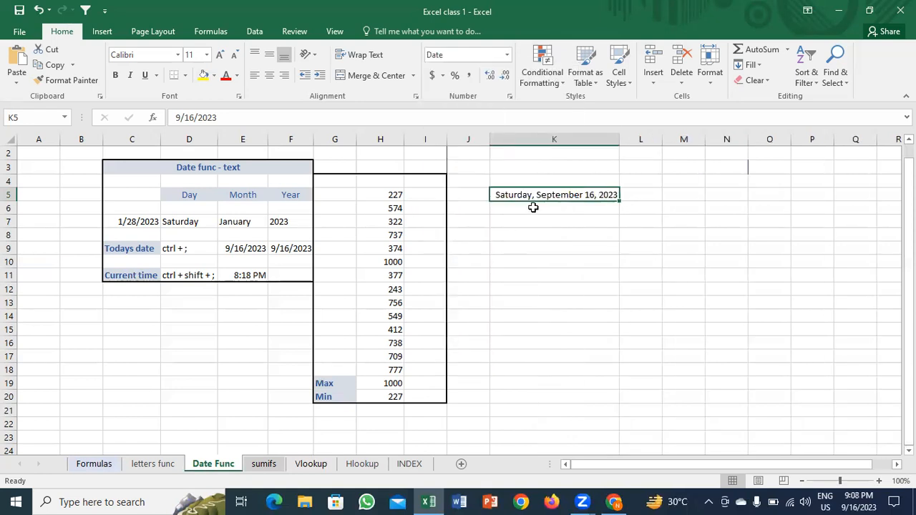
key(ctrl+z)
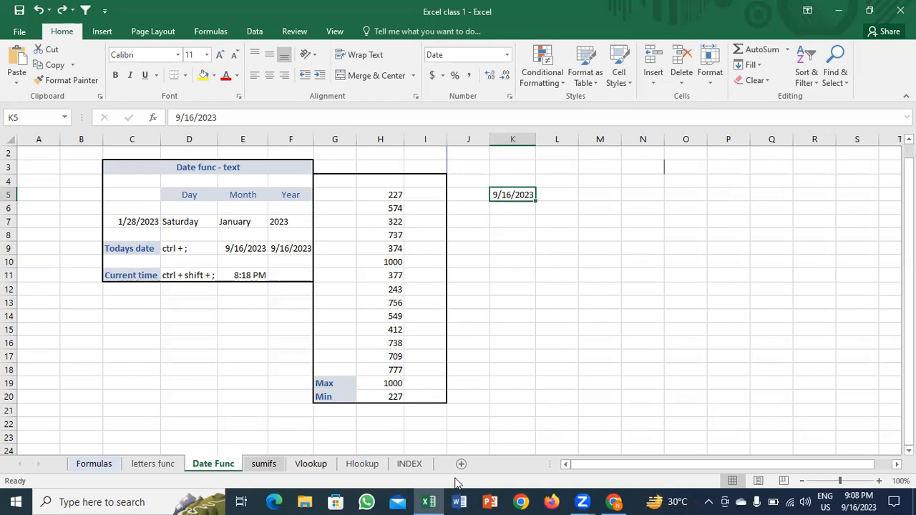
Step: Format the date in K5 with the day-month-year date type 14-Mar-12
key(ctrl+1)
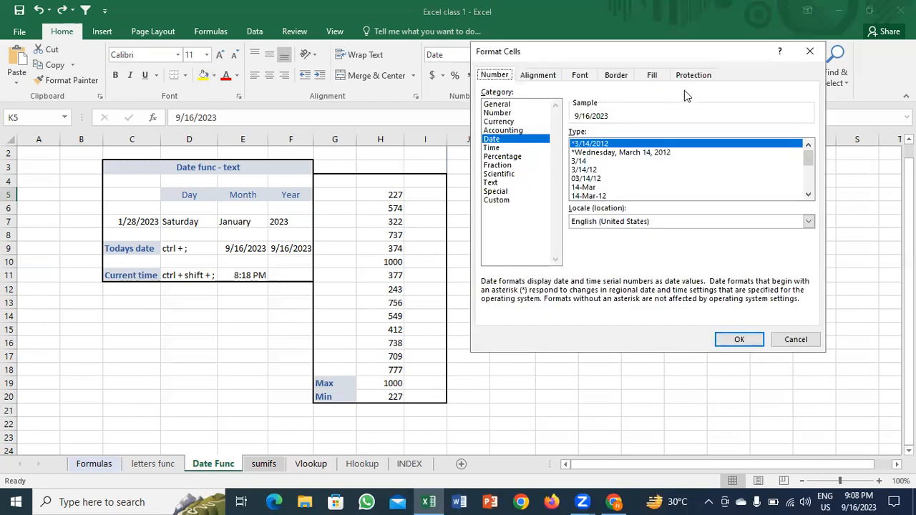
drag(689, 63, 217, 141)
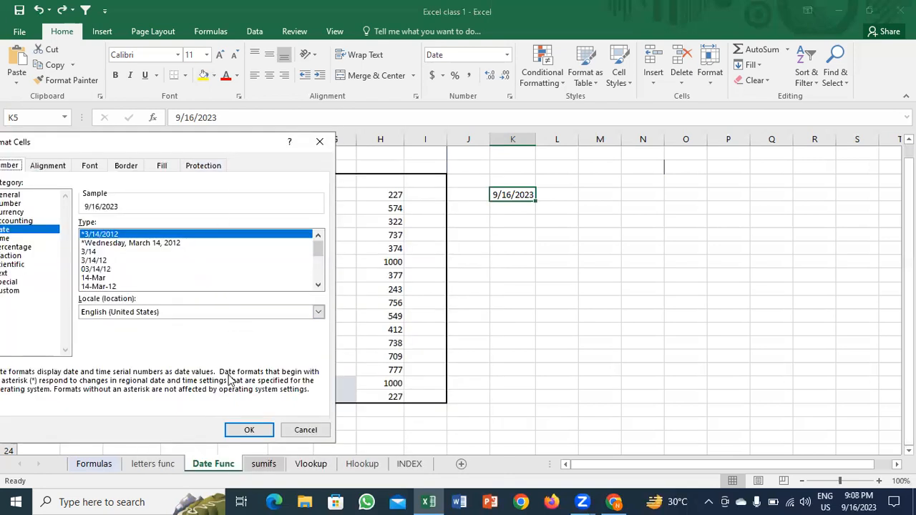
key(Down)
key(Down)
key(Down)
key(Down)
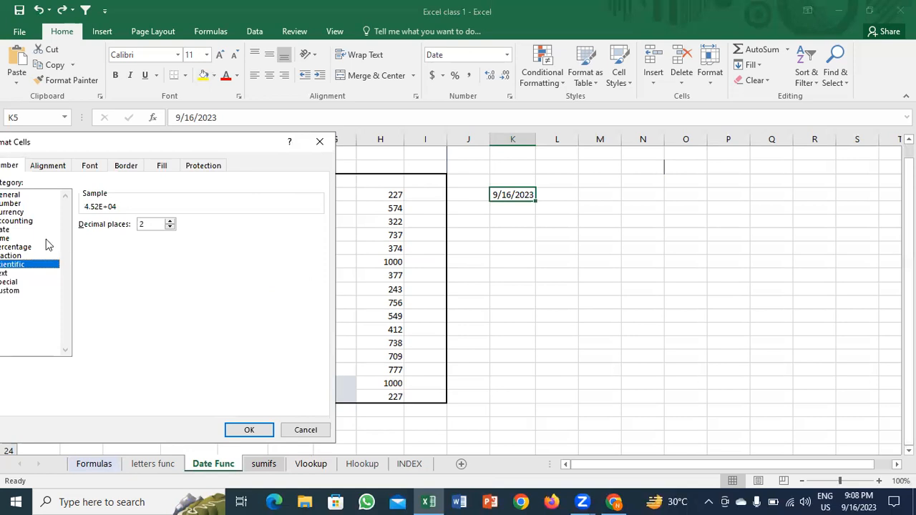
click(39, 230)
key(Down)
key(Down)
key(Down)
key(Down)
key(Down)
key(Down)
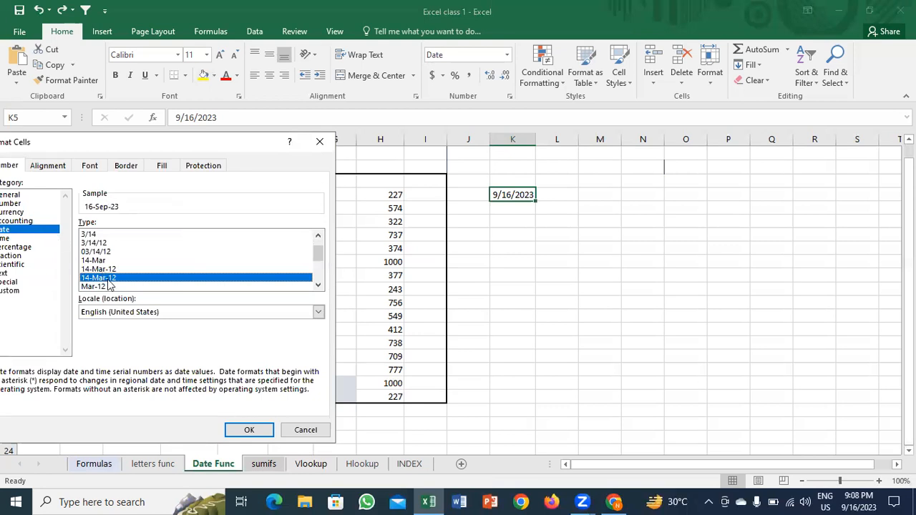
key(Return)
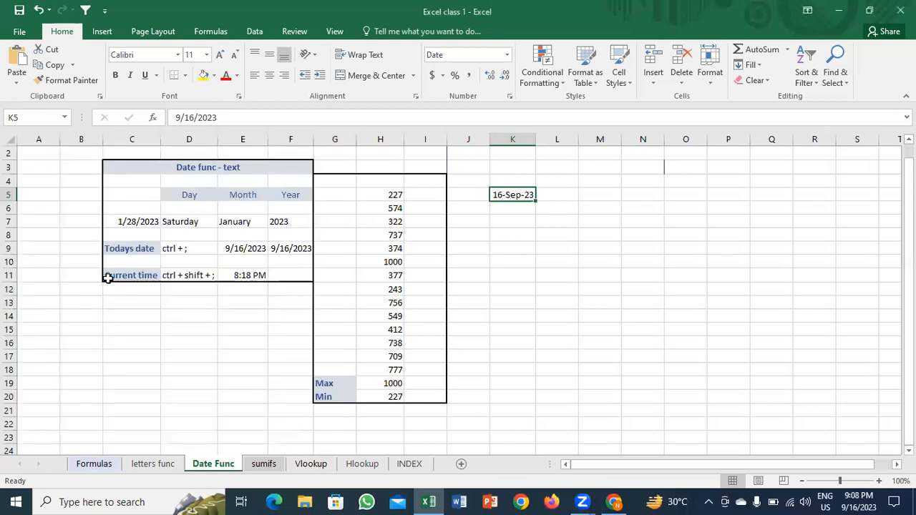
click(527, 237)
key(Left)
key(Left)
key(Left)
key(Left)
key(Left)
key(Left)
key(Left)
key(Right)
key(Right)
key(Right)
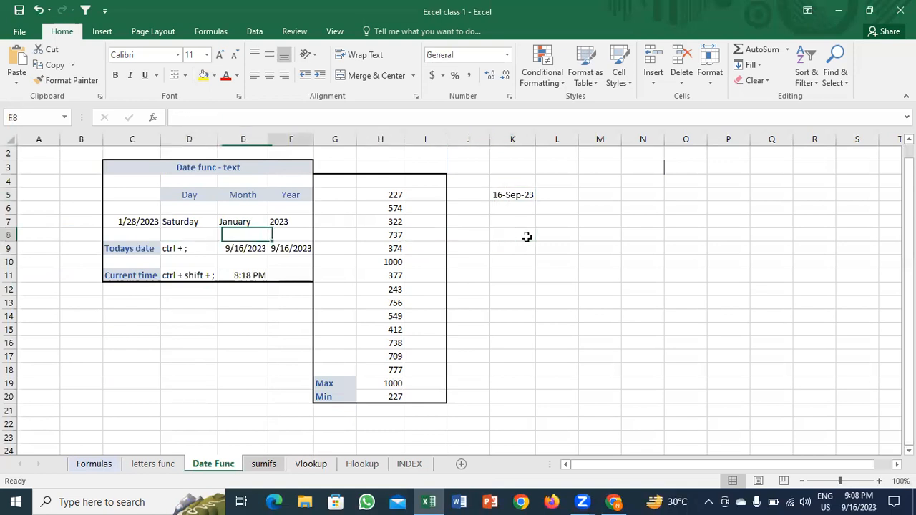
key(Right)
key(Right)
key(Right)
key(Right)
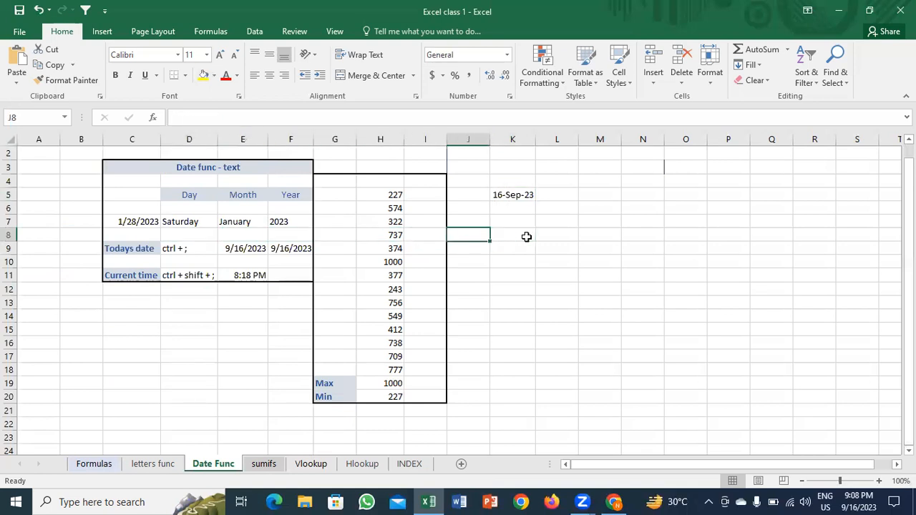
key(Up)
key(Up)
key(Down)
key(Down)
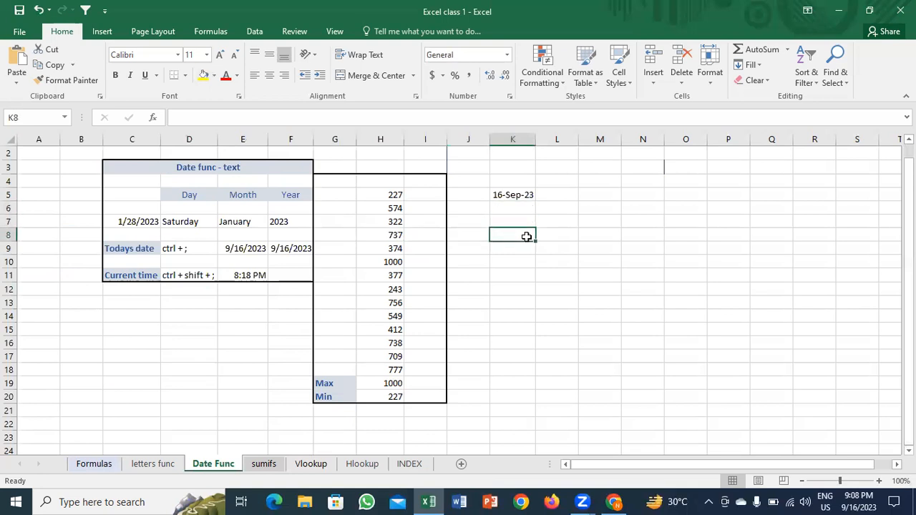
Step: Enter the formula =TODAY() in F9, beside the fixed date in the Todays date row
click(183, 224)
click(240, 248)
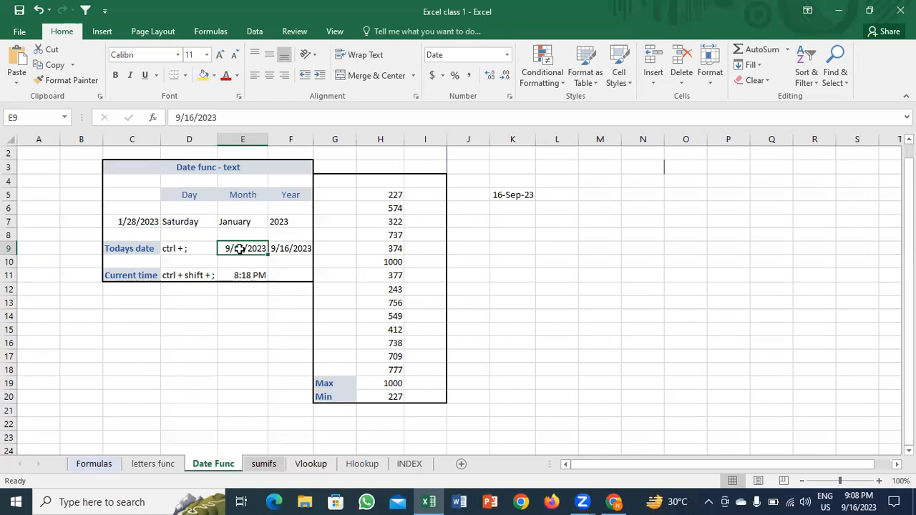
key(Right)
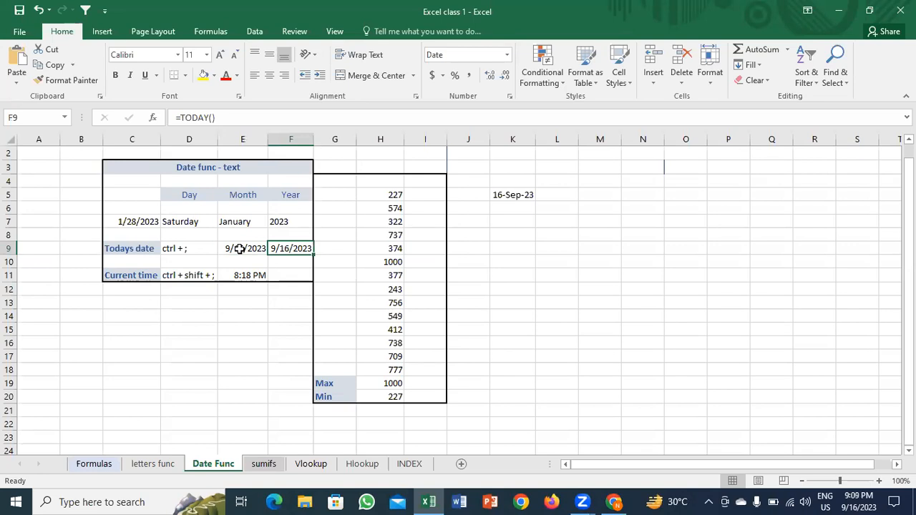
text(=today)
key(Tab)
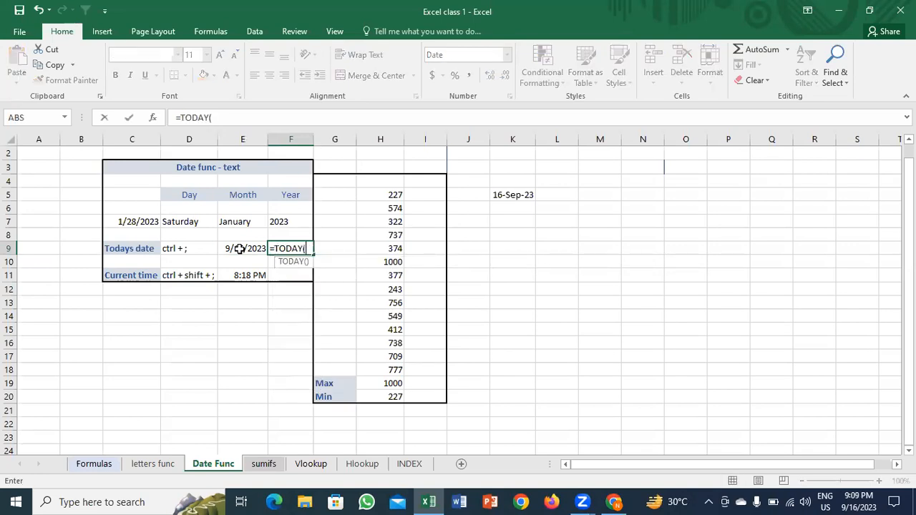
text())
key(Return)
key(Up)
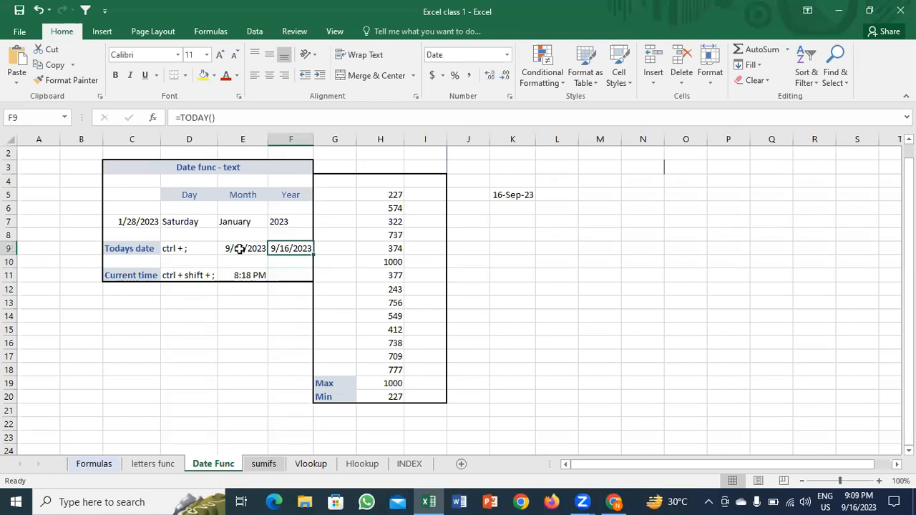
Step: Replace the Current time entry in E11 with the current time, 9:09 PM, as a fixed value
key(Down)
key(Down)
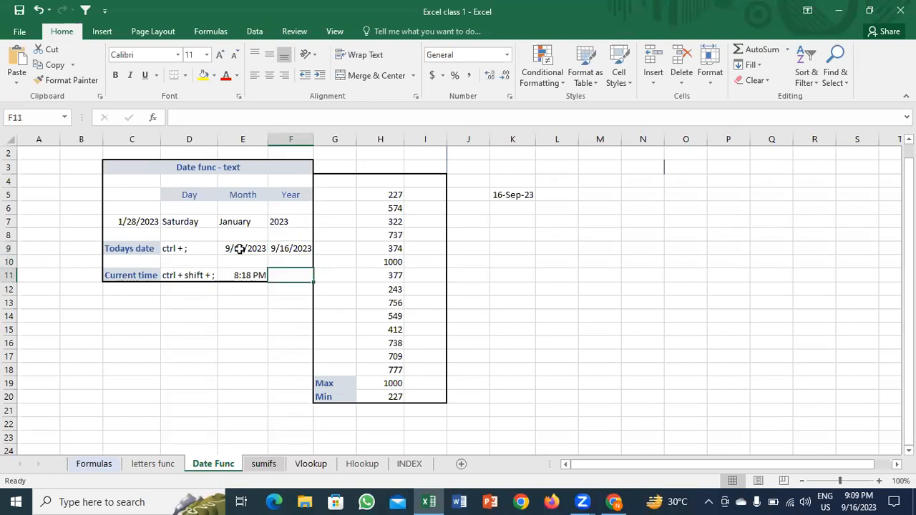
key(Left)
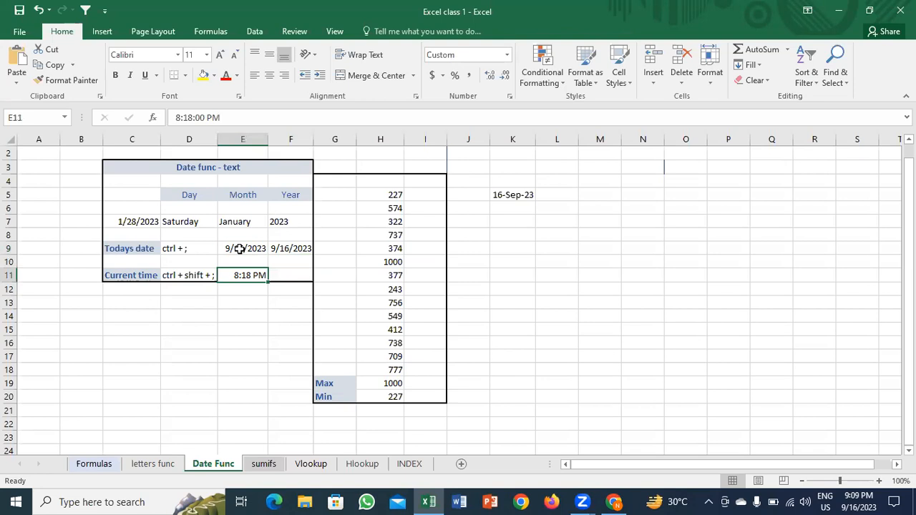
key(ctrl+shift+semicolon)
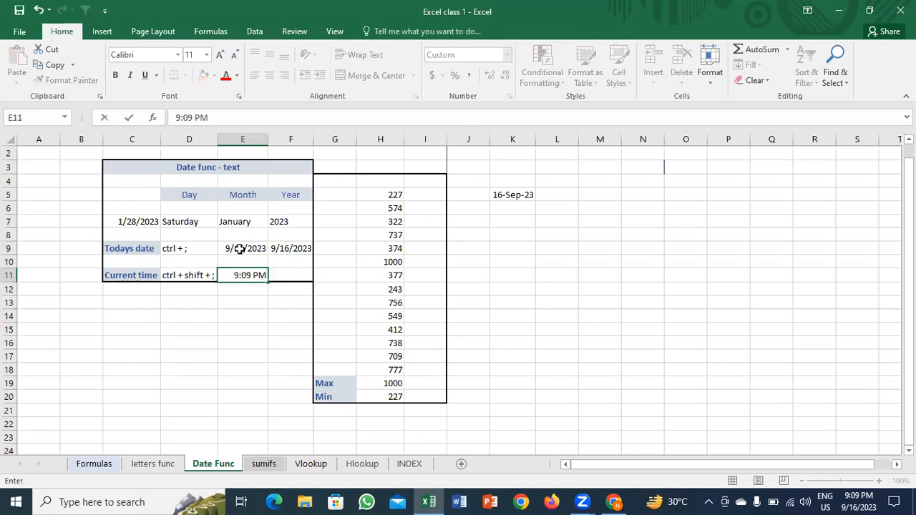
key(Return)
Step: Replace the Day formula in D7 with =TEXT(C7,"dd")
key(Up)
key(Up)
key(Up)
key(Up)
key(Up)
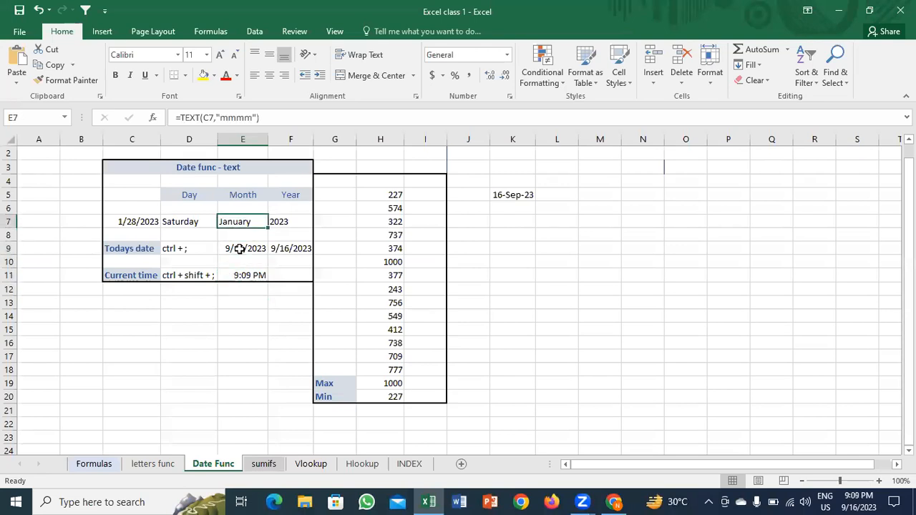
key(Left)
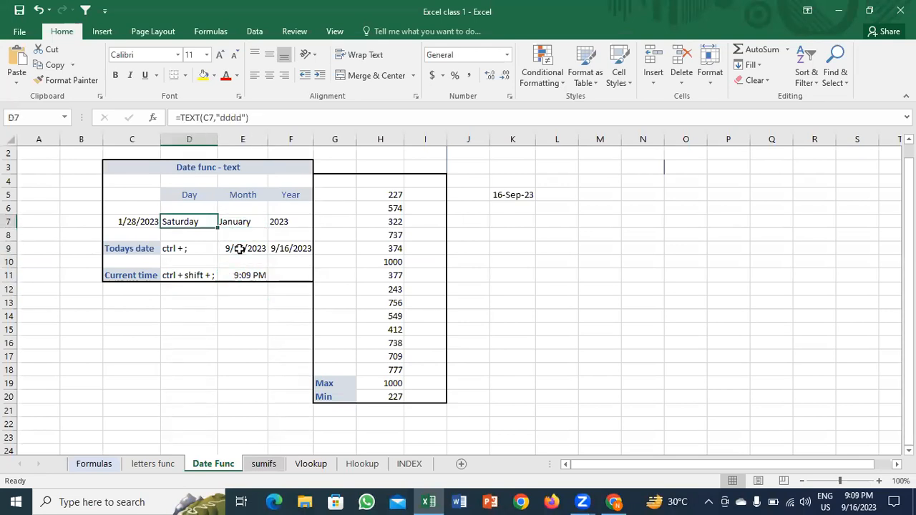
key(Left)
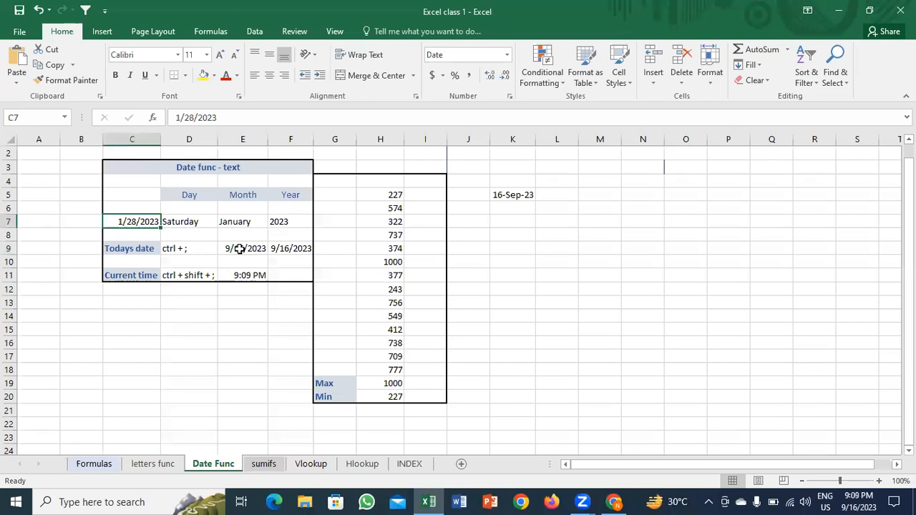
key(Right)
key(Left)
key(Right)
text(=text)
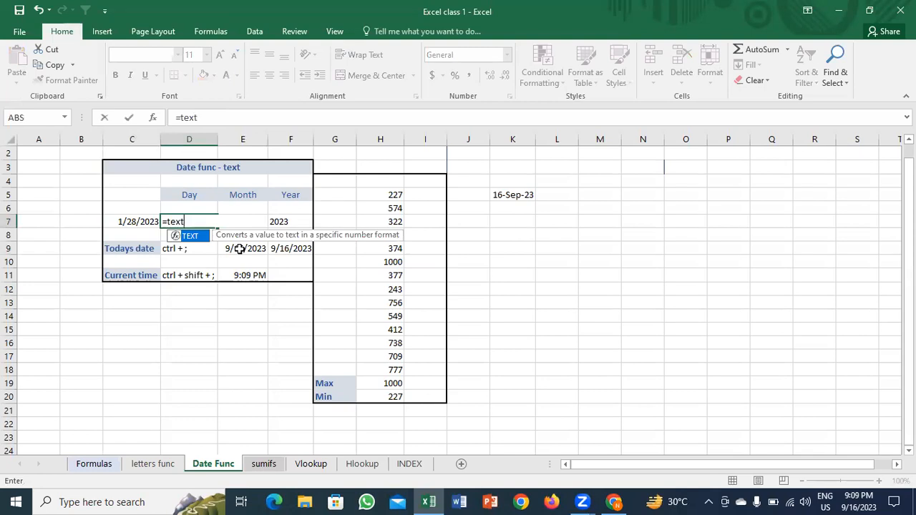
key(Tab)
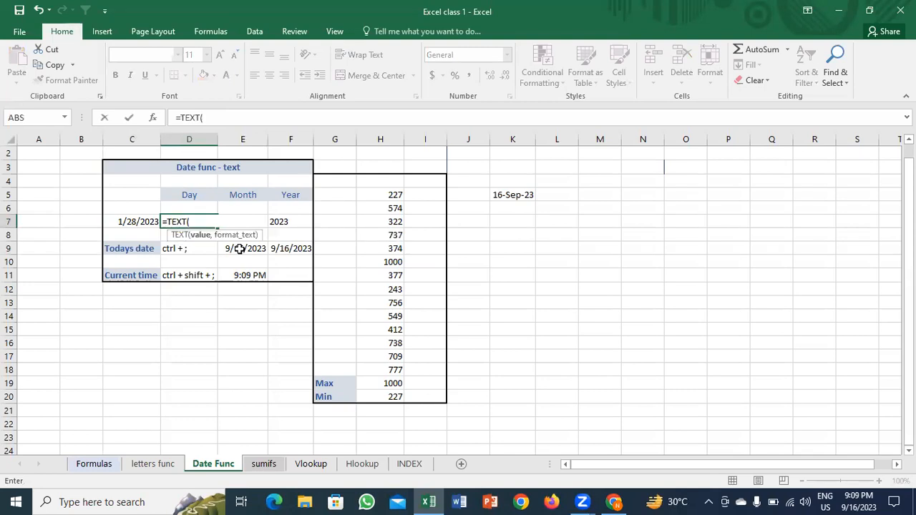
click(123, 222)
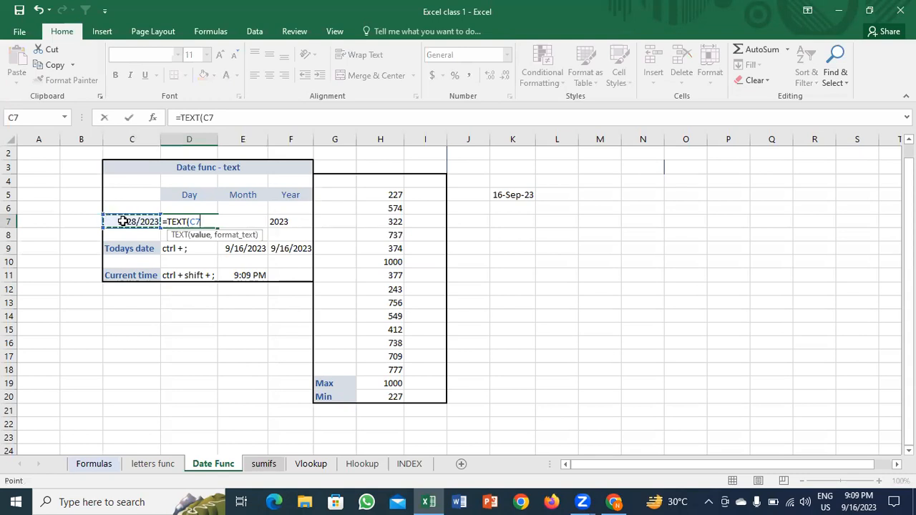
text(,)
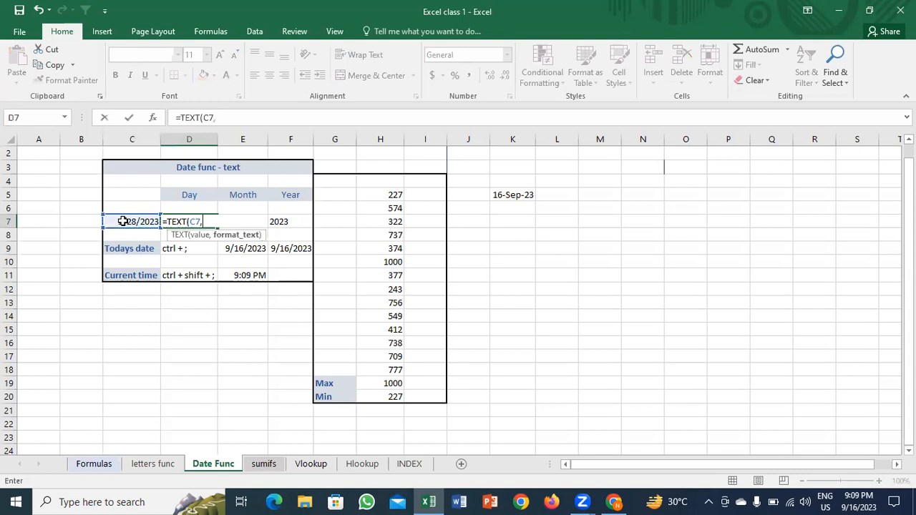
text("dd")
key(Return)
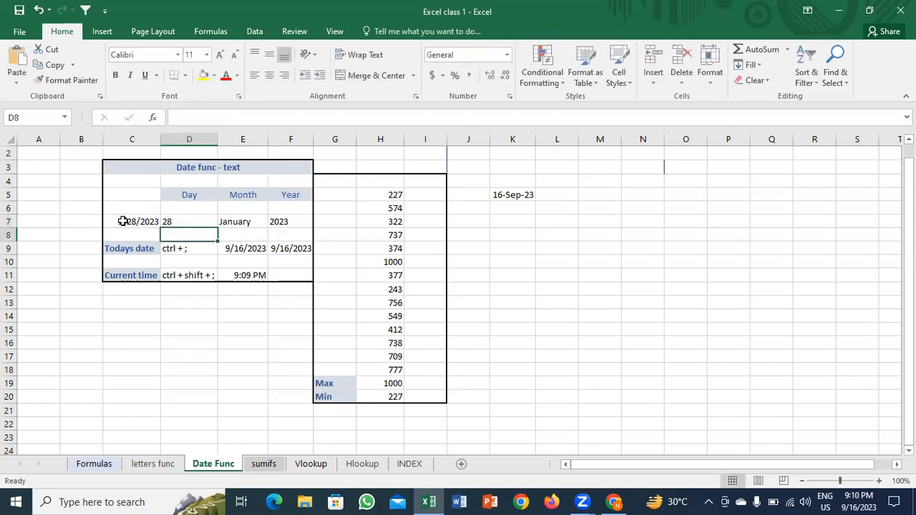
Step: Change the format code in D7's TEXT formula to "ddd" for the abbreviated weekday name
key(Up)
key(F2)
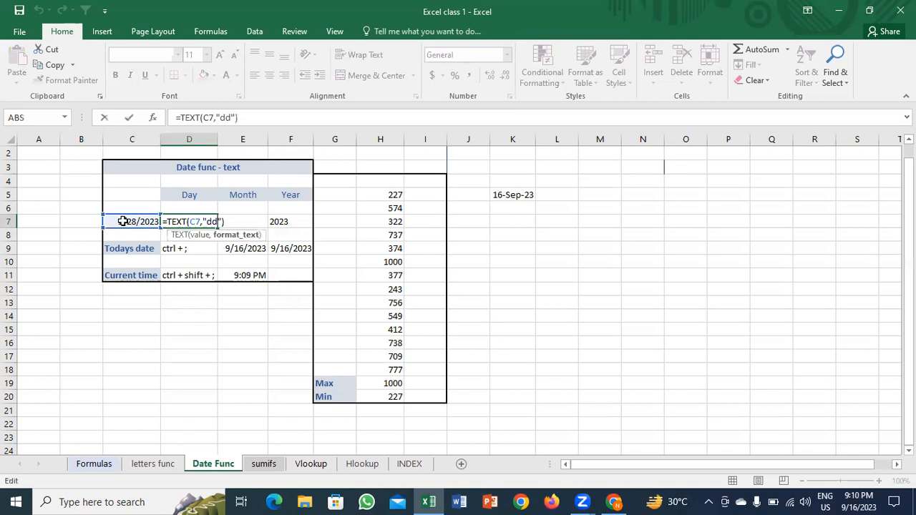
text(d)
key(Return)
key(Up)
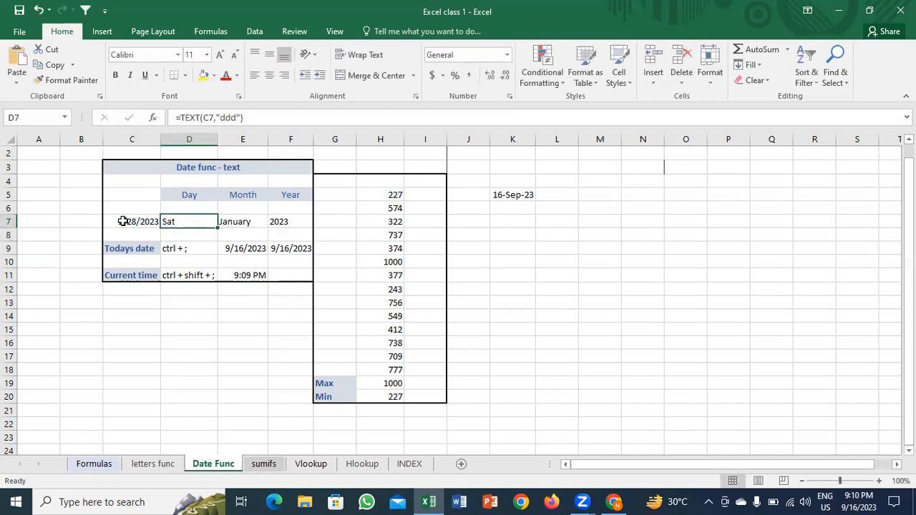
Step: Change the format code in D7's TEXT formula to "dddd" for the full weekday name
click(123, 221)
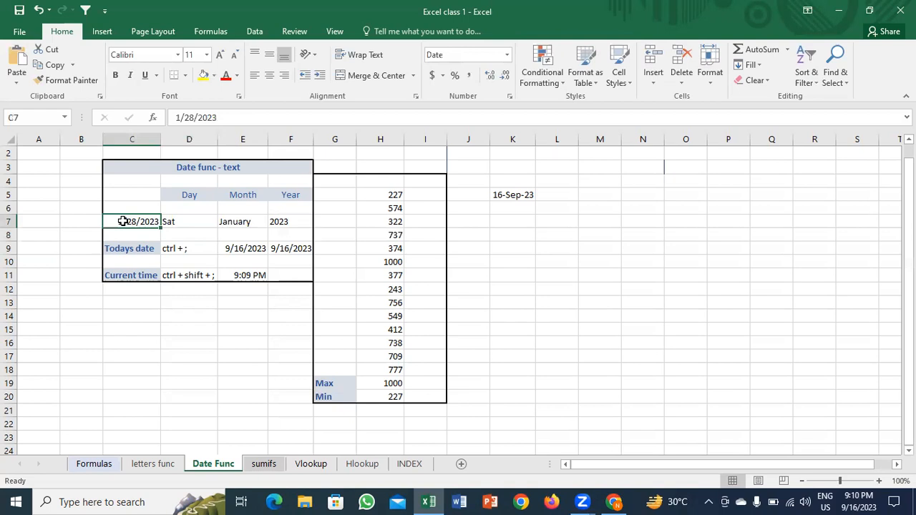
key(Right)
key(F2)
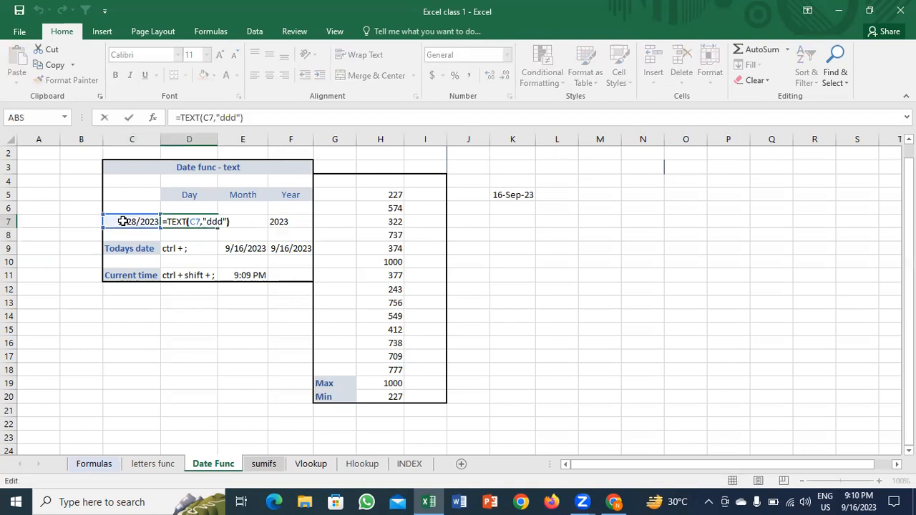
key(Left)
key(Left)
text(d)
key(Return)
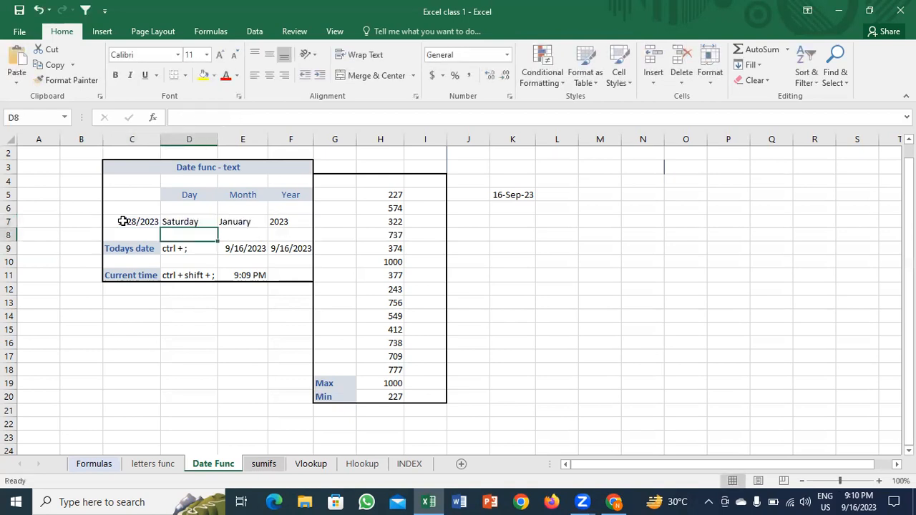
Step: Enter the note dd/ddd/dddd in D6 under the Day header and autofit the column width to it
key(Up)
key(Up)
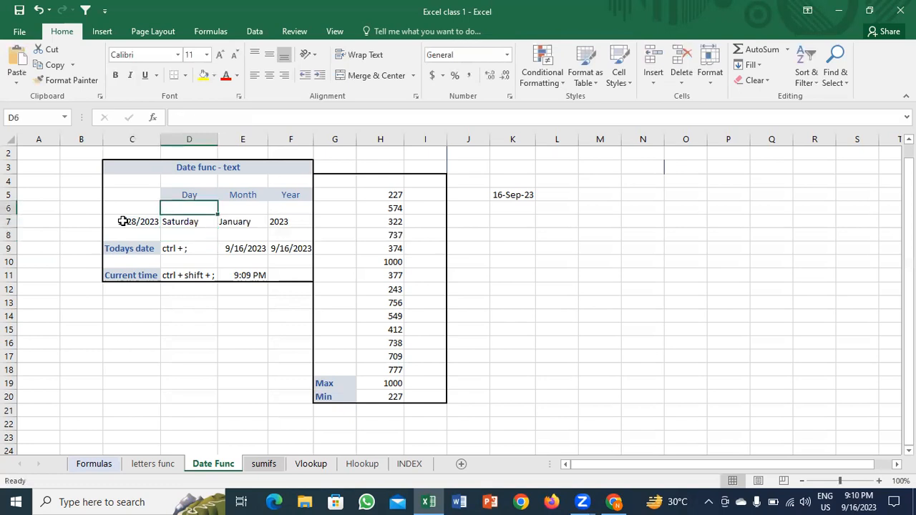
text(dd/ddd/ddd)
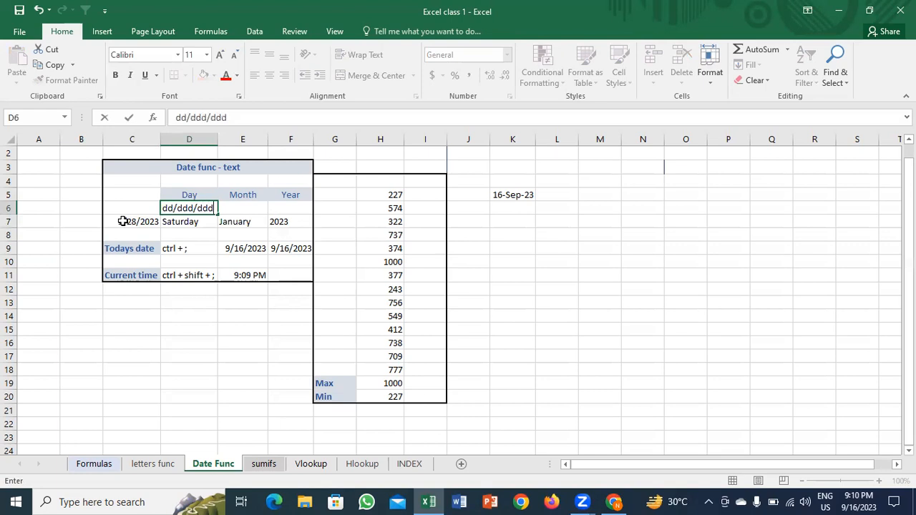
text(d)
key(Return)
key(Up)
key(alt+h)
key(o)
key(i)
key(Right)
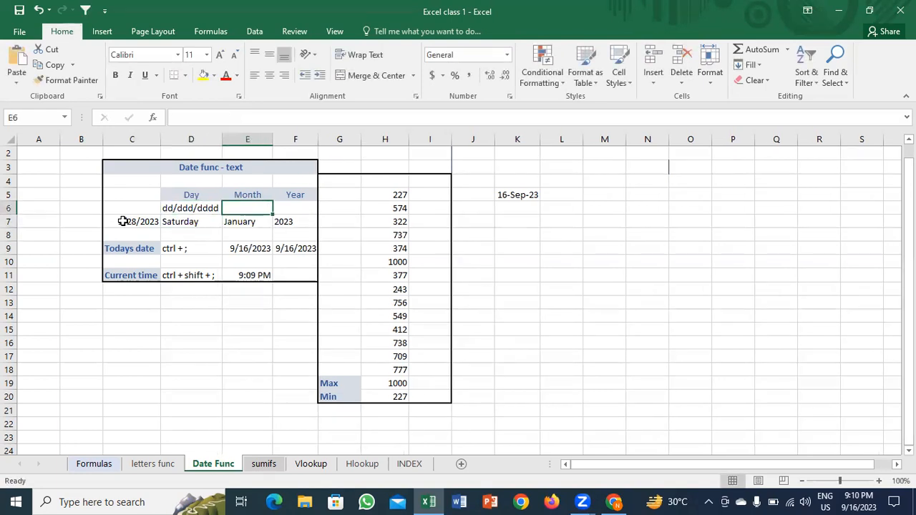
Step: Replace the Month formula in E7 with =TEXT(C7,"mm")
key(Down)
text(=text)
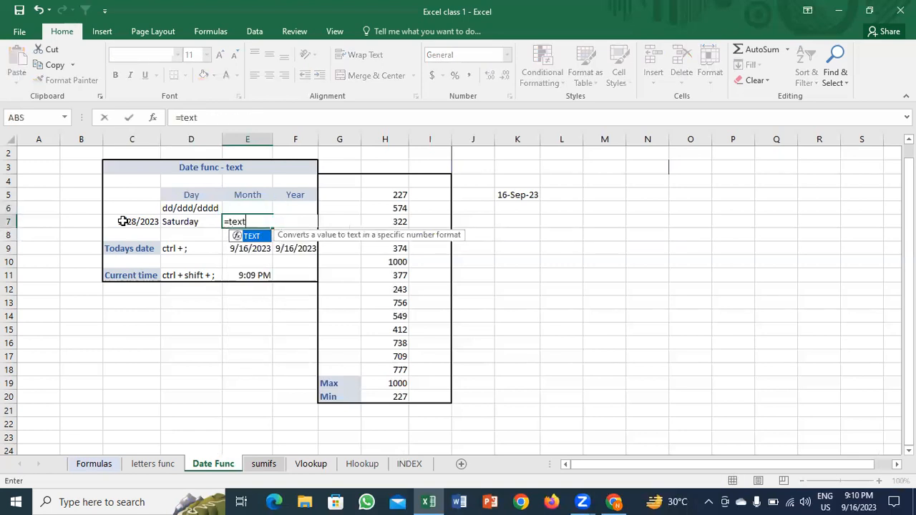
key(Tab)
click(123, 221)
text(,)
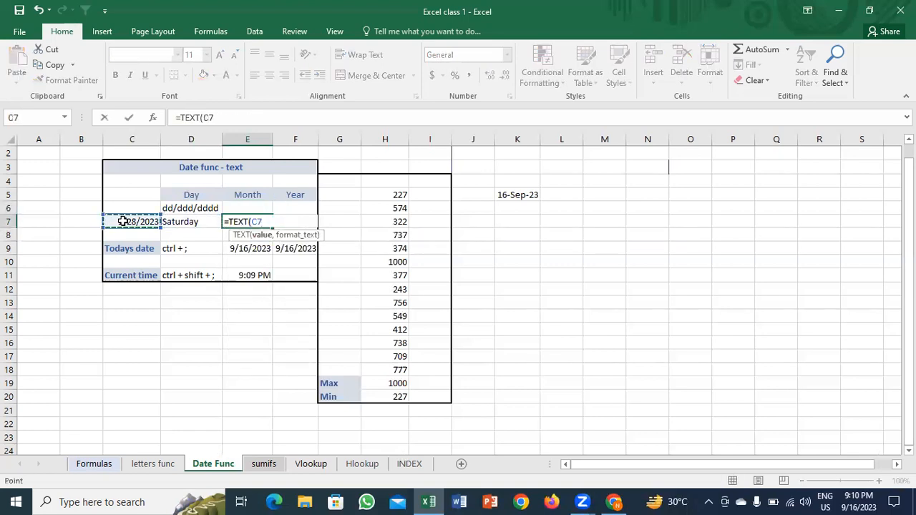
text("mm)
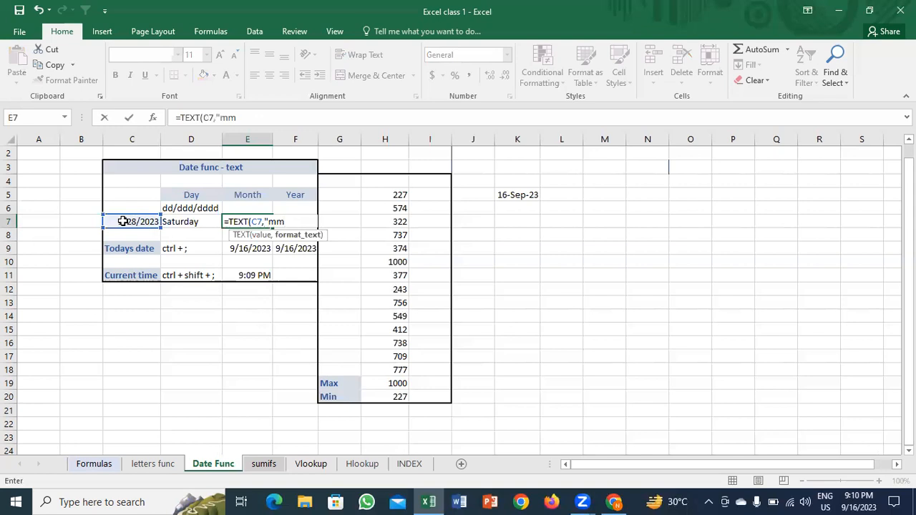
text("))
key(Return)
Step: Change the format code in E7's TEXT formula to "mmm" for the abbreviated month name
key(Up)
key(F2)
key(Left)
key(Left)
text(m)
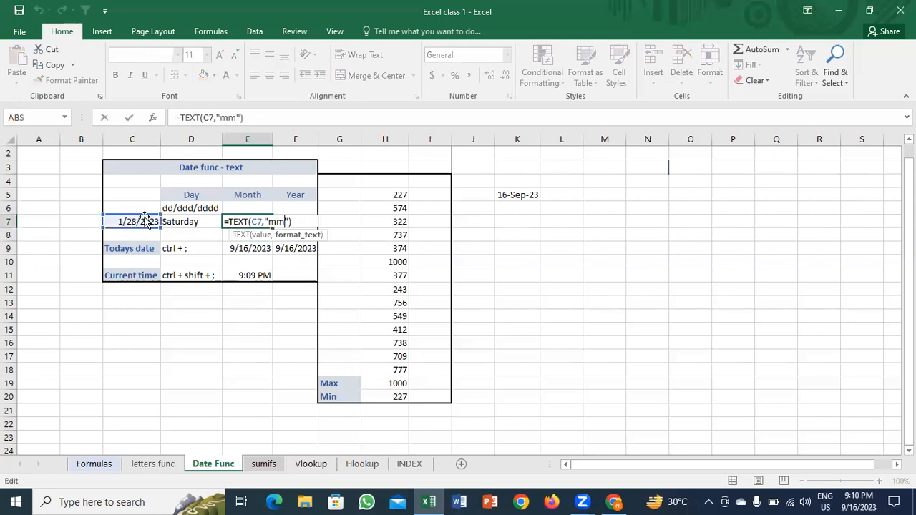
key(Return)
key(Up)
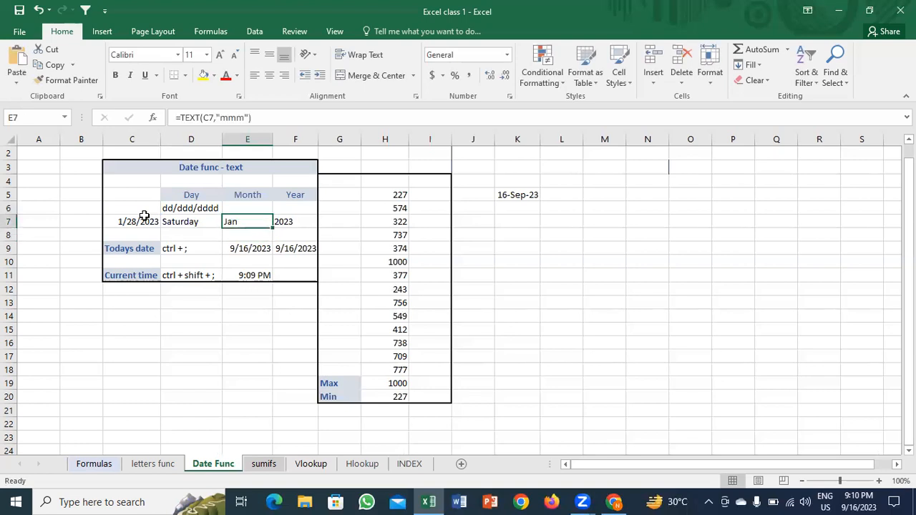
Step: Change the format code in E7's TEXT formula to "mmmm" for the full month name
key(F2)
key(Left)
key(Left)
text(m)
key(Return)
Step: Enter the note mm/mmm/mmmm in E6 under the Month header and autofit the column width to it
key(Up)
key(Up)
text(mm/mmm/mmmm)
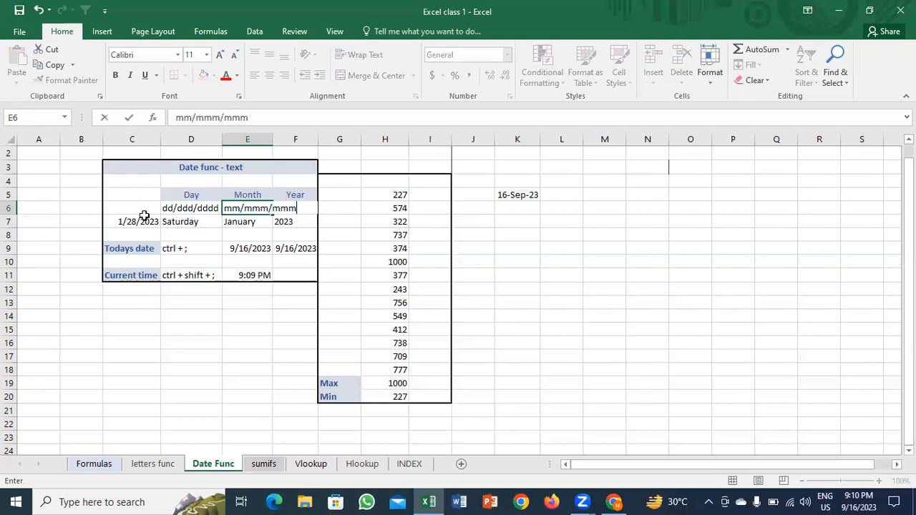
key(Return)
key(Up)
key(alt+h)
key(o)
key(i)
Step: Replace the Year formula in F7 with =TEXT(C7,"yy") for the two-digit year
key(Right)
key(Down)
text(=texr)
key(BackSpace)
text(r)
key(BackSpace)
text(t)
key(Tab)
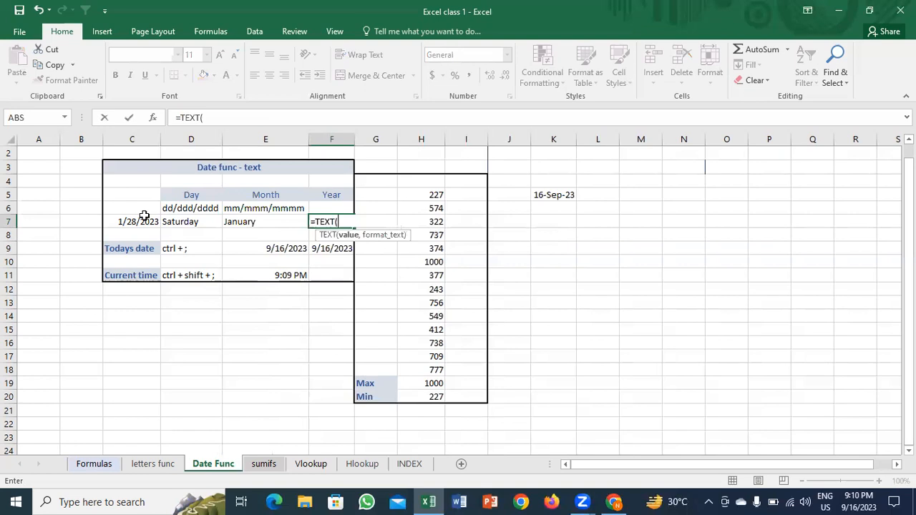
click(144, 218)
text(,)
text("uu)
key(BackSpace)
key(BackSpace)
text(yy)
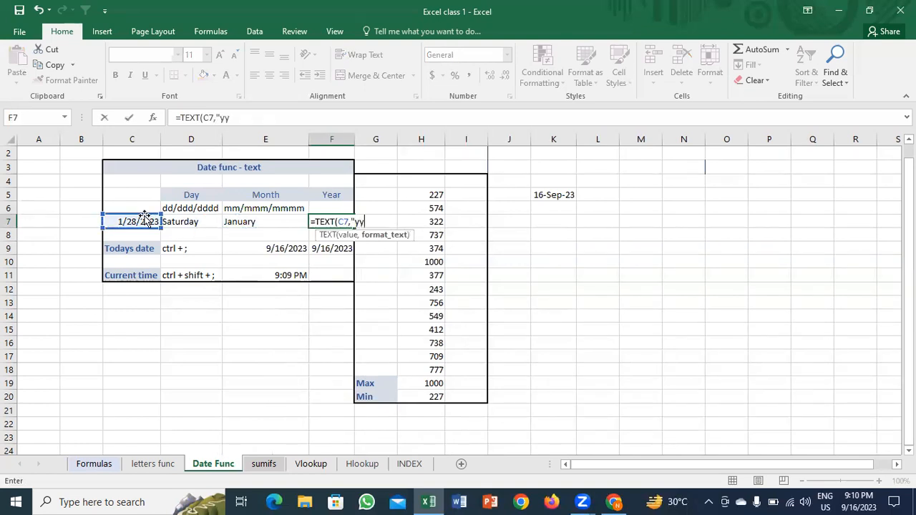
text("))
key(ctrl+Return)
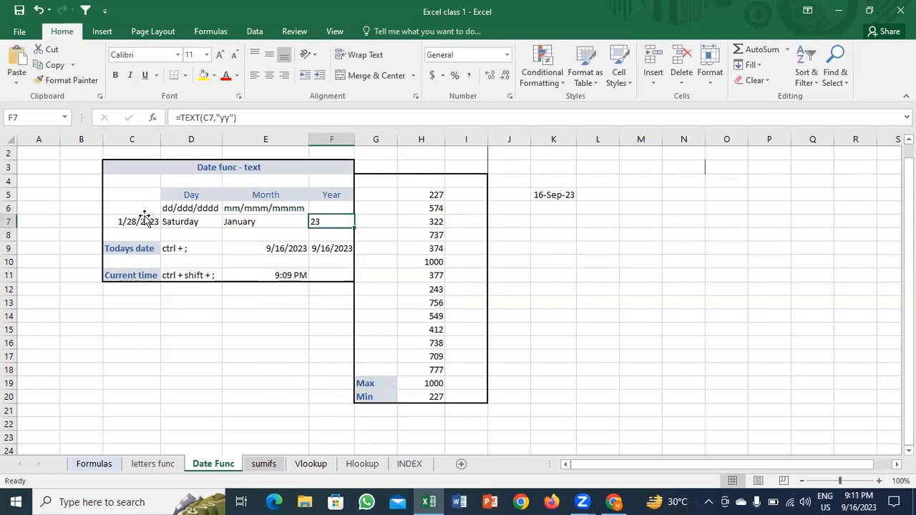
Step: Change the format code in F7's TEXT formula to "yyy" for the four-digit year
key(F2)
key(Left)
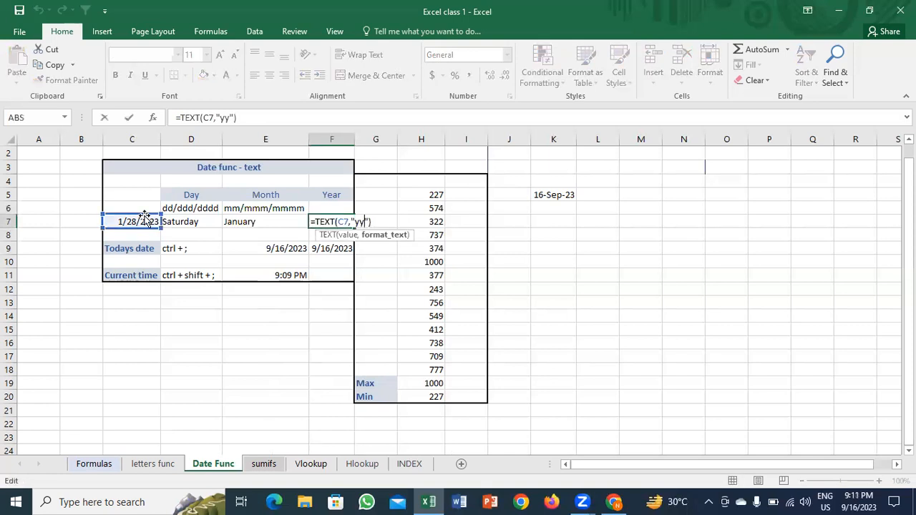
text(y)
key(Return)
Step: Enter the note yy/yyy in F6 under the Year header
key(Up)
key(Up)
text(yy/yyy)
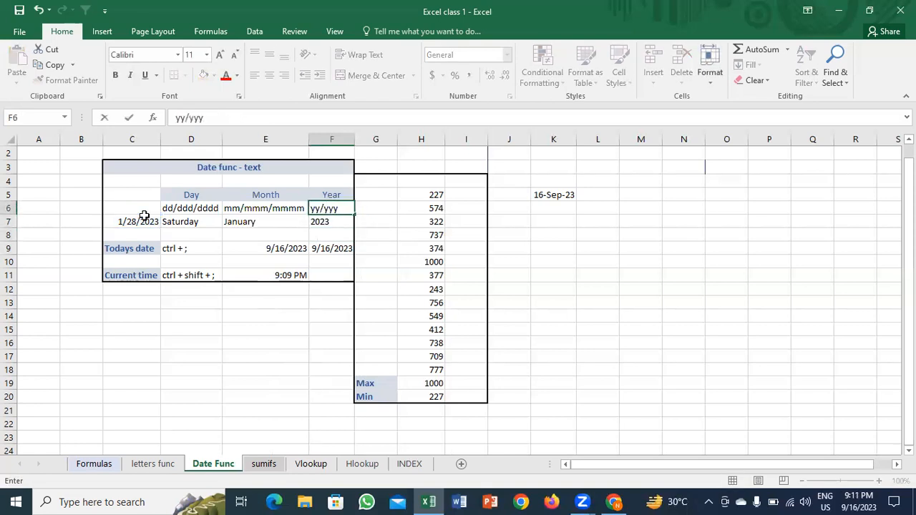
key(Return)
key(Return)
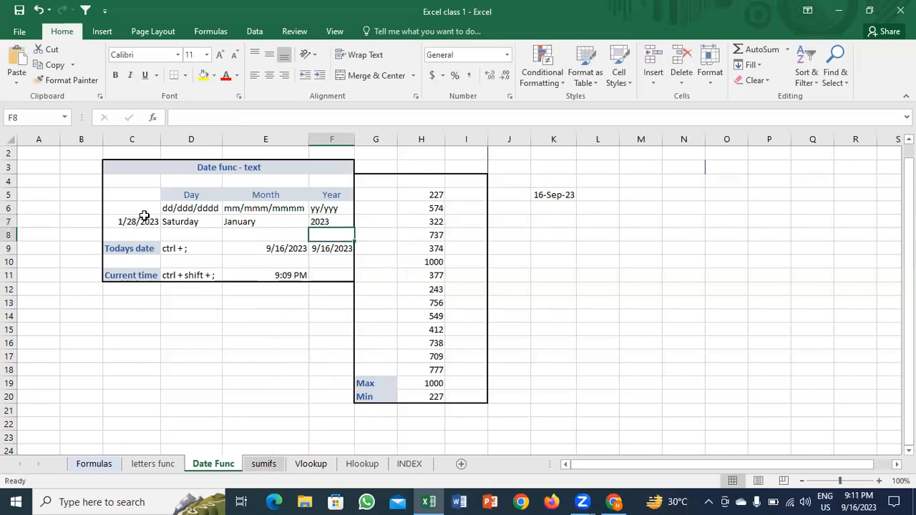
key(Left)
key(Down)
key(Down)
key(Down)
key(Down)
key(Down)
key(Down)
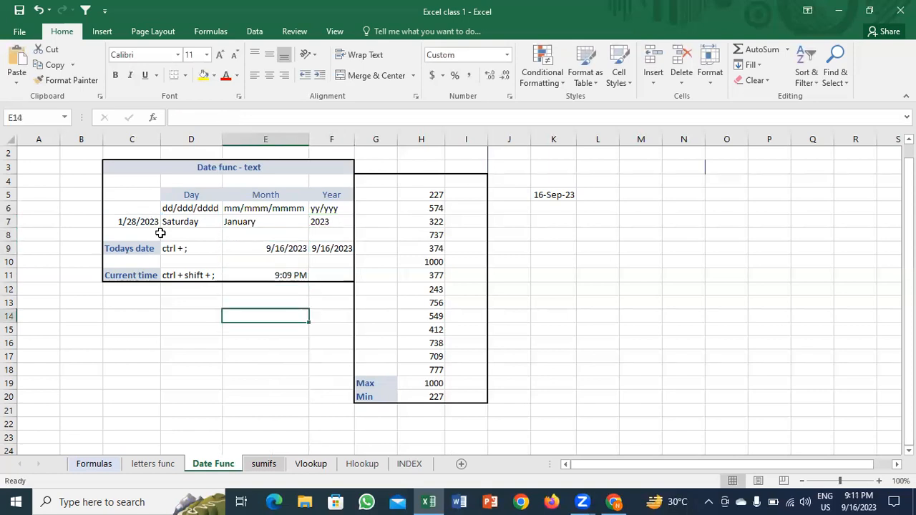
Step: Open the Vlookup sheet, glance at the Hlookup sheet for comparison, and examine the Products and Sales men columns of the VLOOKUP table
click(311, 463)
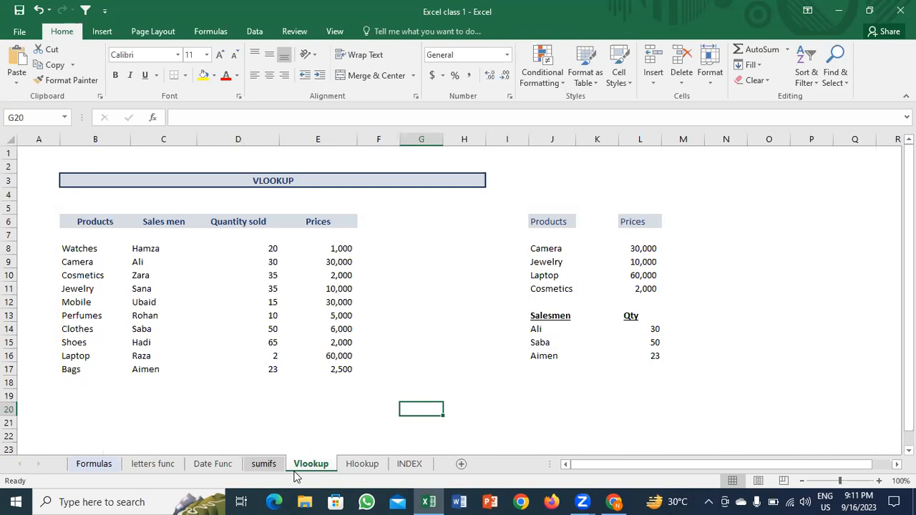
drag(77, 248, 86, 394)
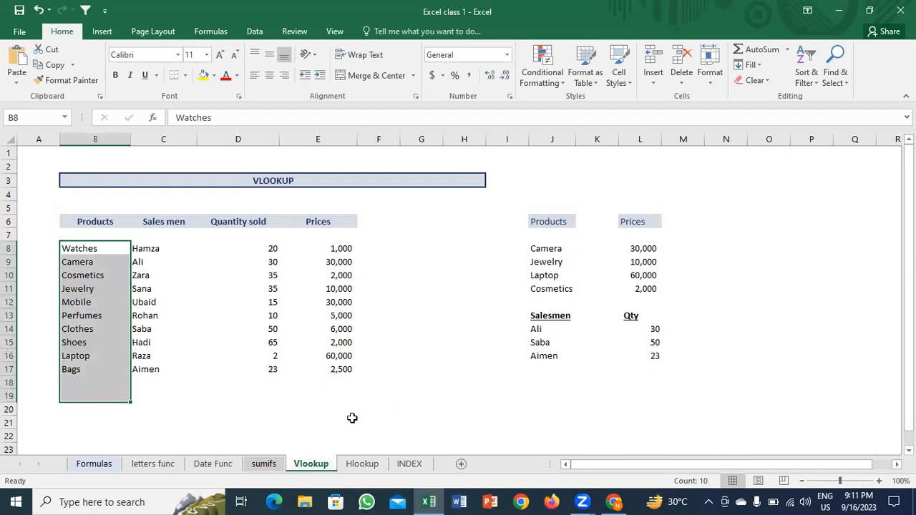
click(376, 467)
mouse_move(702, 256)
mouse_down()
mouse_move(311, 475)
mouse_move(390, 467)
mouse_up()
click(310, 465)
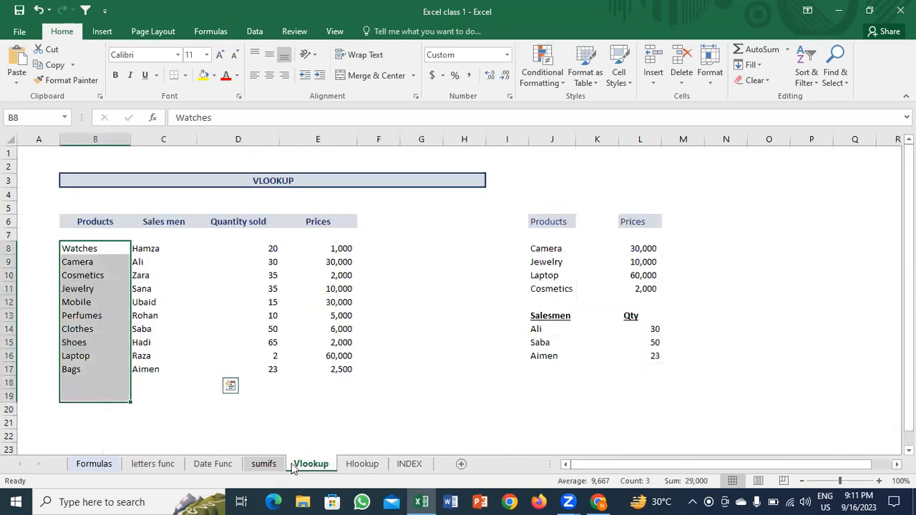
click(173, 252)
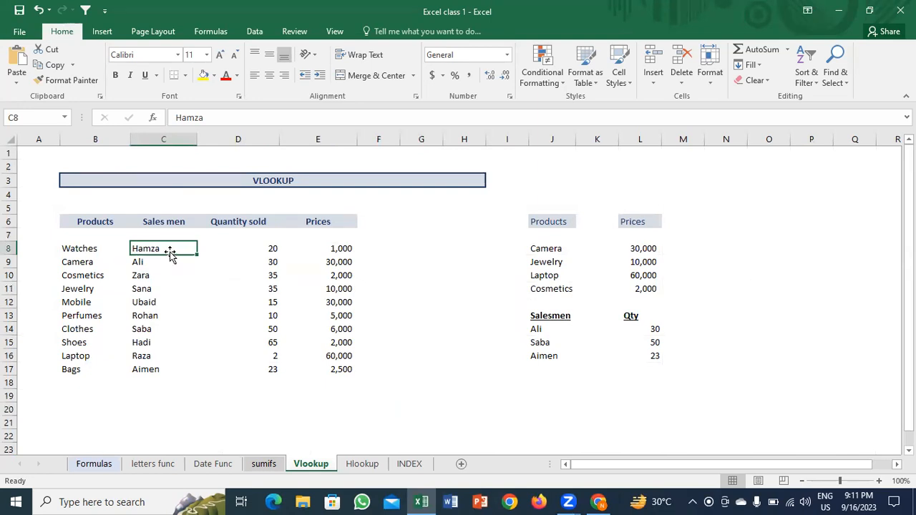
drag(104, 228, 102, 364)
drag(164, 222, 164, 369)
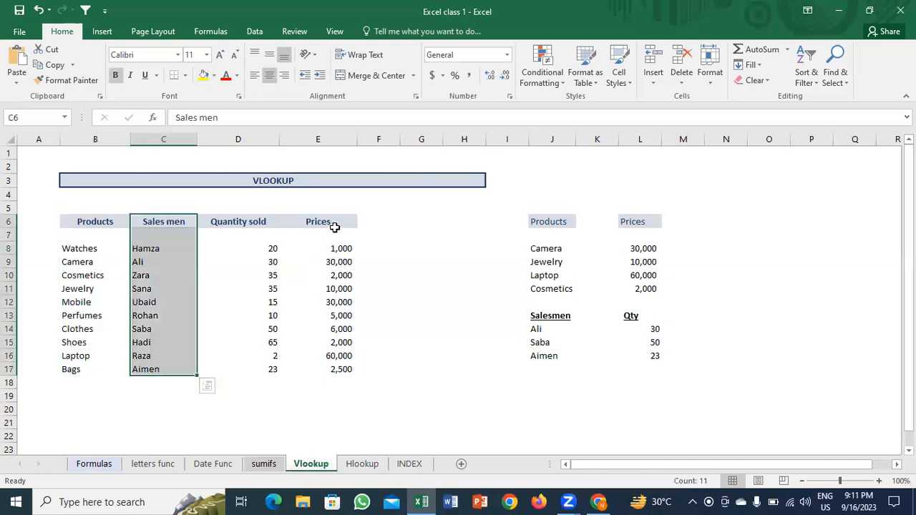
Step: Clear the existing VLOOKUP formulas from the Prices cells L8:L11 of the lookup list
click(648, 248)
drag(648, 286, 646, 286)
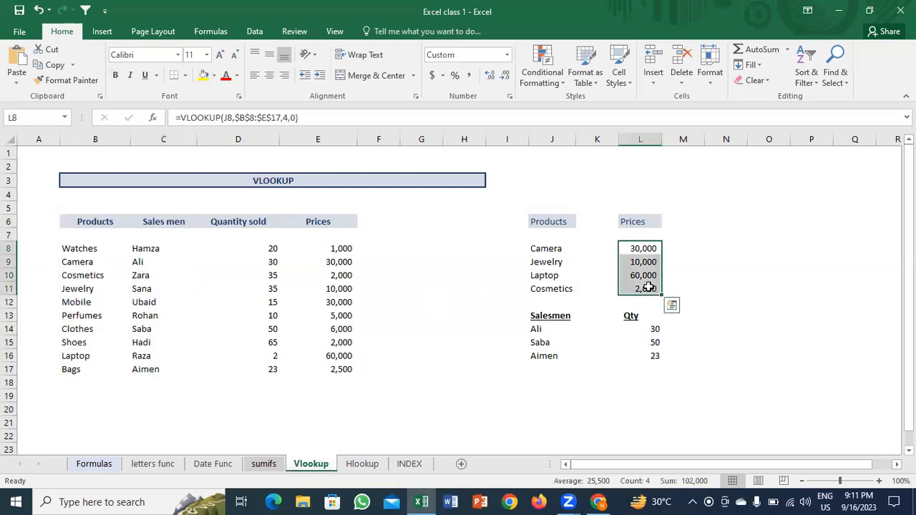
key(Delete)
click(646, 286)
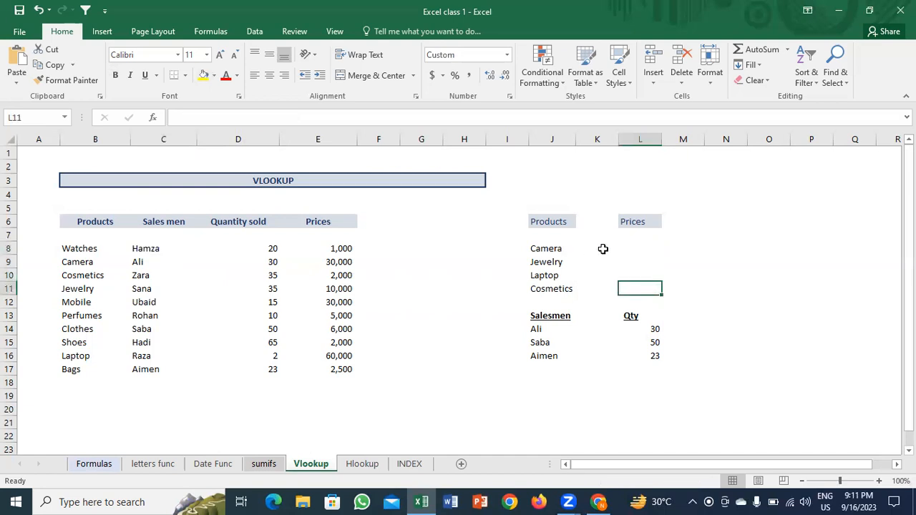
click(635, 246)
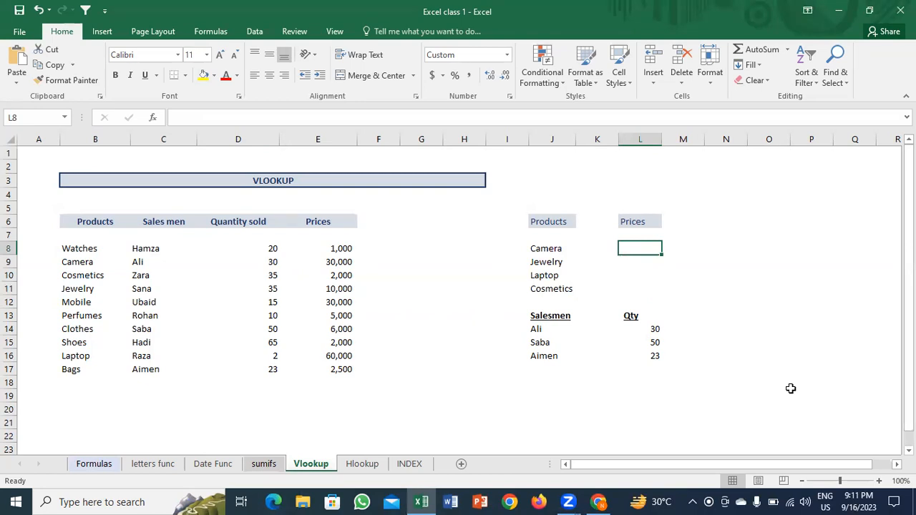
Step: Compare the products and salesmen in the lookup lists with the source table B8:E17
drag(562, 250, 566, 297)
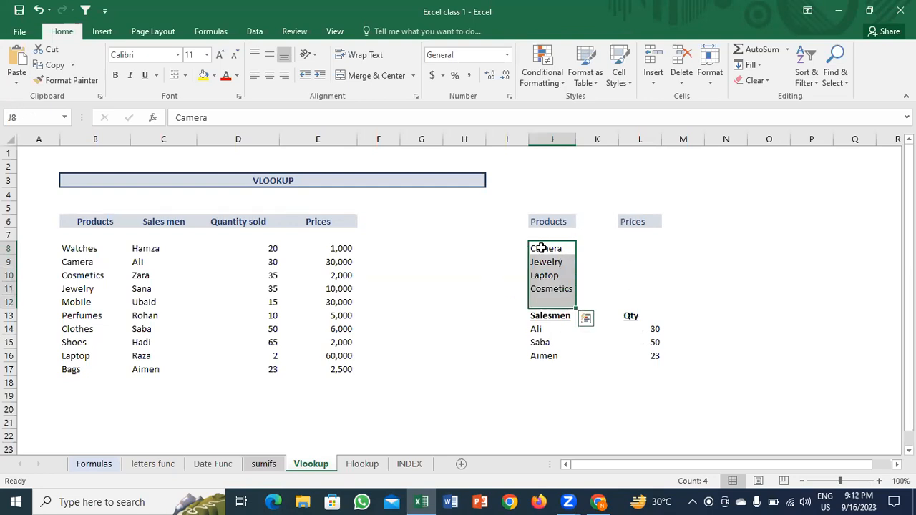
drag(79, 252, 75, 369)
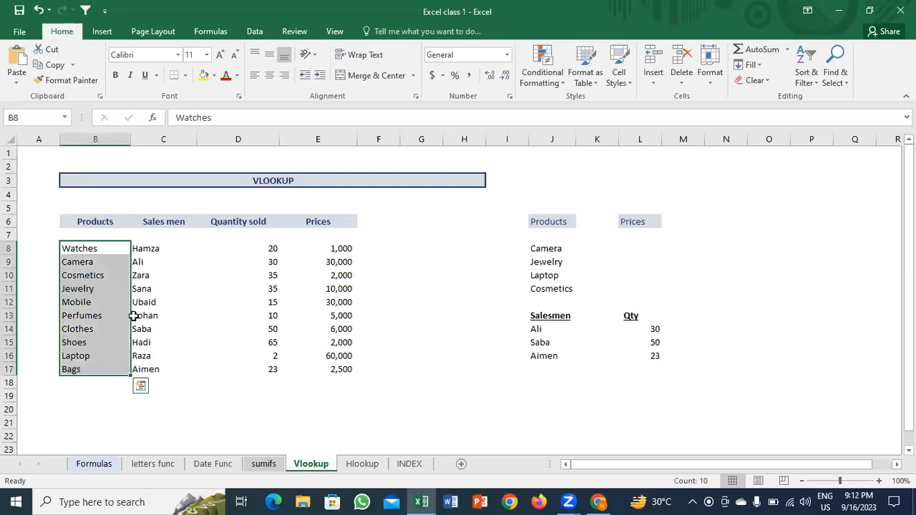
drag(548, 225, 648, 356)
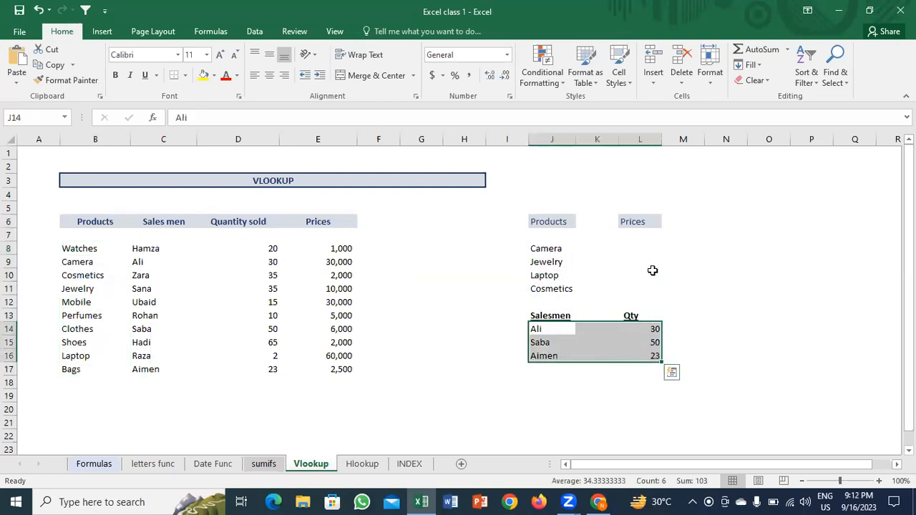
click(653, 269)
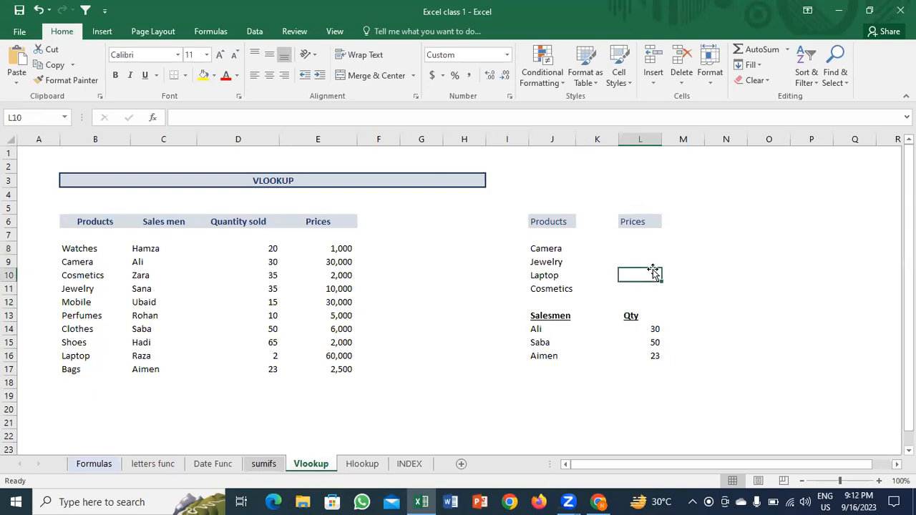
click(111, 248)
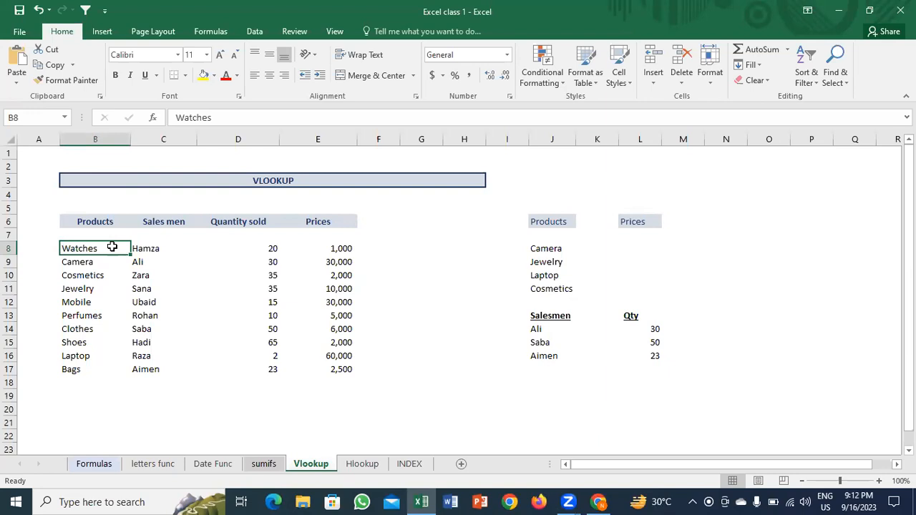
mouse_move(115, 248)
mouse_down()
mouse_move(256, 337)
mouse_move(337, 369)
mouse_up()
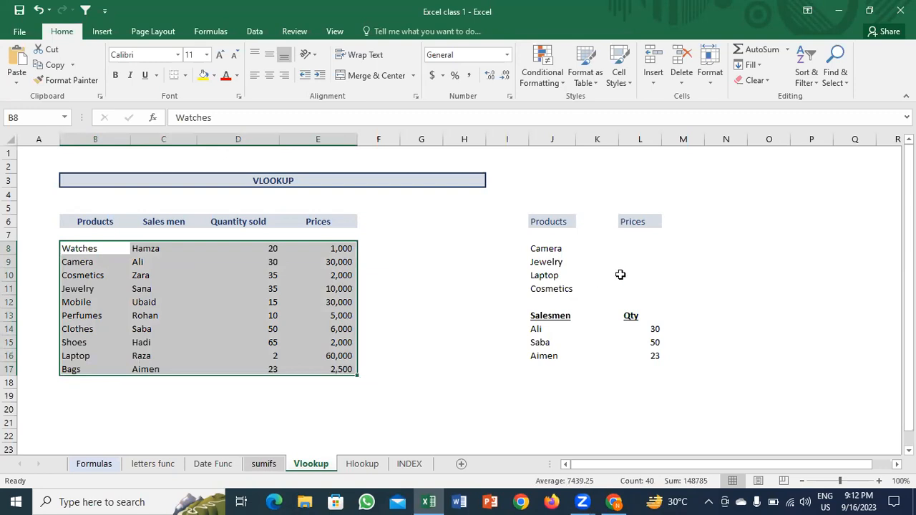
drag(648, 236, 647, 315)
drag(84, 233, 404, 381)
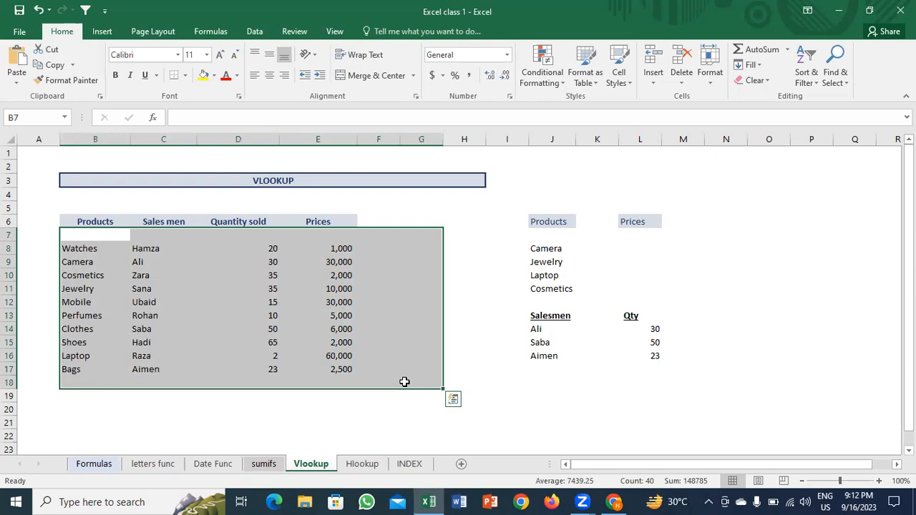
click(634, 246)
text(=)
key(Escape)
Step: Examine the lookup list's Products and empty Prices columns, the Qty formulas, and the Camera row in the source table
drag(647, 217, 642, 304)
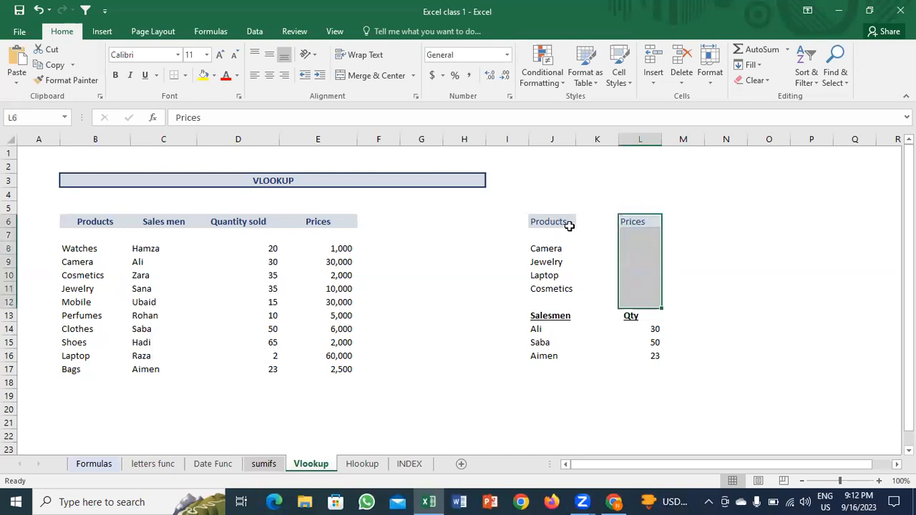
drag(558, 212, 566, 297)
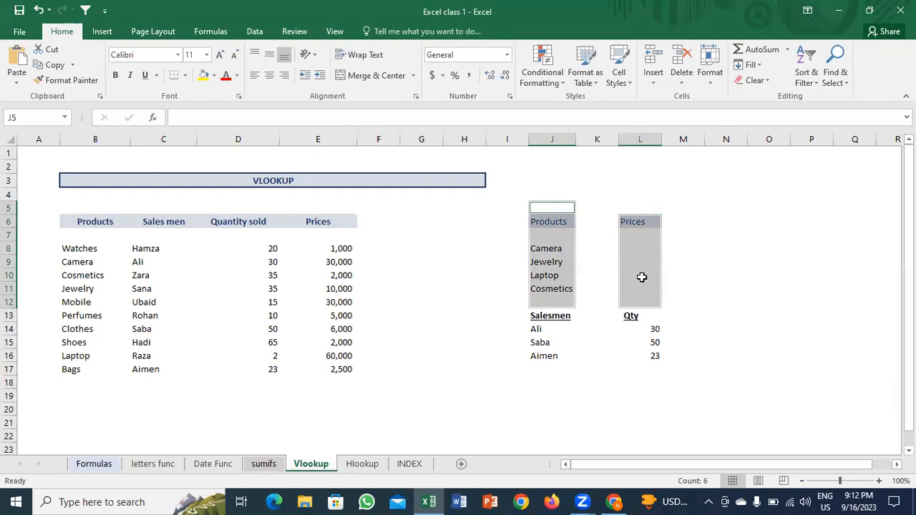
drag(637, 324, 644, 376)
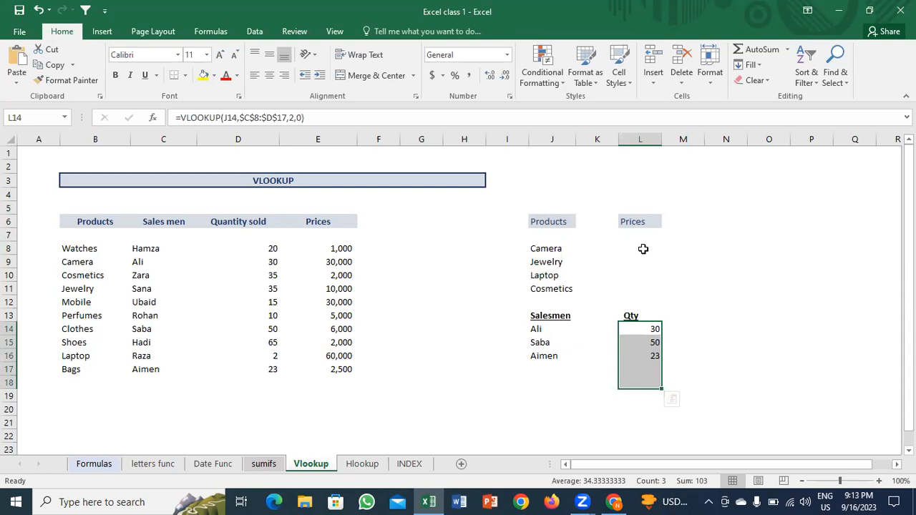
drag(562, 223, 560, 288)
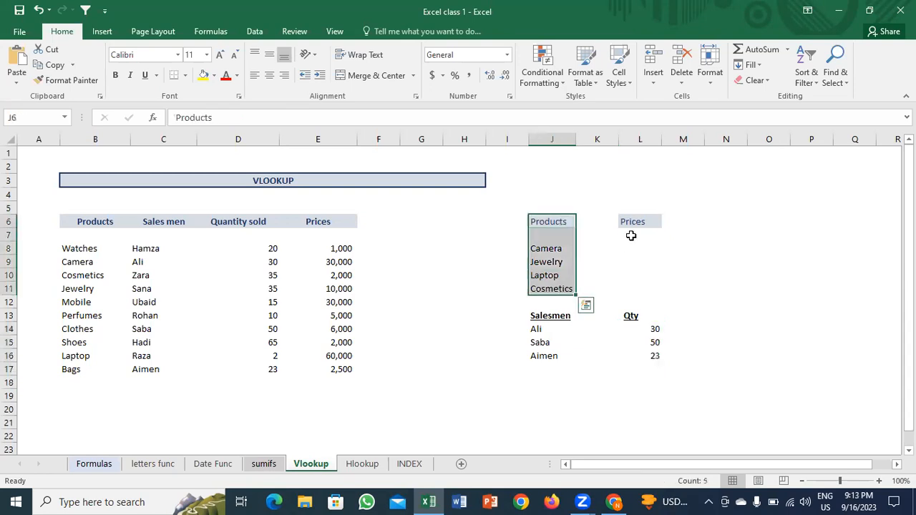
drag(640, 223, 642, 302)
drag(562, 216, 566, 288)
click(643, 248)
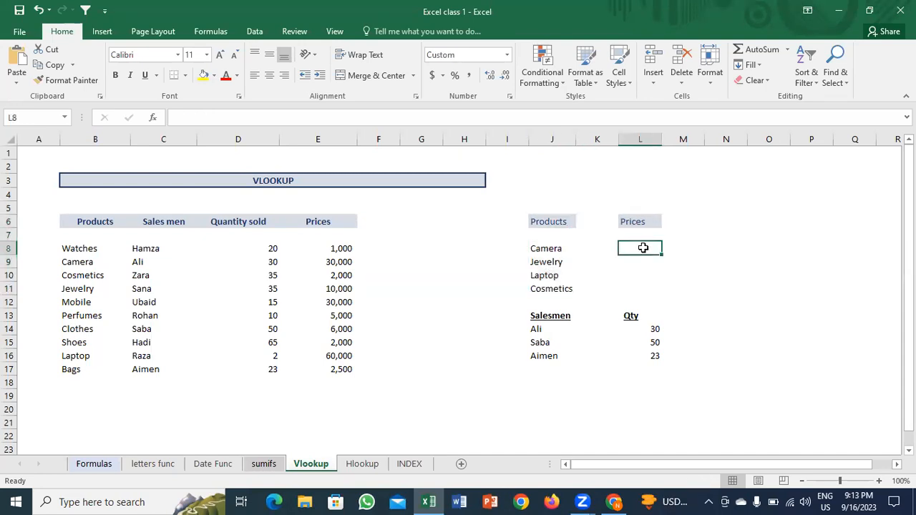
click(555, 248)
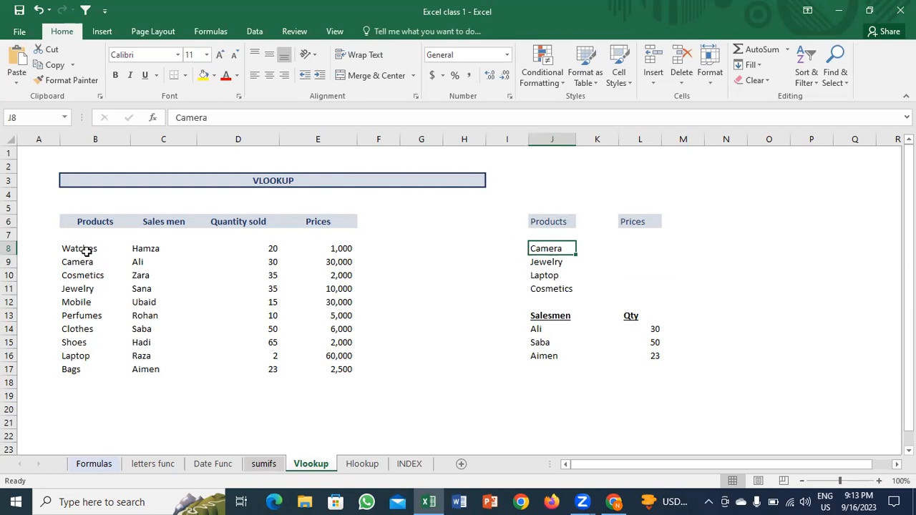
click(68, 262)
key(shift+space)
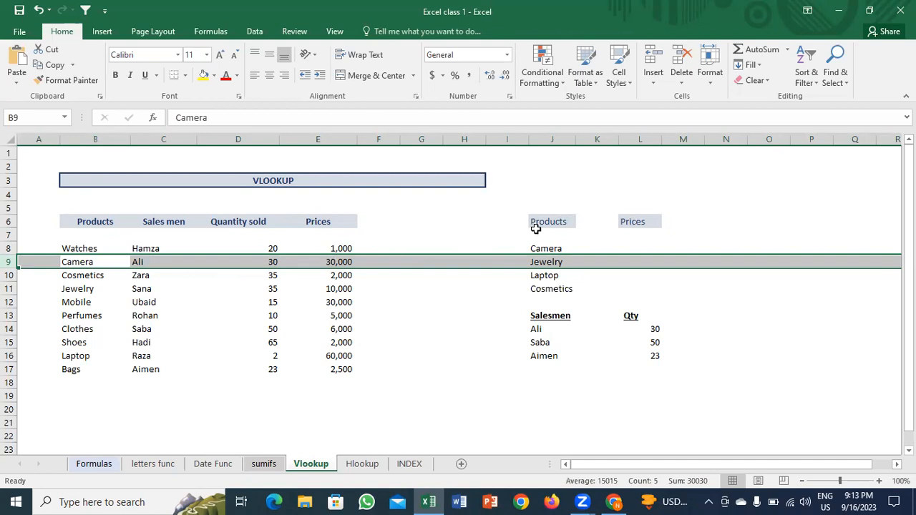
click(641, 247)
text(=vlo)
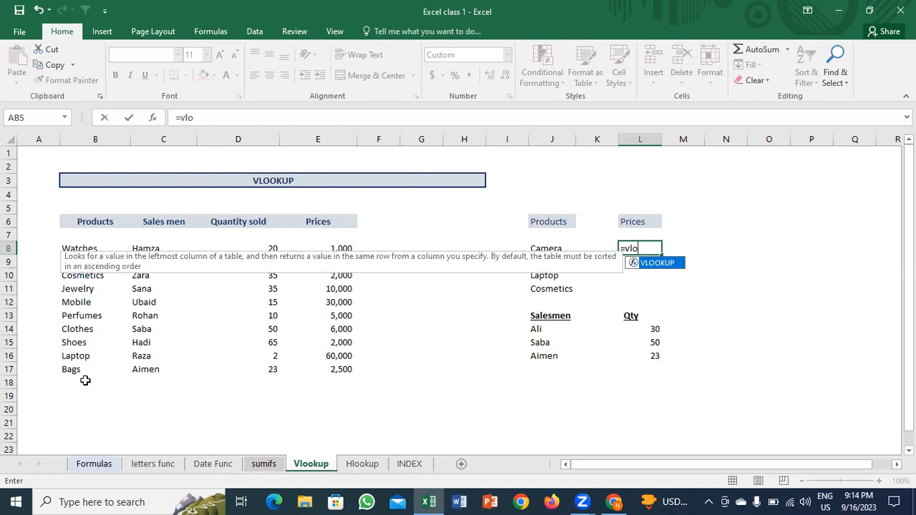
click(137, 29)
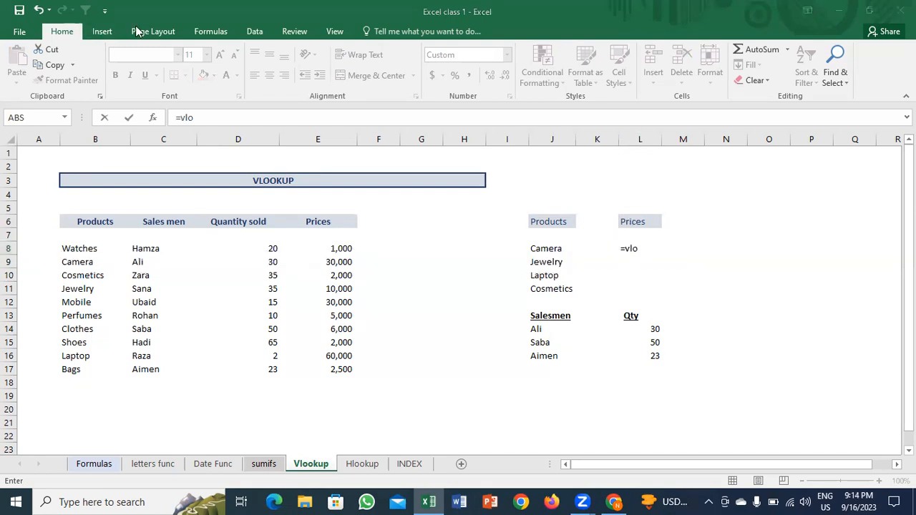
click(646, 247)
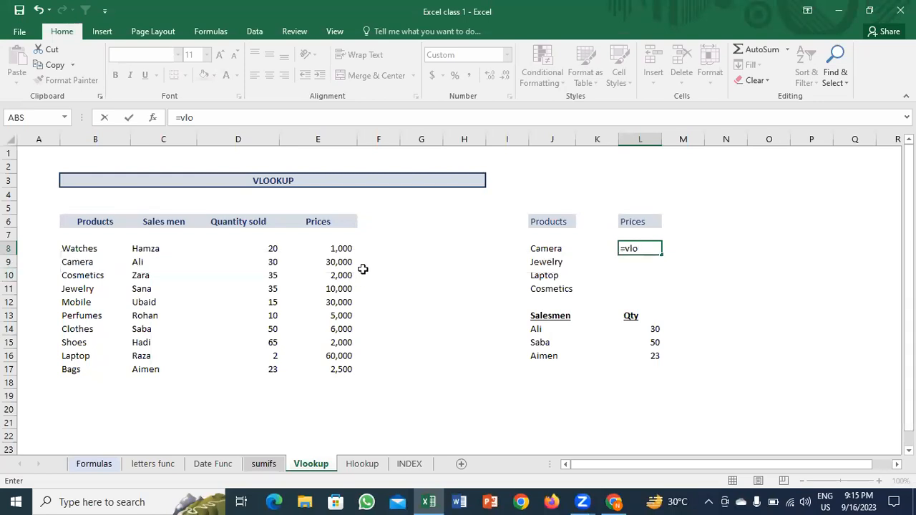
drag(341, 247, 345, 387)
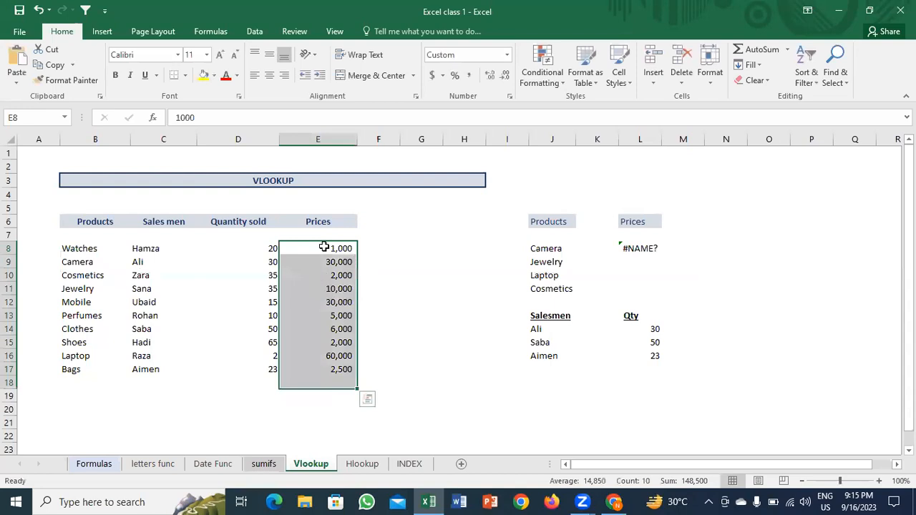
Step: Start a VLOOKUP formula in L8 with the Camera cell J8 as the lookup value
click(653, 247)
text(=)
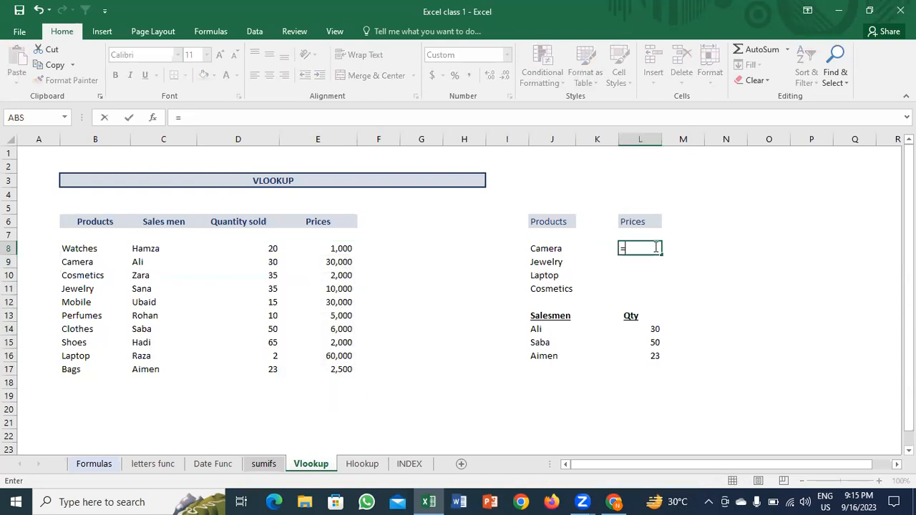
text(vlo)
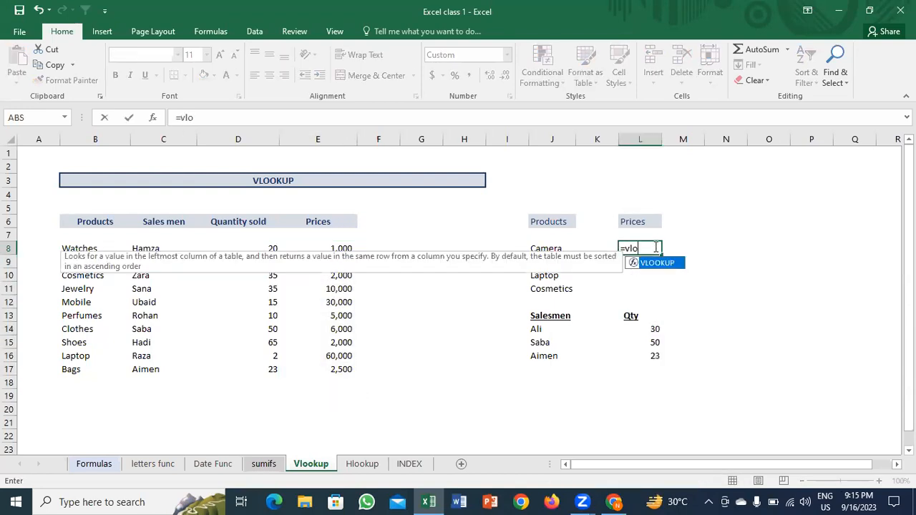
key(Tab)
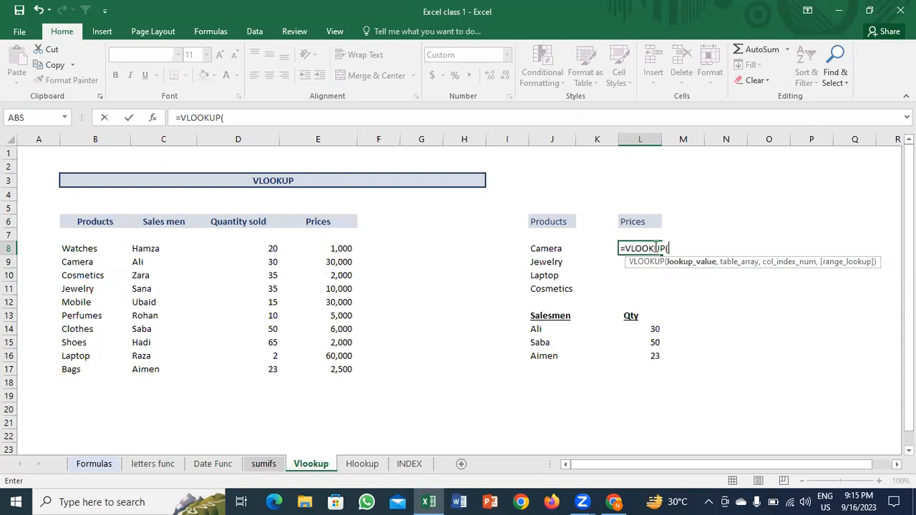
click(565, 248)
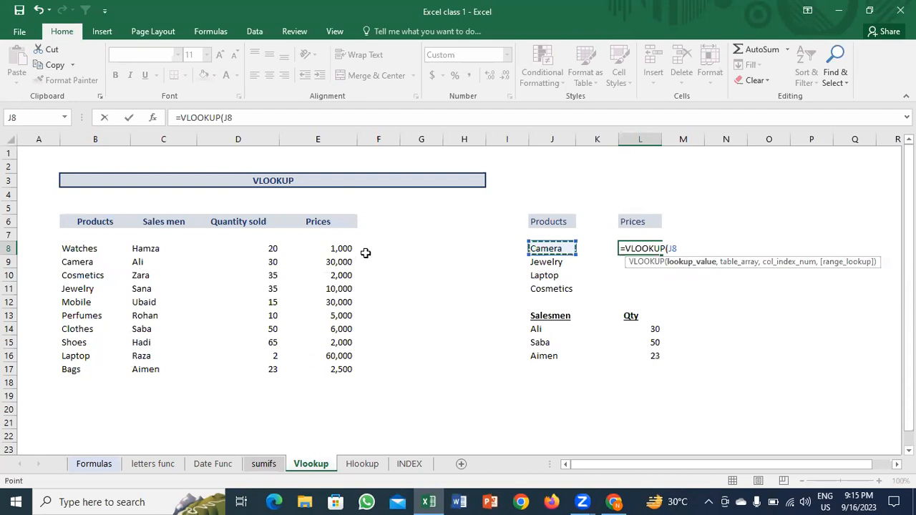
text(,)
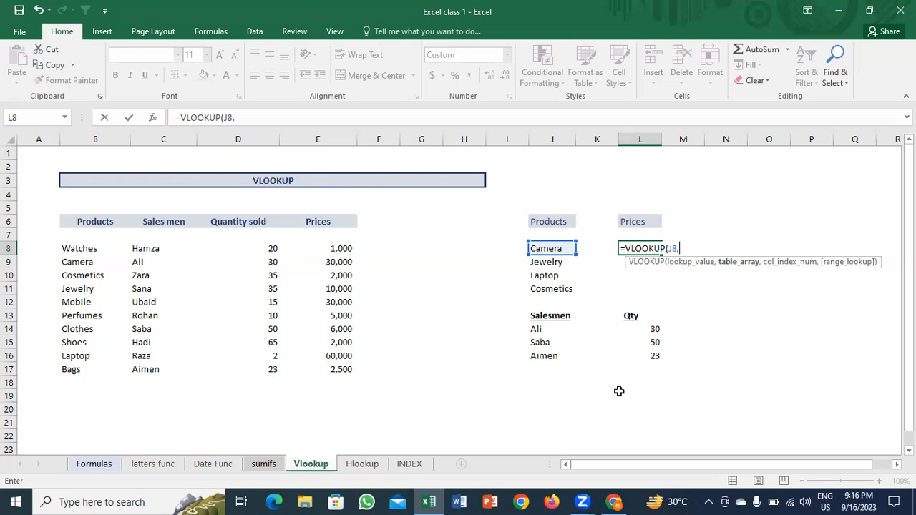
Step: Try B8:E17 as the VLOOKUP table array, remove it, and try C8:E17 instead
drag(79, 248, 326, 369)
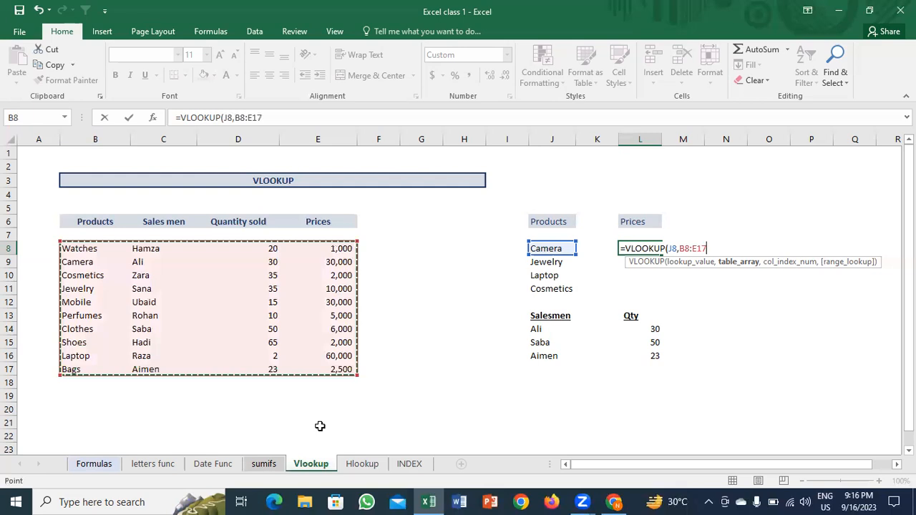
key(BackSpace)
key(BackSpace)
key(BackSpace)
key(BackSpace)
key(BackSpace)
key(BackSpace)
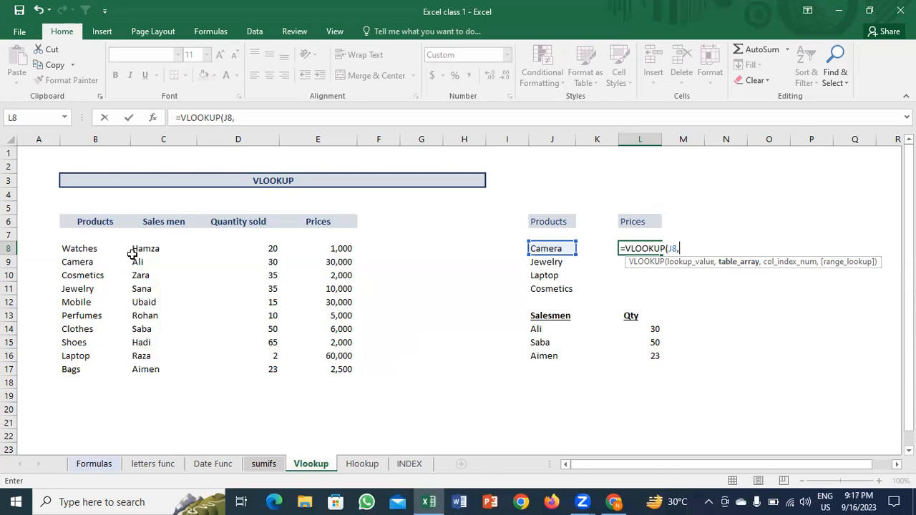
drag(135, 249, 317, 370)
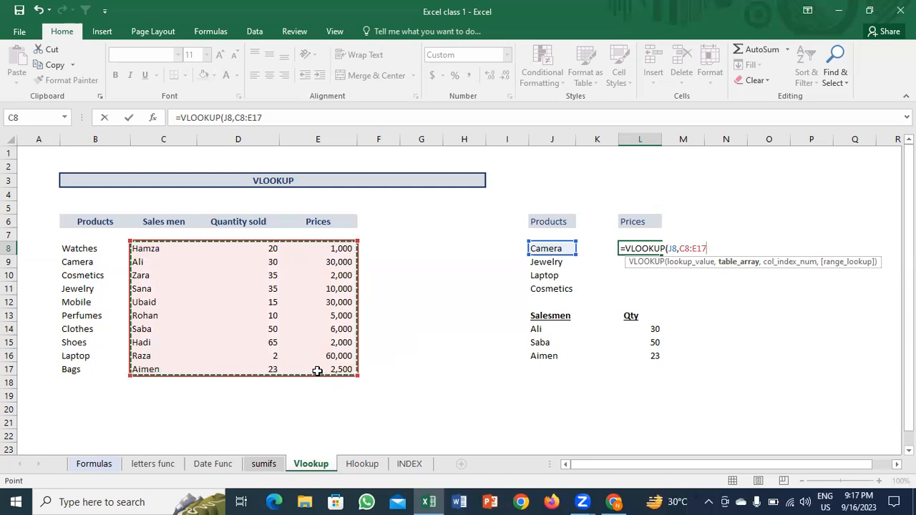
Step: Set the VLOOKUP table array to B8:E17 and the column index number to 4
drag(77, 253, 315, 368)
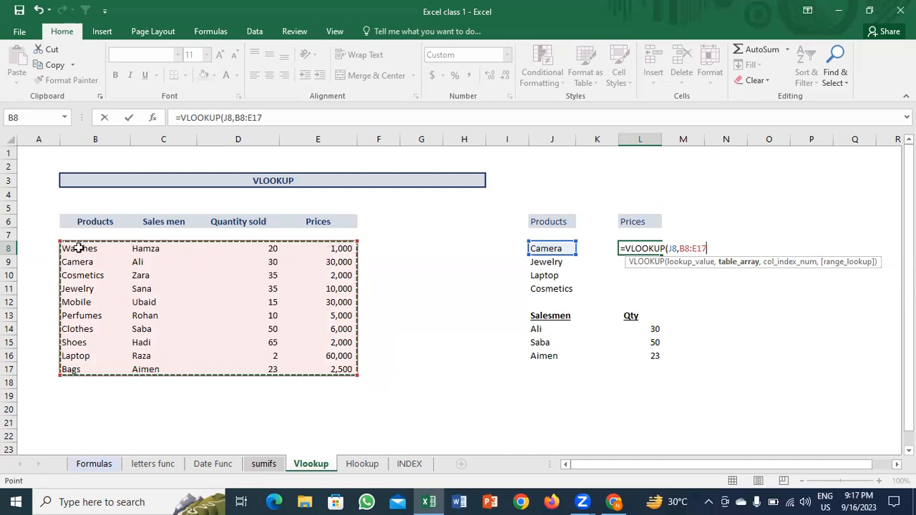
drag(81, 249, 325, 369)
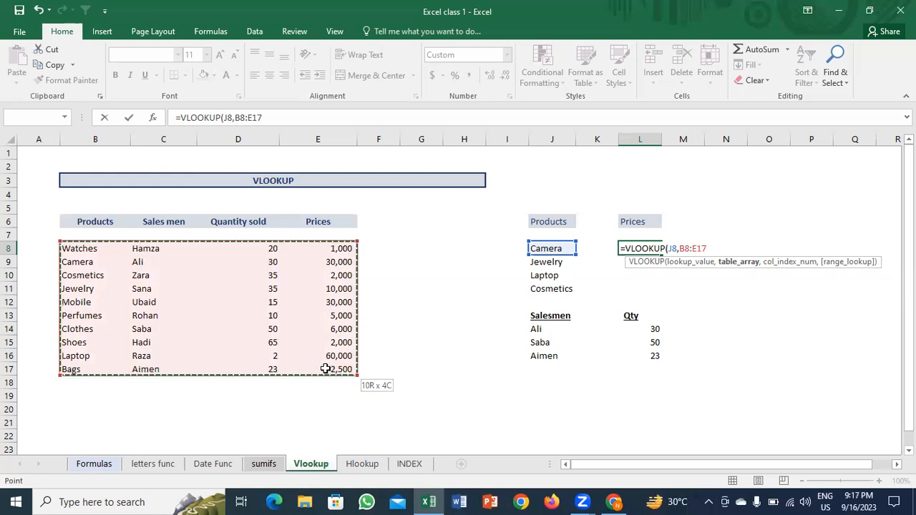
drag(325, 370, 325, 369)
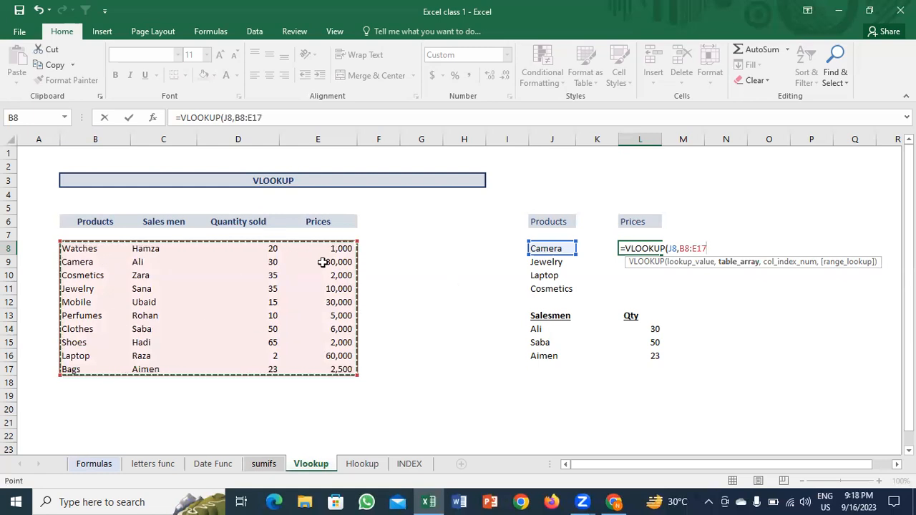
click(349, 355)
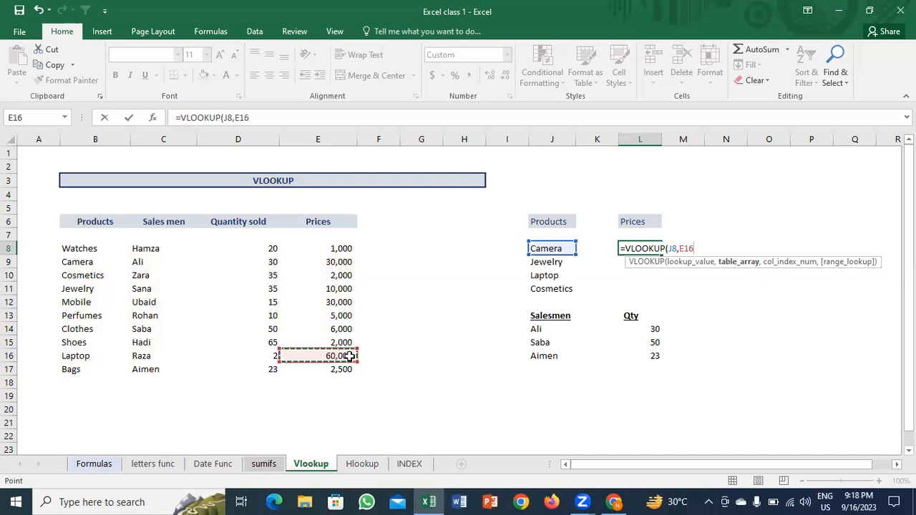
drag(88, 247, 335, 370)
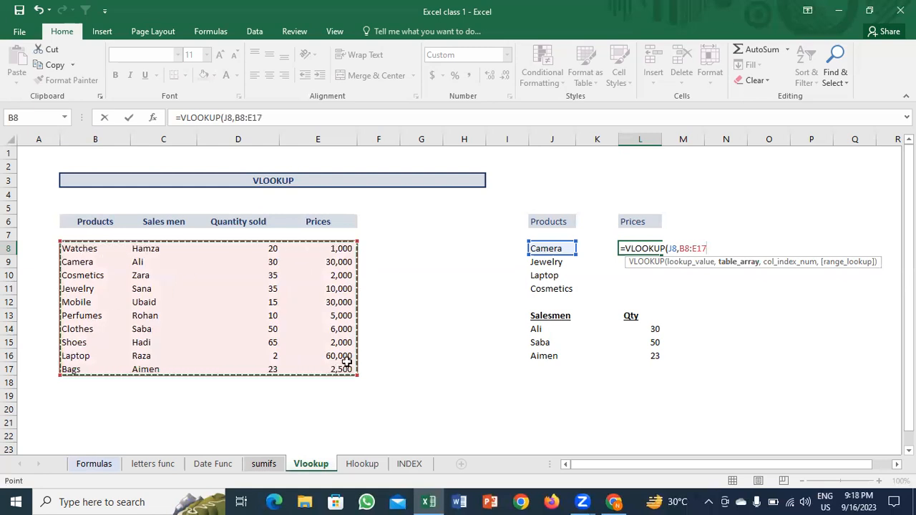
drag(86, 247, 326, 373)
text(,4)
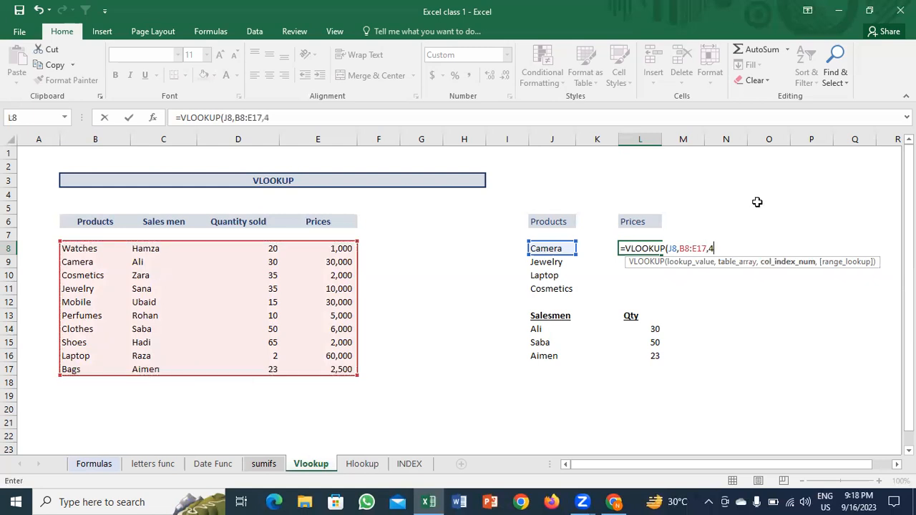
Step: Try 0 as the range lookup argument, remove it, and commit the L8 formula as =VLOOKUP(J8,B8:E17,4)
text(,0)
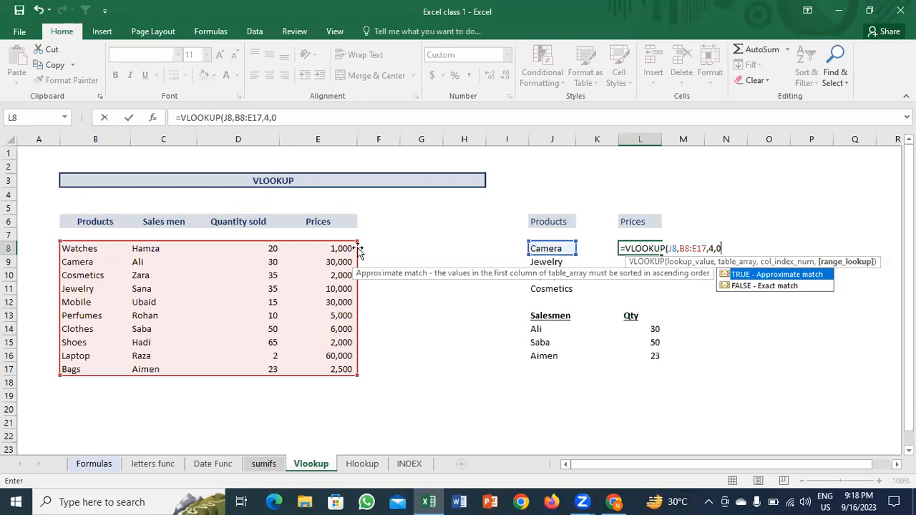
click(714, 248)
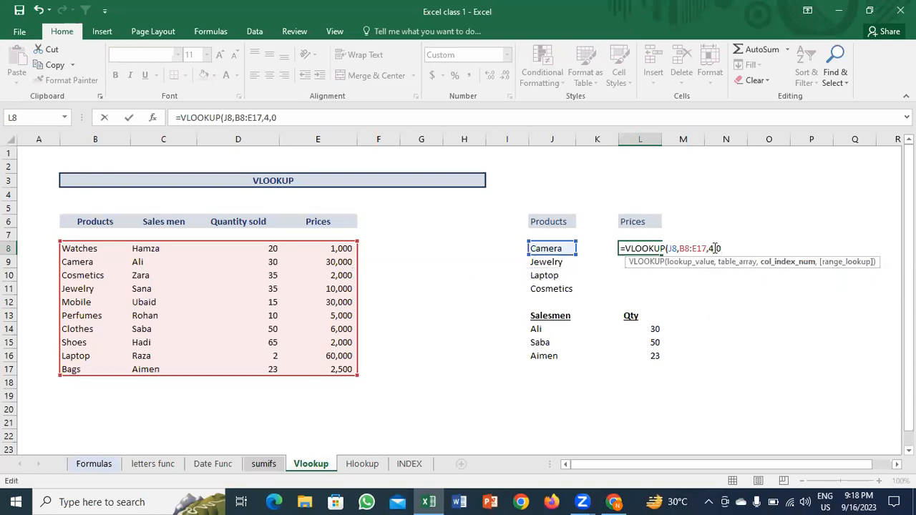
click(728, 248)
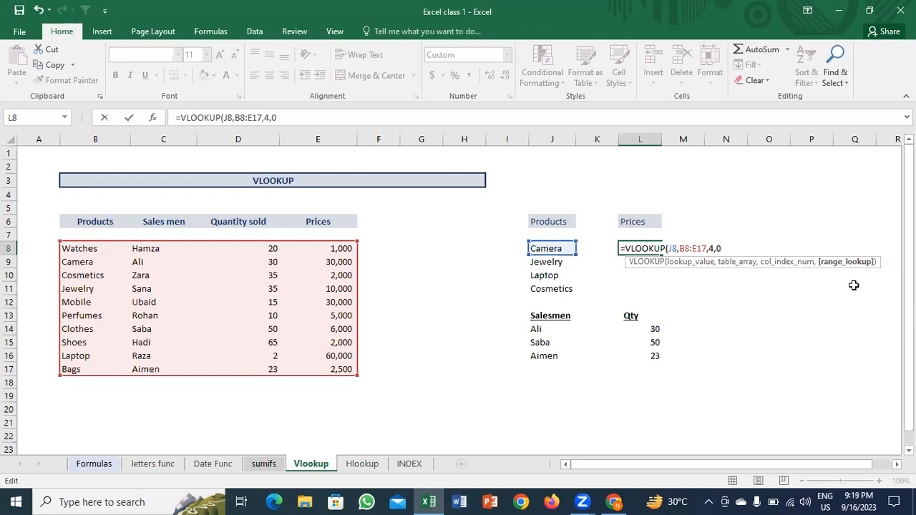
key(BackSpace)
key(Return)
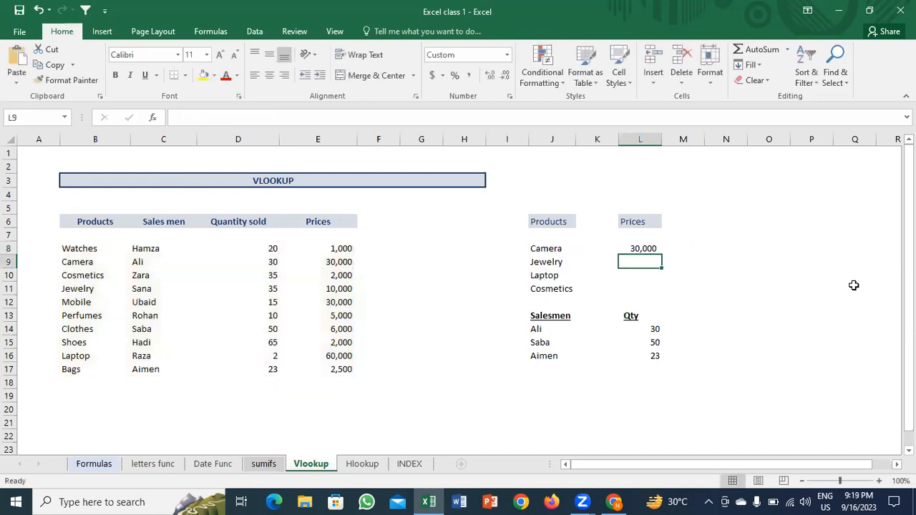
Step: Add the exact-match argument 0 to the L8 formula so it reads =VLOOKUP(J8,B8:E17,4,0)
key(Up)
key(F2)
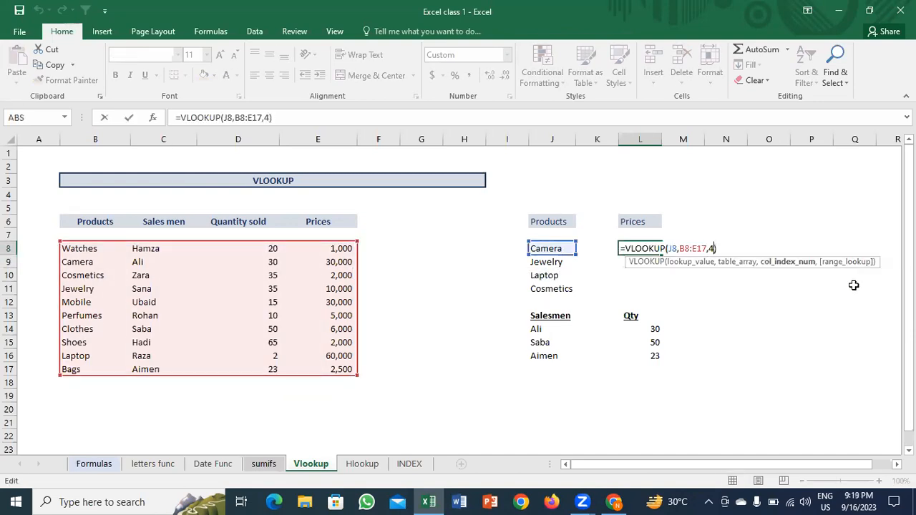
text(,)
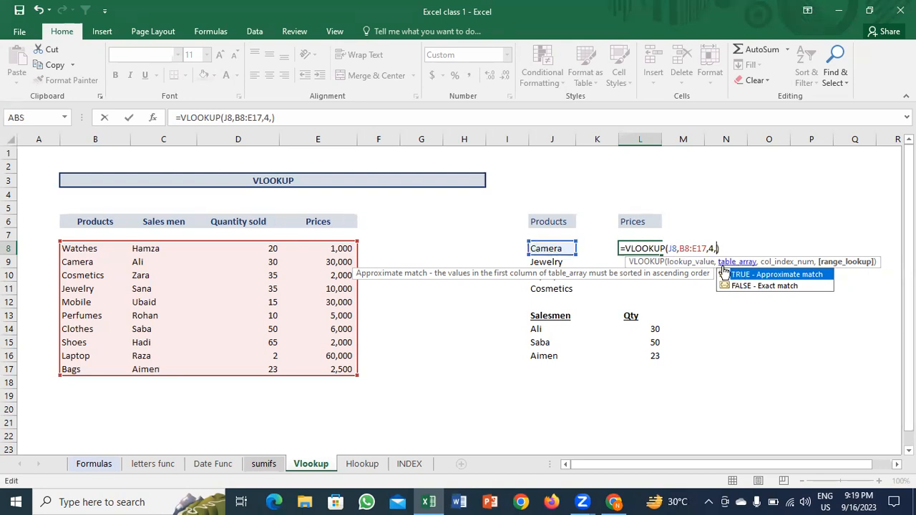
text(0)
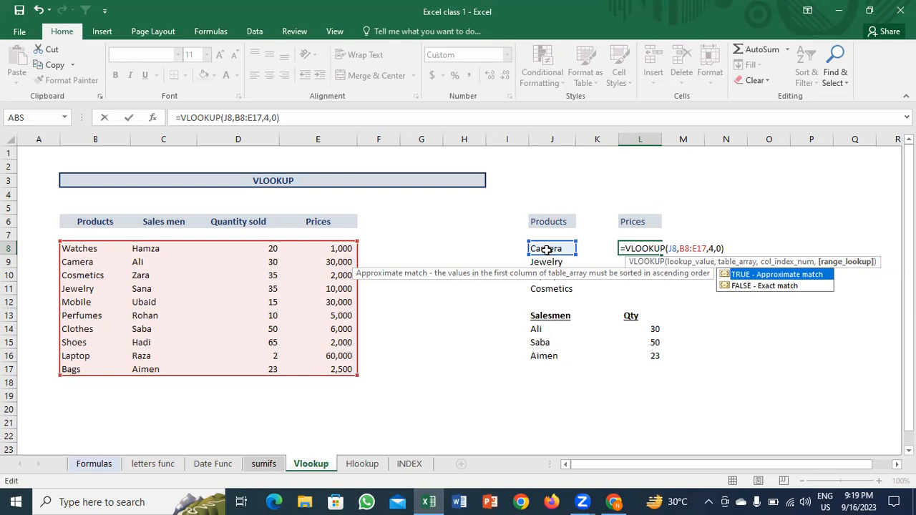
key(Left)
key(BackSpace)
text(1)
key(BackSpace)
text(0)
key(Return)
key(Up)
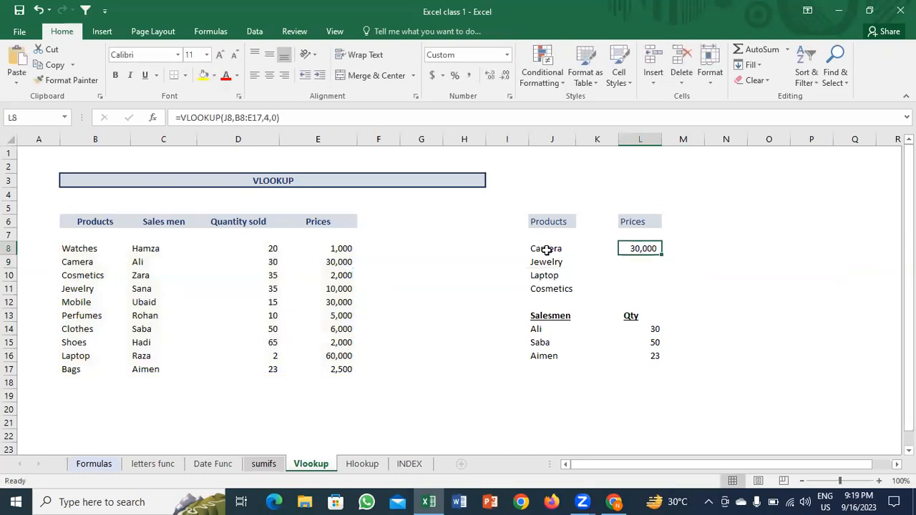
Step: Try copying the L8 price formula down to L11 and clear the copies from L9:L11
key(shift+Down)
key(shift+Down)
key(shift+Down)
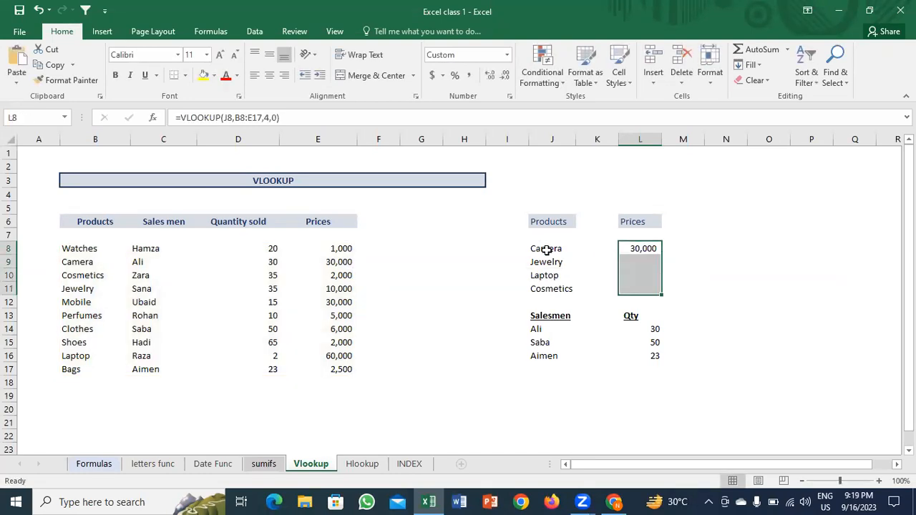
key(Up)
key(Down)
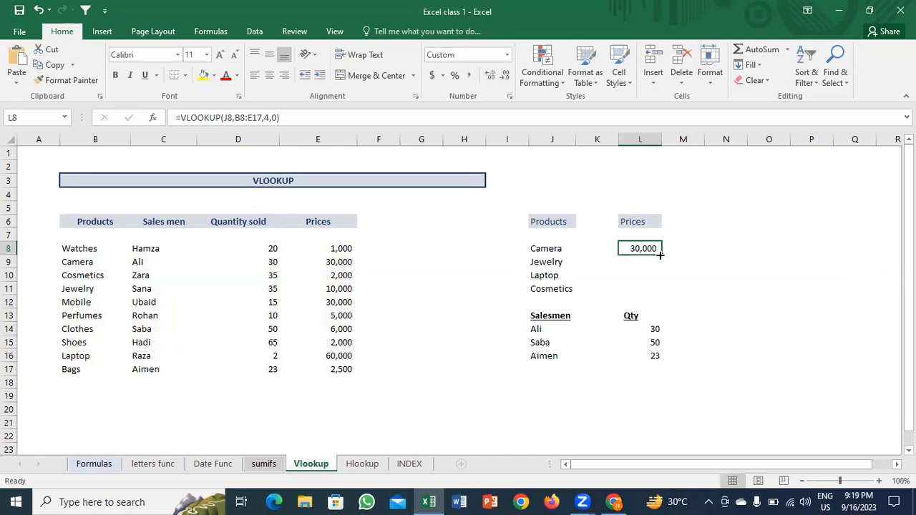
drag(660, 254, 659, 293)
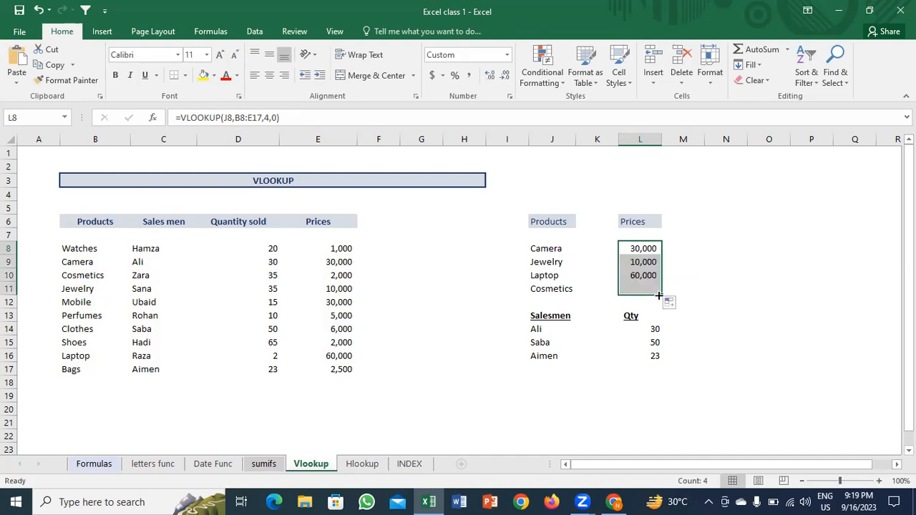
click(642, 249)
drag(642, 262, 642, 289)
key(Delete)
Step: Fill the VLOOKUP formula from L8 down through L11 for the Jewelry, Laptop and Cosmetics prices
click(642, 249)
drag(642, 249, 642, 289)
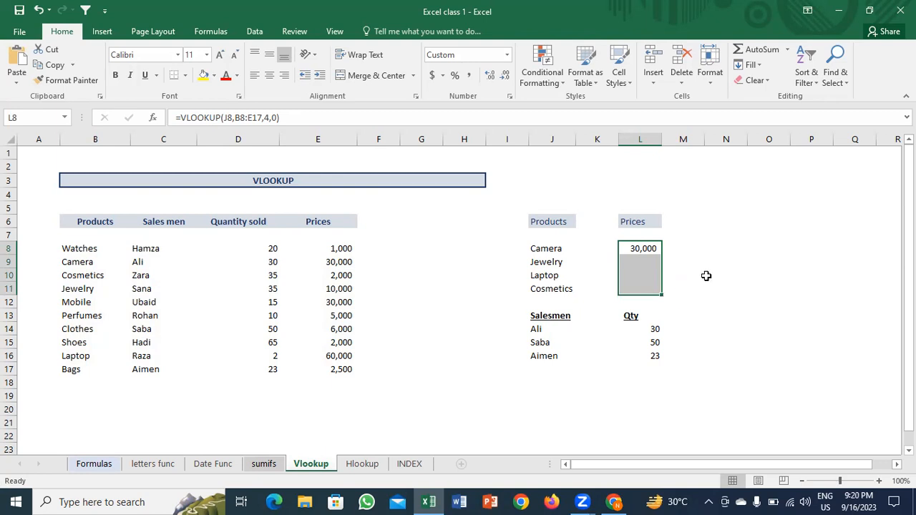
key(ctrl+d)
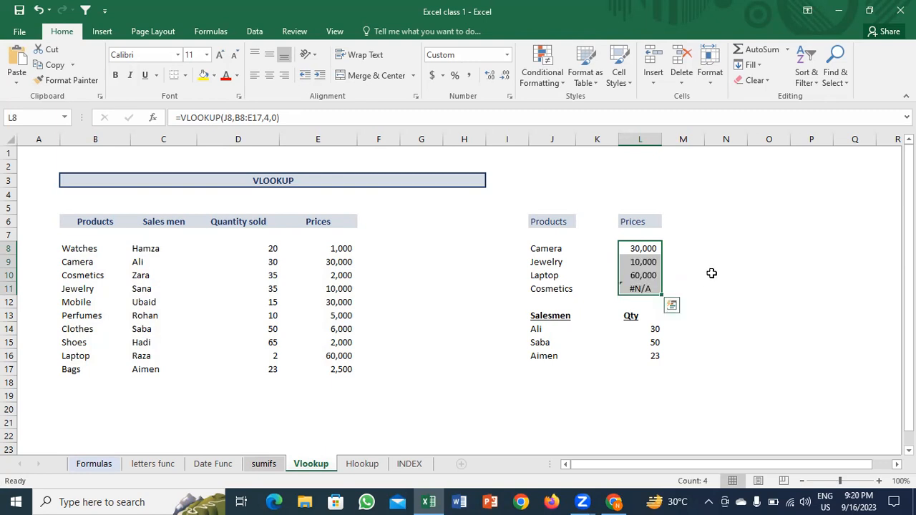
Step: Examine the VLOOKUP formulas in L8:L11 one by one, comparing their highlighted lookup cells and table ranges
key(Down)
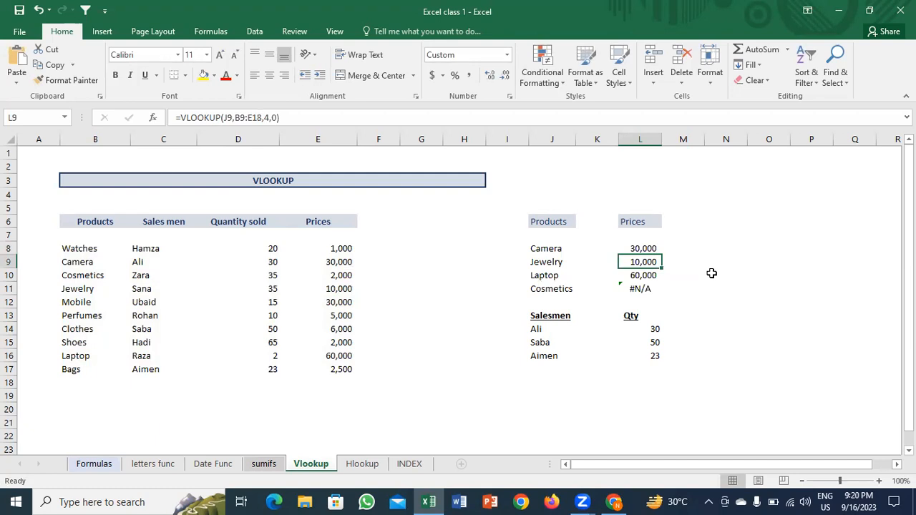
key(Up)
key(F2)
key(Return)
key(F2)
key(Up)
key(F2)
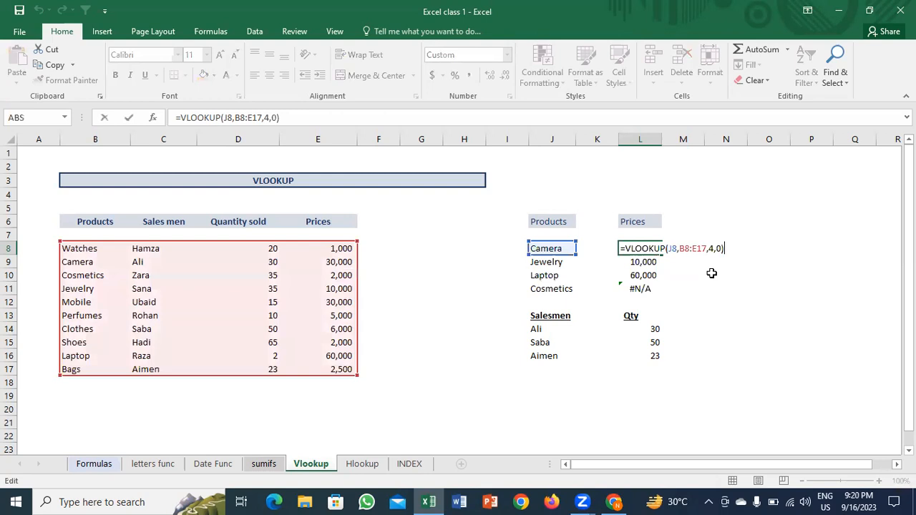
key(Return)
key(F2)
key(Escape)
key(Return)
key(F2)
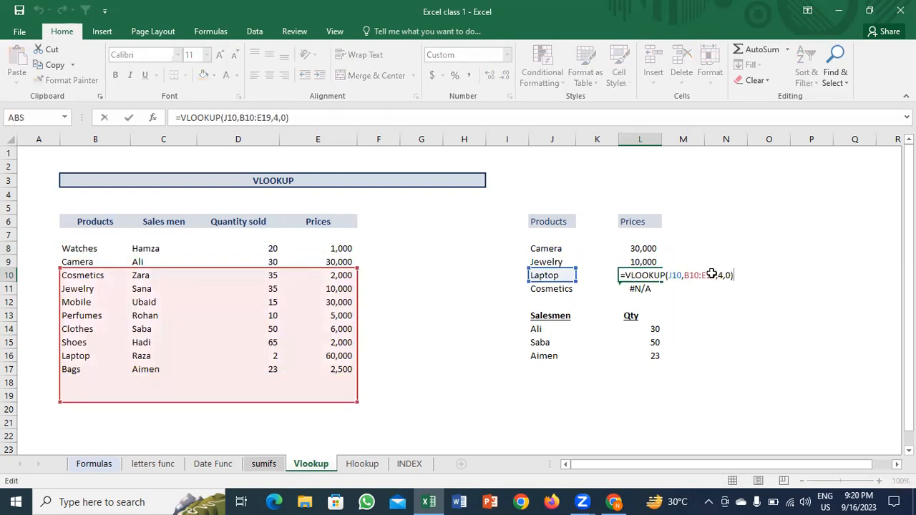
key(Return)
key(F2)
key(Escape)
key(Up)
key(Up)
key(Up)
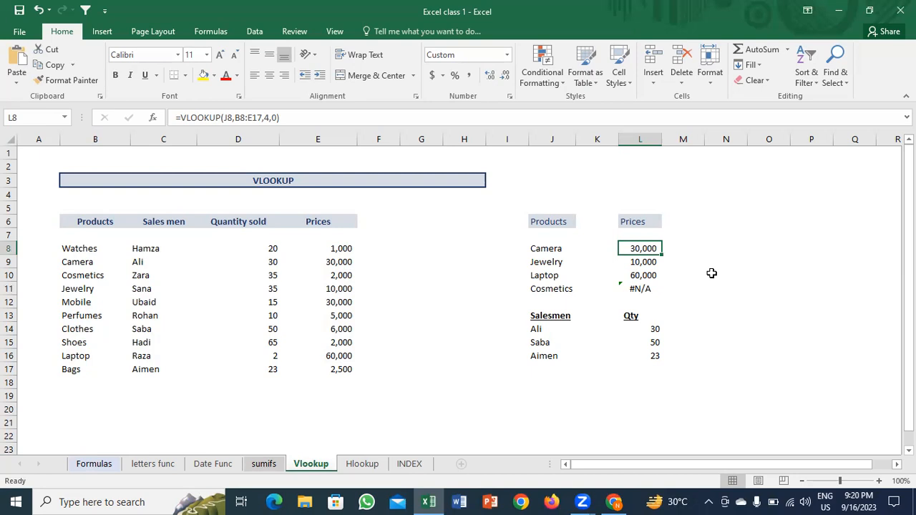
Step: Compare the VLOOKUP formulas in L8 and L9, checking which lookup cell and table range each one uses
key(Up)
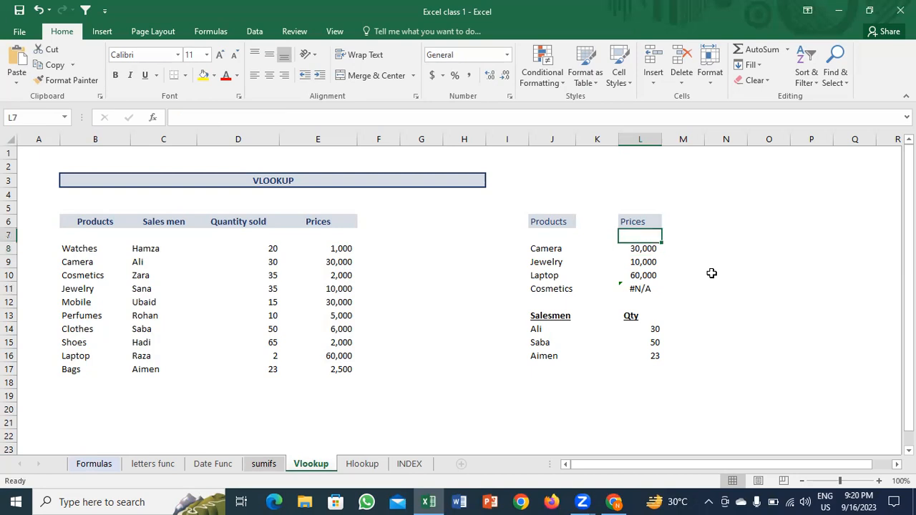
key(Down)
key(F2)
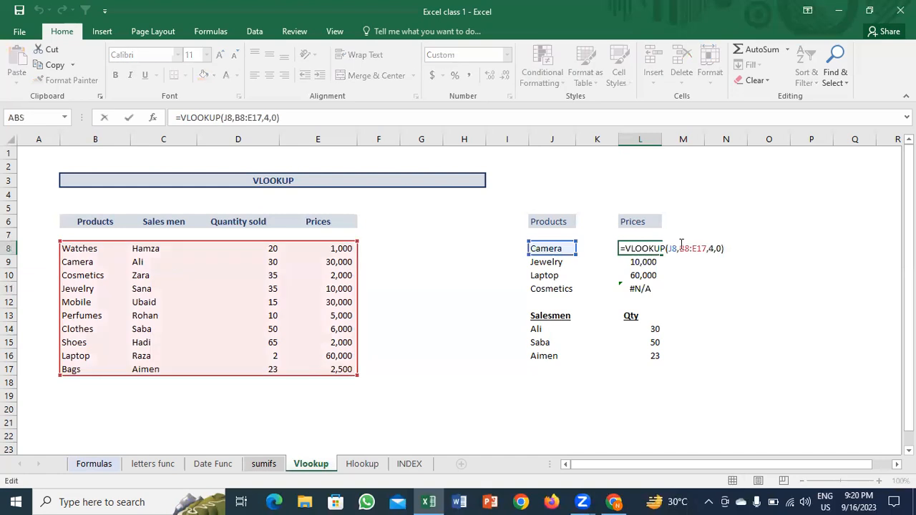
key(Return)
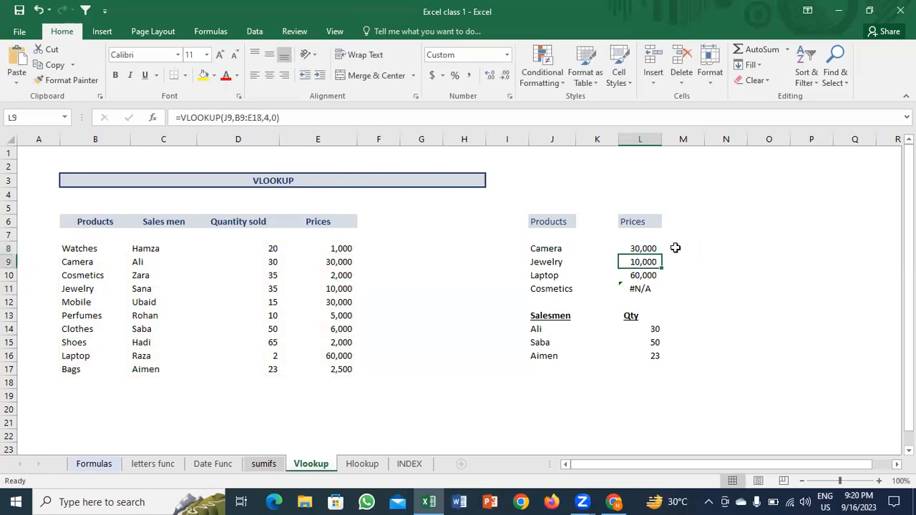
key(F2)
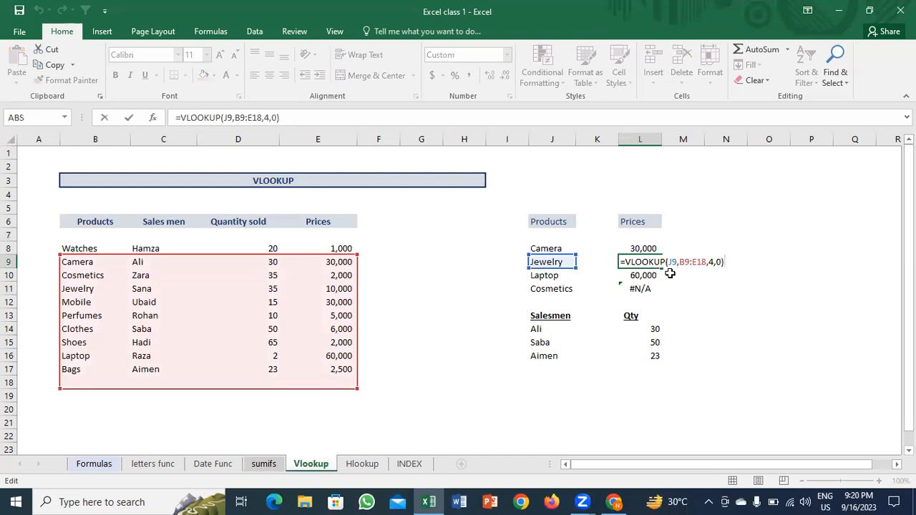
key(ctrl+Return)
drag(631, 245, 640, 288)
click(647, 249)
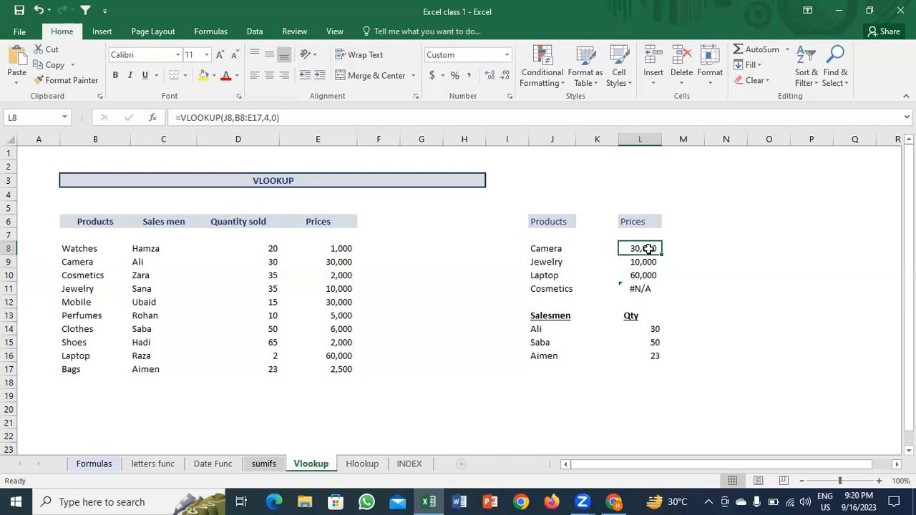
Step: Examine the price formulas from L8 down to L11, following how the table range shifts with each row
double_click(648, 249)
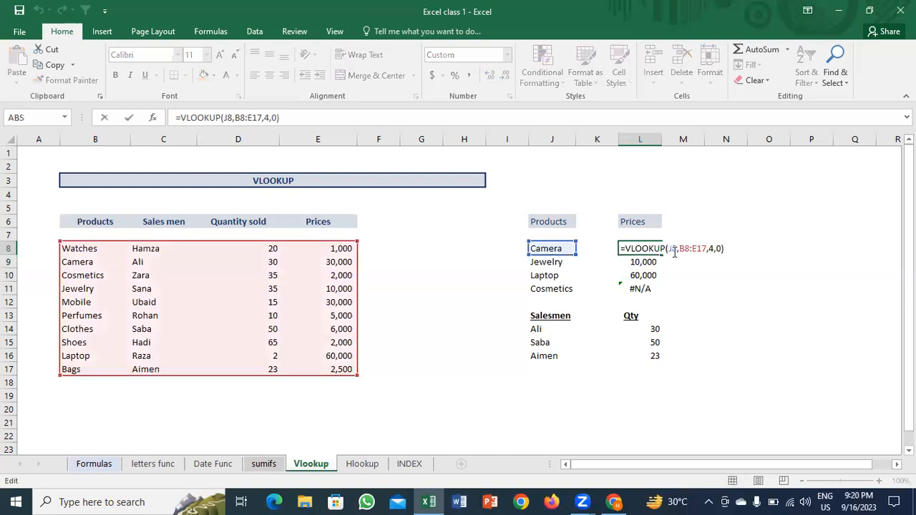
key(Return)
key(F2)
key(Return)
key(F2)
key(Return)
key(F2)
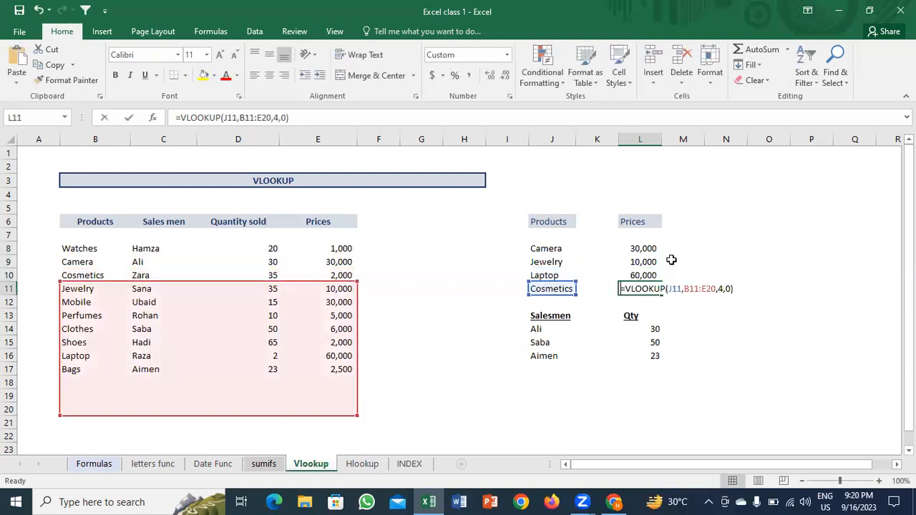
key(Escape)
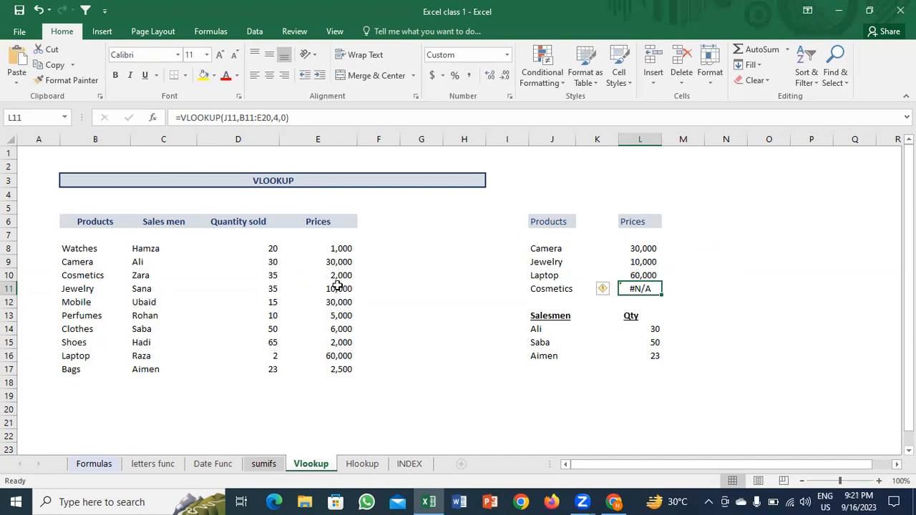
Step: Compare the product names in B8:B17 with the table range used by the Cosmetics formula in L11
drag(91, 249, 90, 370)
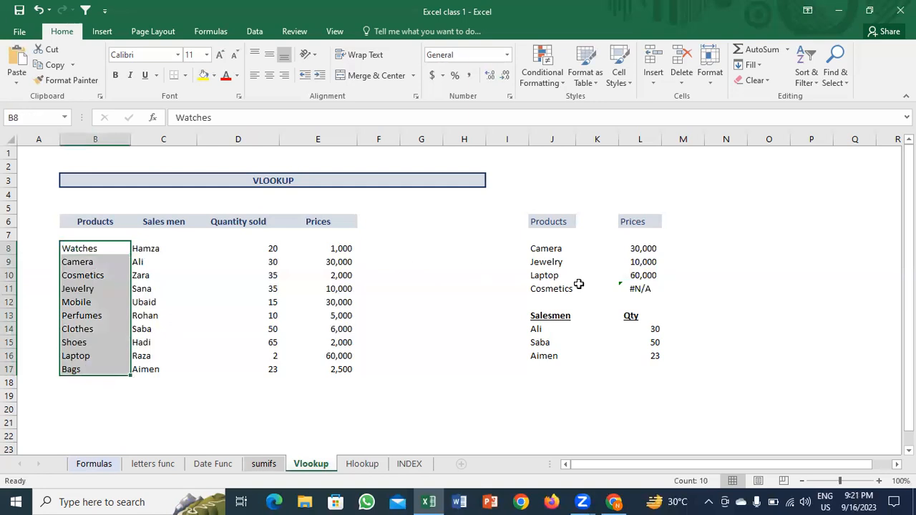
click(641, 288)
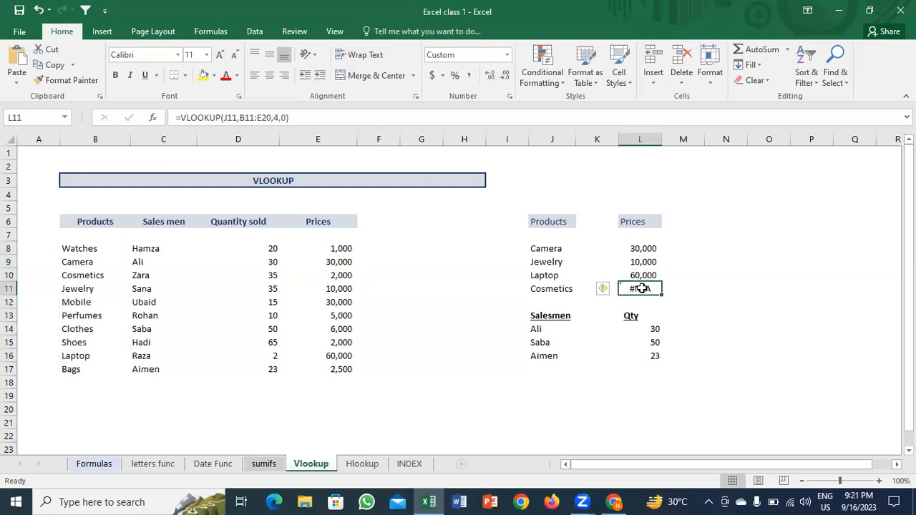
click(556, 299)
drag(90, 248, 85, 371)
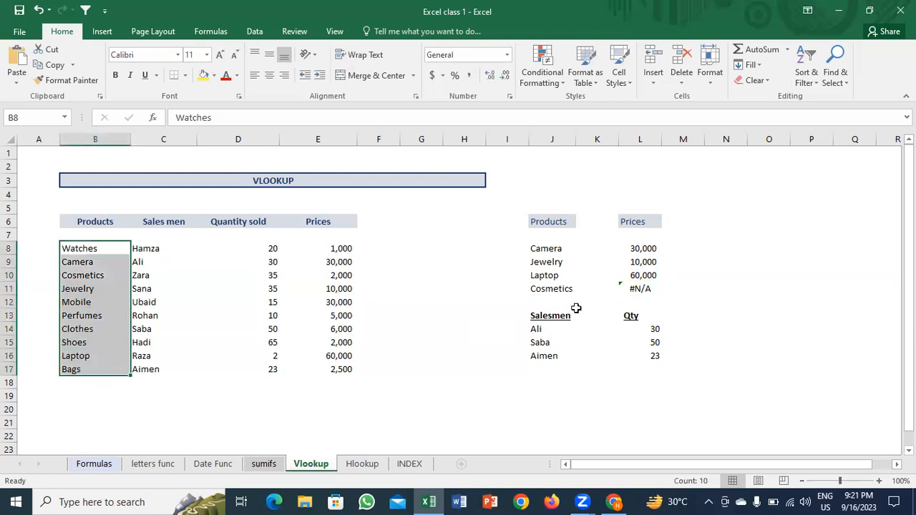
click(639, 289)
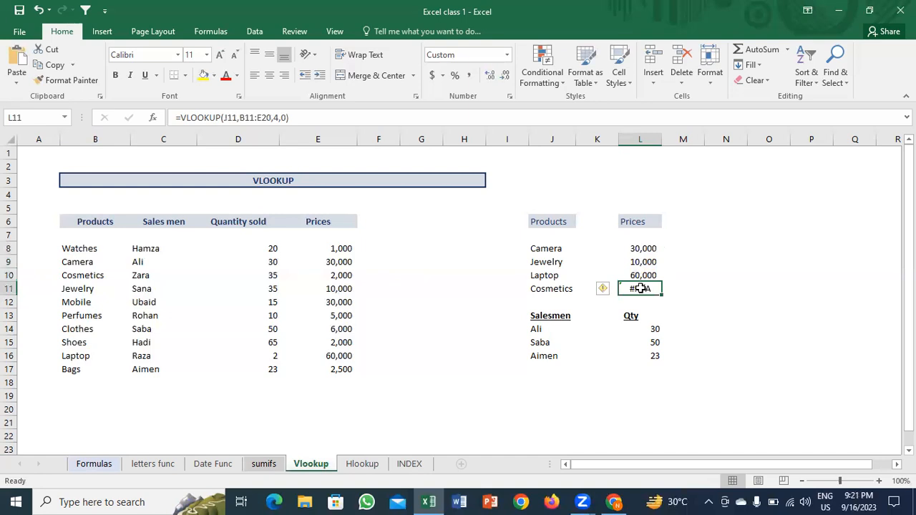
Step: Inspect the lookup value argument of the Camera price formula in L8
key(Up)
key(Up)
key(Up)
key(F2)
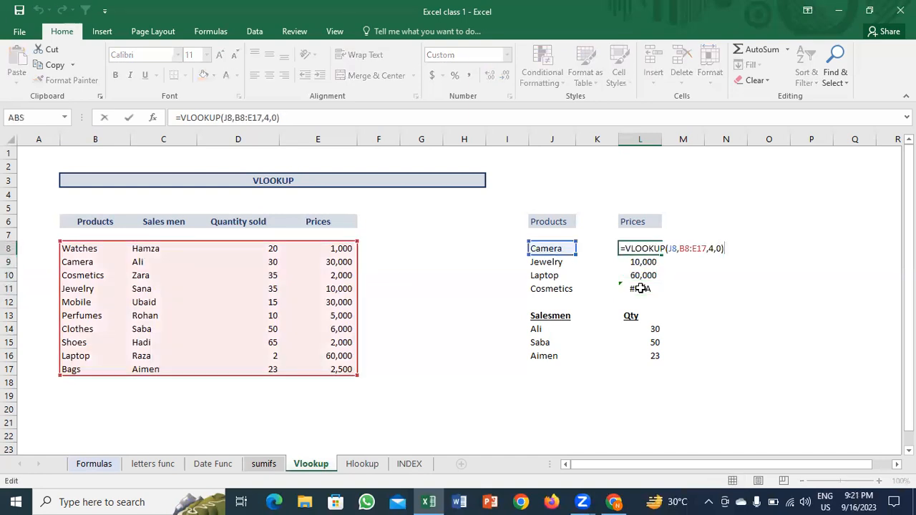
click(676, 249)
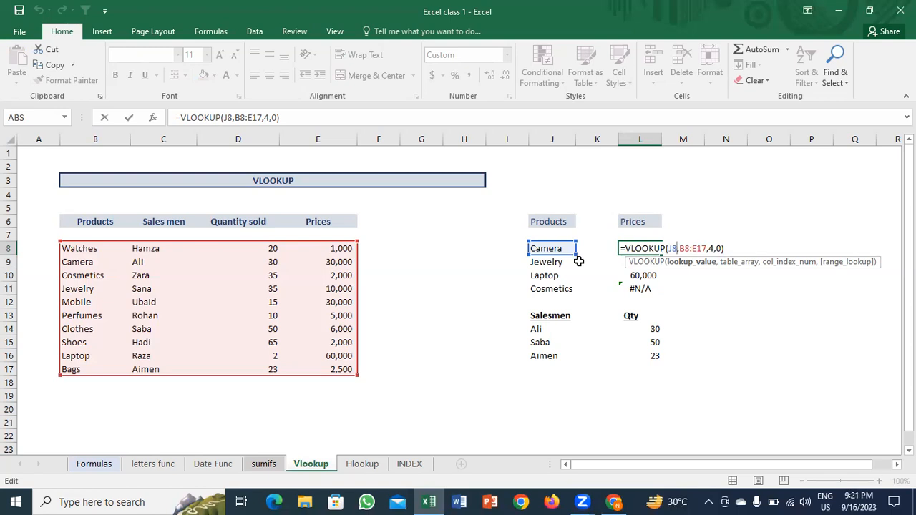
key(Escape)
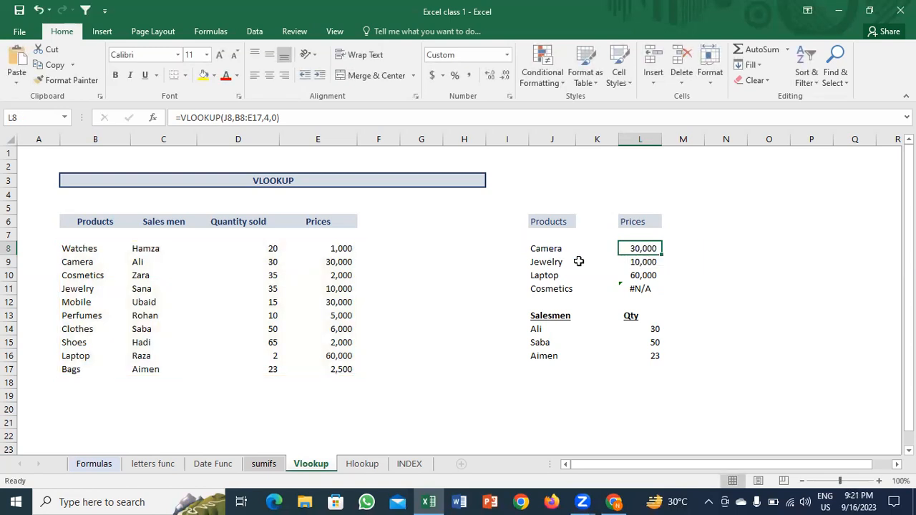
Step: Try making the lookup value in the L8 formula absolute, so it reads =VLOOKUP($J$8,B8:E17,4,0)
key(F2)
key(Left)
key(Left)
key(Left)
key(Left)
key(Left)
key(Left)
key(Left)
key(Left)
key(Left)
key(Left)
key(Left)
key(Left)
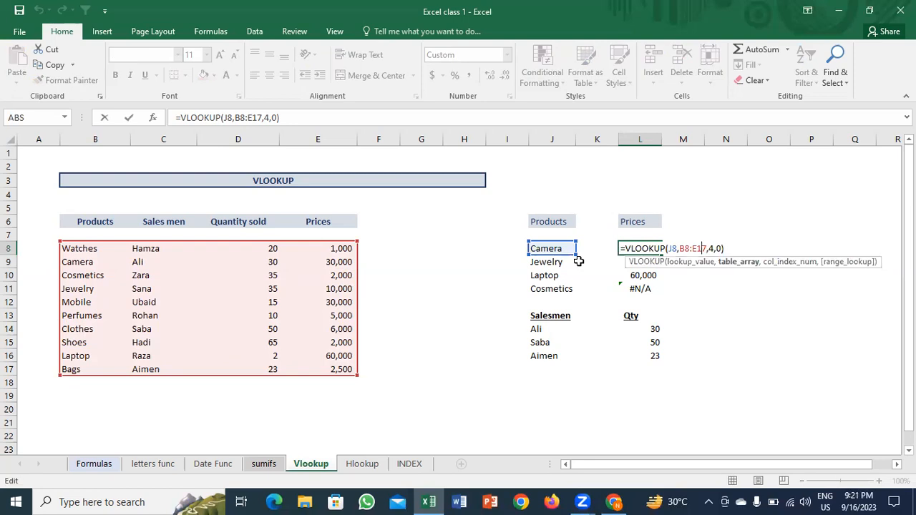
key(F4)
key(Return)
Step: Fill the L8 formula with the $J$8 lookup value down through L11 and check the copies
key(Up)
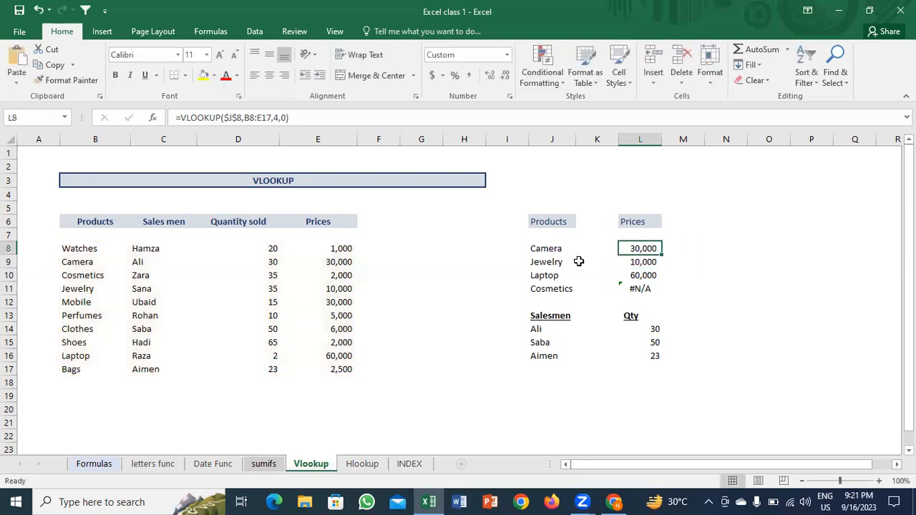
key(shift+Down)
key(shift+Down)
key(shift+Down)
key(ctrl+d)
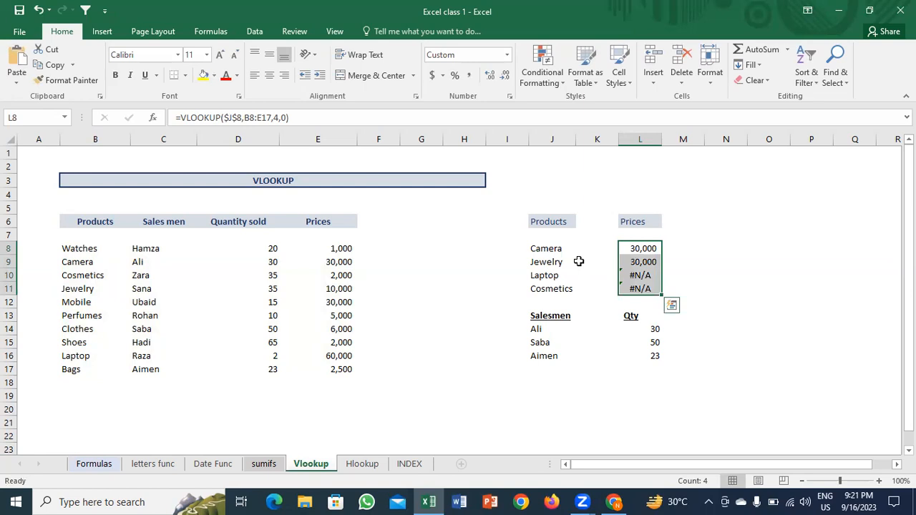
key(Up)
key(Down)
key(Down)
key(Down)
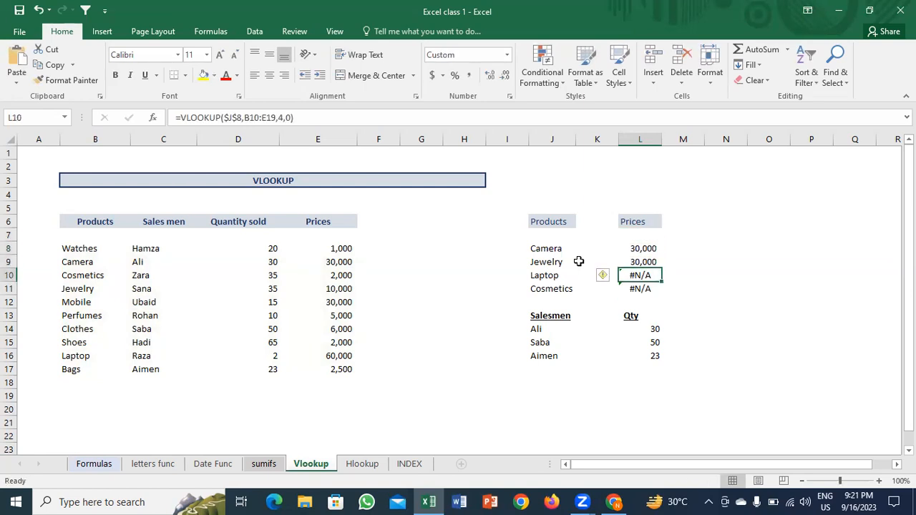
key(Up)
key(Up)
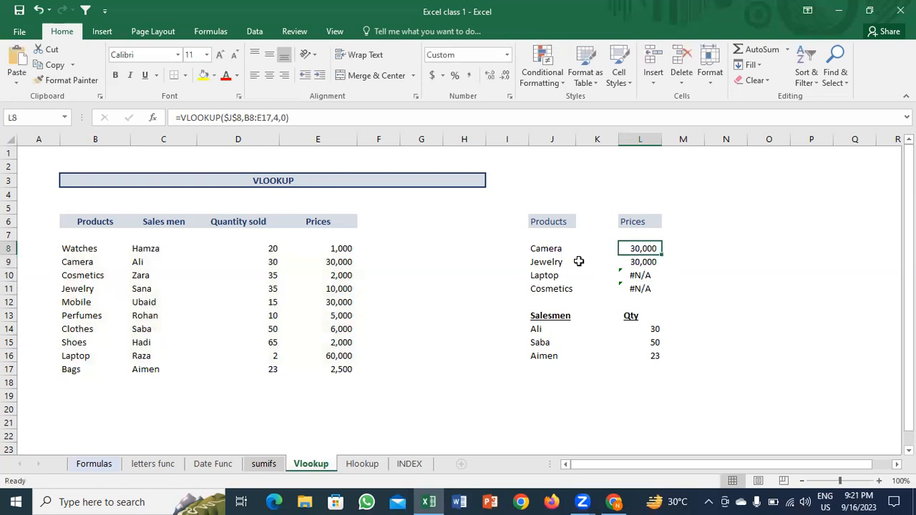
Step: Make the table range in the L8 formula absolute as well, so it reads =VLOOKUP($J$8,$B$8:$E$17,4,0)
key(F2)
key(Left)
key(Left)
key(Left)
key(Left)
key(Left)
key(Left)
key(Left)
key(shift+Left)
key(shift+Left)
key(shift+Left)
key(shift+Left)
key(shift+Left)
key(shift+Left)
key(F4)
key(Return)
Step: Fill the fully absolute VLOOKUP formula from L8 down through L11
key(Up)
key(shift+Down)
key(shift+Down)
key(shift+Down)
key(ctrl+d)
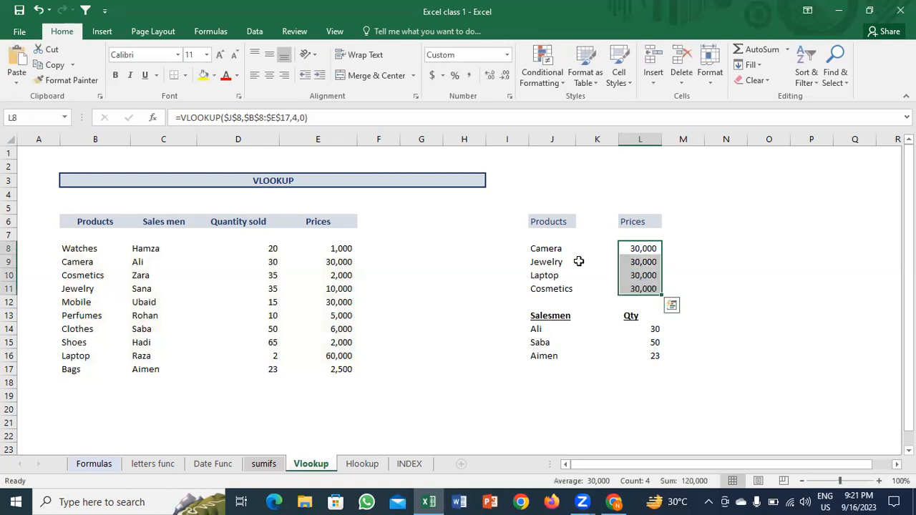
Step: Examine the fully absolute formulas in L8:L11 one by one, checking the lookup cell and table range of each
key(Up)
key(Down)
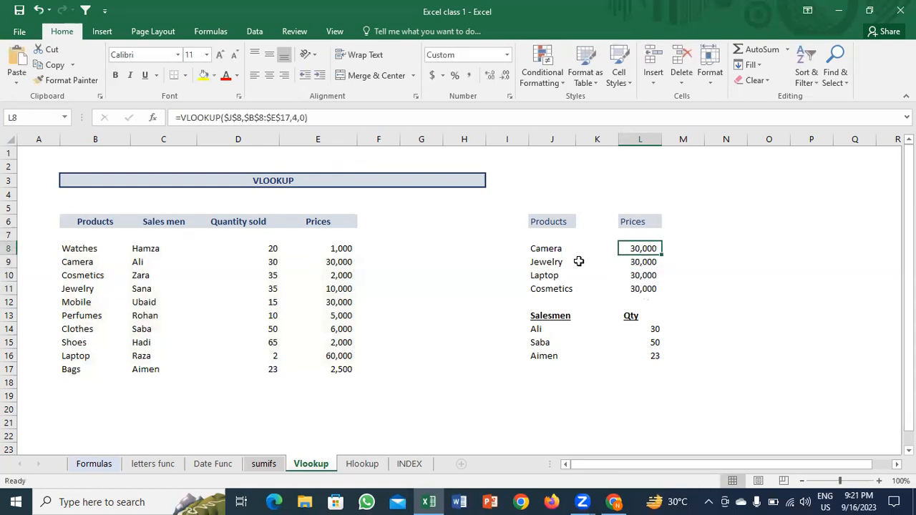
key(F2)
key(Return)
key(F2)
key(Escape)
key(F2)
key(Return)
key(F2)
key(Return)
key(F2)
key(Escape)
Step: Undo the absolute-reference edits and the fills made in the L8:L11 price formulas
key(ctrl+z)
key(ctrl+z)
key(ctrl+z)
key(ctrl+z)
key(ctrl+z)
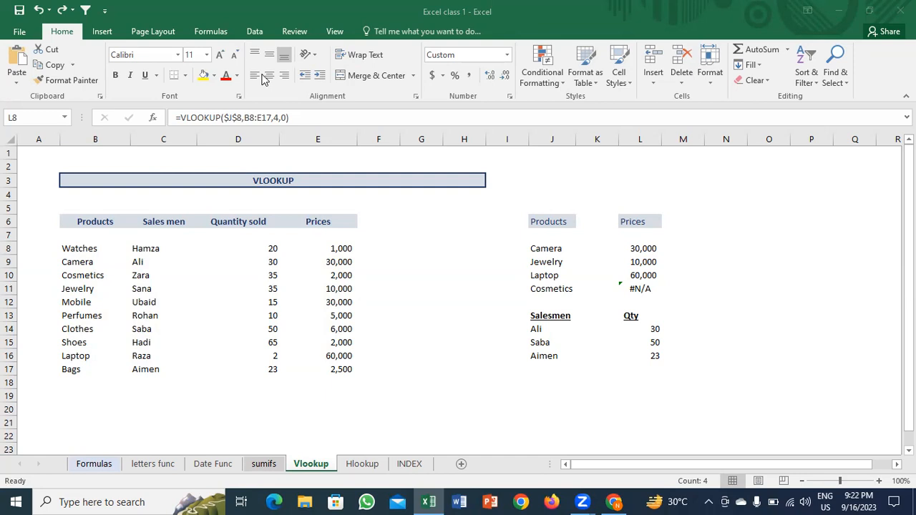
double_click(648, 248)
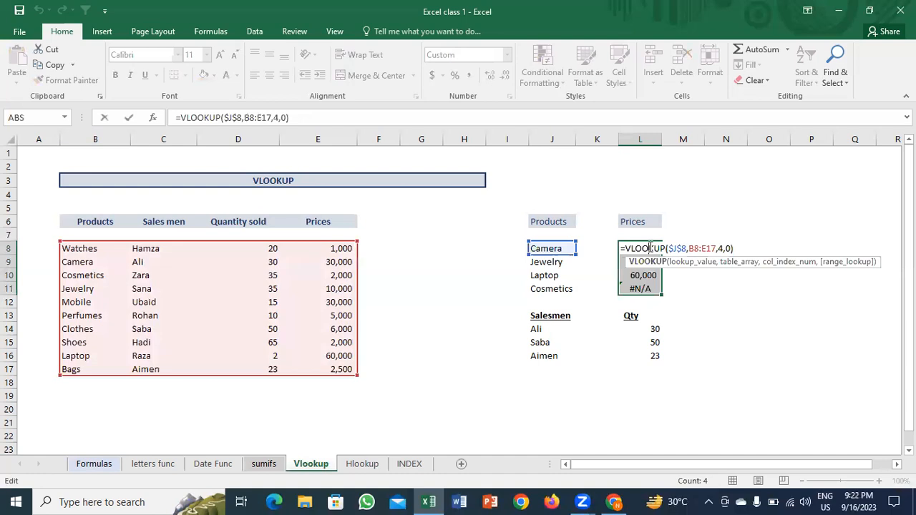
key(Escape)
double_click(649, 248)
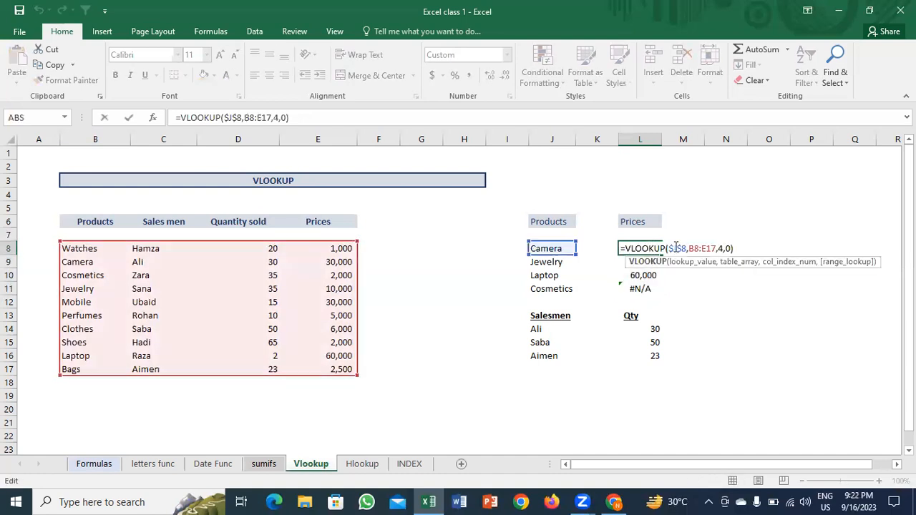
key(Escape)
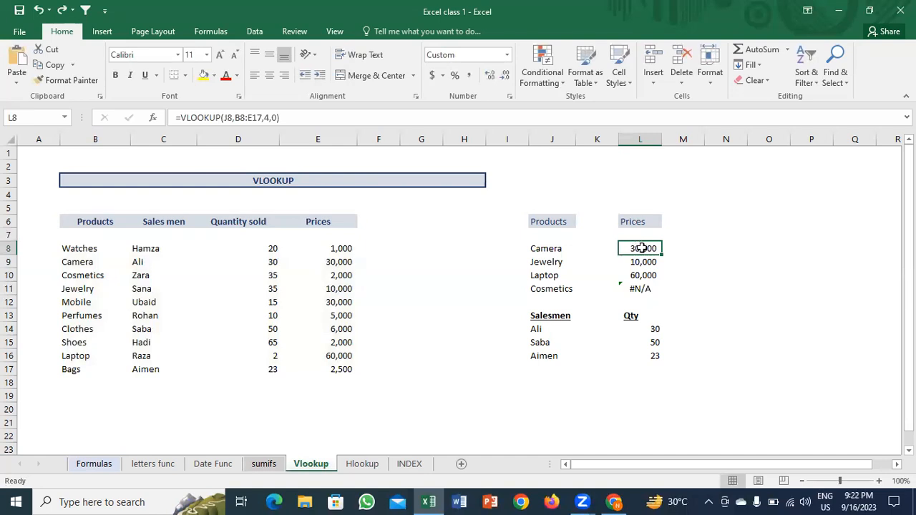
Step: Check the relative references in the price formulas for Camera, Jewelry and Laptop
double_click(642, 248)
key(Return)
key(F2)
key(Return)
key(F2)
key(Escape)
Step: Examine each formula from L8 to L11 again, comparing its highlighted table range with the product table
click(642, 248)
double_click(642, 248)
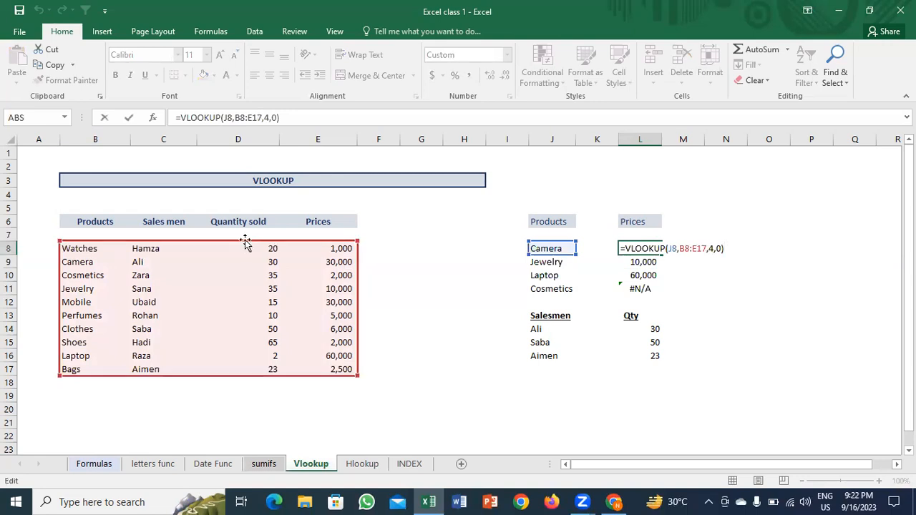
key(F2)
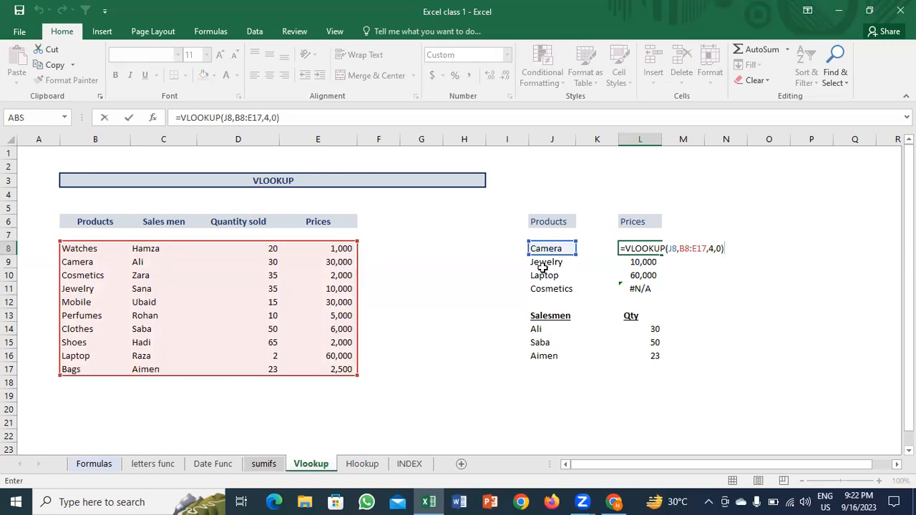
key(Return)
key(F2)
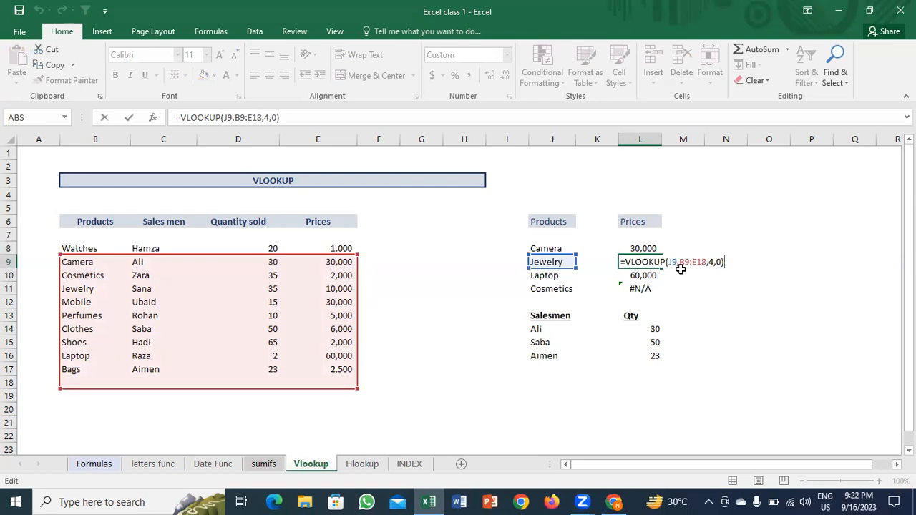
key(Return)
key(F2)
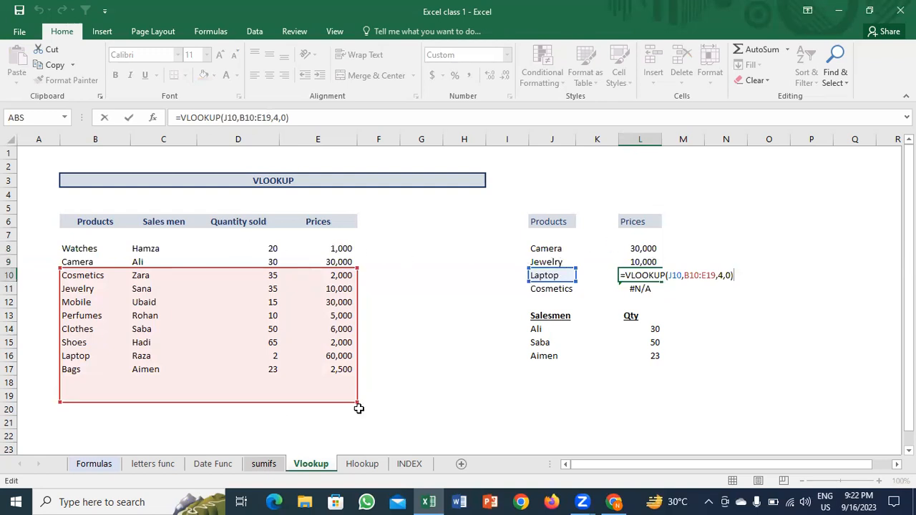
key(Escape)
key(Down)
key(F2)
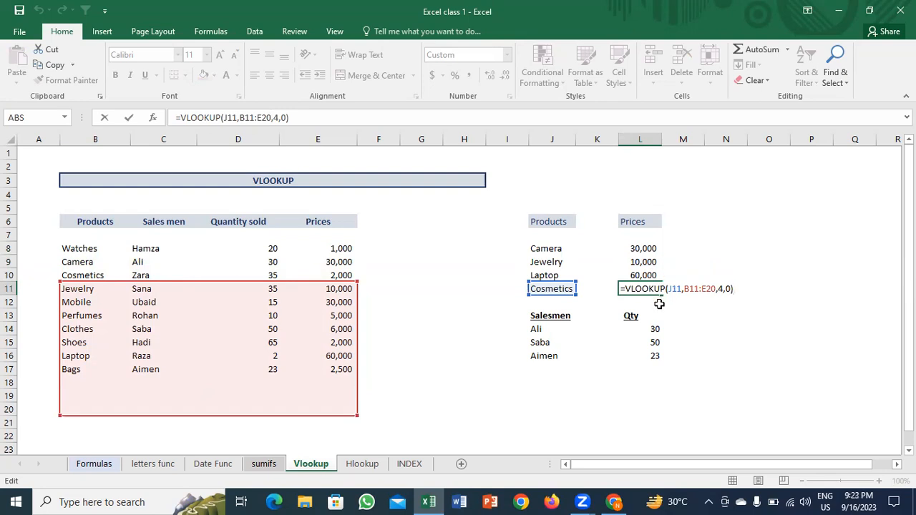
key(Escape)
Step: Start a new VLOOKUP formula in L8 with J8 as the relative lookup value
key(Up)
key(Up)
key(Up)
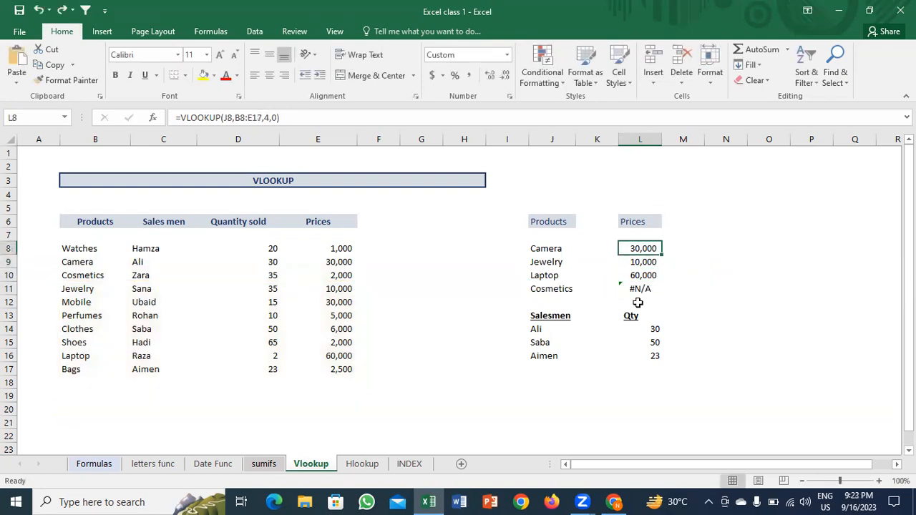
key(F2)
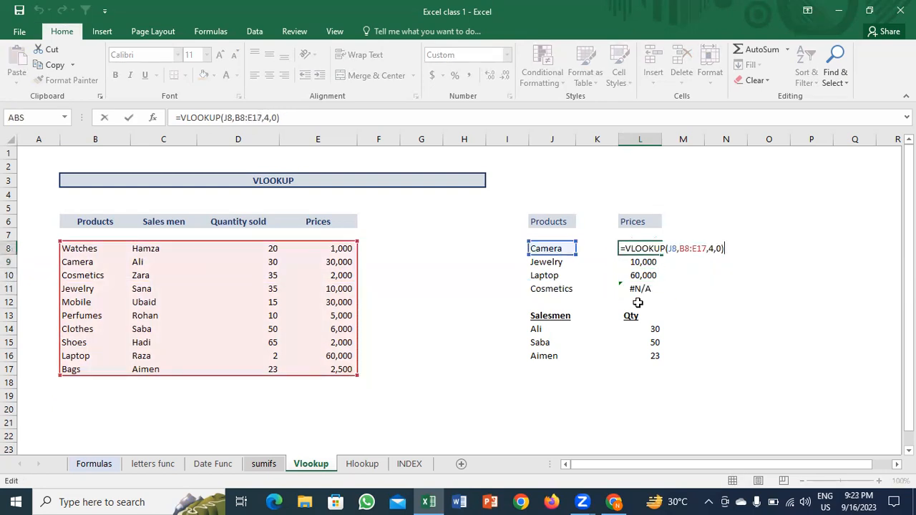
key(Escape)
text(=VLOOKUP()
key(Left)
key(Left)
text(,)
Step: Use B8:E17 as the table array of the L8 formula and make it absolute as $B$8:$E$17
key(Left)
key(Left)
key(Left)
key(Left)
key(Left)
key(Left)
key(Left)
key(Left)
key(Left)
key(Left)
key(Left)
key(Right)
key(ctrl+shift+Down)
key(shift+Right)
key(shift+Right)
key(shift+Right)
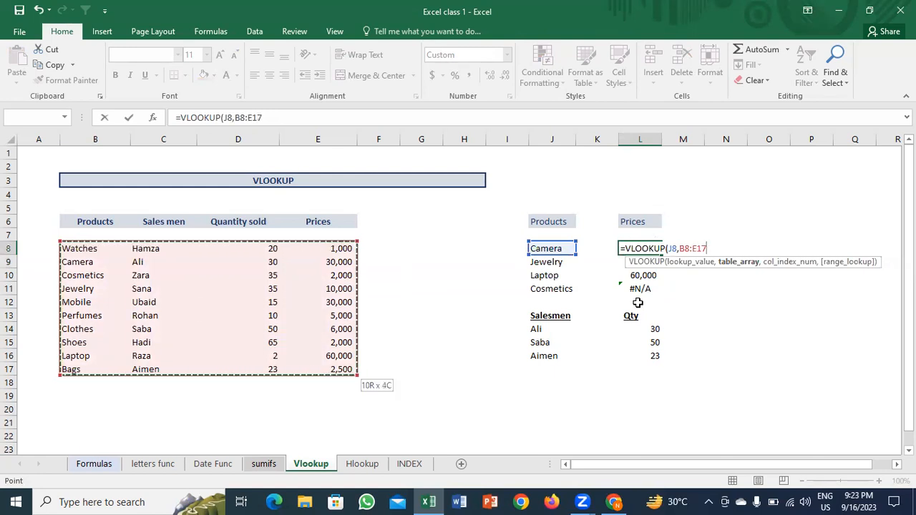
key(F4)
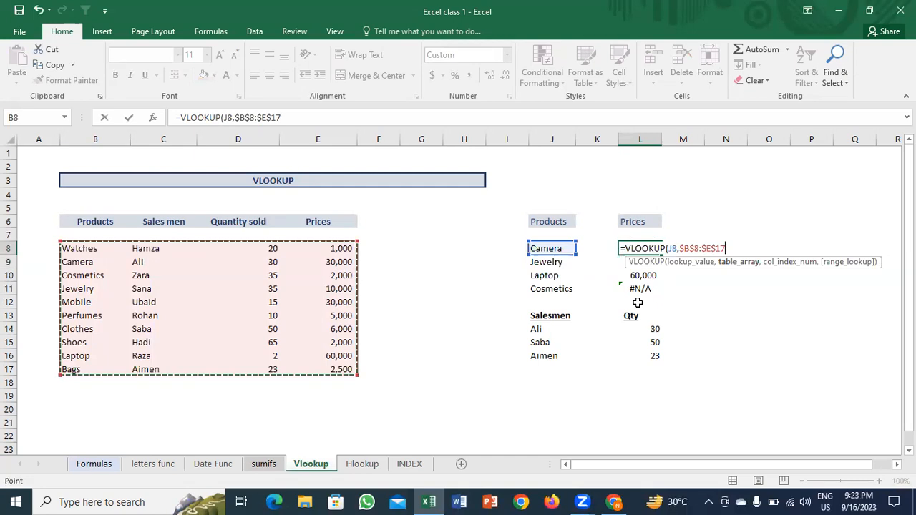
Step: Complete the L8 VLOOKUP with column index 4 and exact match 0, and fill it down through L11
text(,)
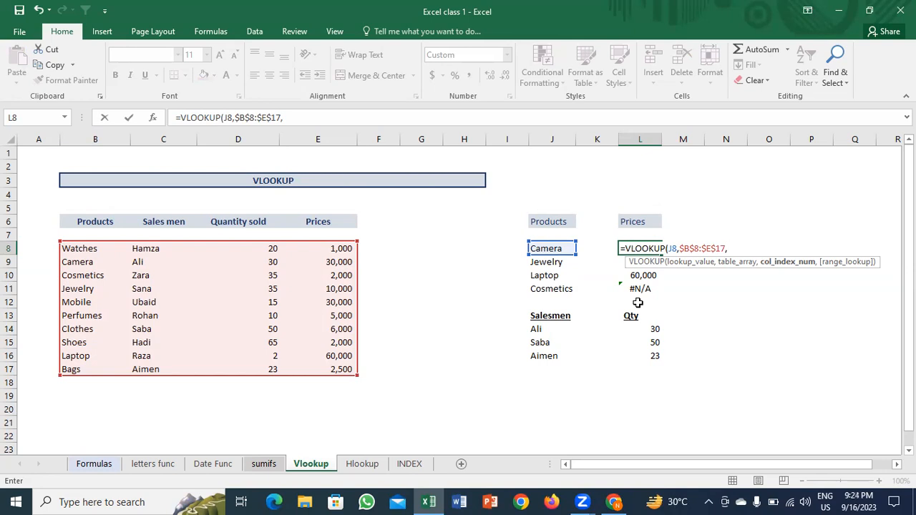
text(4,0)
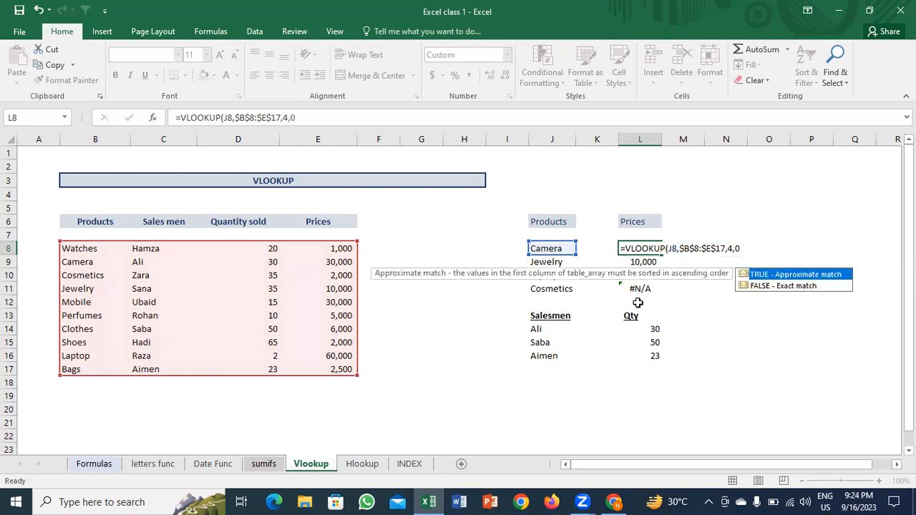
key(ctrl+Return)
key(shift+Down)
key(shift+Down)
key(shift+Down)
key(ctrl+d)
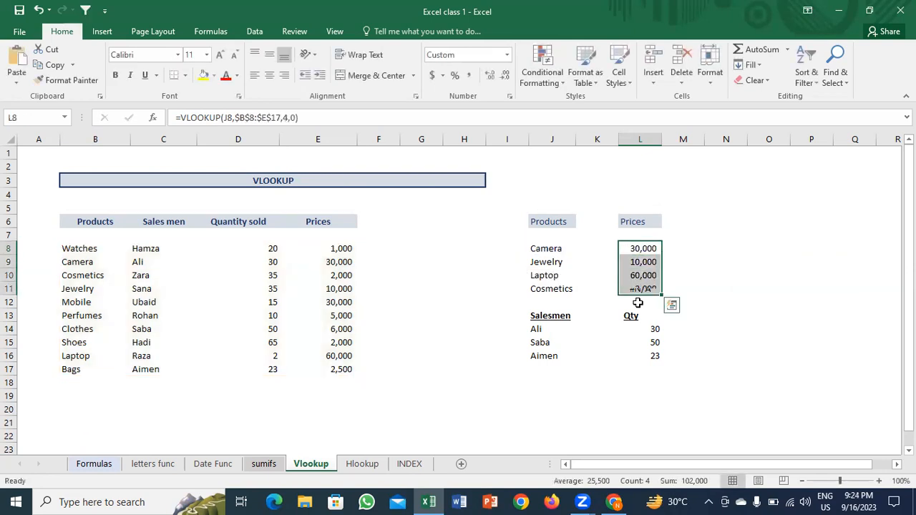
Step: Examine the price formulas from L8 to L11, comparing each one's lookup cell and locked table range
key(Down)
key(Up)
key(F2)
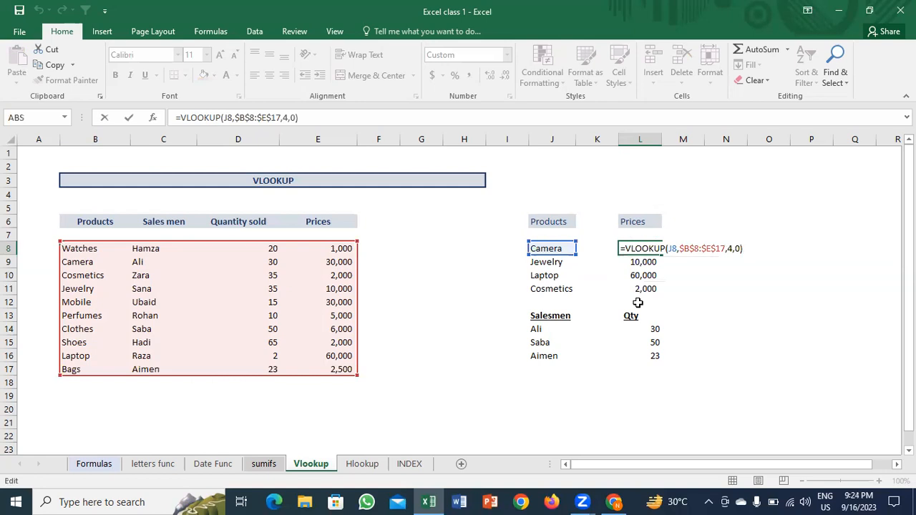
key(Escape)
key(Down)
key(F2)
key(Return)
key(F2)
key(Escape)
key(Down)
key(F2)
key(Escape)
key(Up)
key(Up)
key(Up)
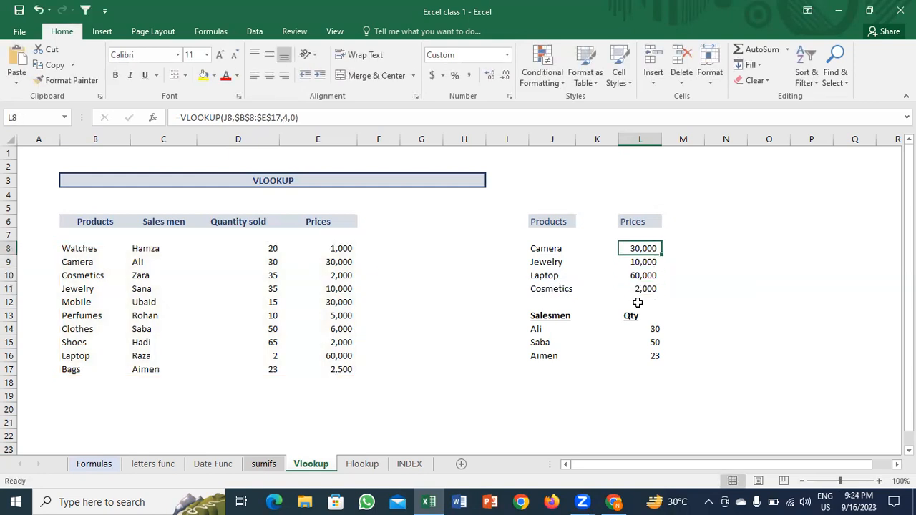
Step: Clear the old Qty results beside the Salesmen list, from L14 to L17
drag(644, 332, 645, 363)
key(Delete)
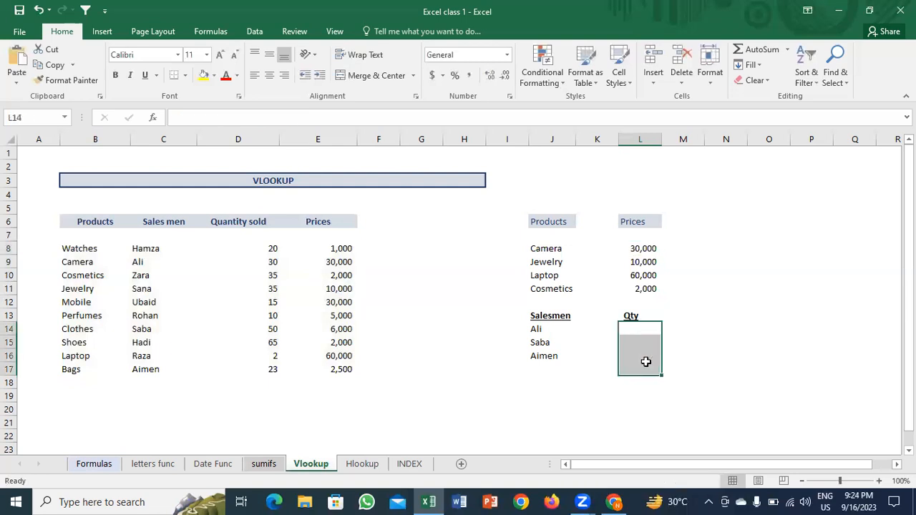
key(Left)
key(Right)
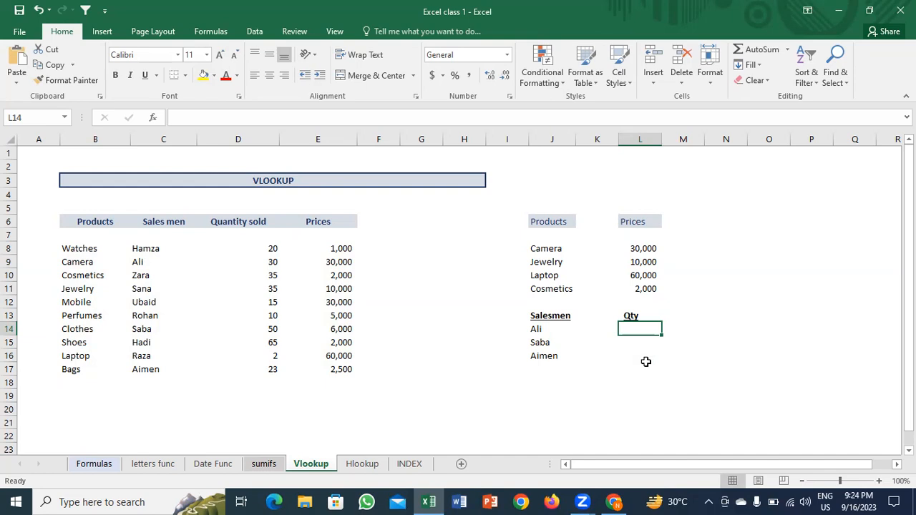
Step: Start a VLOOKUP in L14 with J14 as lookup value and $C$8:$D$17 as the absolute table array
text(=vl)
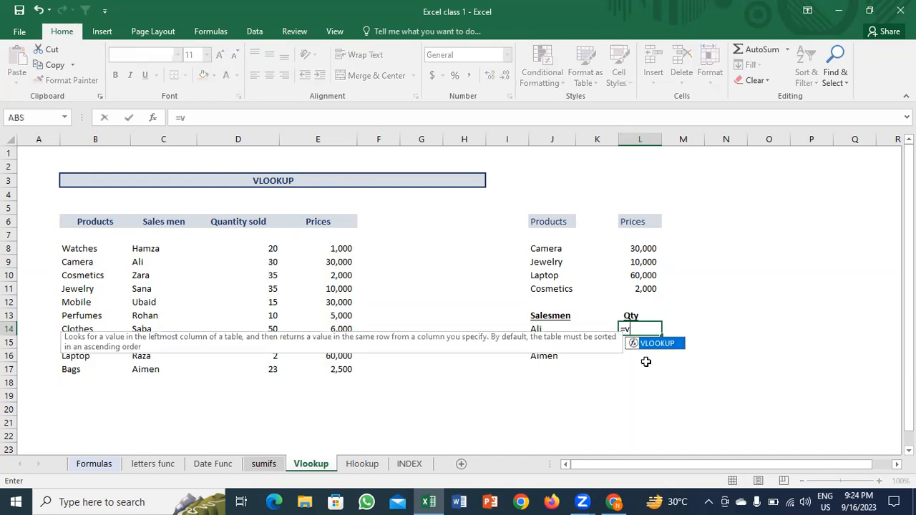
key(Tab)
key(Left)
key(Left)
text(,)
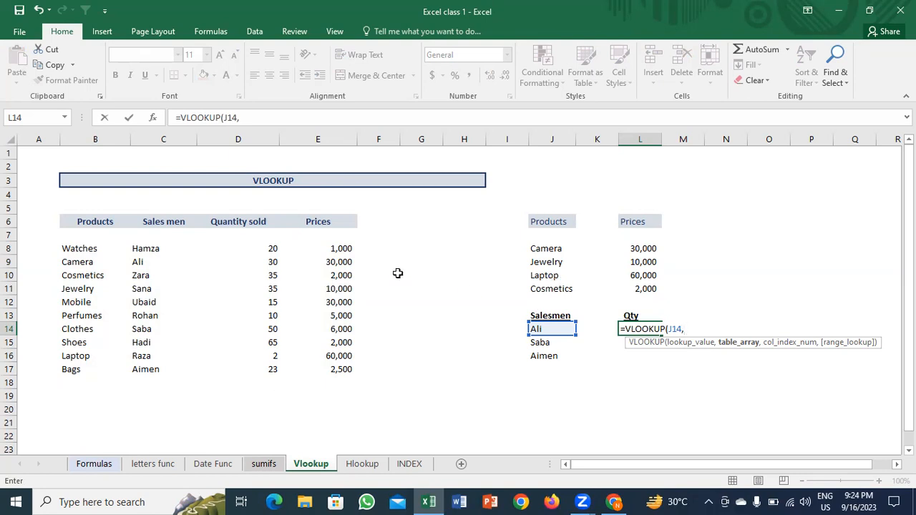
drag(153, 248, 259, 366)
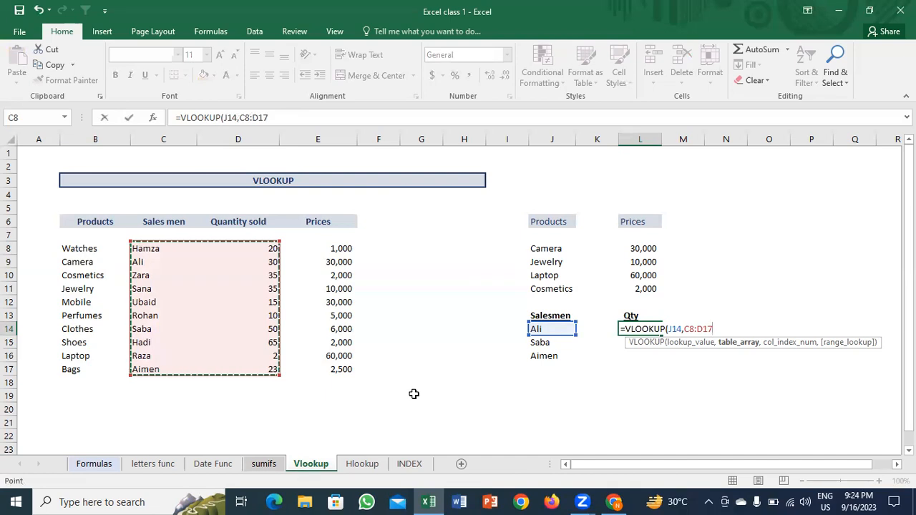
key(F4)
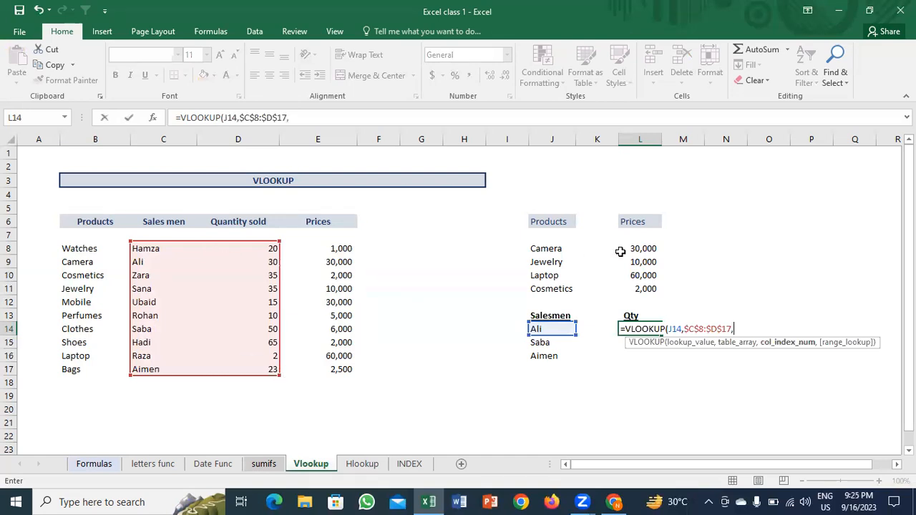
Step: Complete the L14 VLOOKUP with column index 2 and exact match 0, and fill it down through L16
text(2,0)
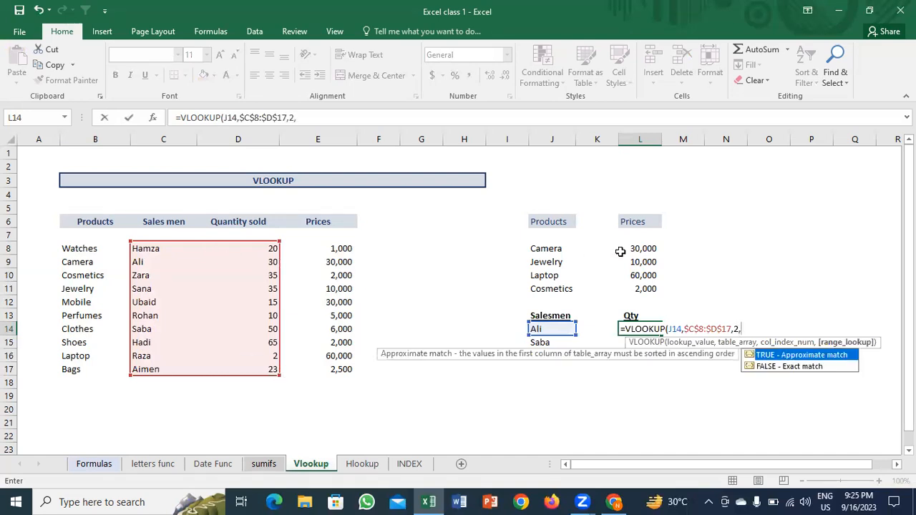
key(Return)
key(Up)
key(shift+Down)
key(shift+Down)
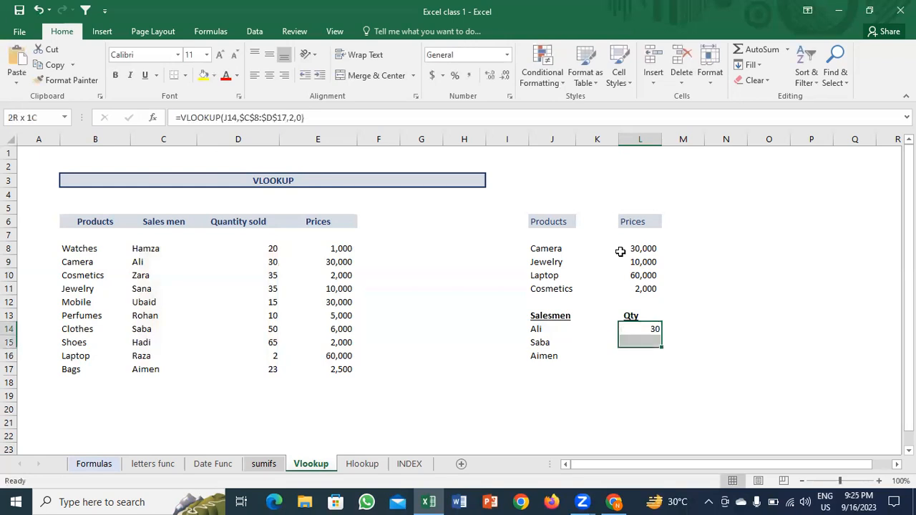
key(ctrl+d)
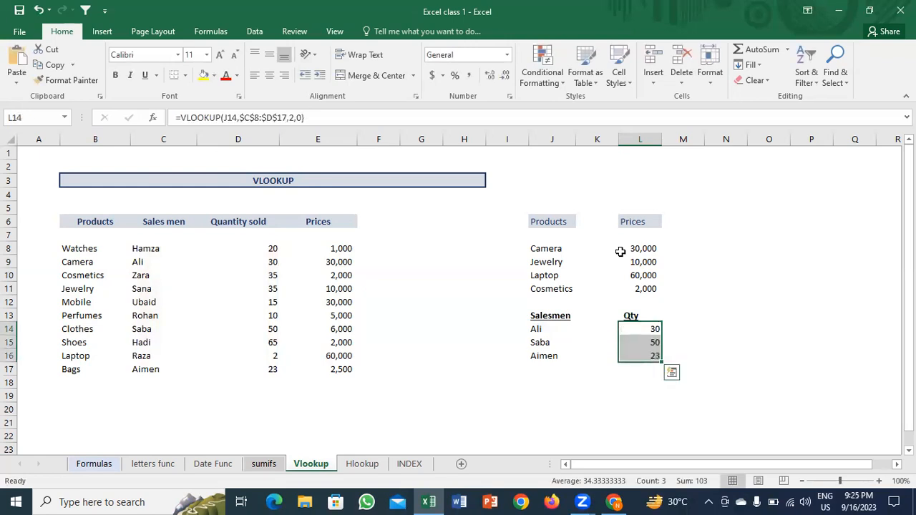
key(Down)
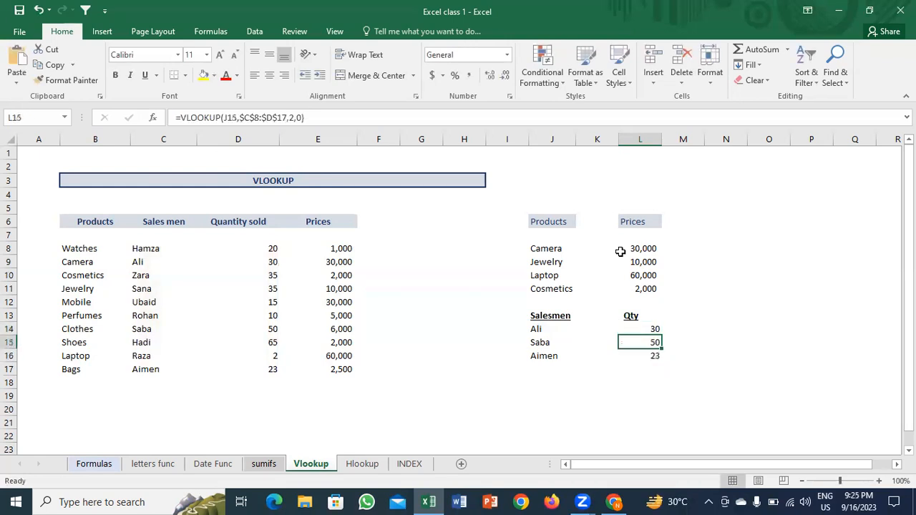
Step: On the Hlookup sheet, clear D15:D17 and start an HLOOKUP formula in D15 with C15 as the lookup value
click(363, 463)
key(Delete)
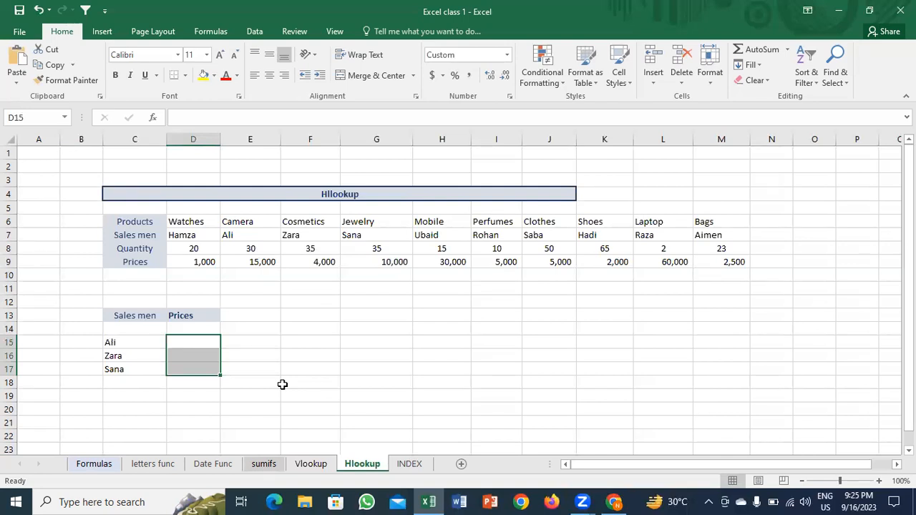
text(=h)
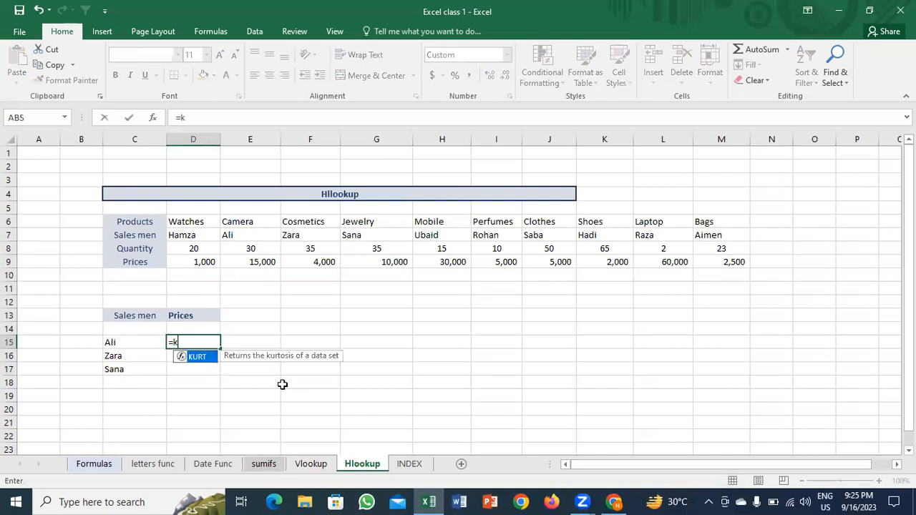
text(lo)
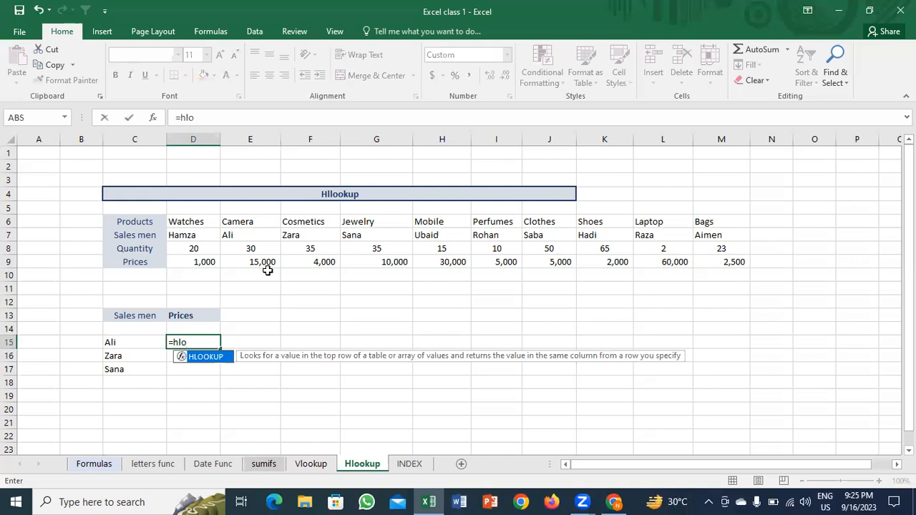
key(Tab)
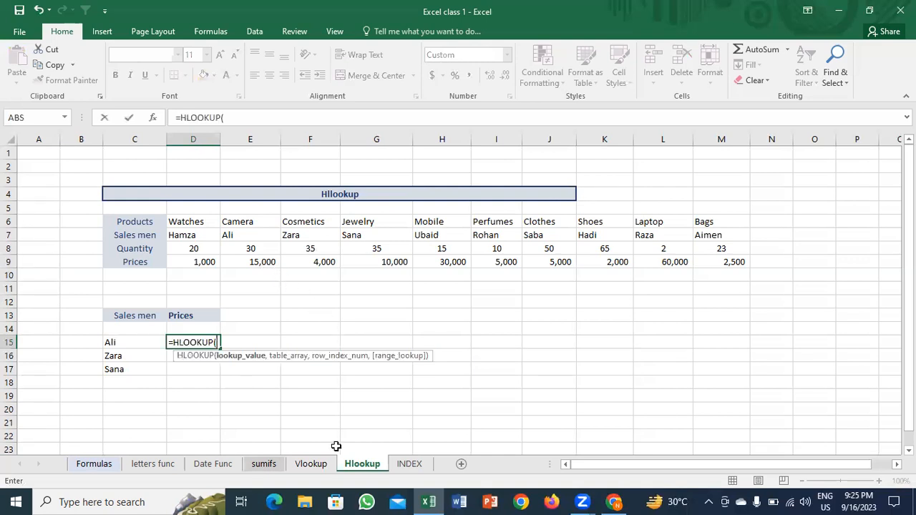
click(122, 343)
text(,)
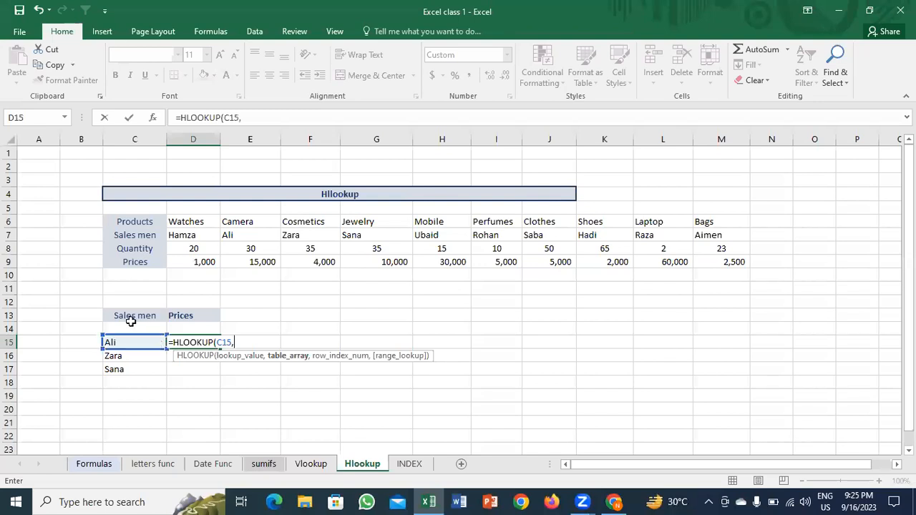
drag(194, 236, 721, 262)
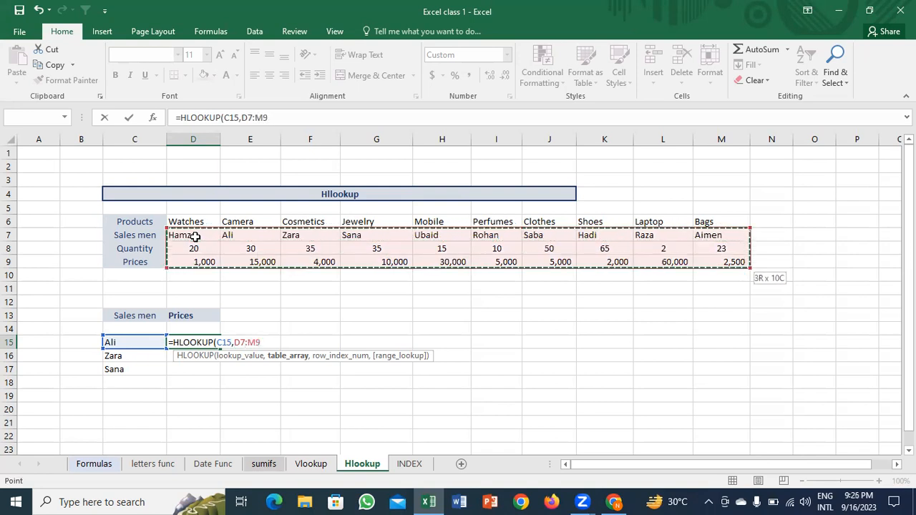
click(195, 236)
key(F4)
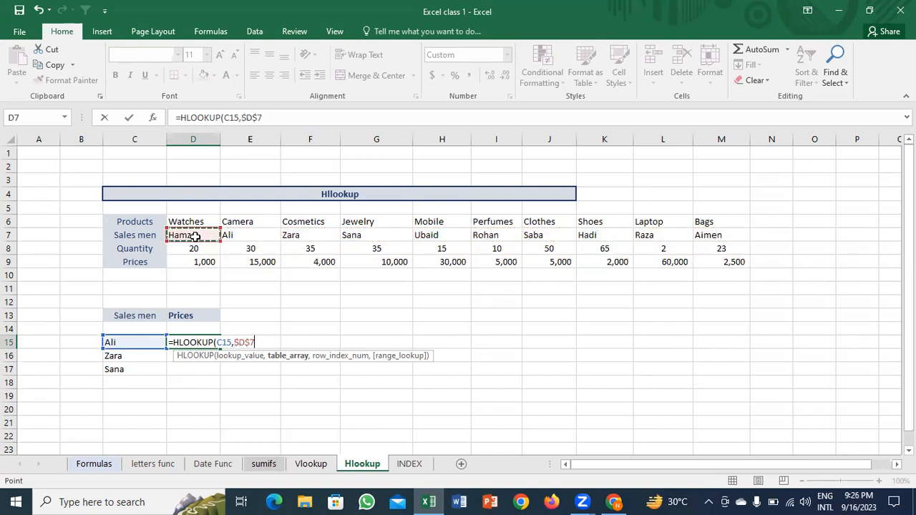
key(BackSpace)
key(BackSpace)
key(BackSpace)
key(BackSpace)
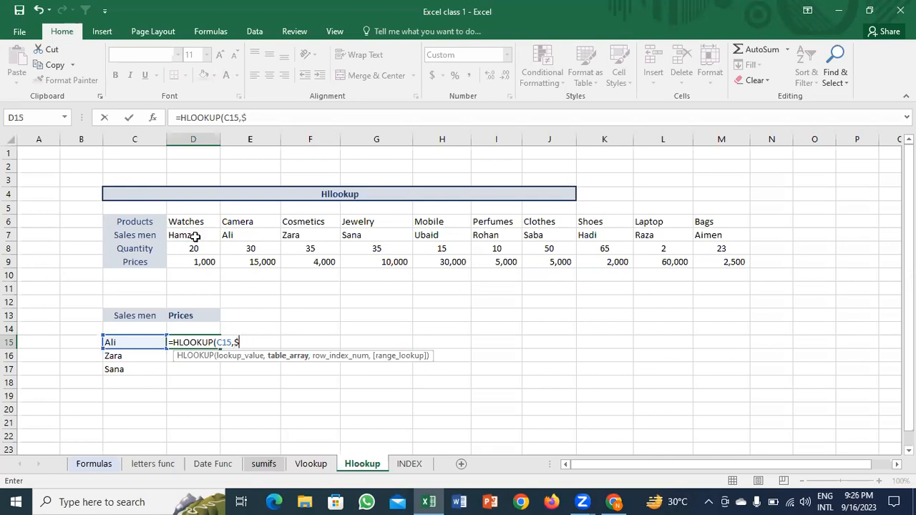
Step: Use D7:M9 as the table array of the D15 HLOOKUP and make it absolute as $D$7:$M$9
click(195, 237)
drag(193, 236, 705, 255)
key(F4)
text(,)
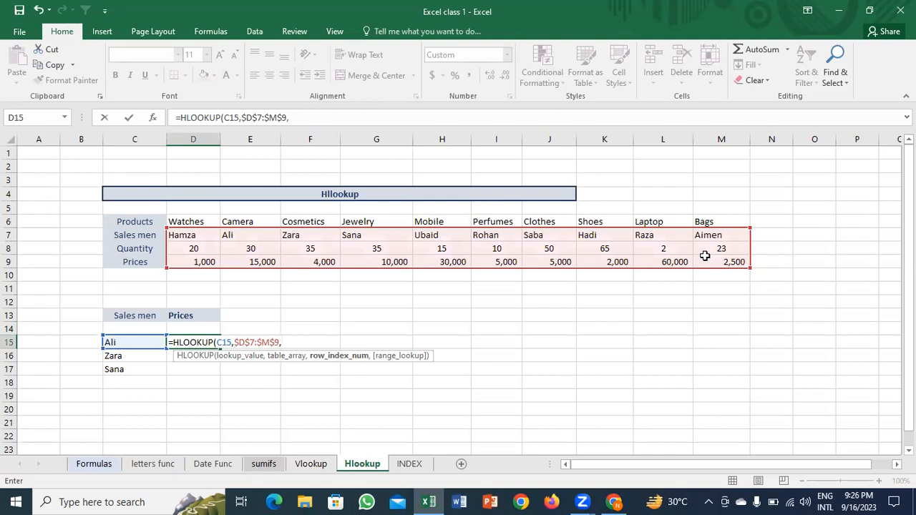
Step: Complete the D15 HLOOKUP with row index 3 and exact match 0, and fill it down through D17
text(3,0)
key(Return)
key(Up)
key(shift+Down)
key(shift+Down)
key(ctrl+d)
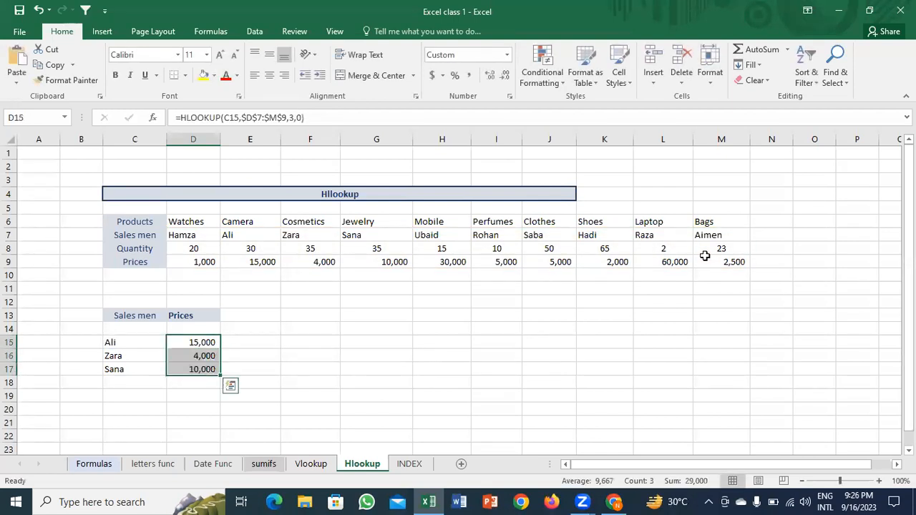
click(276, 394)
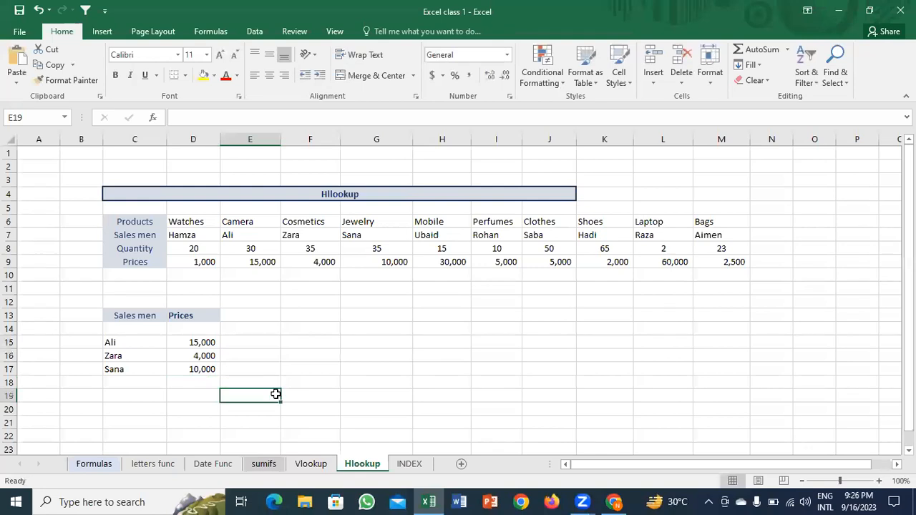
Step: On the INDEX sheet, clear the old Province results from E13 to E15
click(411, 464)
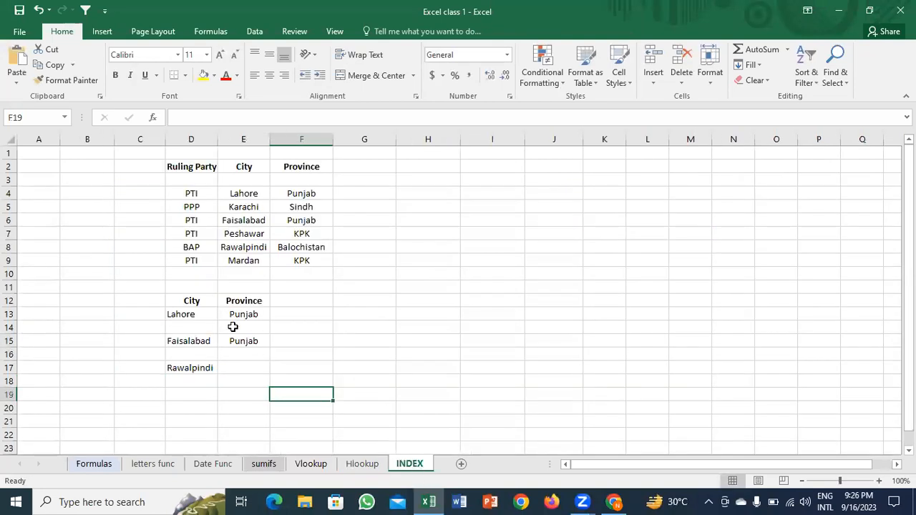
drag(233, 316, 237, 347)
key(Delete)
key(Up)
key(Down)
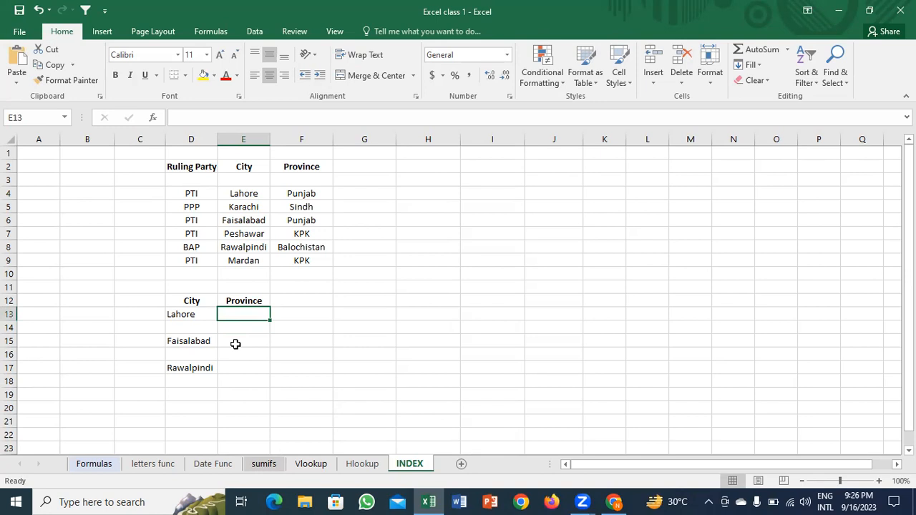
click(140, 39)
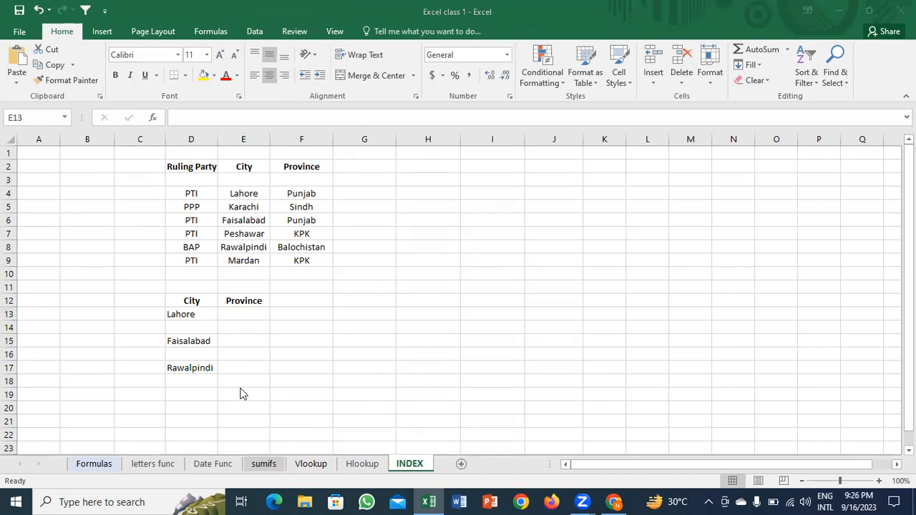
Step: Start an INDEX formula in E13 with the party, city and province data in D4:F9 as the array
click(247, 313)
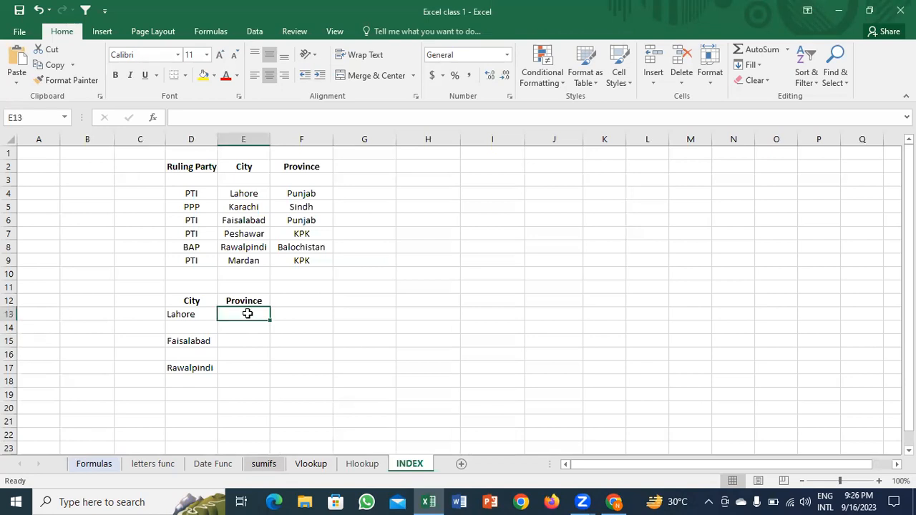
text(=index)
key(Tab)
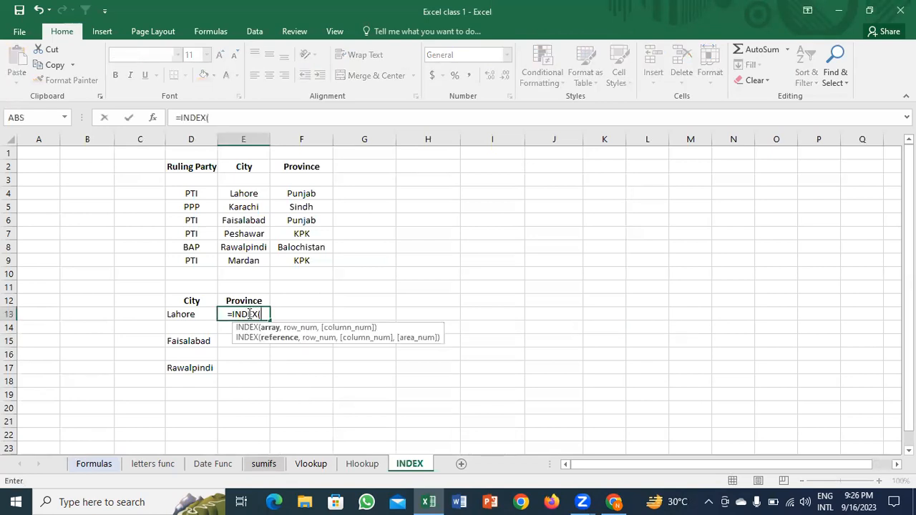
key(Up)
key(Up)
key(Up)
key(Up)
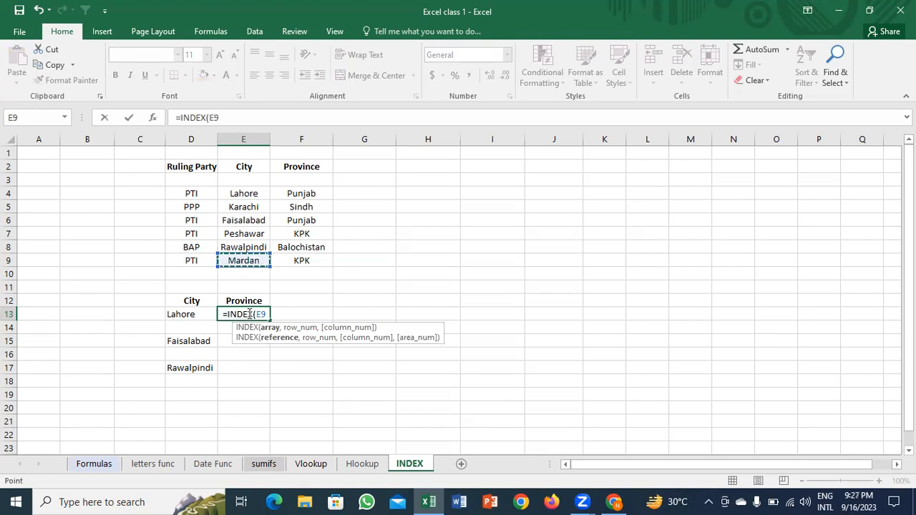
key(Up)
key(Up)
key(Up)
key(Up)
key(Up)
key(Left)
key(shift+Right)
key(shift+Right)
key(shift+Down)
key(shift+Down)
key(shift+Down)
key(shift+Down)
key(shift+Down)
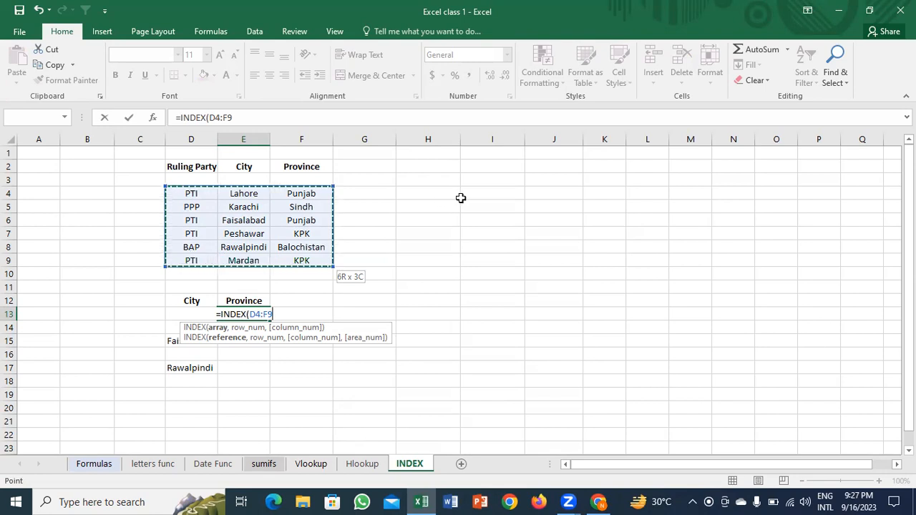
Step: Make the E13 INDEX array absolute as $D$4:$F$9 and complete the formula with row number 1 and column number 3
key(F4)
text(,)
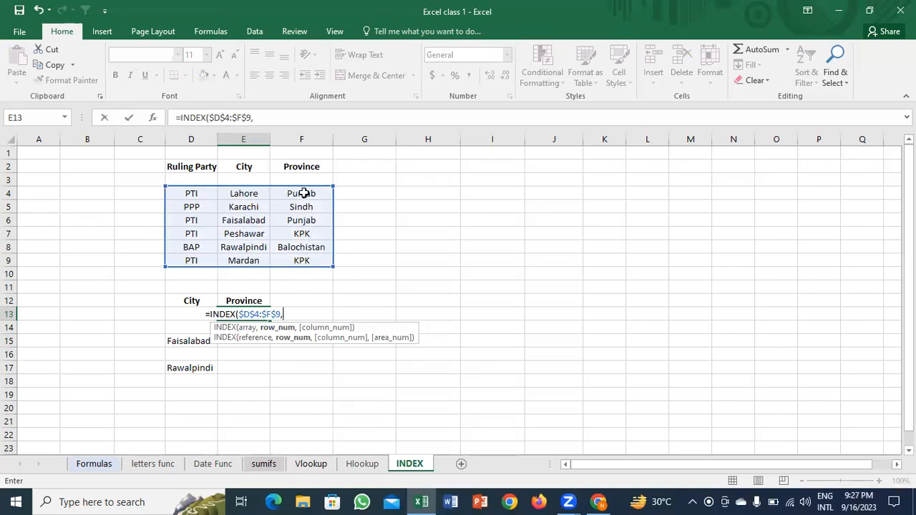
text(1,3)
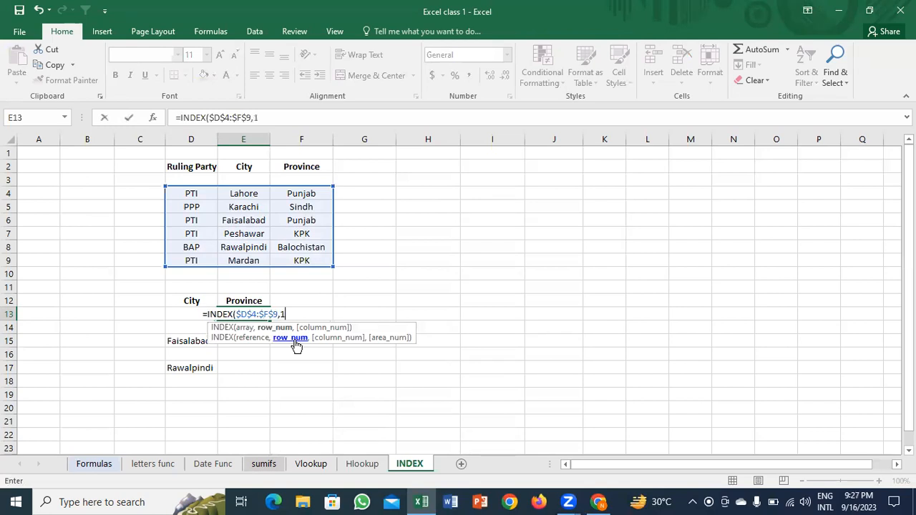
key(Return)
Step: Fill the E13 INDEX formula down through E17
key(Up)
key(shift+Down)
key(shift+Down)
key(shift+Down)
key(shift+Down)
key(ctrl+d)
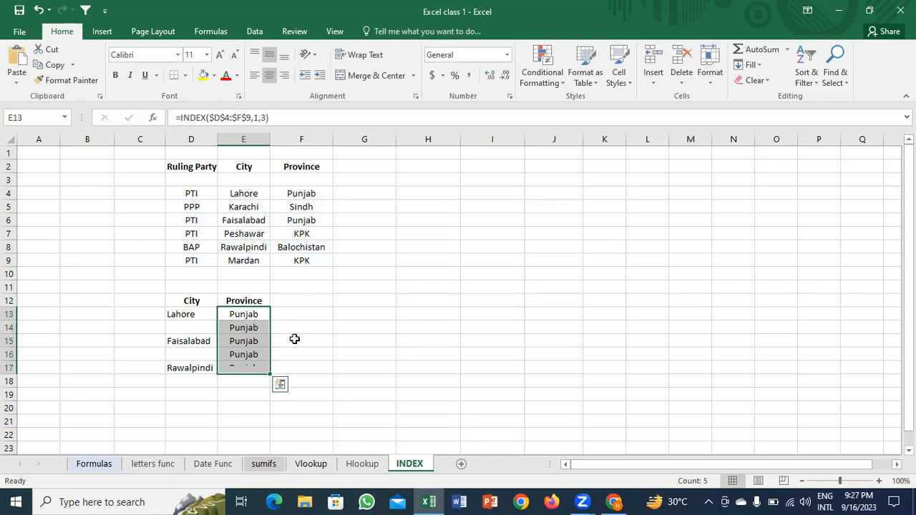
Step: Examine the INDEX formula in E13 and its copies below against the source data in D4:F9
key(shift+Up)
key(shift+Up)
key(shift+Up)
key(shift+Up)
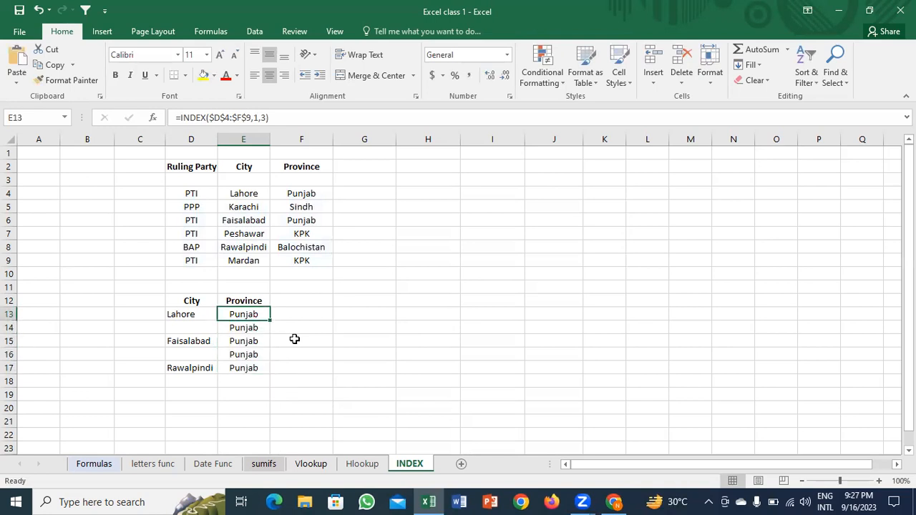
key(F2)
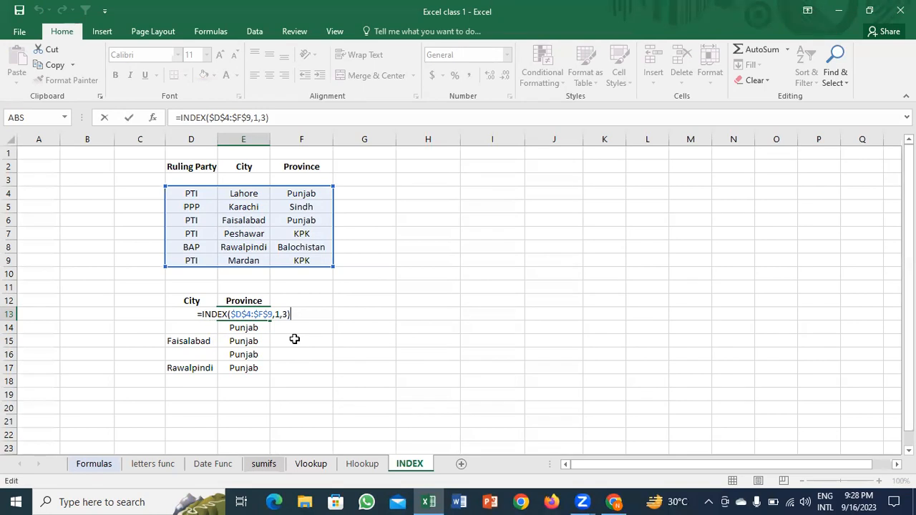
key(Return)
key(F2)
key(Return)
key(F2)
key(Escape)
drag(194, 196, 301, 259)
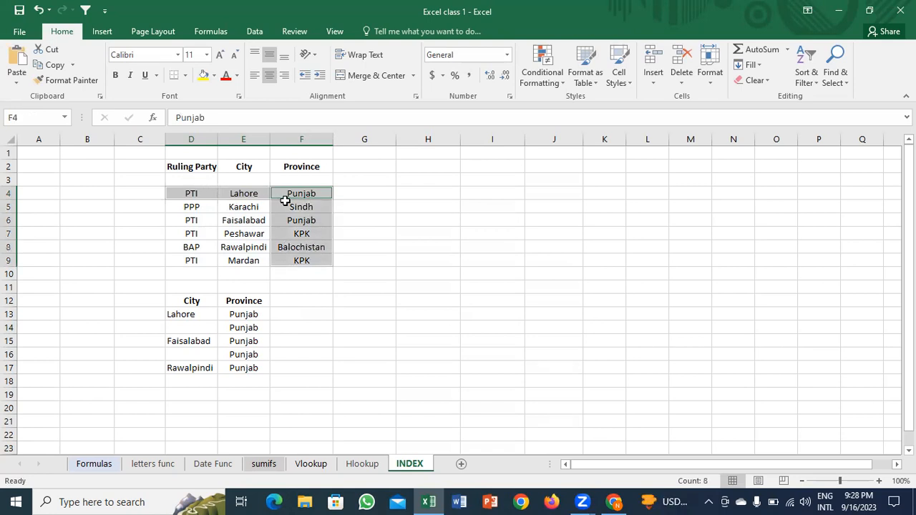
Step: Clear the surplus INDEX formulas from E14 and E16, which have no city beside them
click(240, 327)
key(Delete)
key(Down)
key(Down)
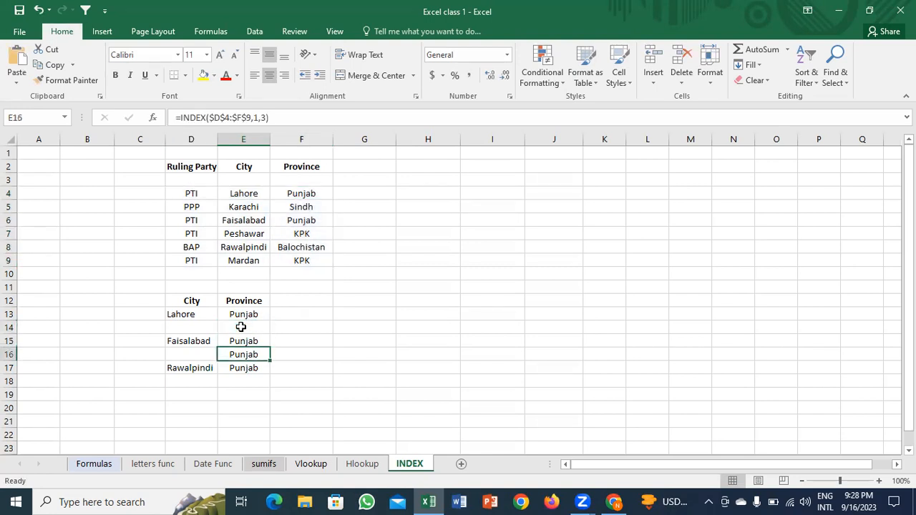
key(Delete)
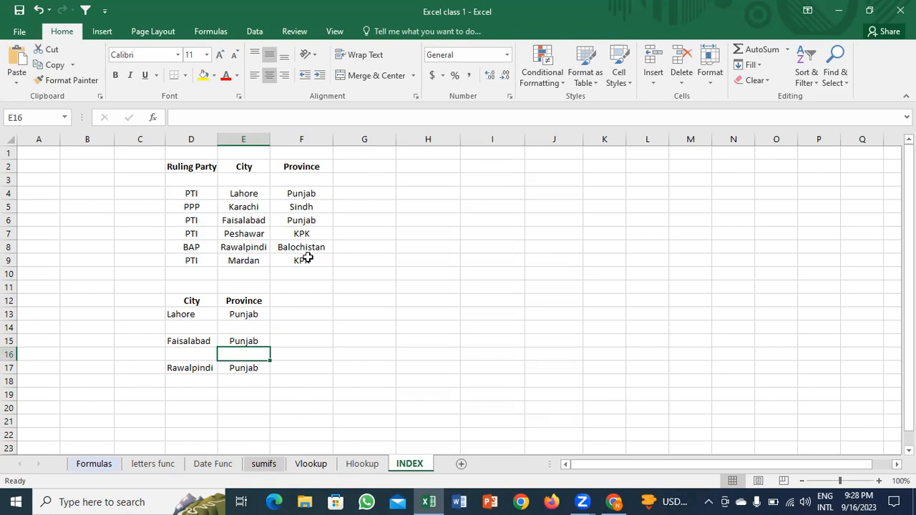
drag(244, 194, 304, 262)
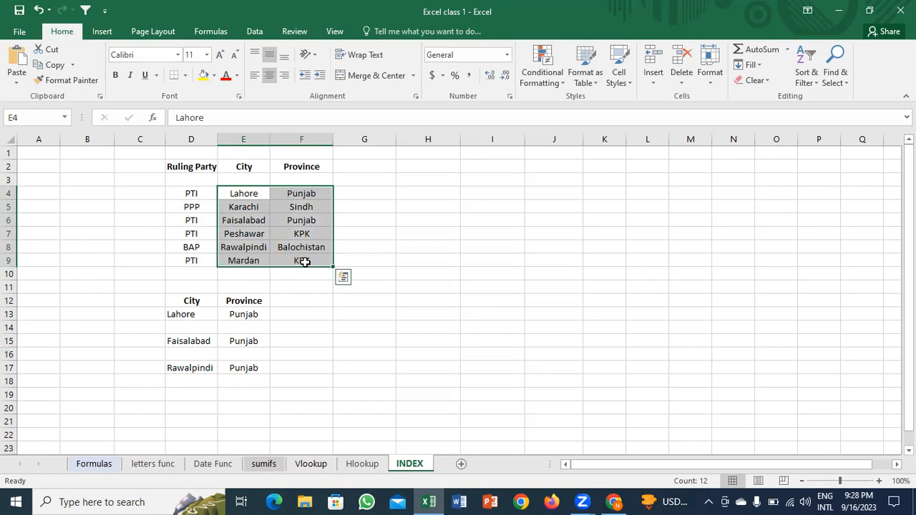
click(246, 342)
key(Up)
key(Up)
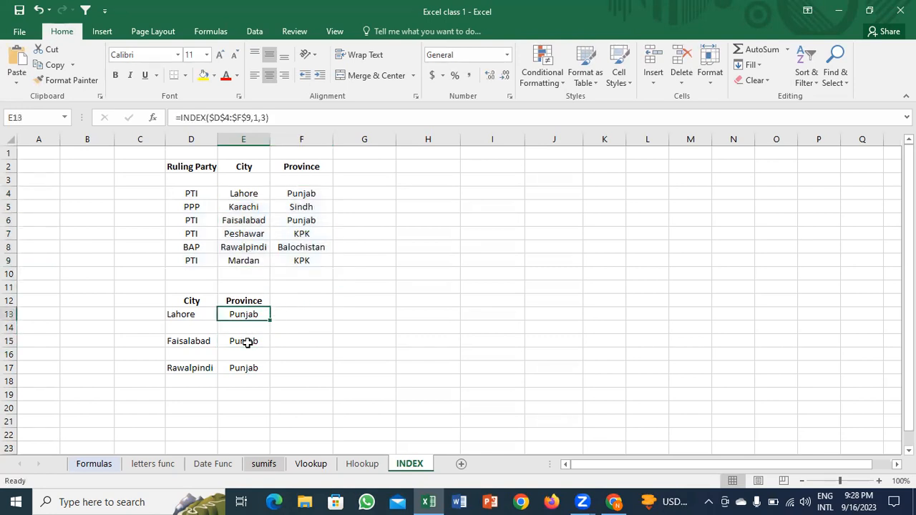
key(shift+Down)
key(shift+Down)
key(shift+Down)
key(shift+Down)
key(Delete)
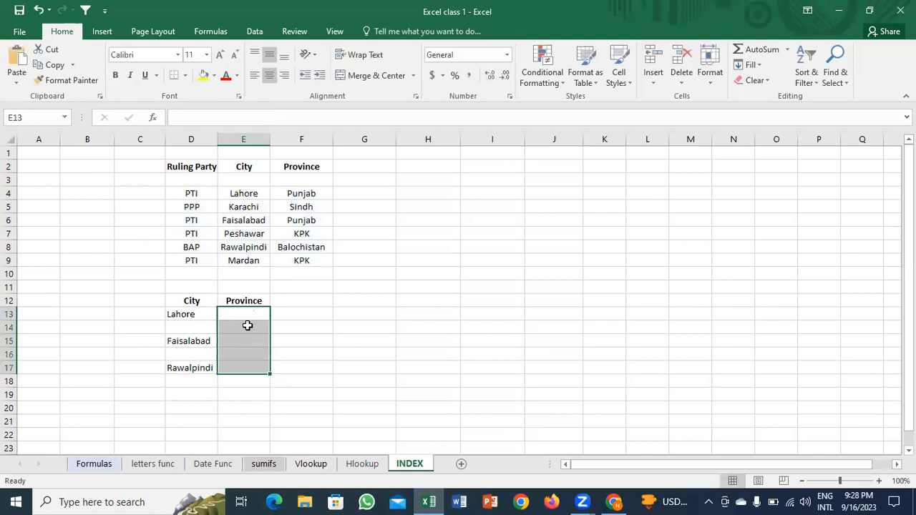
click(244, 315)
key(ctrl+z)
Step: Set the row number of the Faisalabad INDEX formula in E15 to 3
key(Down)
key(Down)
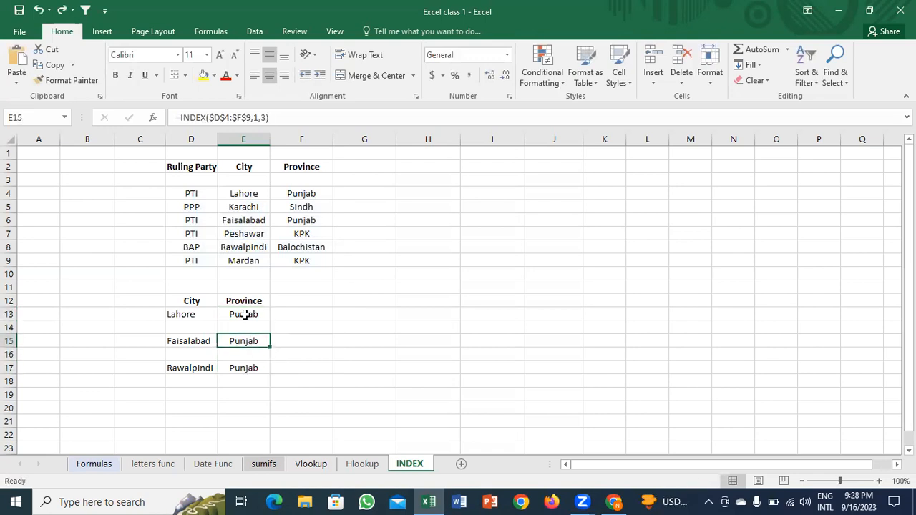
key(F2)
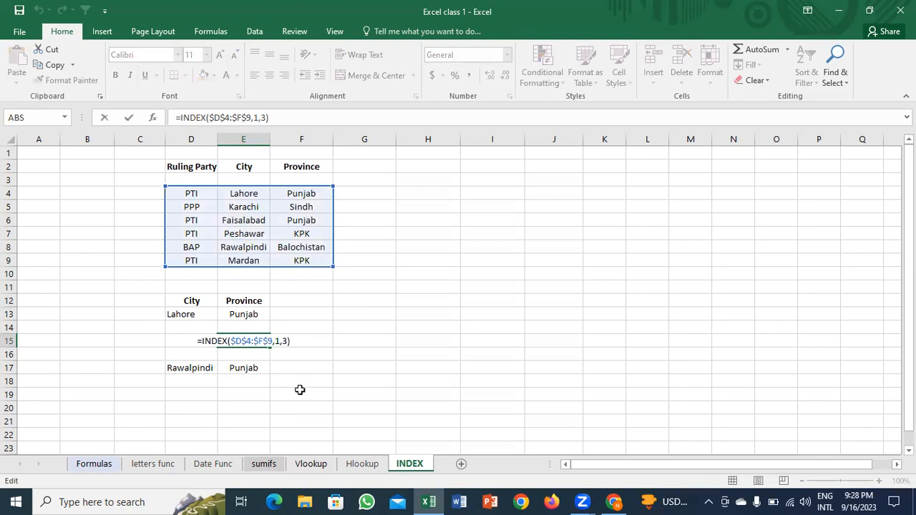
key(Left)
key(Left)
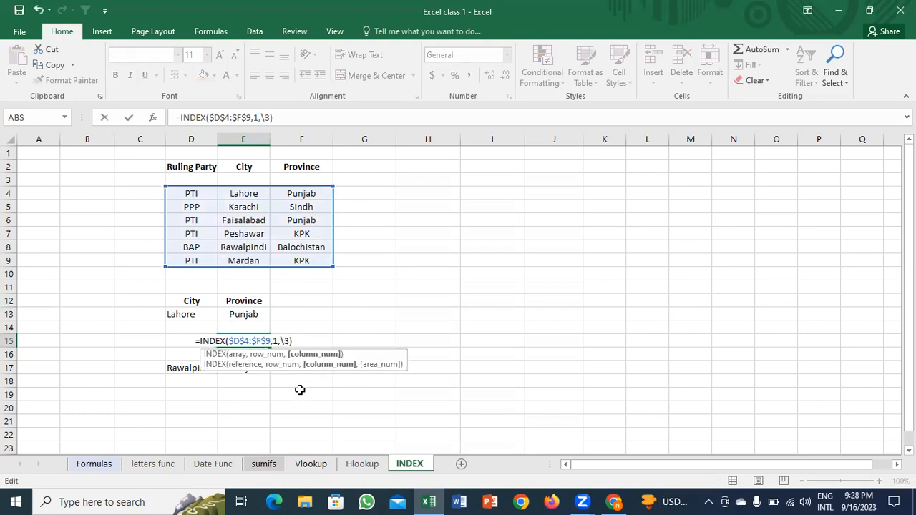
key(BackSpace)
text(,)
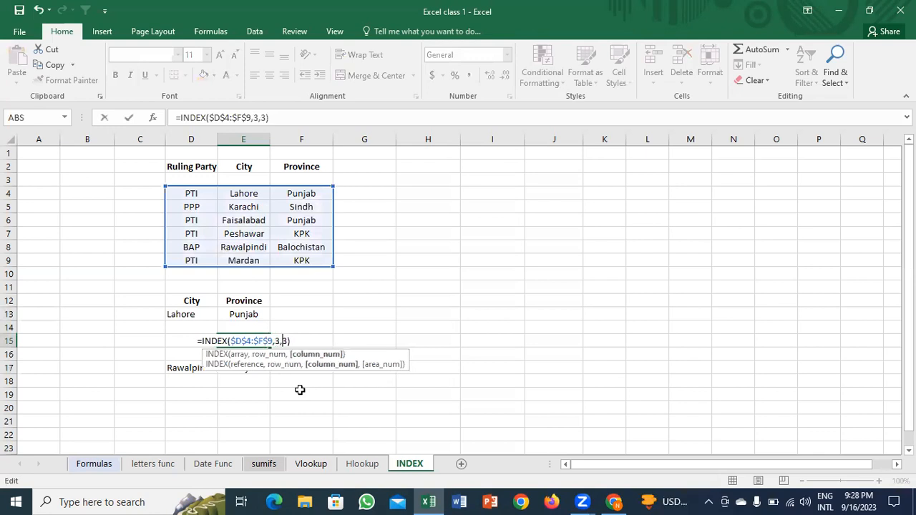
key(Return)
Step: Set the row number of the Rawalpindi INDEX formula in E17 to 5
key(Down)
key(F2)
key(Left)
key(Left)
key(Left)
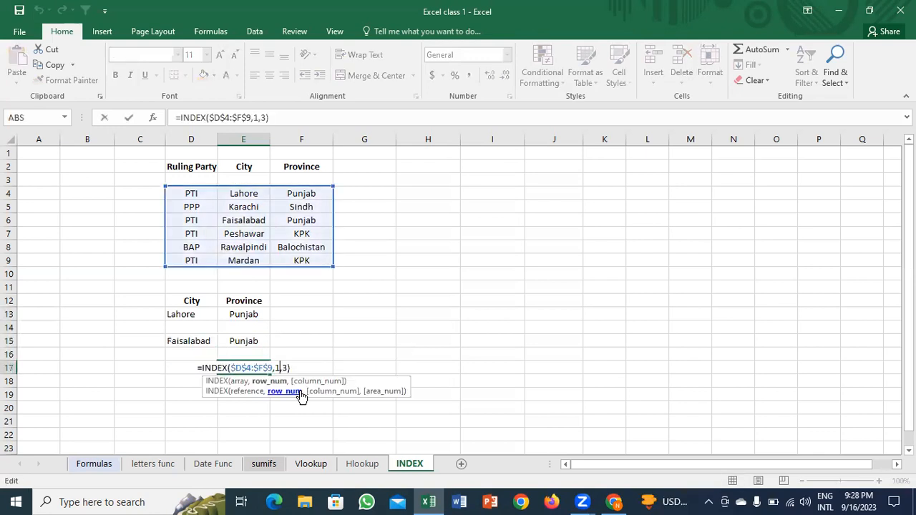
key(BackSpace)
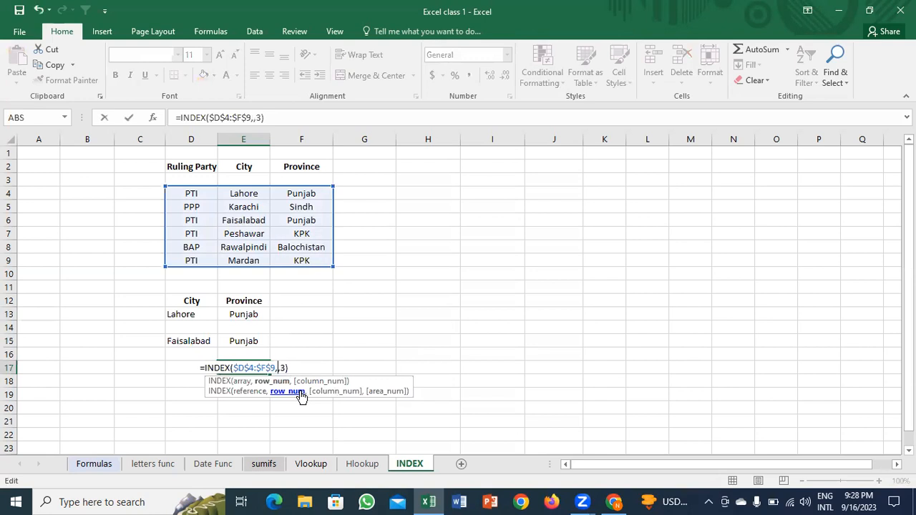
text(5)
key(Return)
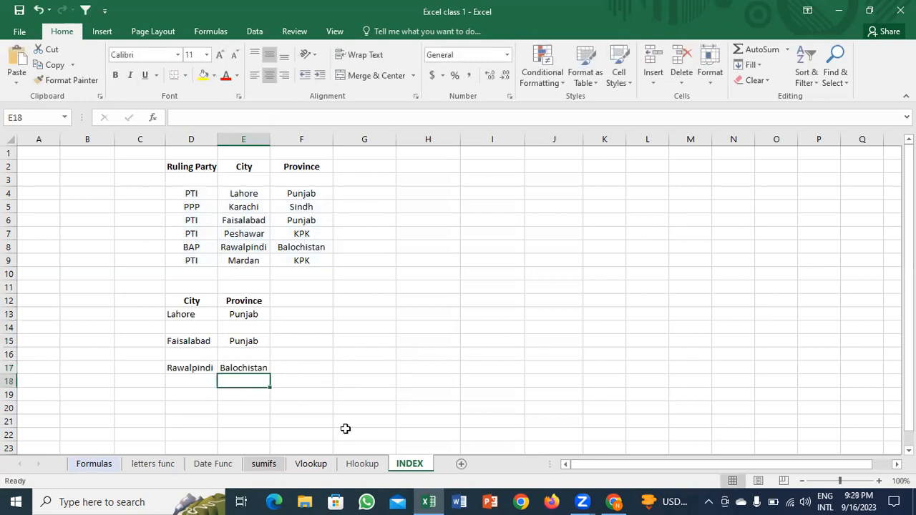
Step: On the sumifs sheet, clear the old Sales results from D19 to D21
click(262, 465)
click(199, 407)
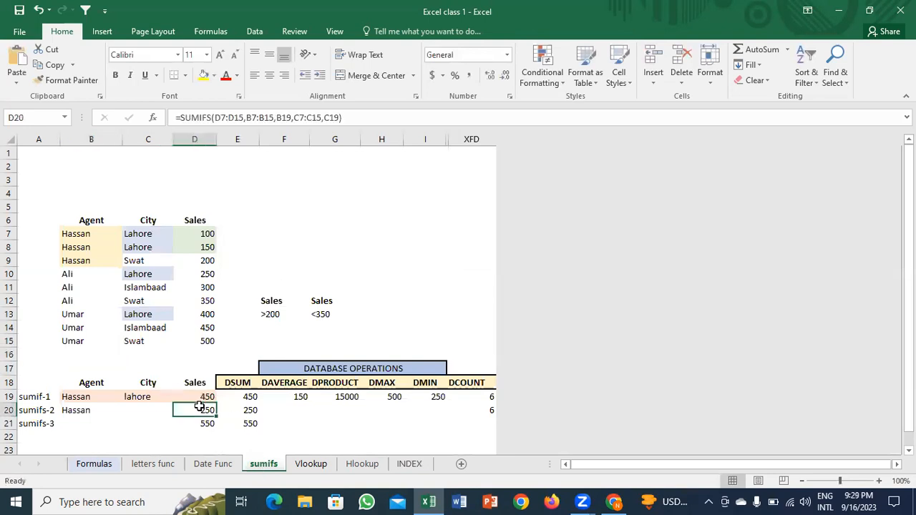
drag(192, 398, 198, 427)
key(Delete)
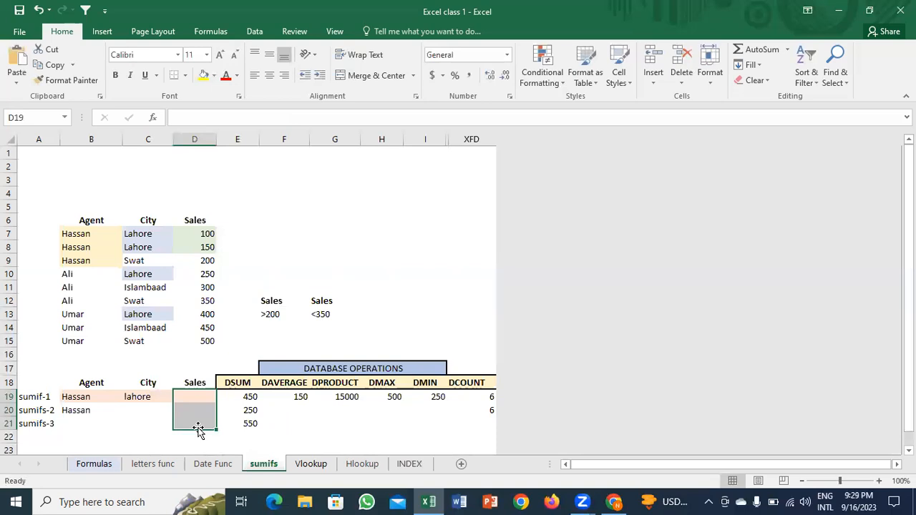
key(Up)
key(Down)
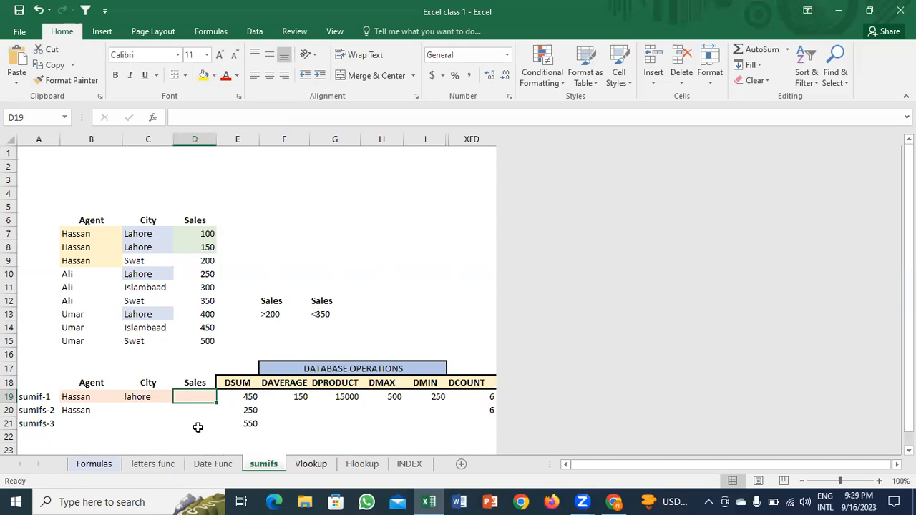
text(=su)
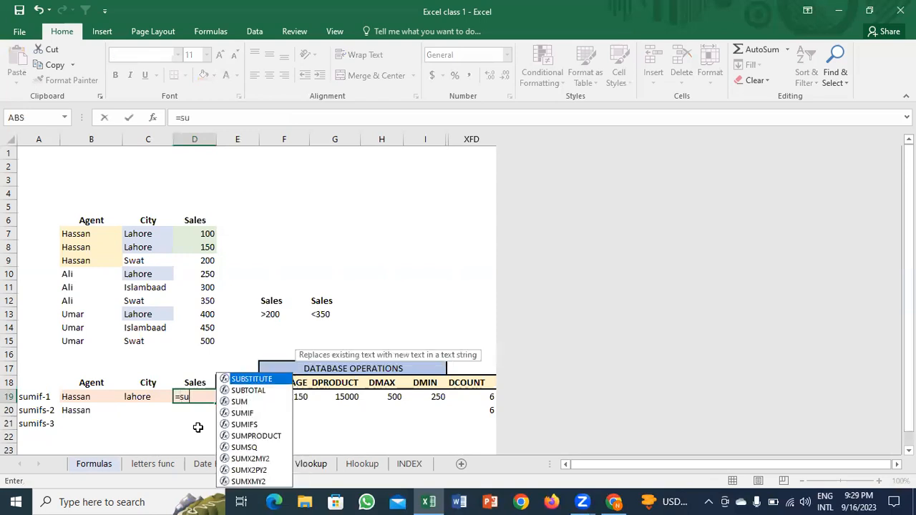
text(mifs)
key(Tab)
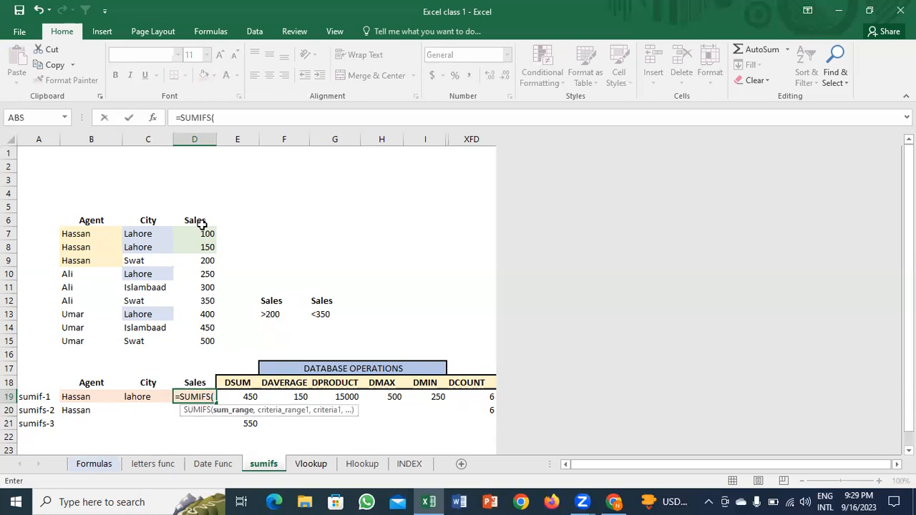
drag(201, 234, 206, 341)
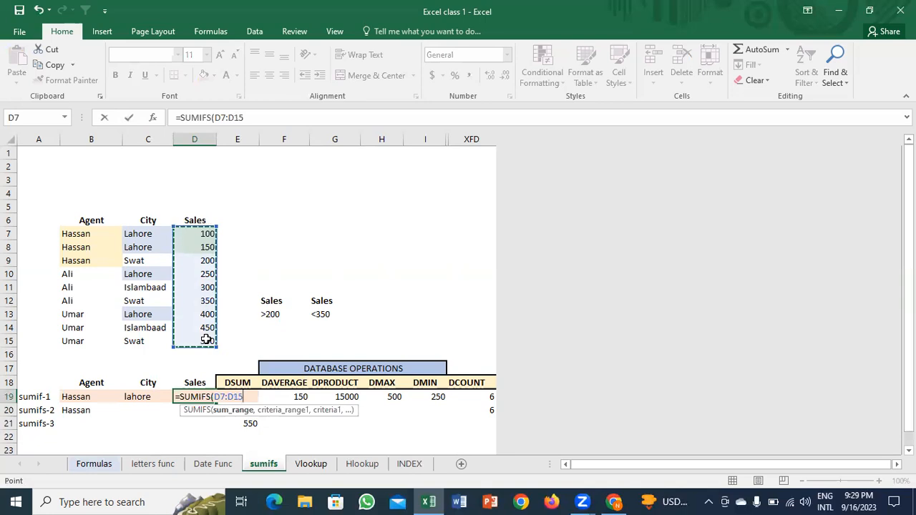
text(,)
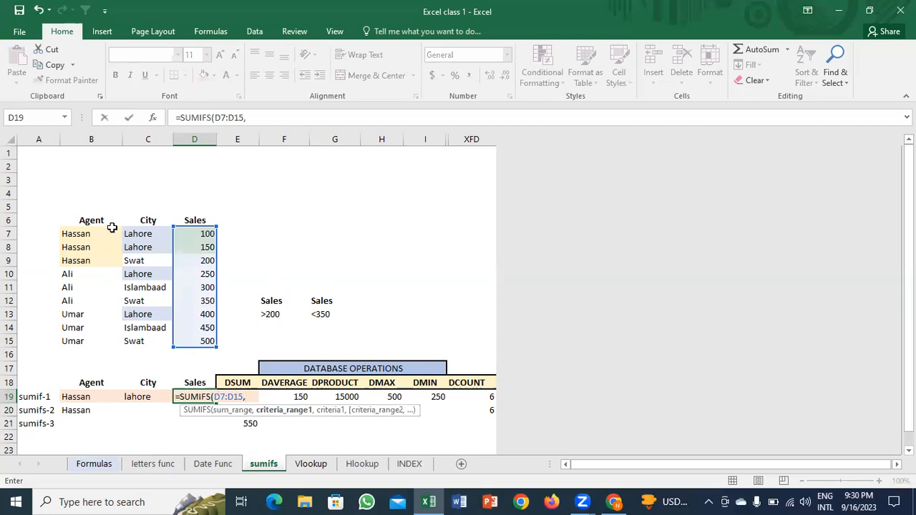
drag(102, 234, 102, 342)
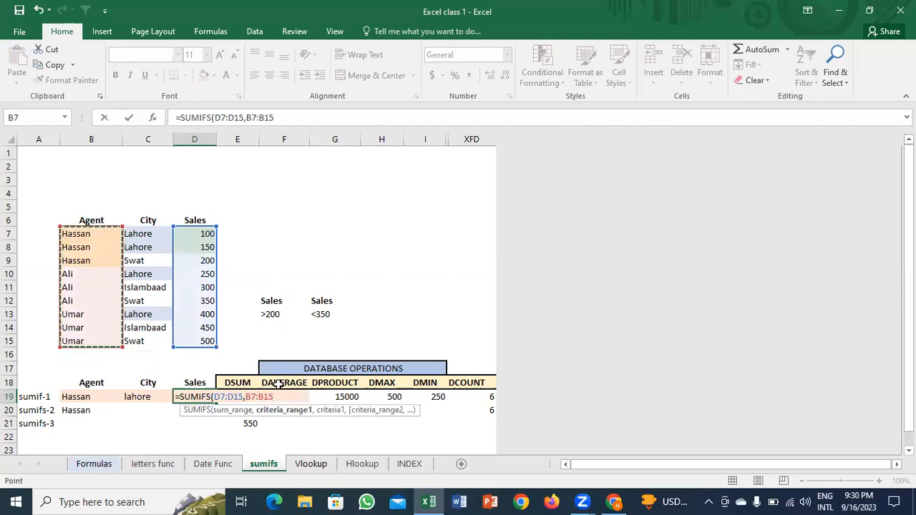
key(Escape)
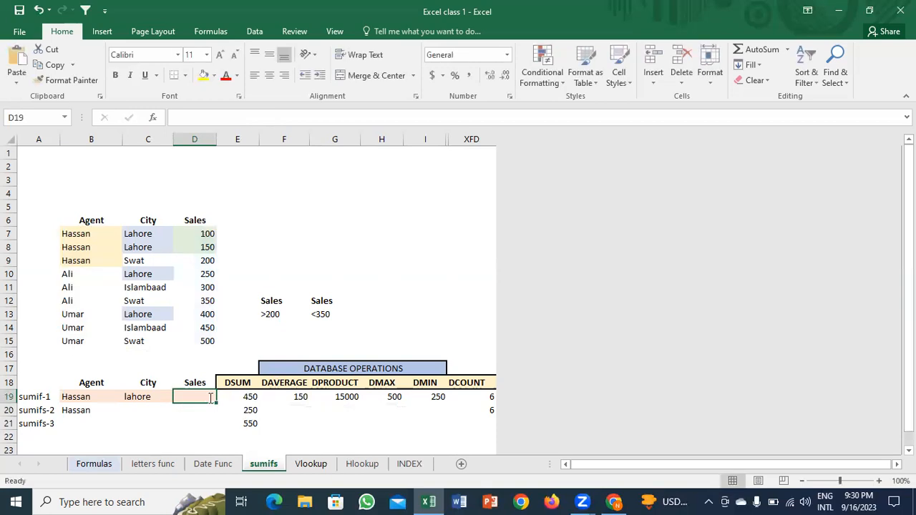
Step: Start a SUMIF formula in D19 for the sumif-1 row
text(=s)
text(umif)
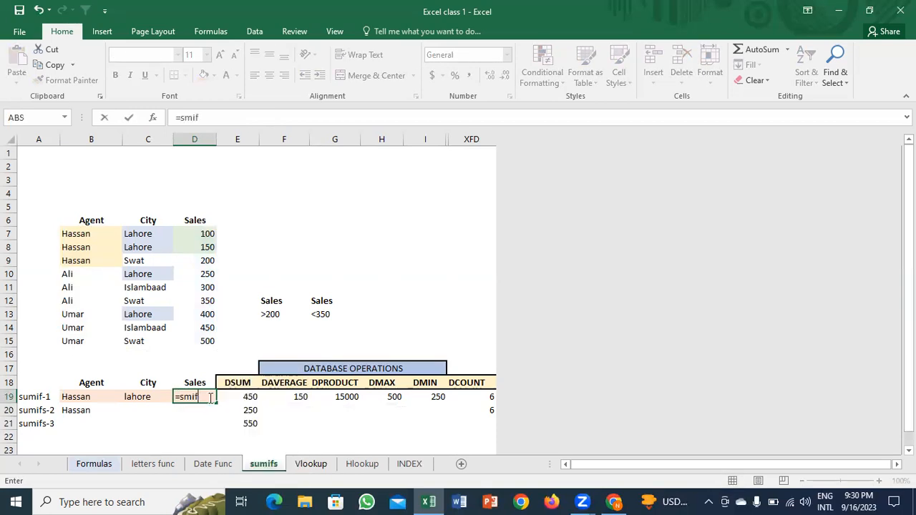
key(Return)
click(208, 397)
double_click(208, 398)
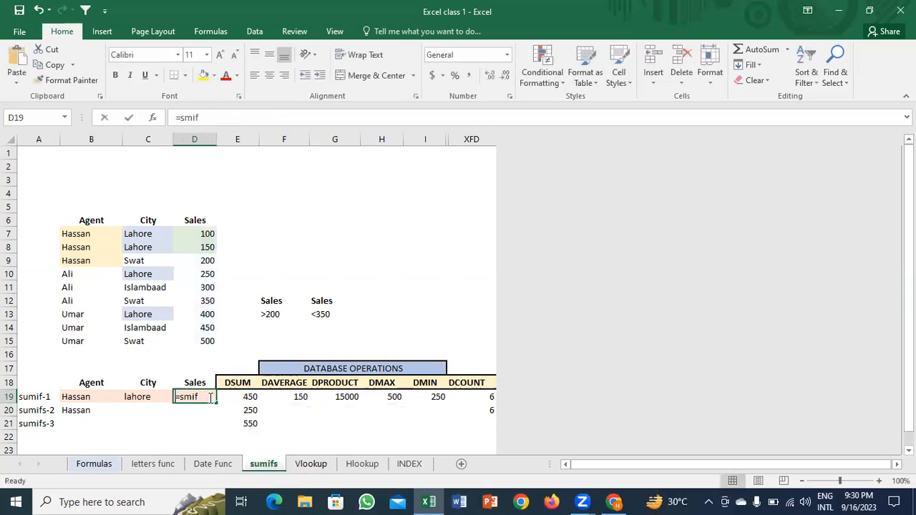
key(BackSpace)
key(BackSpace)
text(if)
key(Tab)
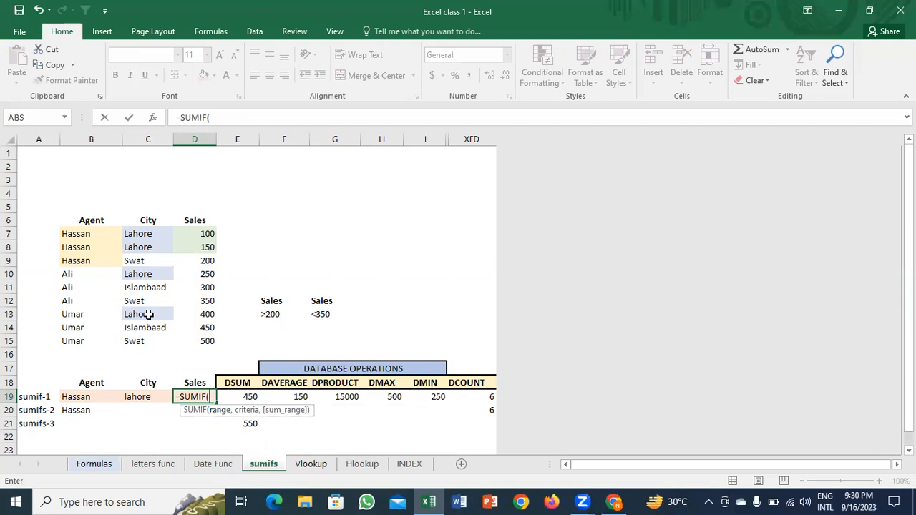
Step: Complete the D19 SUMIF with range B7:D15, the agent in B19 as criteria and sum range D7:D15
drag(92, 238, 203, 341)
text(,)
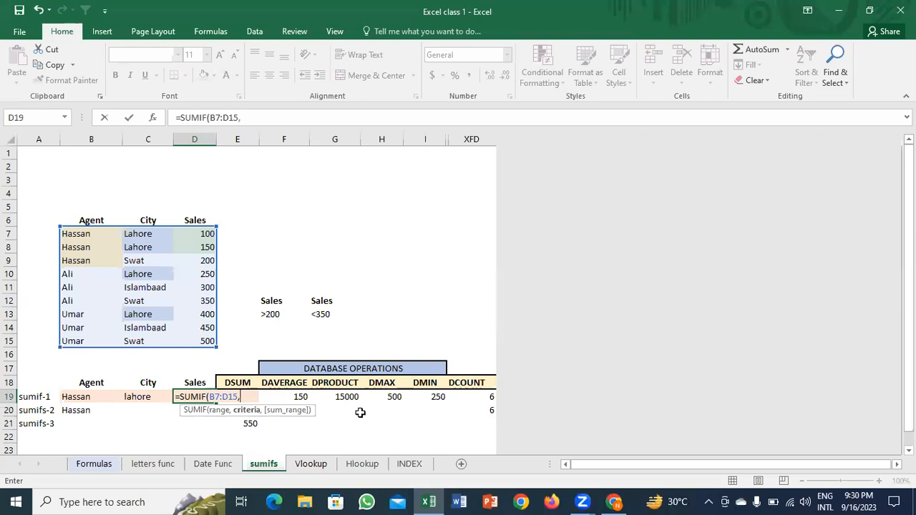
click(80, 396)
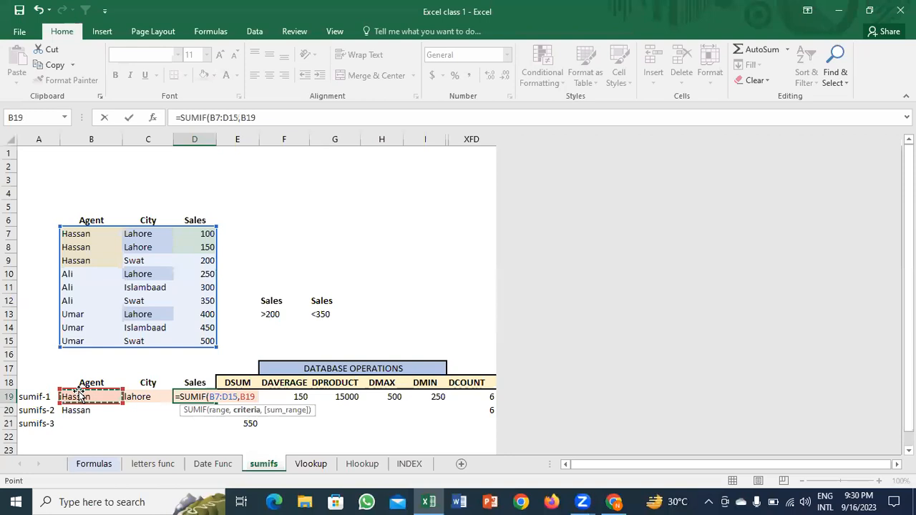
text(,)
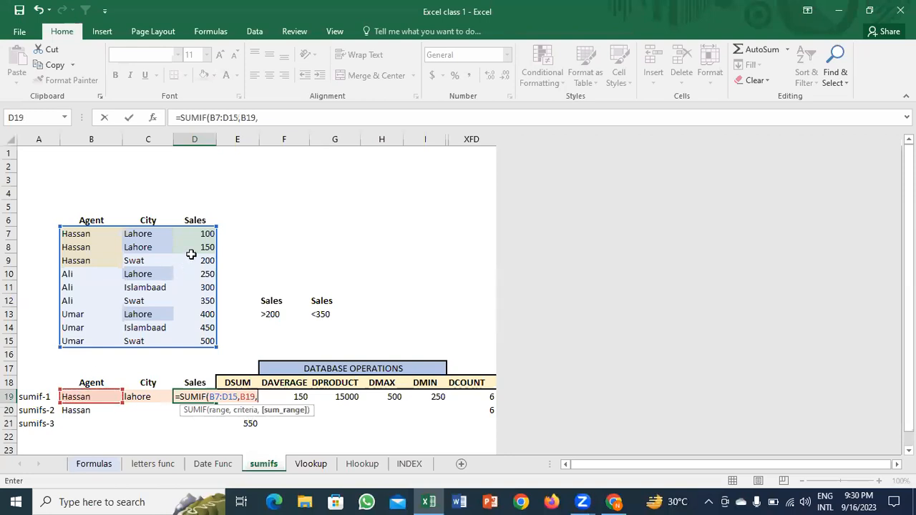
drag(196, 236, 207, 340)
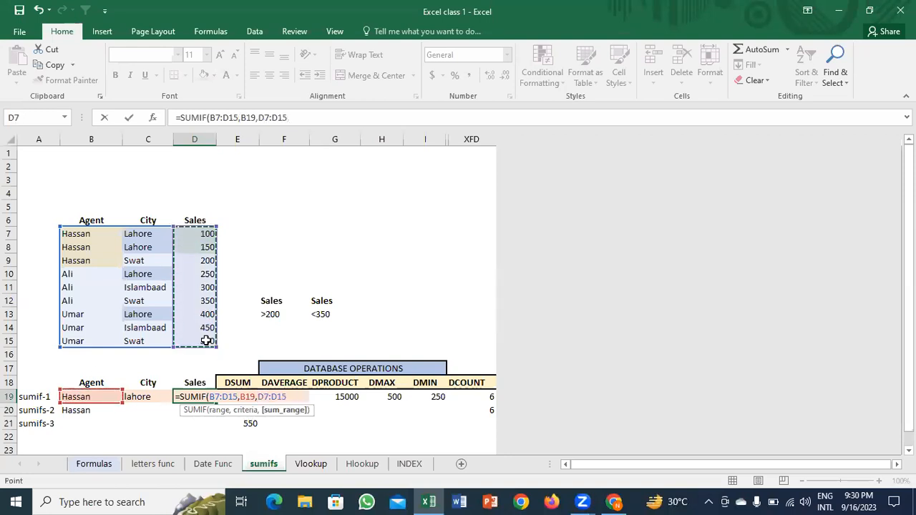
key(Return)
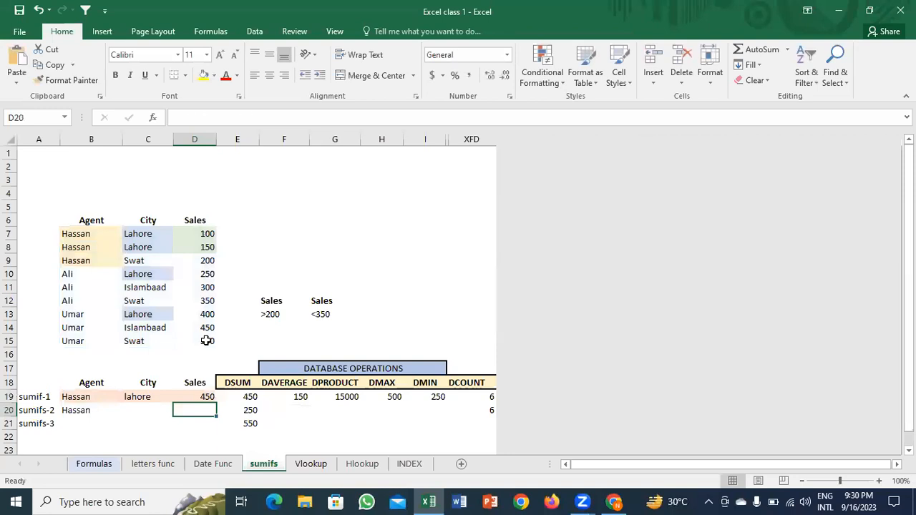
Step: Review the ranges and criteria used by the SUMIF formula in D19
key(Up)
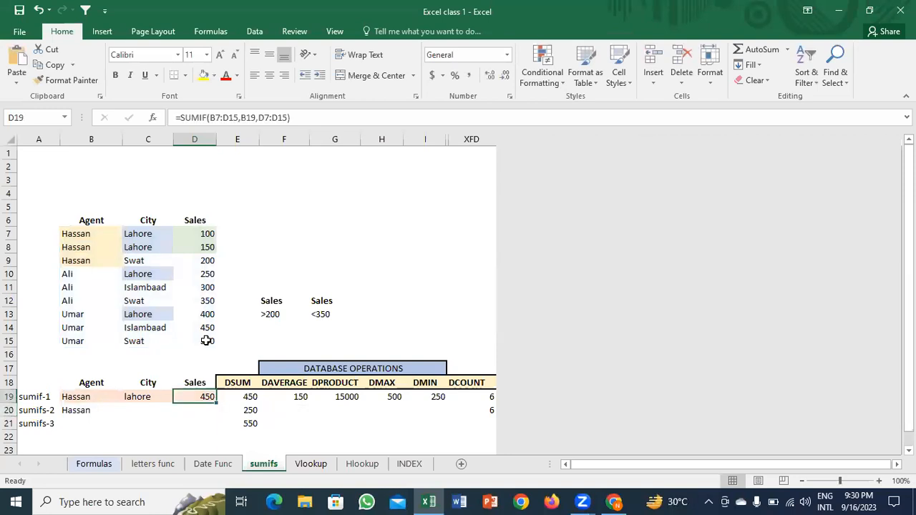
click(222, 71)
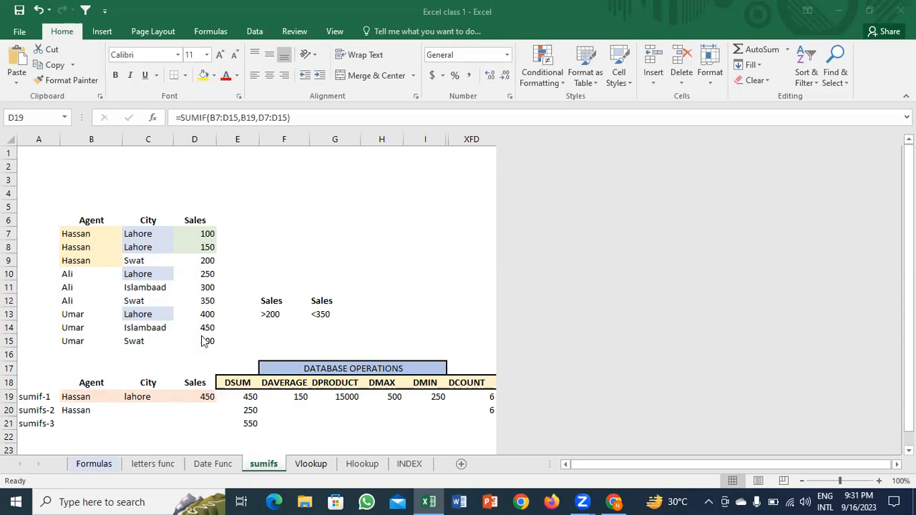
click(206, 395)
click(208, 410)
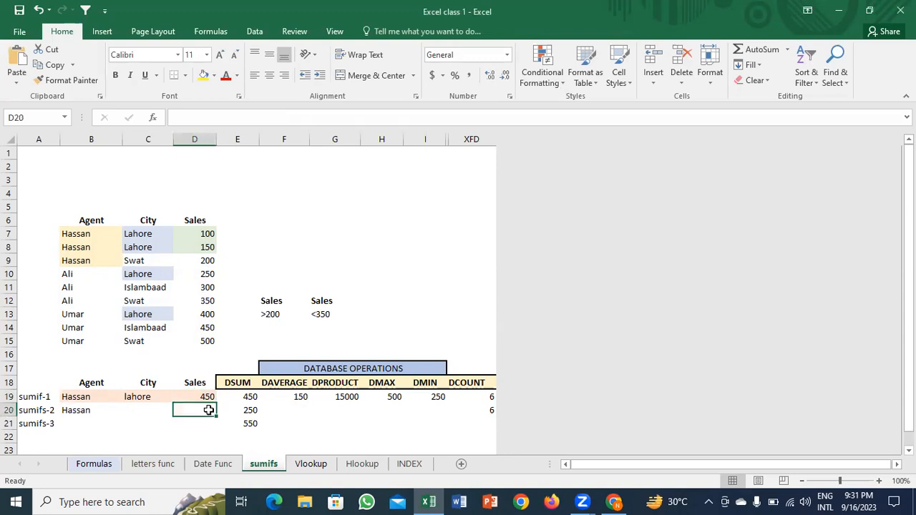
key(Up)
key(F2)
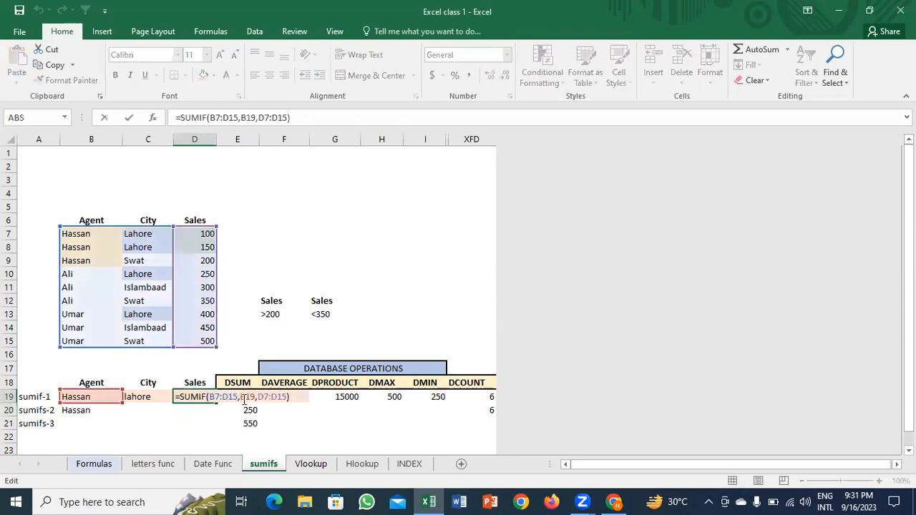
click(282, 400)
key(ctrl+Return)
key(Down)
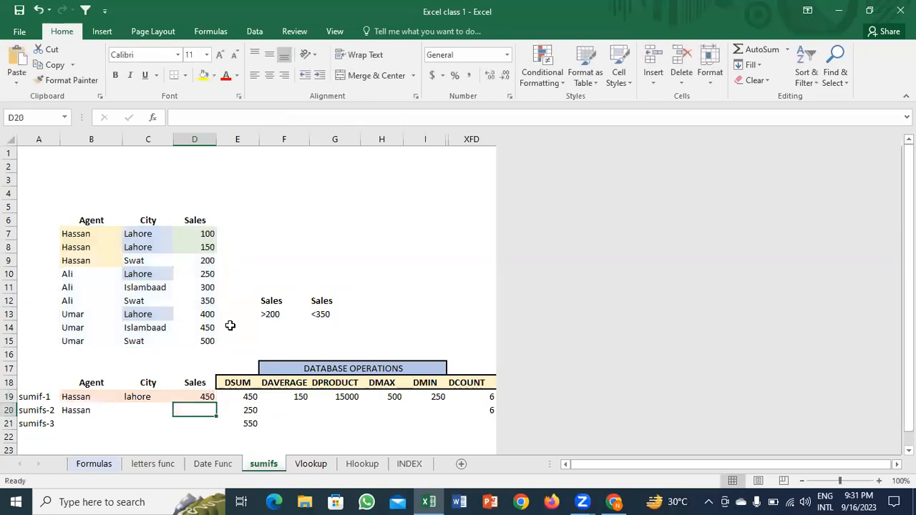
Step: Start a SUMIFS formula in D20 for the sumifs-2 row
text(a)
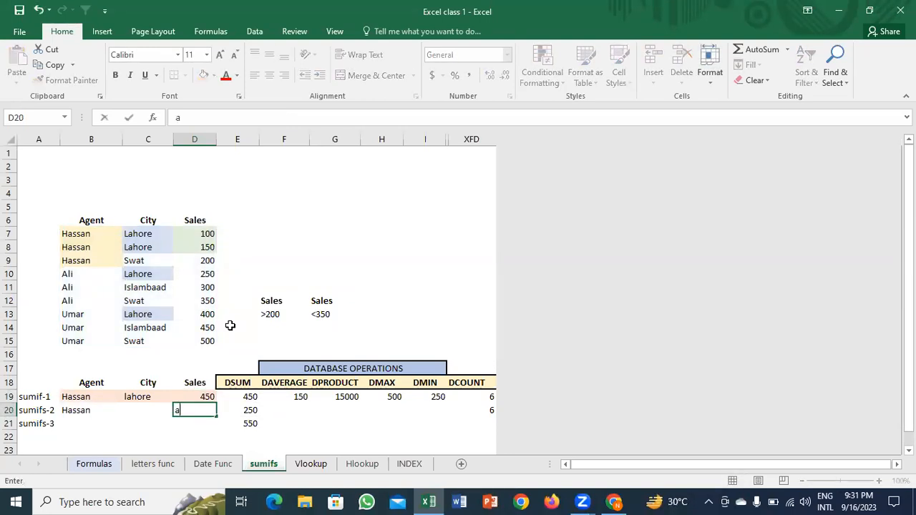
key(BackSpace)
text(=sim)
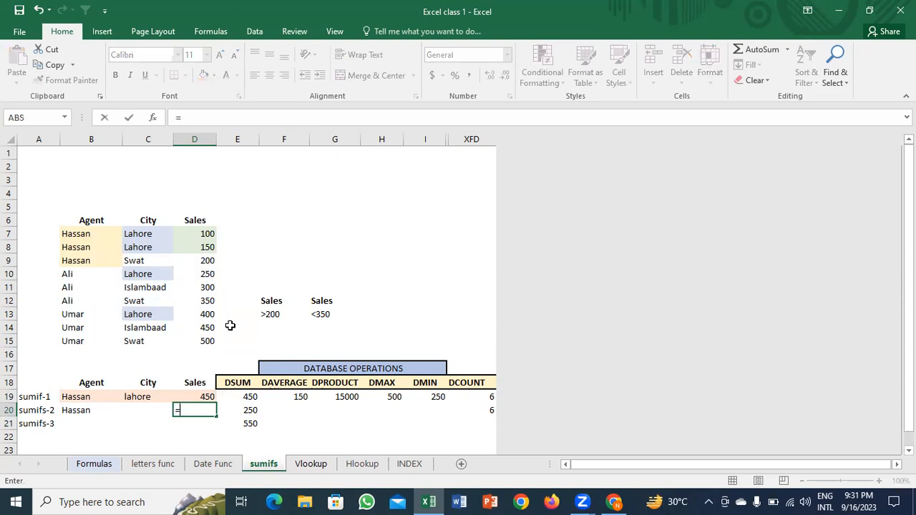
key(BackSpace)
key(BackSpace)
text(umifs)
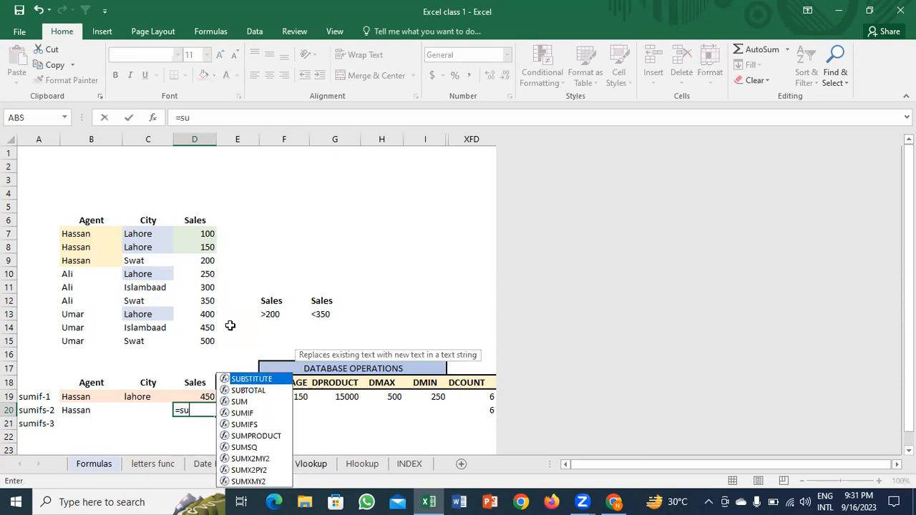
key(Tab)
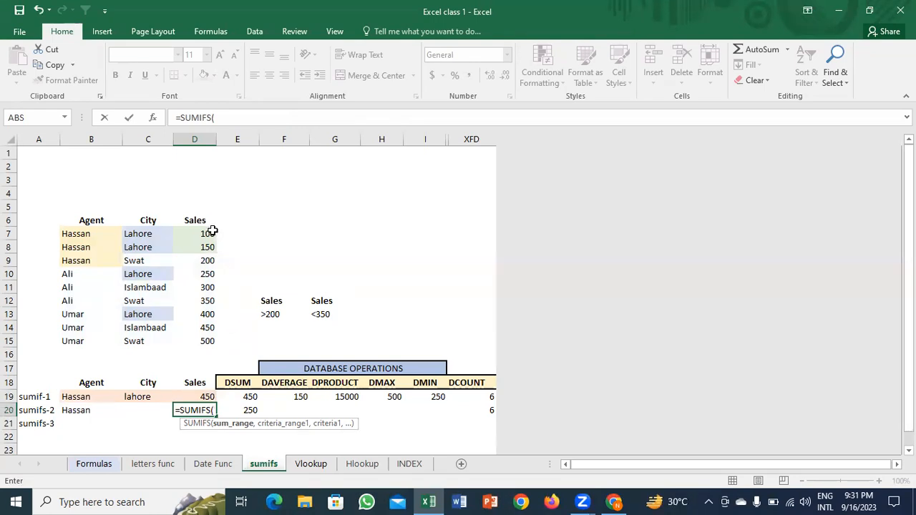
Step: Use the Sales values D7:D15 as the sum range of the D20 SUMIFS formula
drag(212, 229, 208, 341)
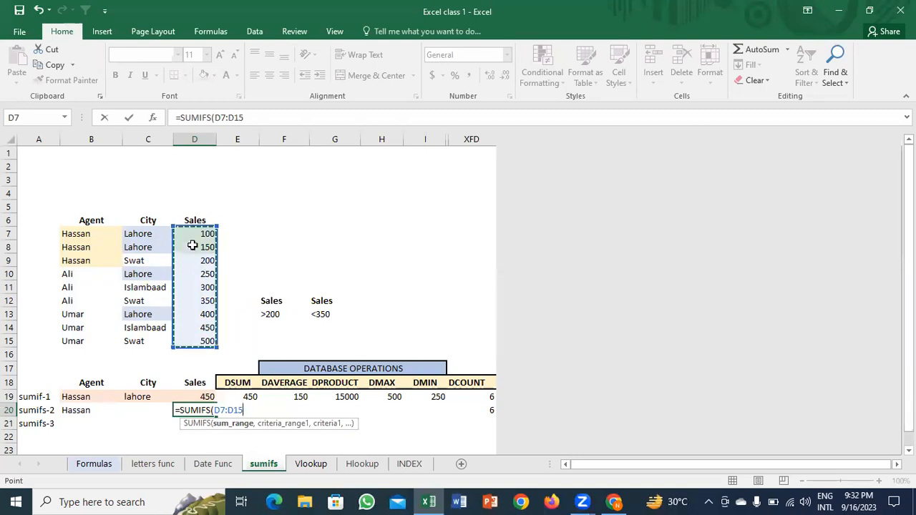
drag(197, 235, 478, 341)
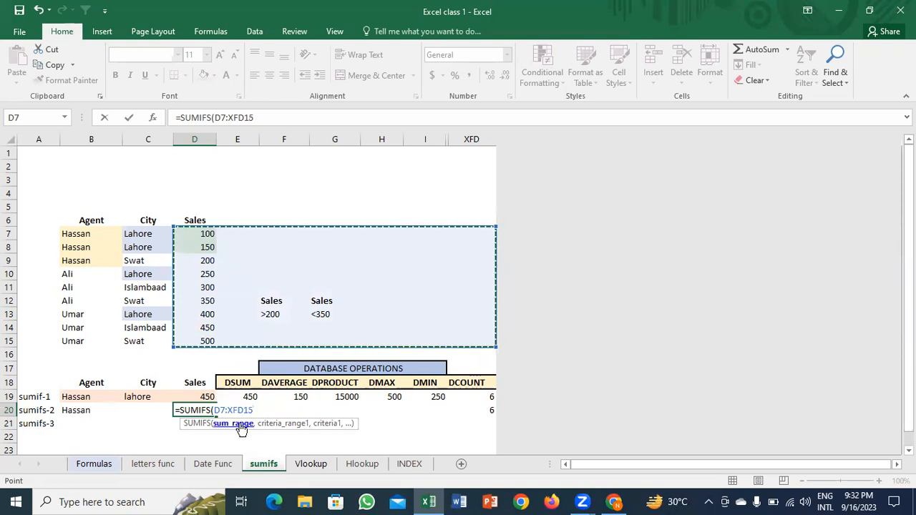
click(204, 235)
drag(206, 293, 442, 342)
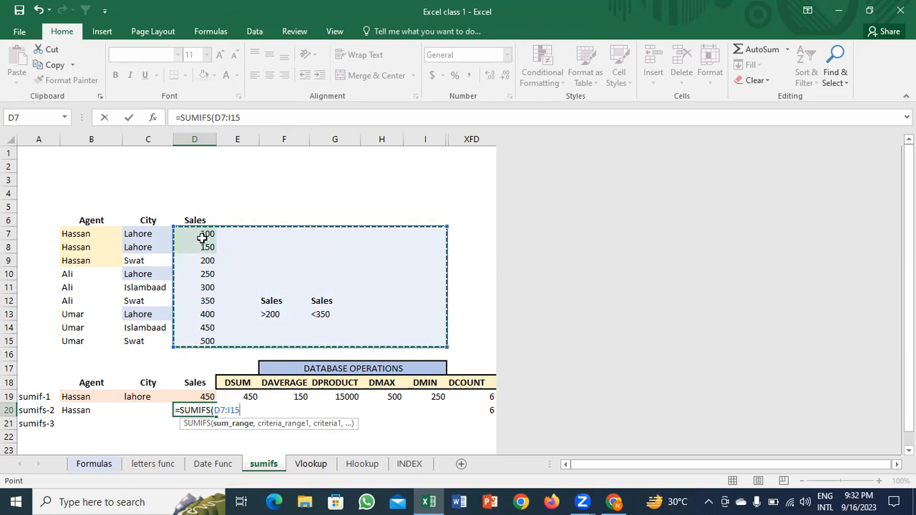
drag(204, 232, 211, 339)
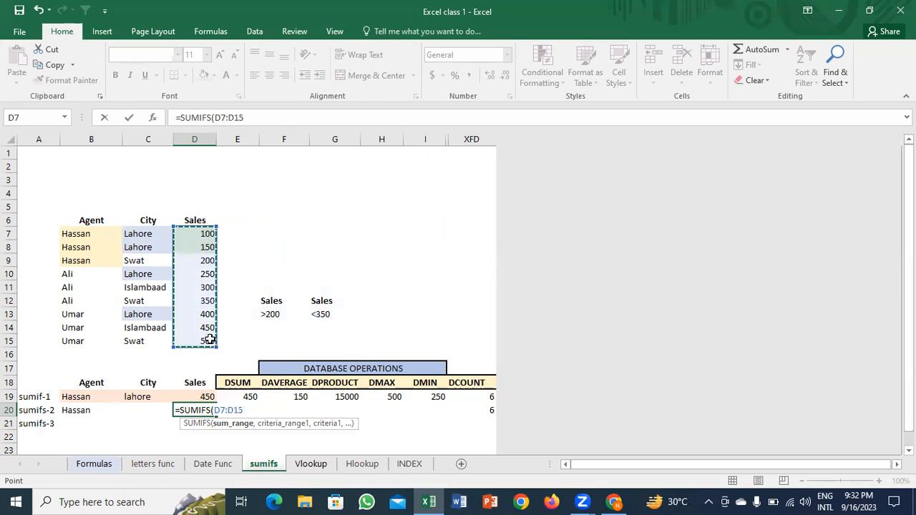
text(,)
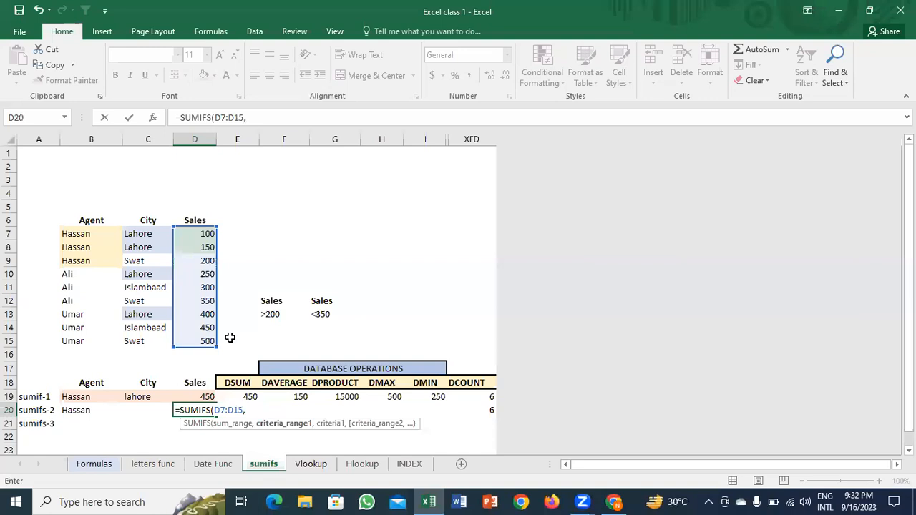
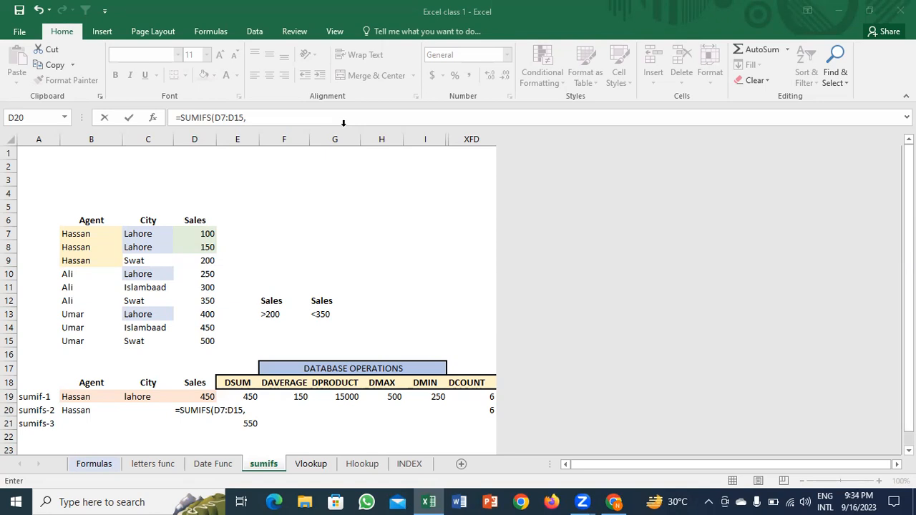
click(256, 411)
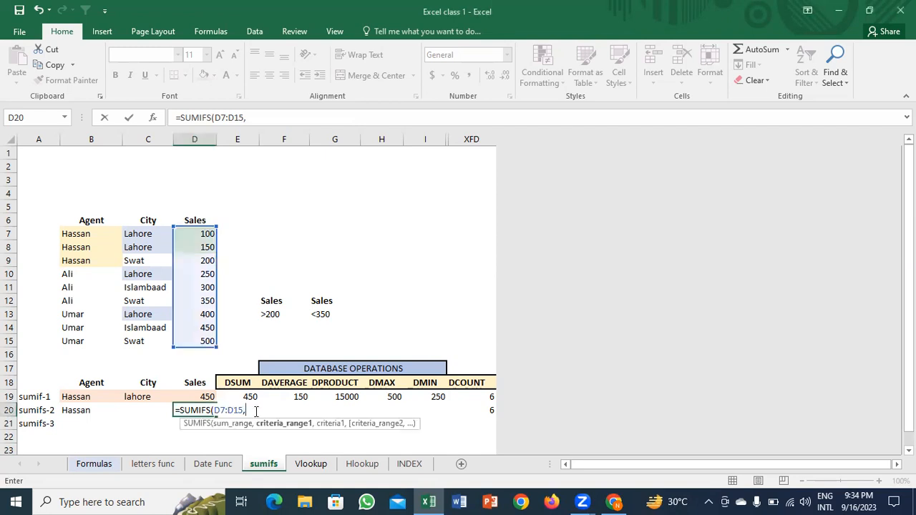
drag(90, 234, 113, 338)
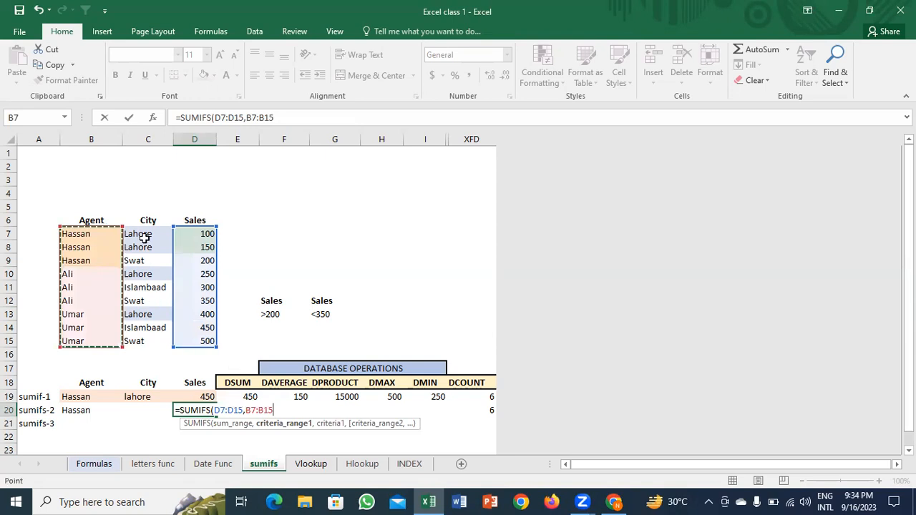
drag(143, 234, 156, 341)
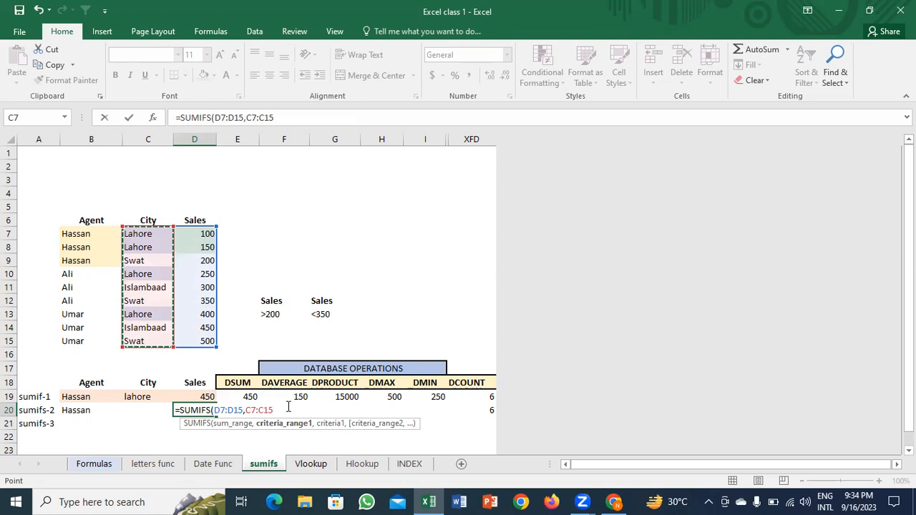
key(BackSpace)
key(BackSpace)
key(BackSpace)
key(BackSpace)
key(BackSpace)
key(BackSpace)
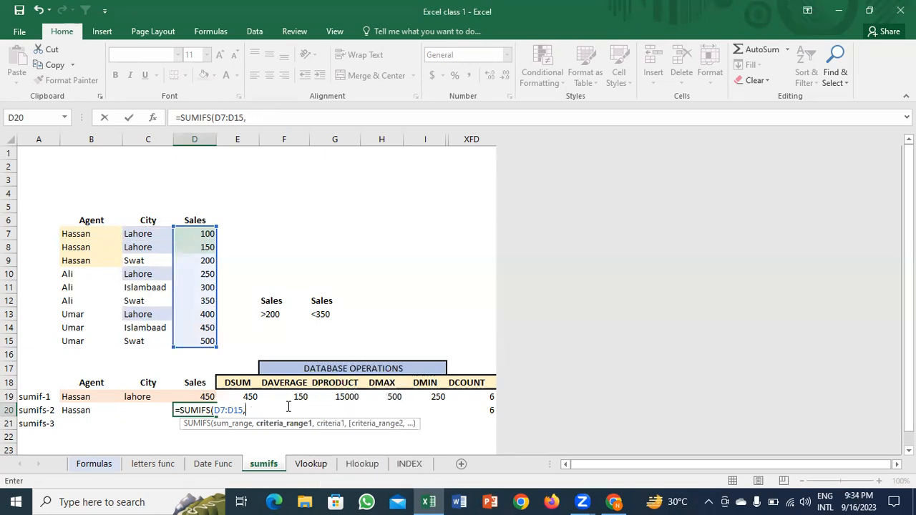
Step: Add the first SUMIFS condition in D20, with criteria range B7:B15 and the agent in B19 as criteria
click(86, 236)
drag(85, 236, 106, 342)
text(,)
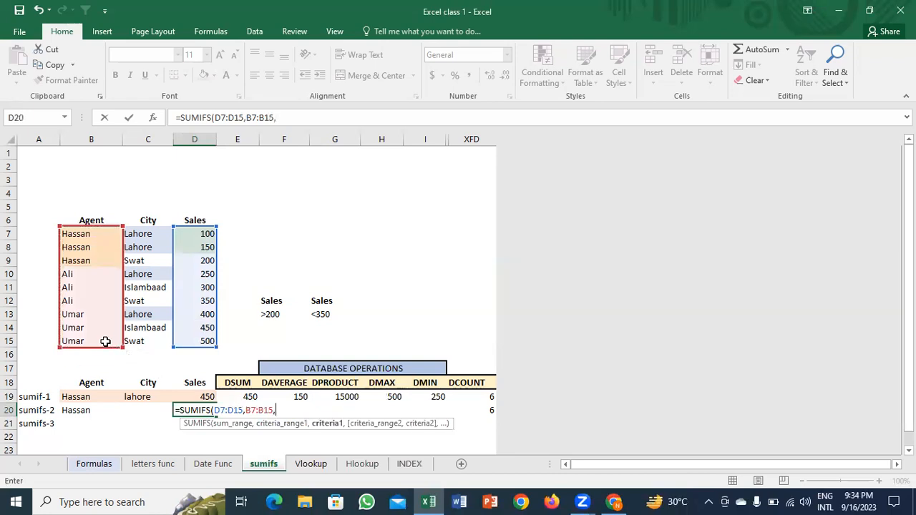
click(93, 401)
text(,)
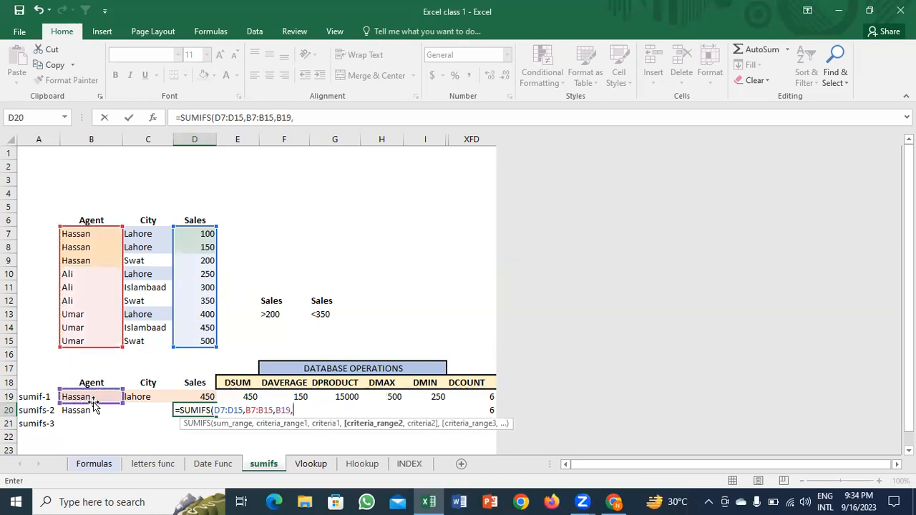
Step: Complete the D20 SUMIFS with second criteria range C7:C15 and the city in C19 as criteria
drag(163, 239, 173, 343)
text(,)
click(153, 398)
key(Return)
key(Up)
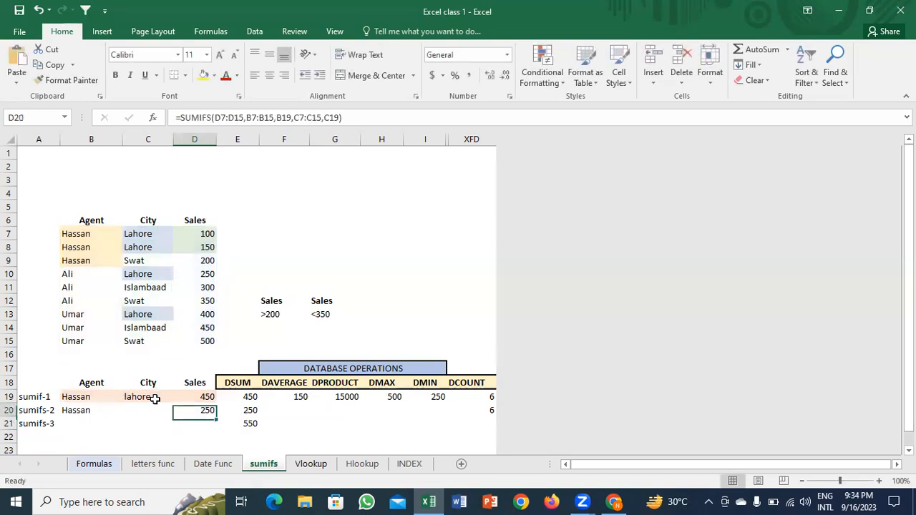
key(Down)
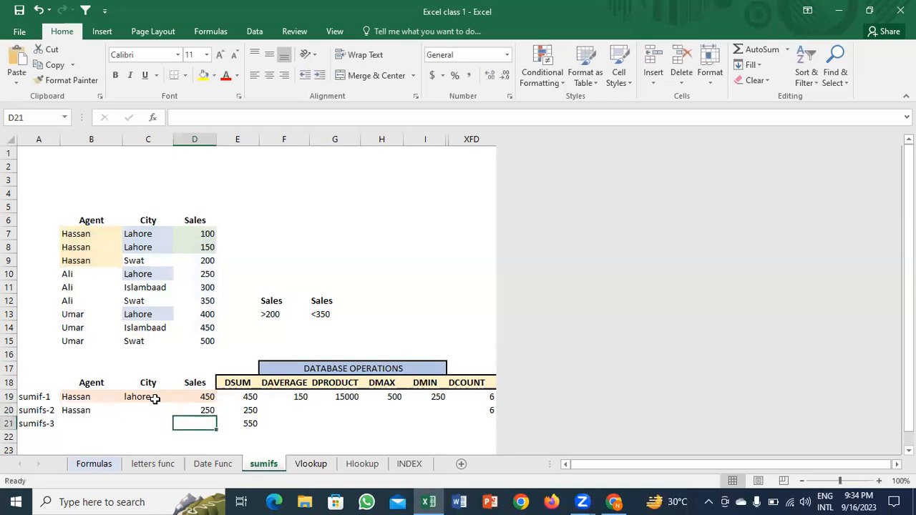
text(=)
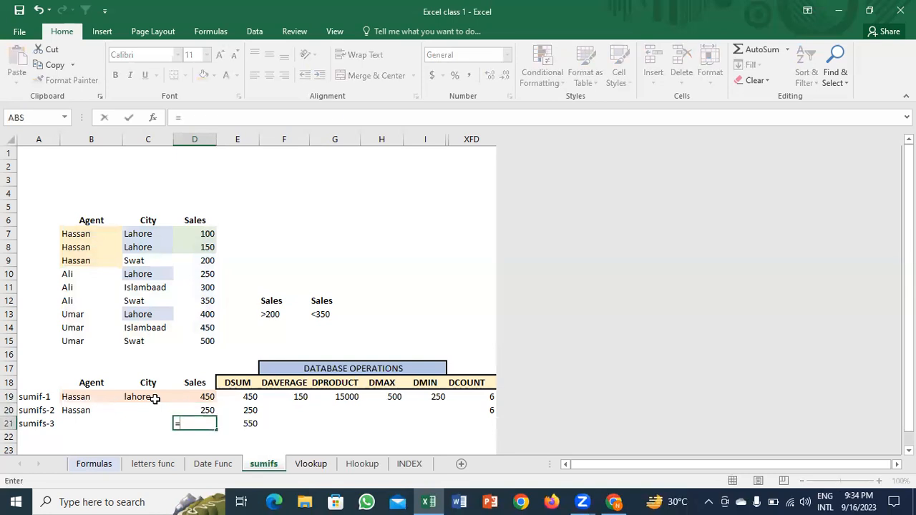
key(Escape)
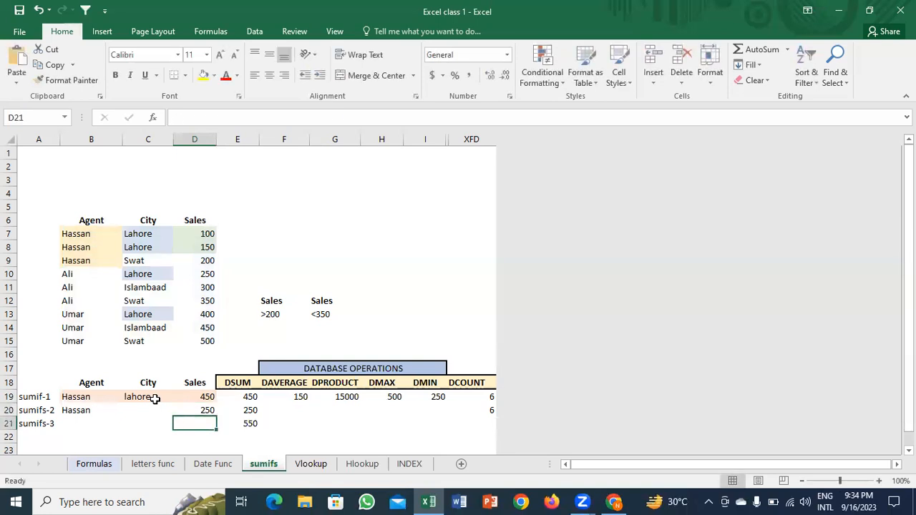
Step: Examine which Sales values in D7:D15 meet both the >200 and <350 criteria in F13:G13
click(278, 315)
drag(331, 315, 329, 313)
click(207, 233)
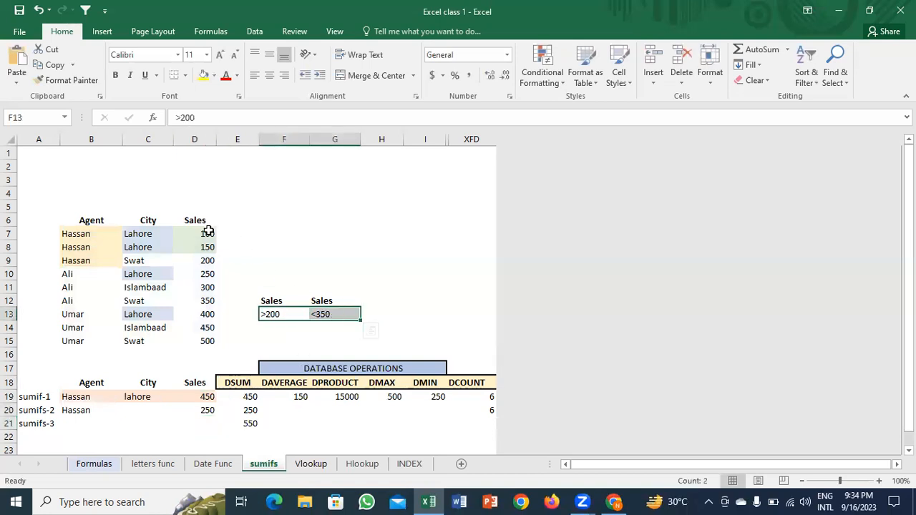
drag(213, 300, 205, 341)
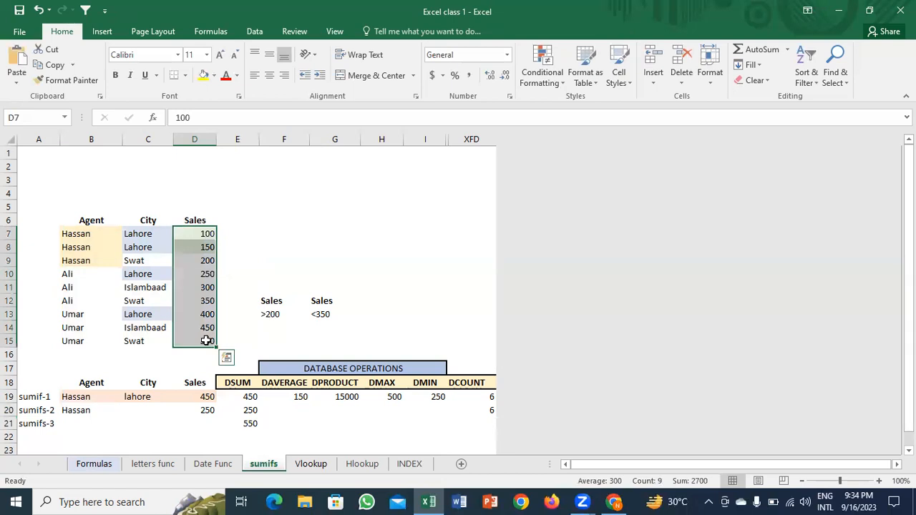
click(206, 274)
drag(206, 314, 204, 332)
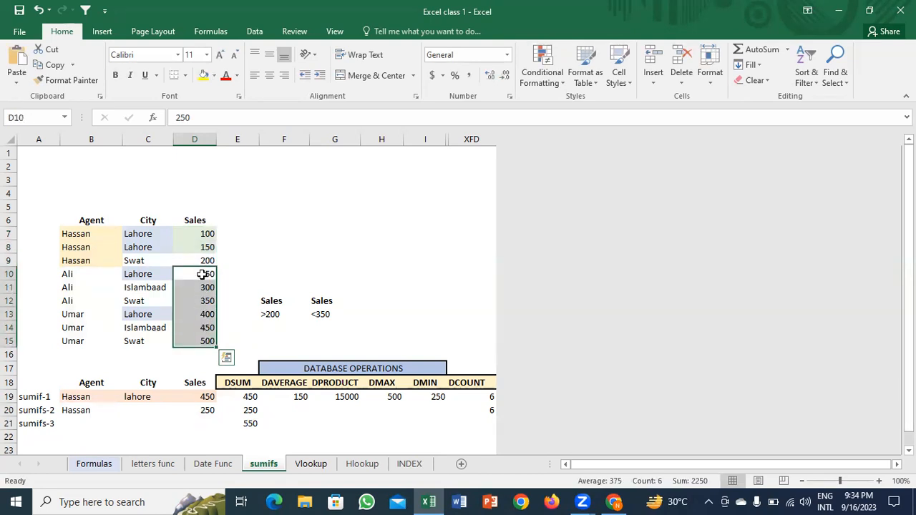
drag(206, 233, 206, 289)
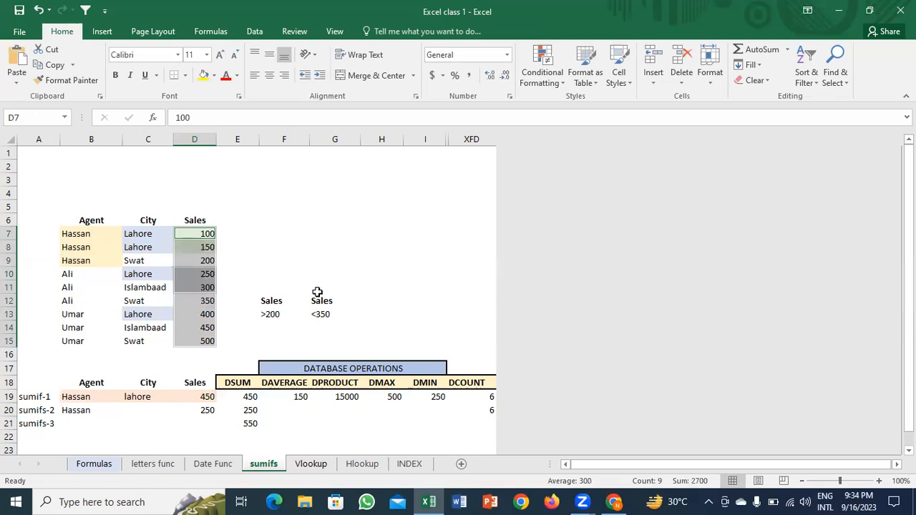
drag(205, 274, 205, 286)
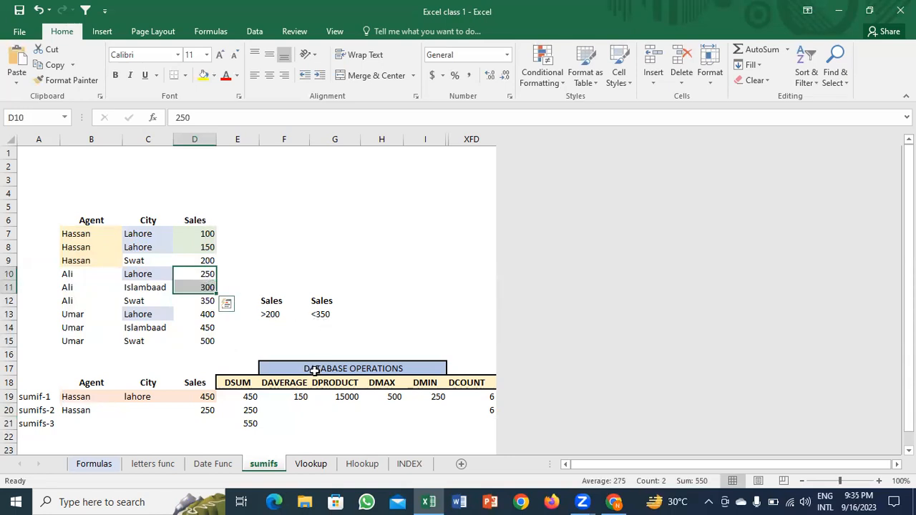
Step: Start a SUMIFS formula in D21 with the sales figures D7:D15 as the sum range
click(139, 408)
click(205, 422)
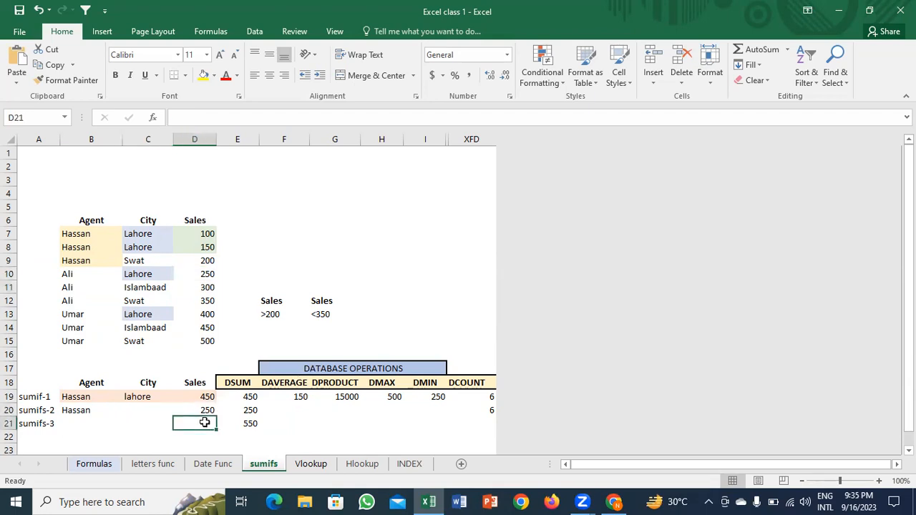
text(=smi)
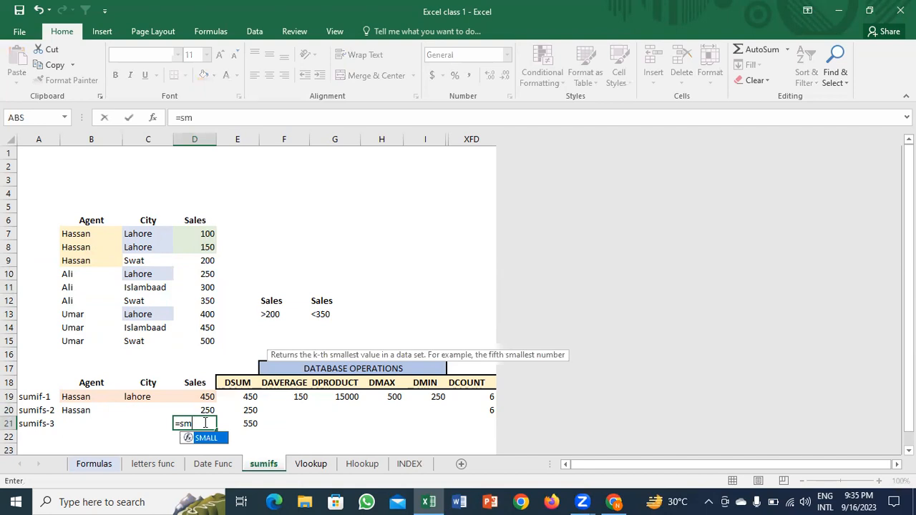
key(BackSpace)
key(BackSpace)
text(umifs)
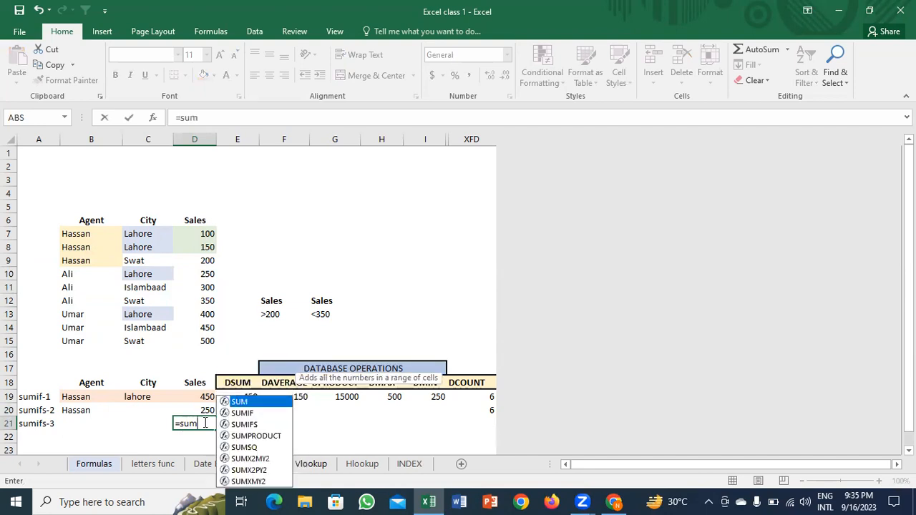
key(Tab)
key(Up)
key(Up)
key(Up)
key(Up)
key(Up)
key(Up)
key(Up)
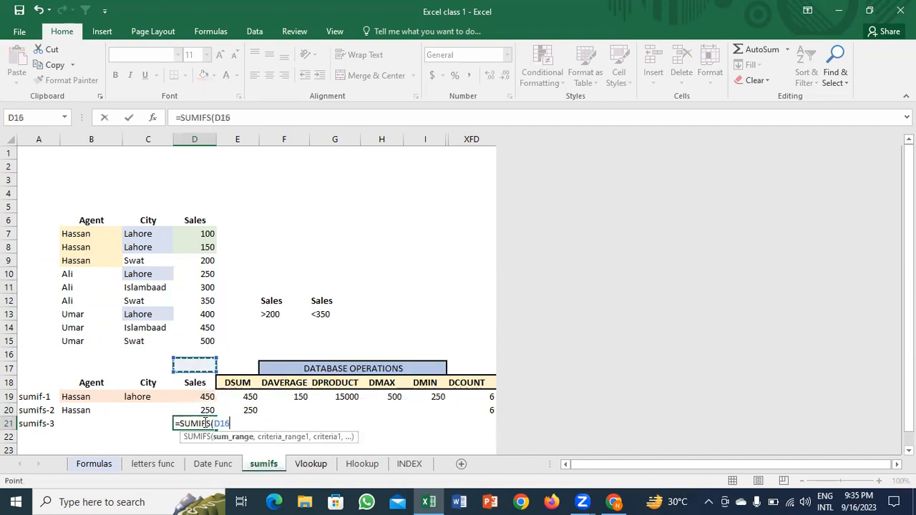
key(ctrl+Up)
key(Down)
key(ctrl+shift+Down)
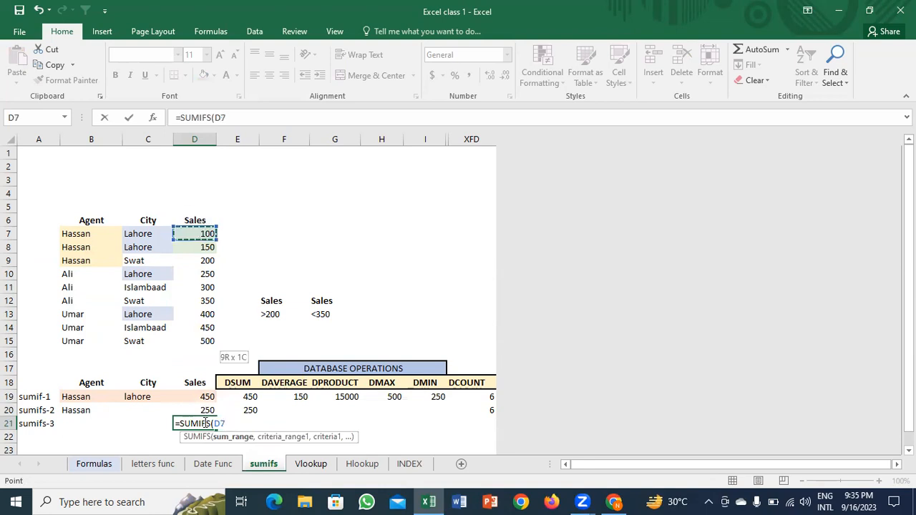
text(,)
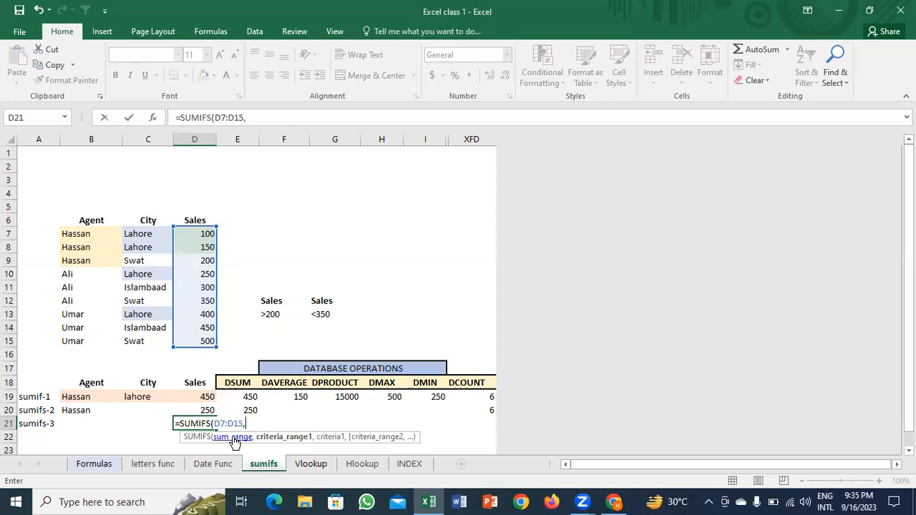
Step: Add the first condition to the SUMIFS formula, testing D7:D15 against the >200 criterion in F13
drag(199, 236, 212, 341)
text(,)
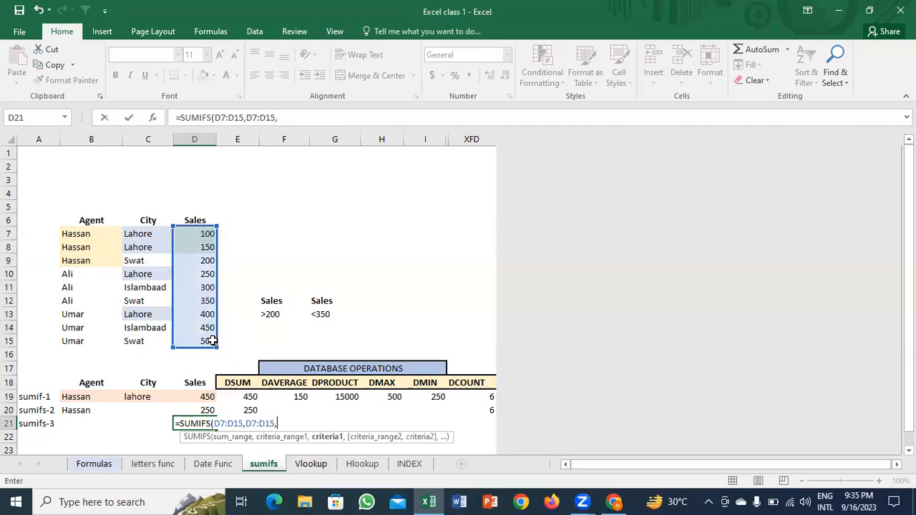
click(265, 314)
key(BackSpace)
key(BackSpace)
key(BackSpace)
text("")
key(BackSpace)
key(BackSpace)
click(277, 313)
text(,)
Step: Add D7:D15 with the <350 criterion in G13 as the second condition and complete the SUMIFS formula
click(199, 235)
key(ctrl+shift+Down)
text(,)
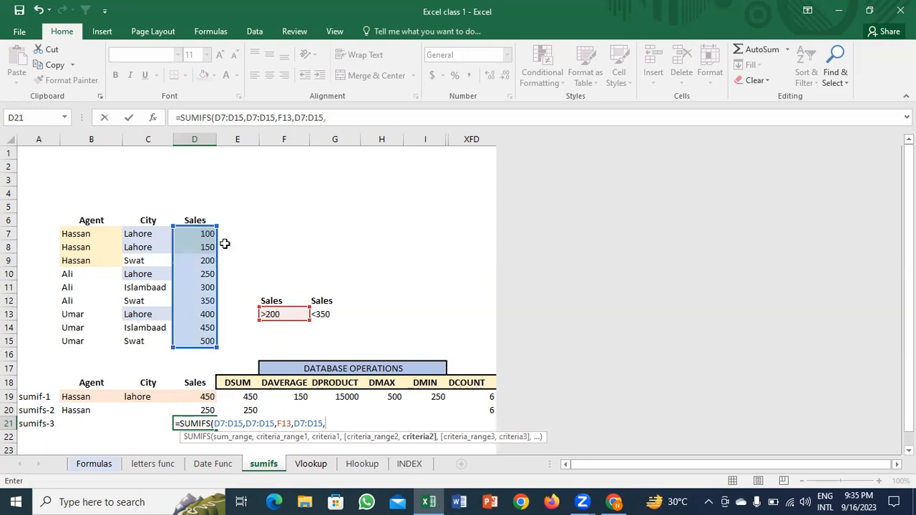
click(324, 314)
key(Return)
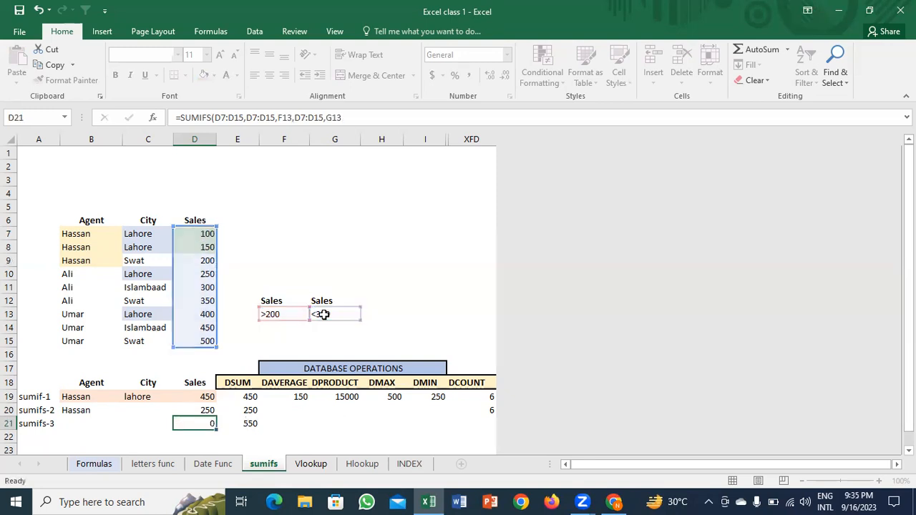
key(Up)
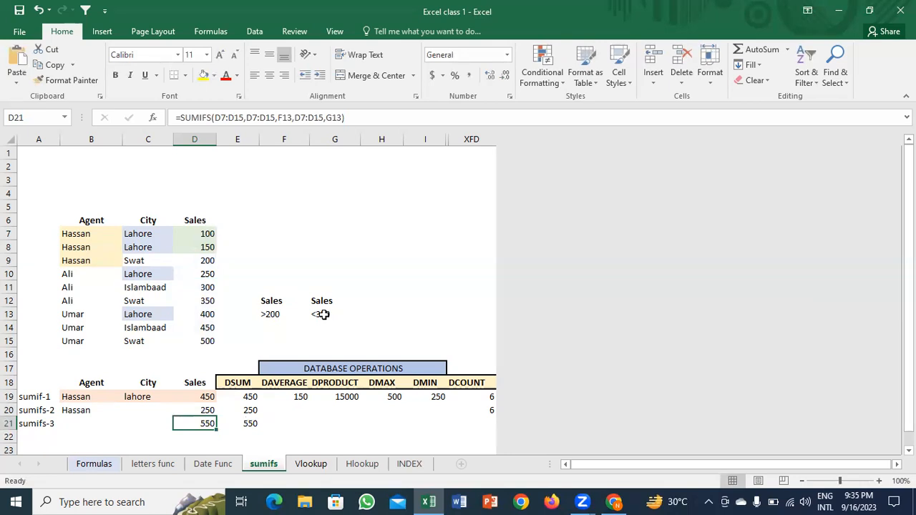
Step: Review the SUMIFS formulas in D20 and D21 and the sales criteria in F13:G13
key(Up)
key(Up)
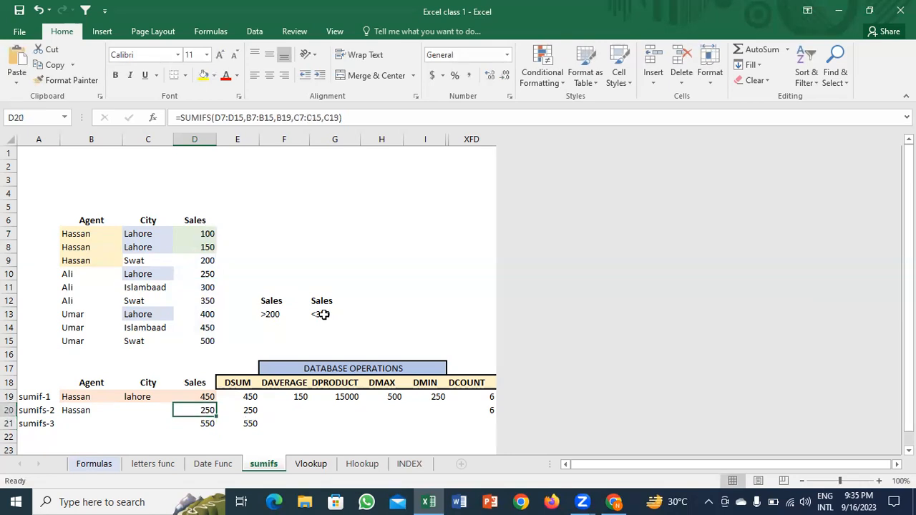
key(Down)
drag(269, 315, 373, 323)
Step: Clear the existing results beneath the DSUM to DCOUNT headings in rows 19 to 21
click(311, 399)
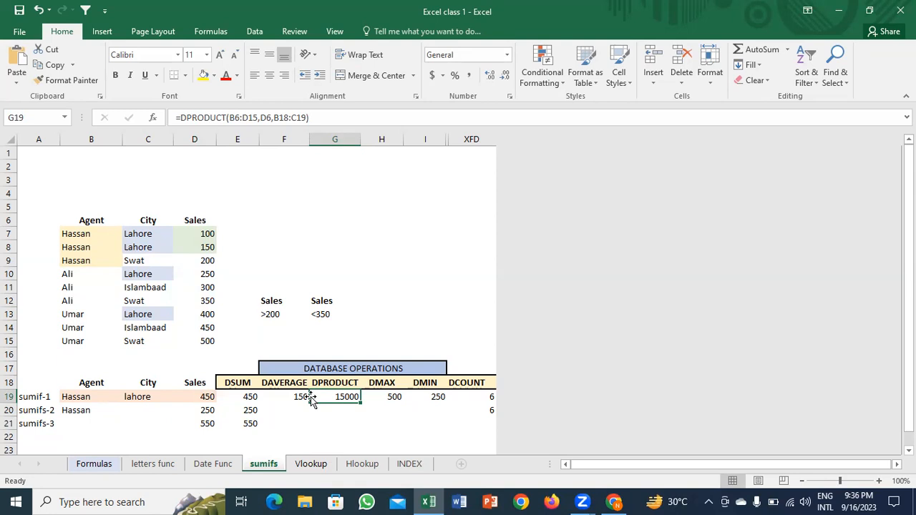
click(206, 405)
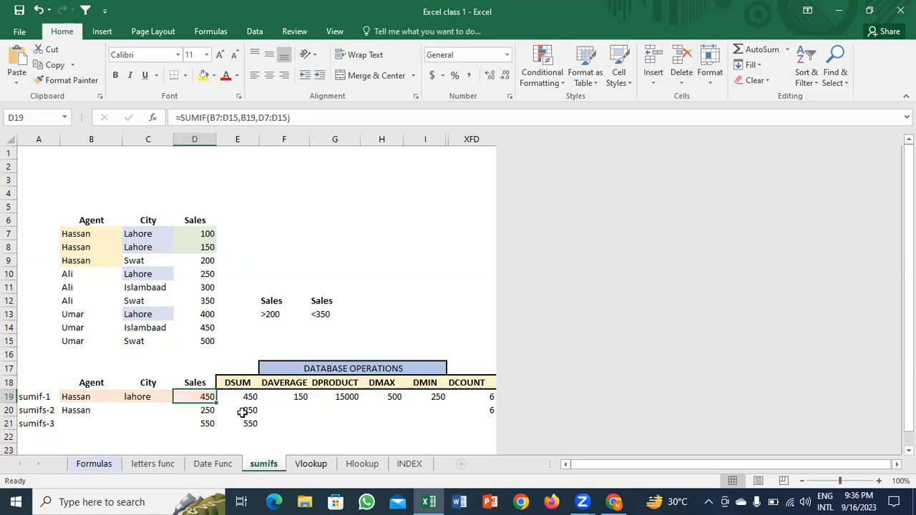
drag(244, 397, 492, 429)
key(Delete)
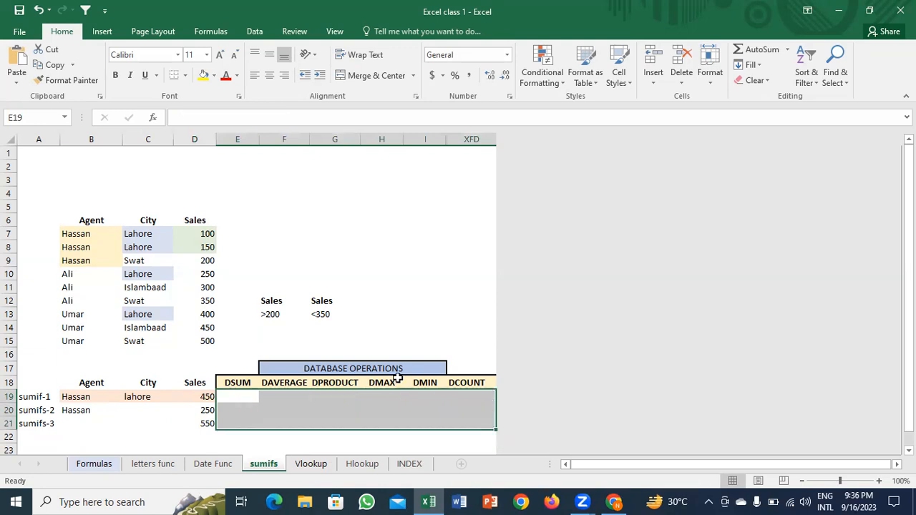
Step: Go through the database function headings from DSUM to DCOUNT and return to cell E19
click(365, 369)
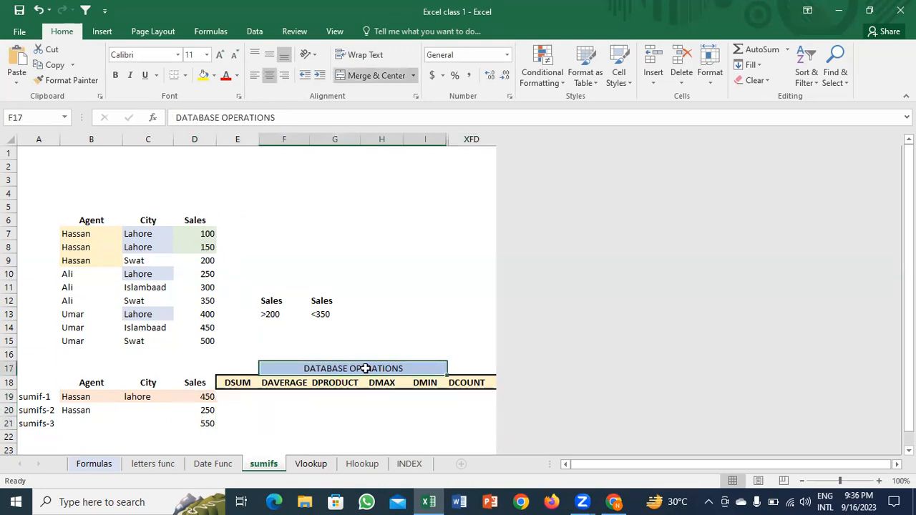
click(236, 383)
key(Right)
key(Right)
key(Right)
key(Right)
key(Right)
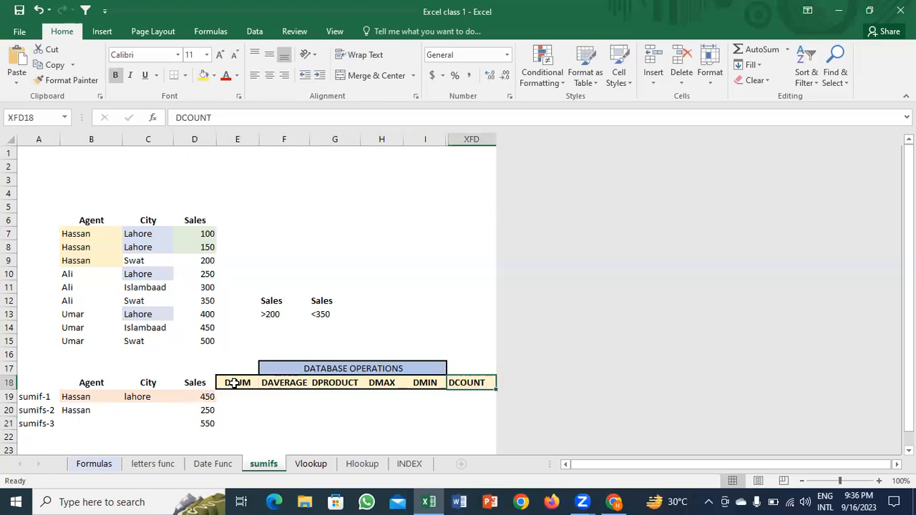
key(Down)
key(Left)
key(Left)
key(Left)
key(Left)
key(Left)
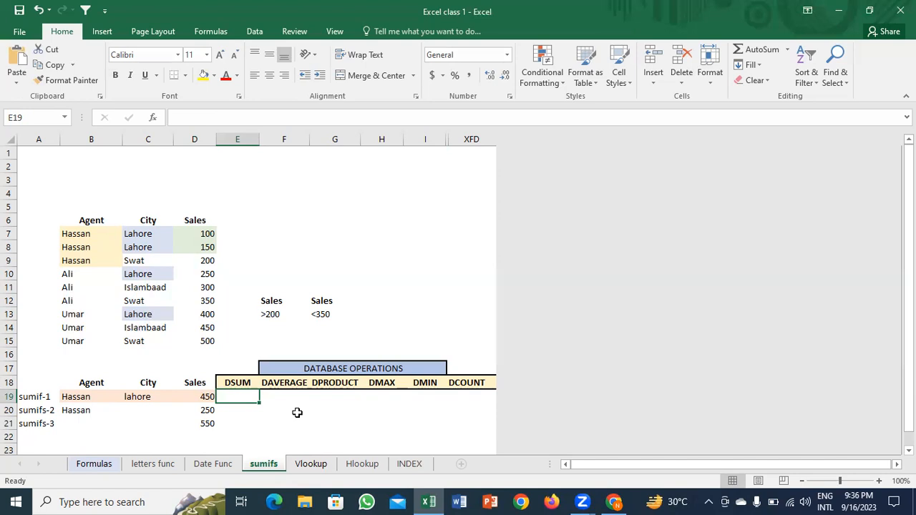
Step: Start a DSUM formula in E19 with the whole sales table including headers, B6:D15, as the database
text(=)
key(BackSpace)
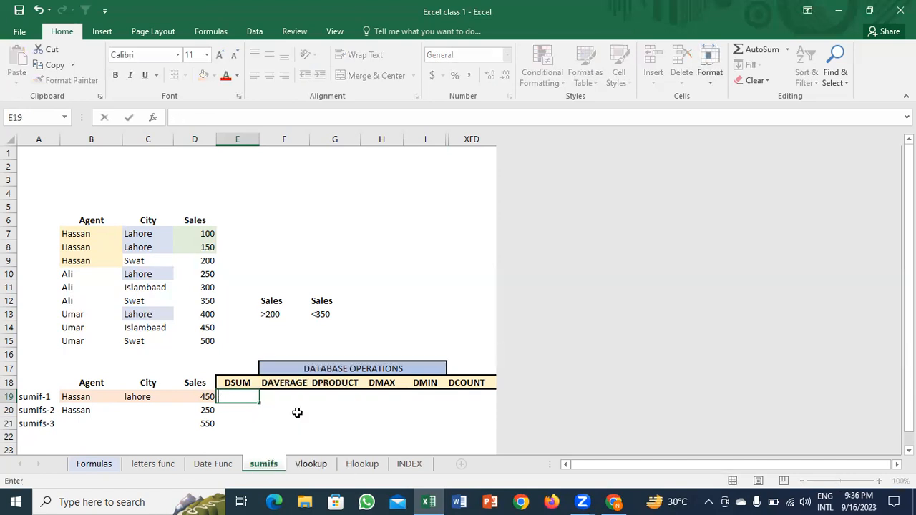
text(=ds)
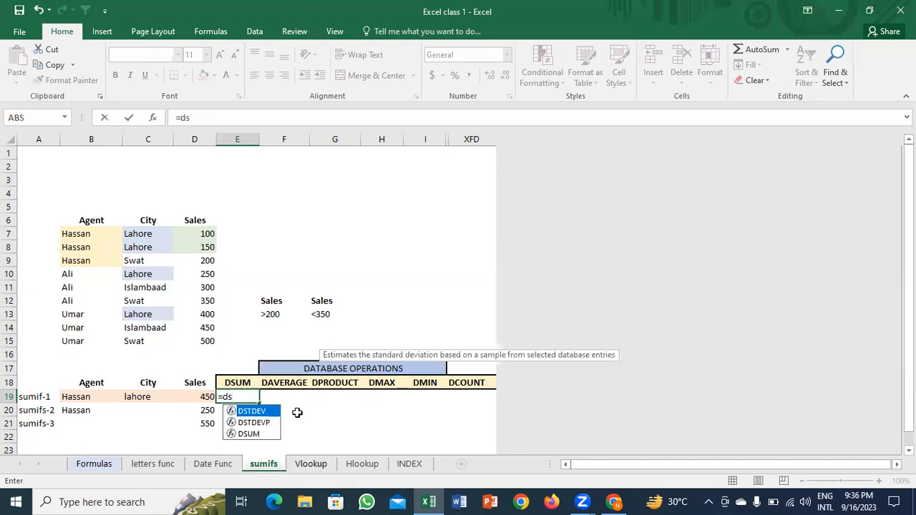
text(um)
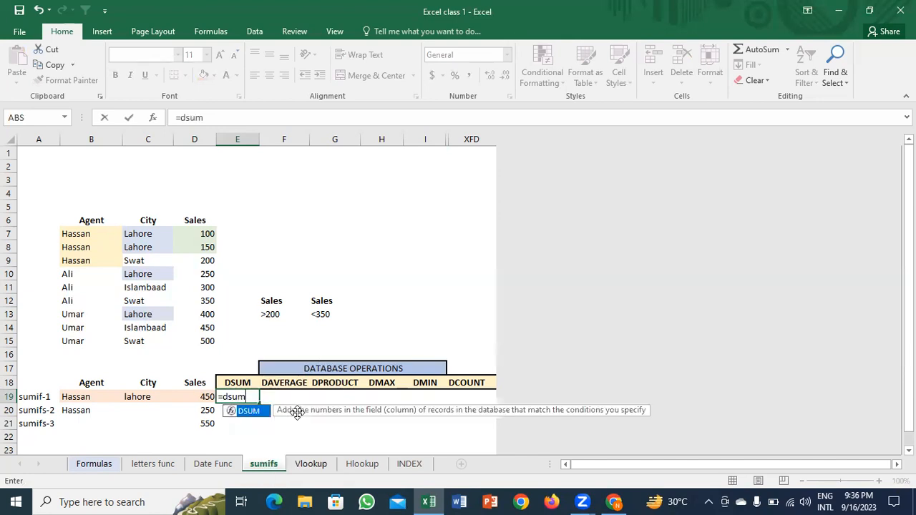
key(Tab)
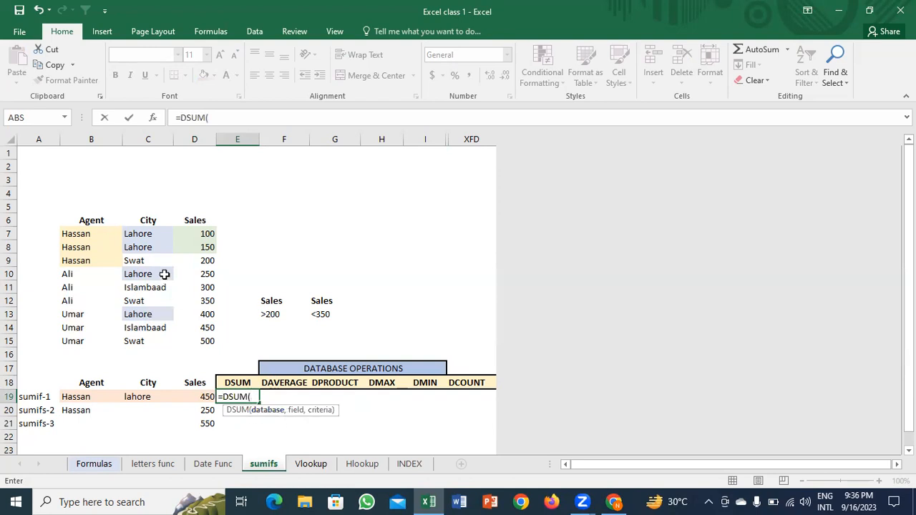
drag(96, 219, 200, 343)
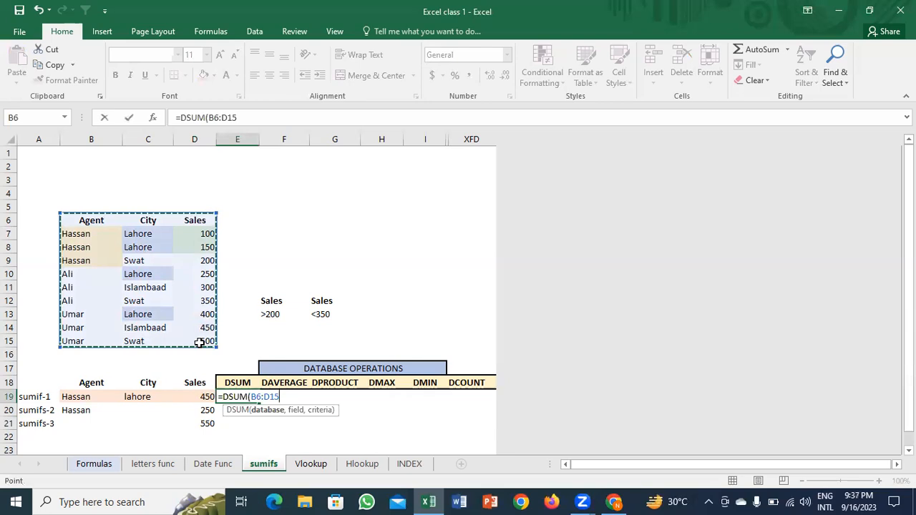
text(,)
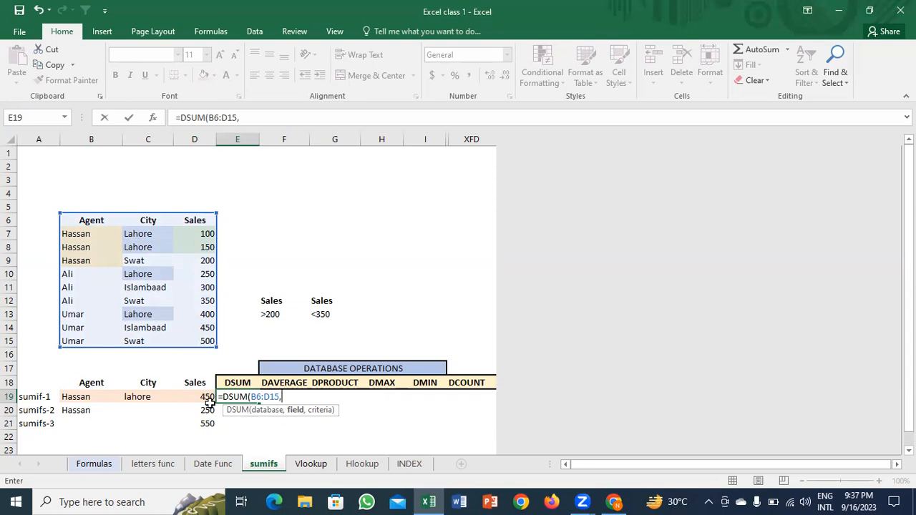
click(199, 232)
drag(198, 316, 199, 332)
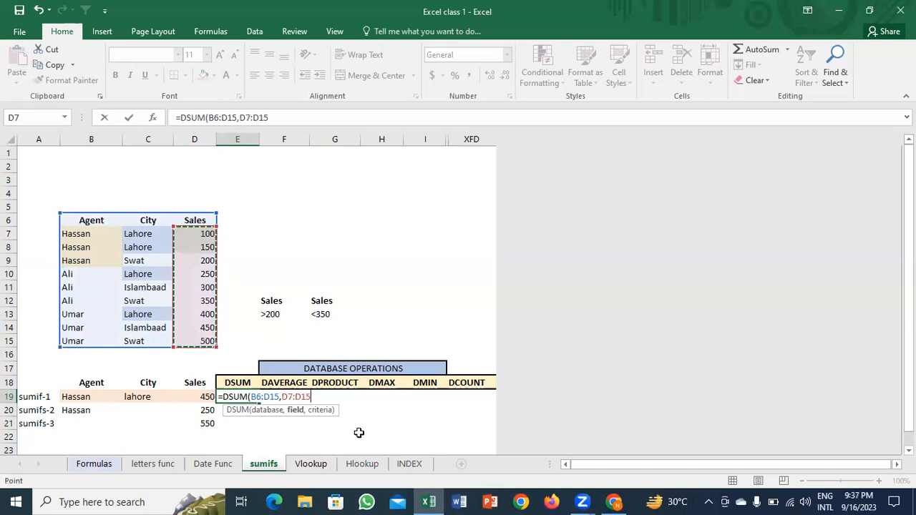
key(BackSpace)
key(BackSpace)
key(BackSpace)
key(BackSpace)
key(BackSpace)
key(BackSpace)
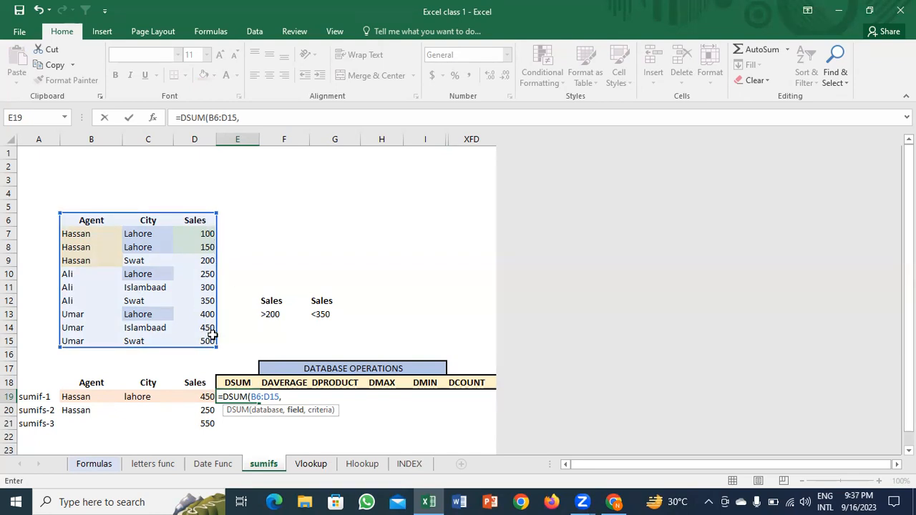
Step: Complete the E19 DSUM formula with the Sales header D6 as the field and the agent criteria B18:B19
click(200, 223)
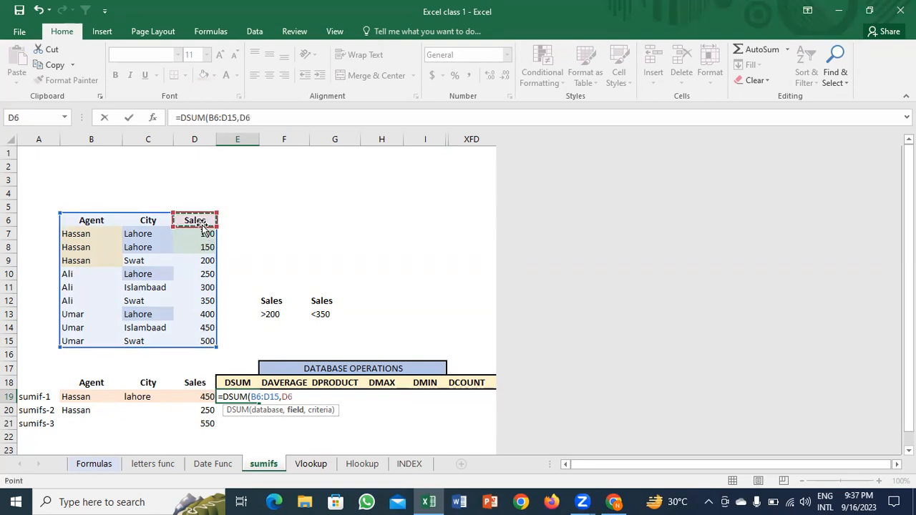
text(,)
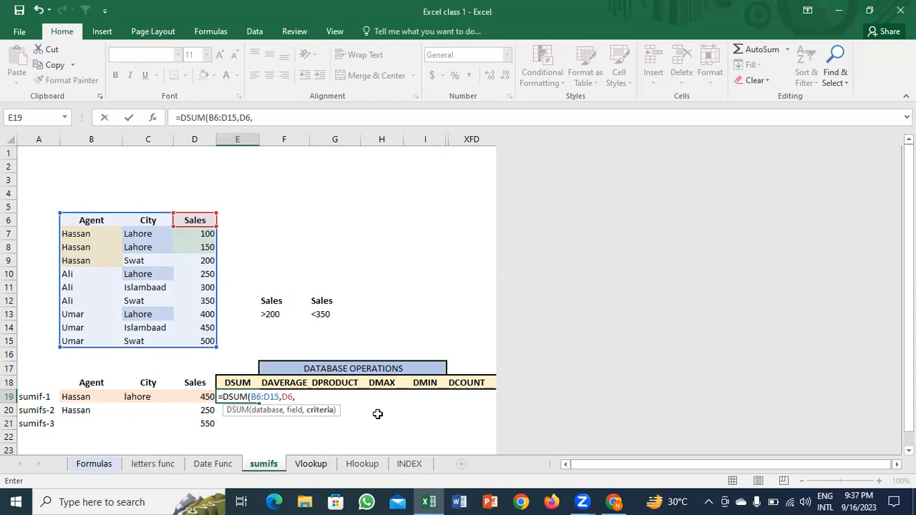
drag(87, 383, 78, 401)
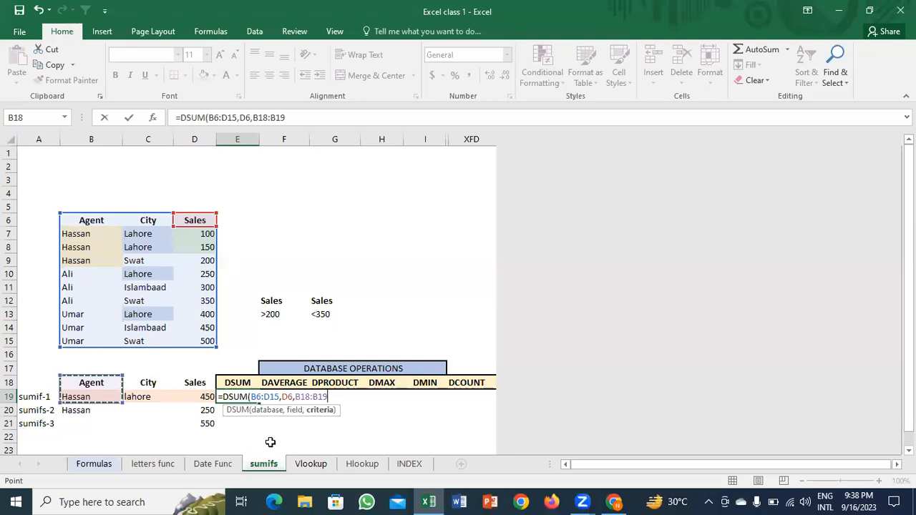
key(Return)
key(Right)
key(Up)
key(Left)
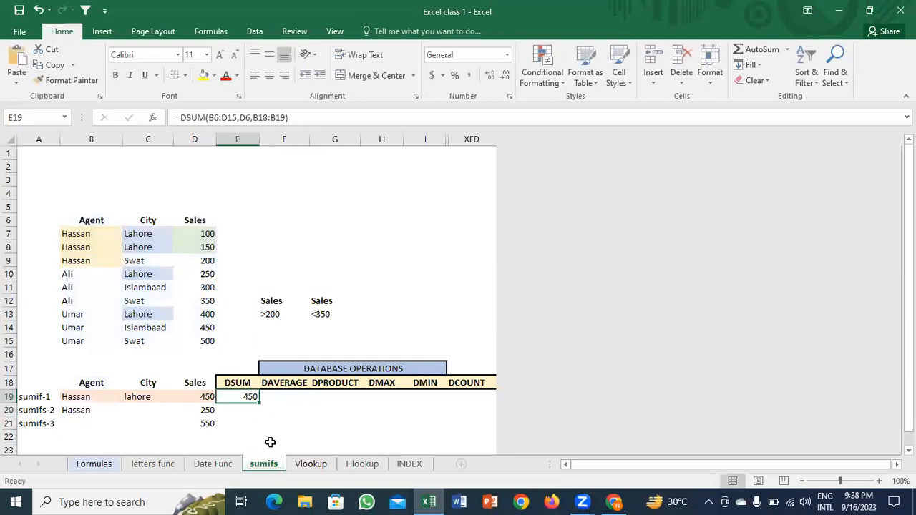
key(F2)
key(Escape)
Step: Start a DSUM formula in E20 with the table B6:D15 as the database
key(Right)
key(Down)
key(Left)
text(=)
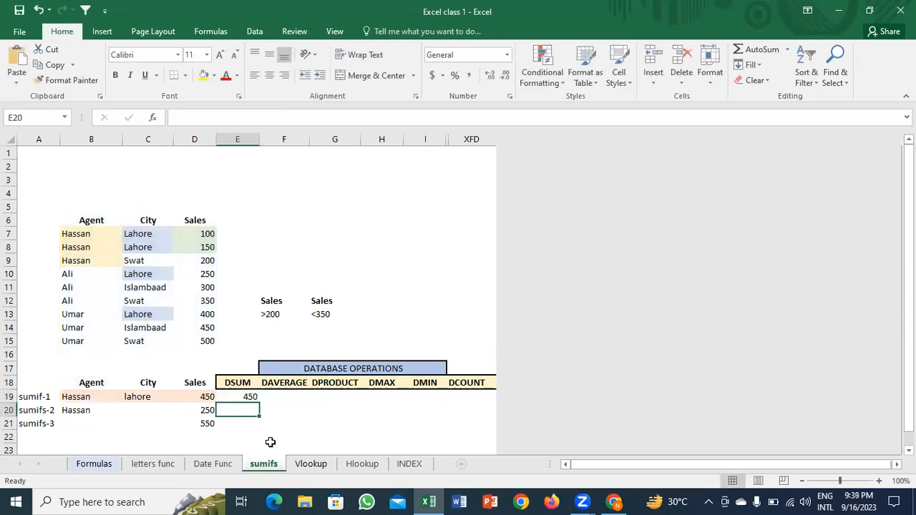
text(dsu)
key(Tab)
key(Left)
key(Left)
key(Up)
key(Up)
key(ctrl+Up)
key(ctrl+Up)
key(Left)
key(shift+Right)
key(shift+Right)
key(shift+Down)
key(shift+Down)
key(shift+Down)
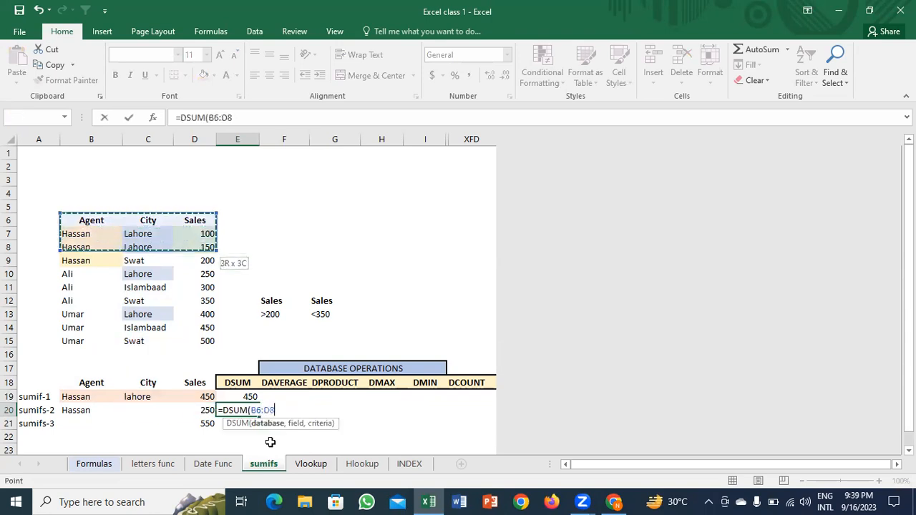
key(ctrl+shift+Down)
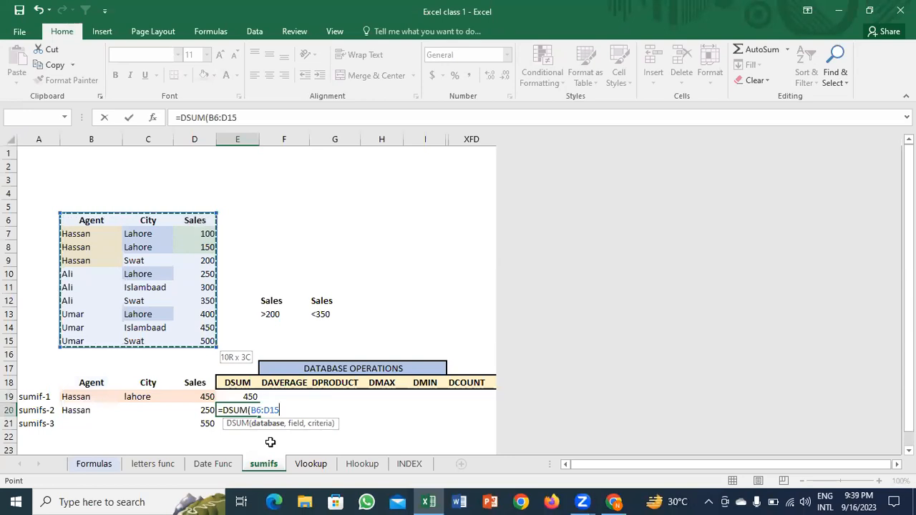
Step: Complete the E20 DSUM formula with D6 as the field and the agent and city criteria B18:C19
text(,)
click(204, 218)
text(,)
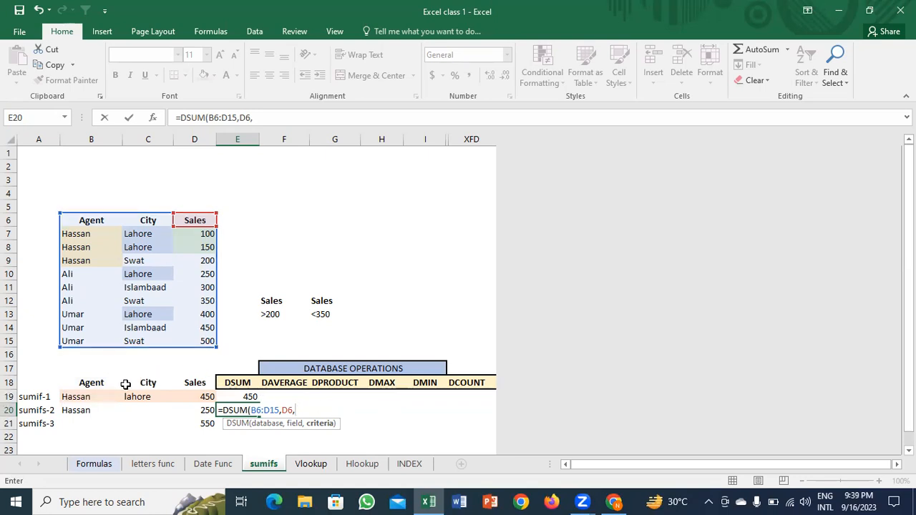
drag(90, 385, 135, 393)
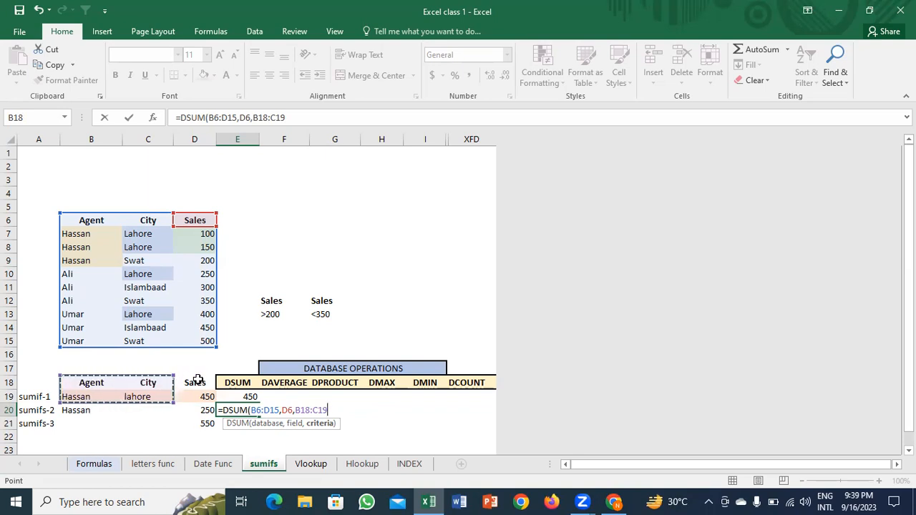
key(Return)
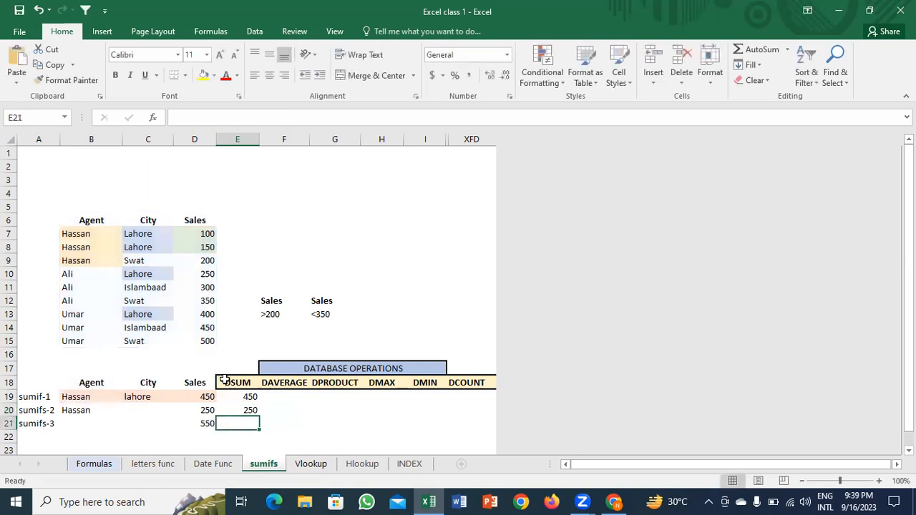
Step: Start a DSUM formula in E21 with the whole sales table including headers, B6:D15, as the database
text(=dsum)
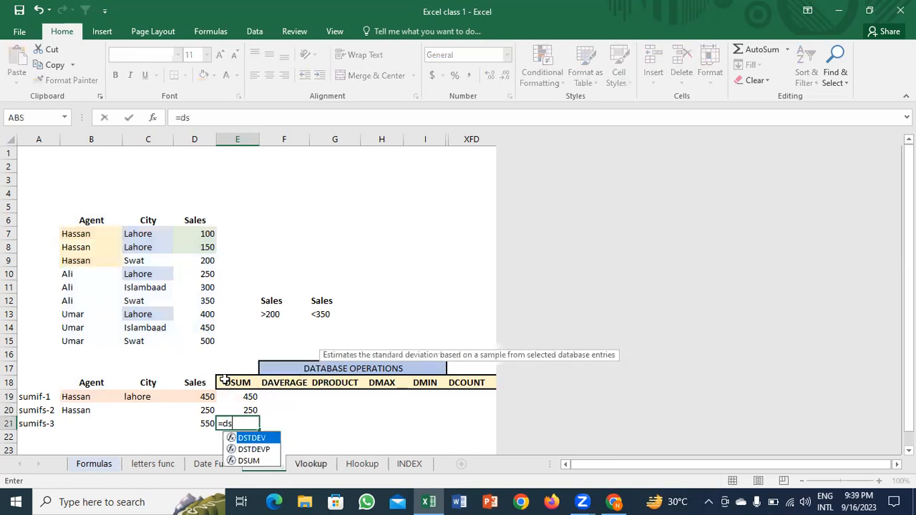
key(Tab)
key(Up)
key(Up)
key(Up)
key(Up)
key(Up)
key(Left)
key(Up)
key(Up)
key(Up)
key(Up)
key(Up)
key(Up)
key(Up)
key(Up)
key(Up)
key(Up)
key(Left)
key(Left)
key(shift+Right)
key(shift+Right)
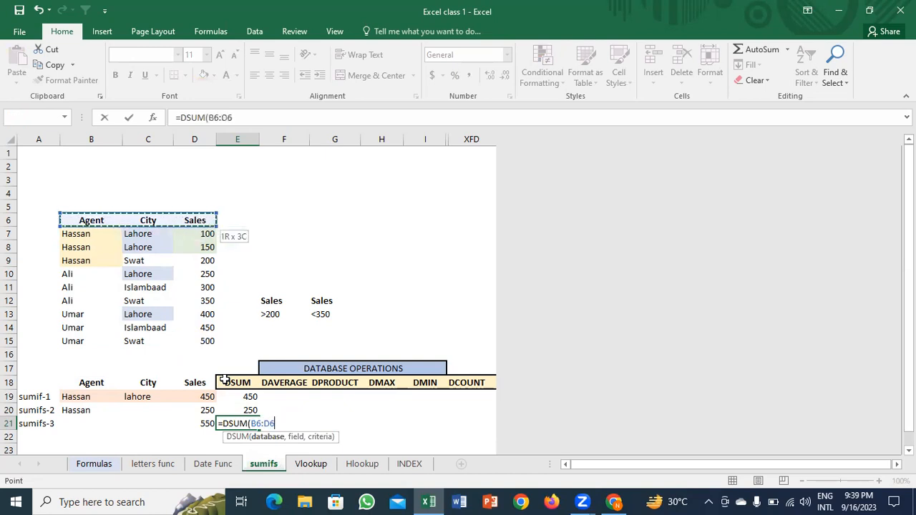
key(shift+Down)
key(shift+Down)
key(shift+Down)
key(shift+Down)
key(shift+Down)
key(shift+Down)
key(shift+Down)
key(shift+Down)
key(shift+Down)
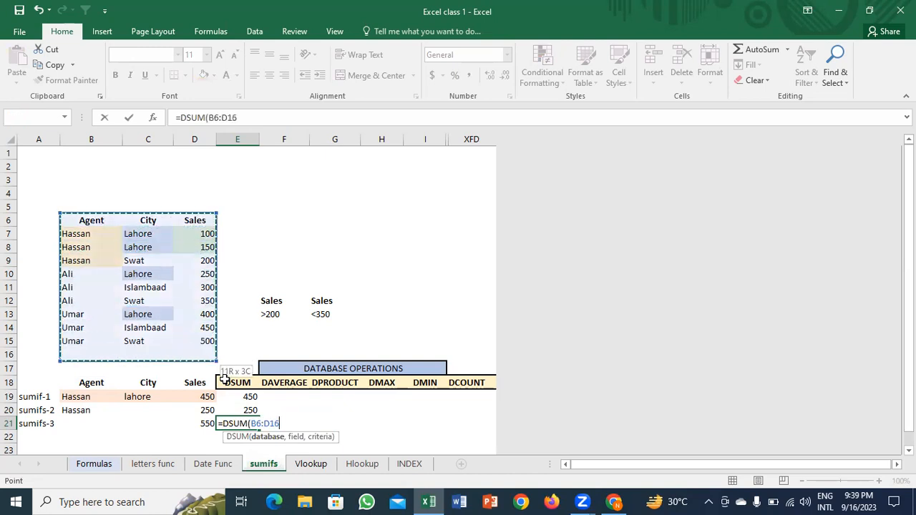
text(,)
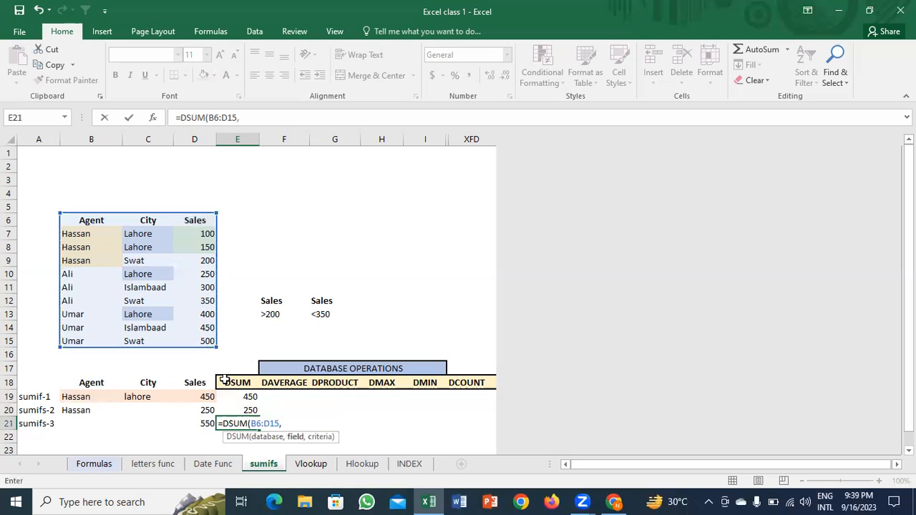
Step: Complete the E21 DSUM formula with the Sales header D6 as the field and the two sales-limit criteria F12:G13
click(200, 221)
text(,)
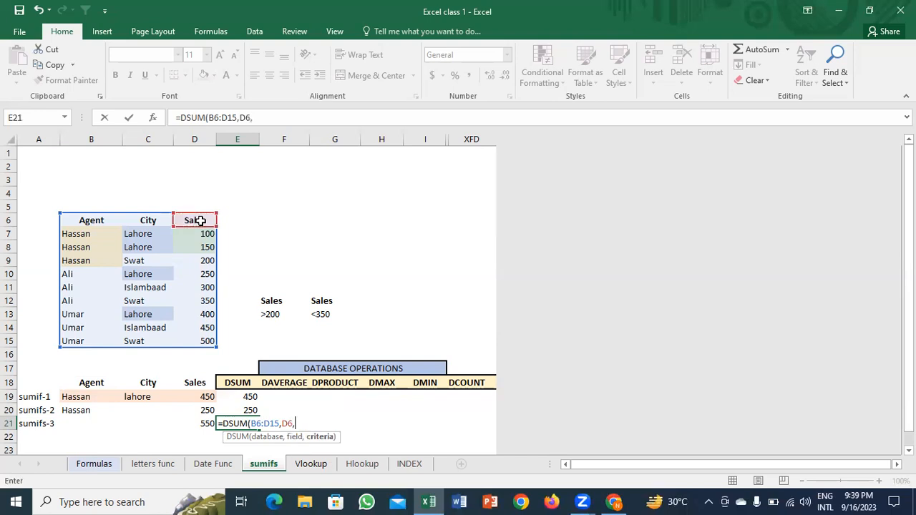
drag(267, 301, 313, 315)
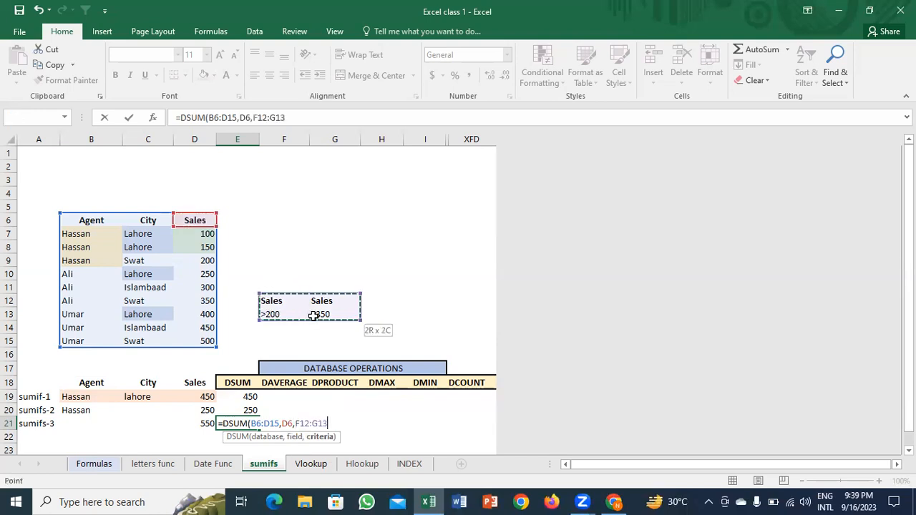
text())
key(Return)
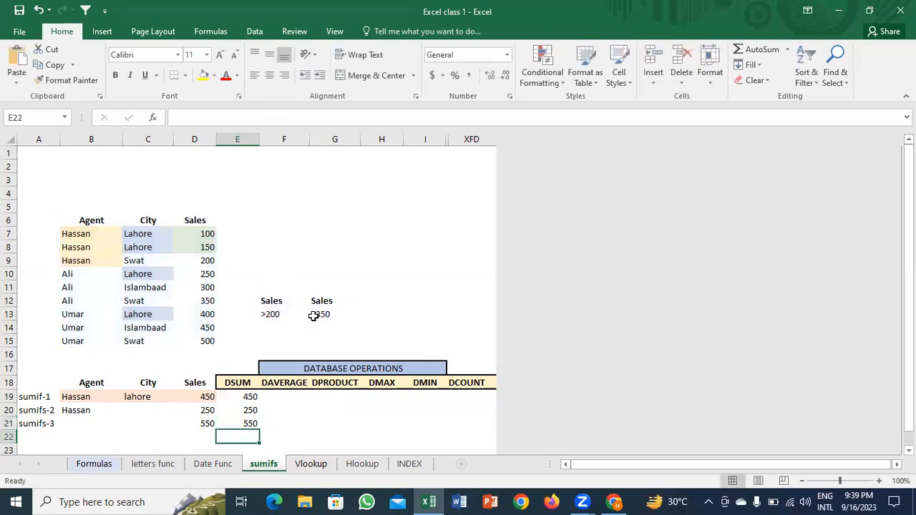
key(Up)
key(Left)
key(Right)
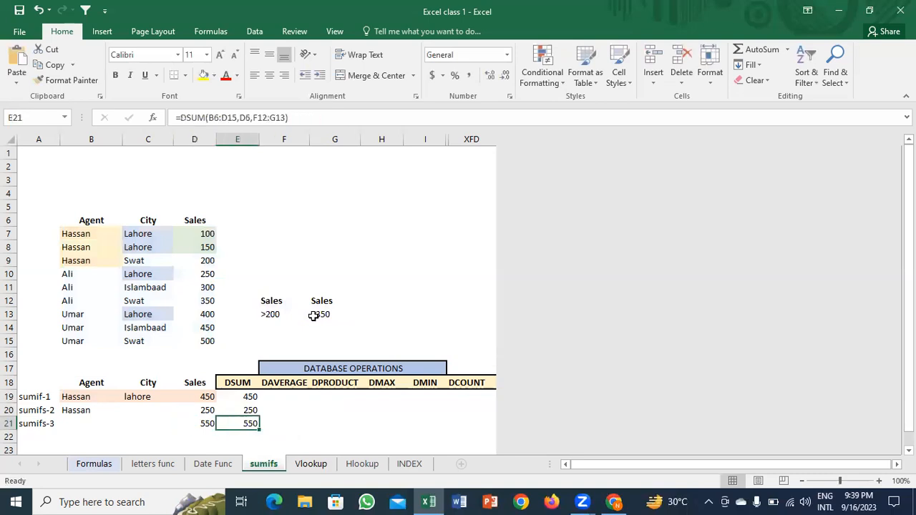
Step: Start a DAVERAGE formula in F19 with the table B6:D15 as the database
key(Up)
key(Up)
key(Right)
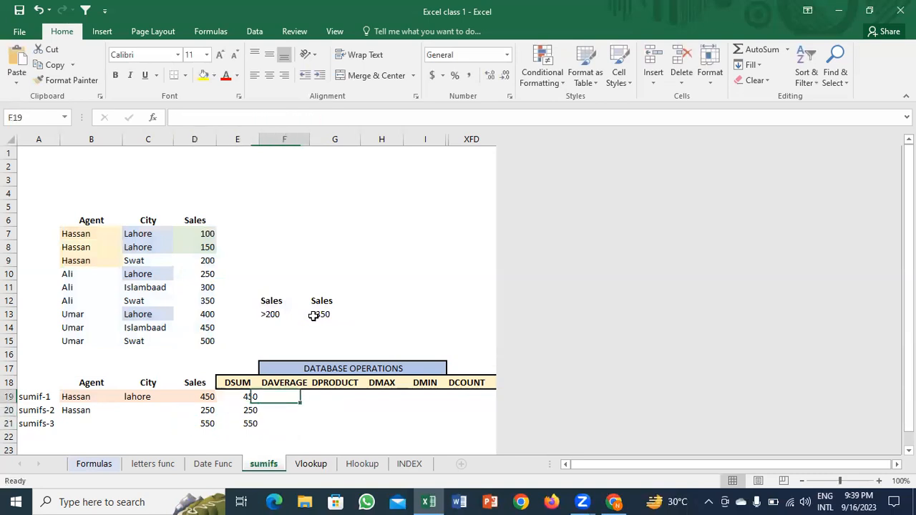
key(Left)
key(Right)
text(=daver)
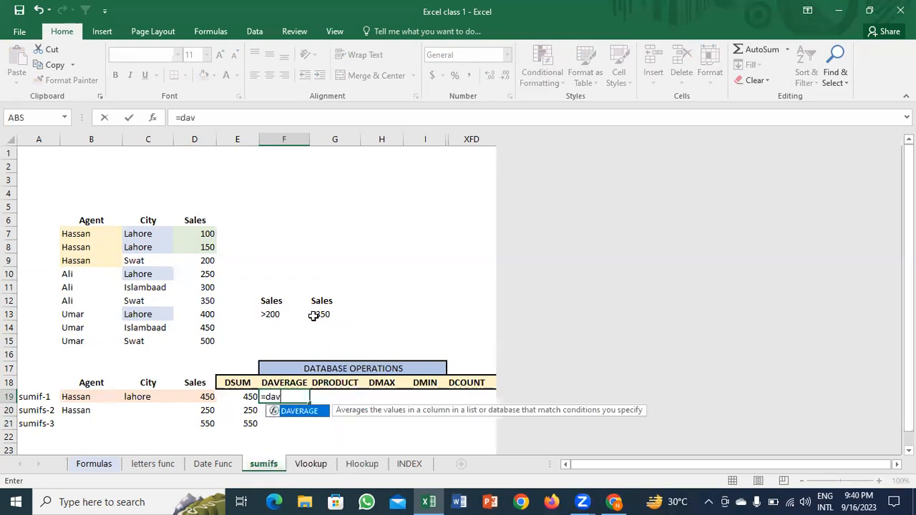
key(Tab)
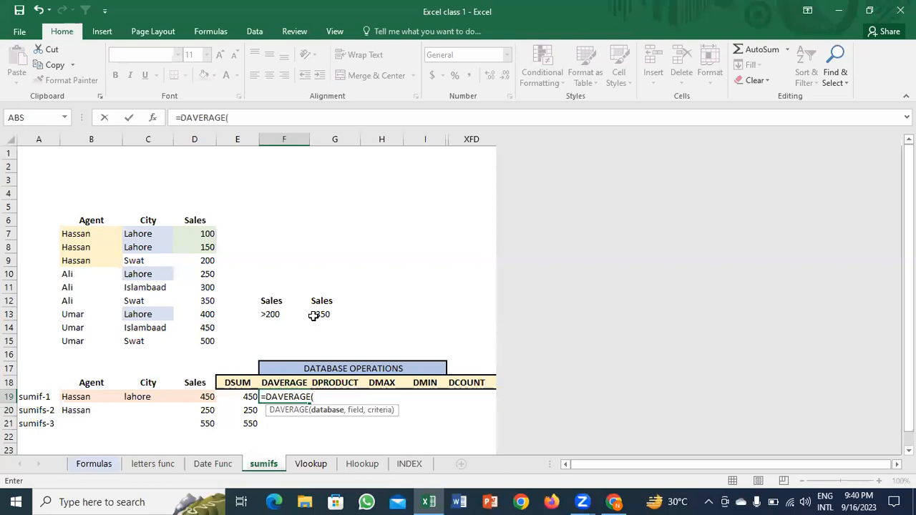
key(Up)
key(Up)
key(Up)
key(Up)
key(Left)
key(Left)
key(Up)
key(Up)
key(Up)
key(Up)
key(Up)
key(Up)
key(Up)
key(Up)
key(Up)
key(Left)
key(Left)
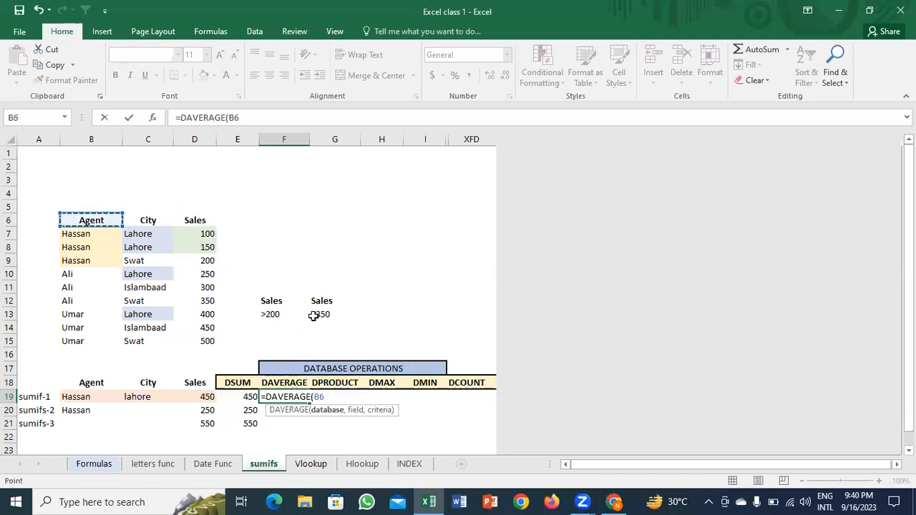
key(shift+Right)
key(shift+Right)
key(shift+Down)
key(shift+Down)
key(shift+Down)
key(shift+Down)
key(shift+Down)
key(shift+Down)
key(shift+Down)
key(shift+Down)
key(shift+Down)
text(,)
Step: Complete the F19 DAVERAGE formula with D6 as the field and agent criteria B18:B19, and check it against the sales in D7:D9
click(189, 219)
text(,)
click(87, 383)
drag(87, 383, 91, 394)
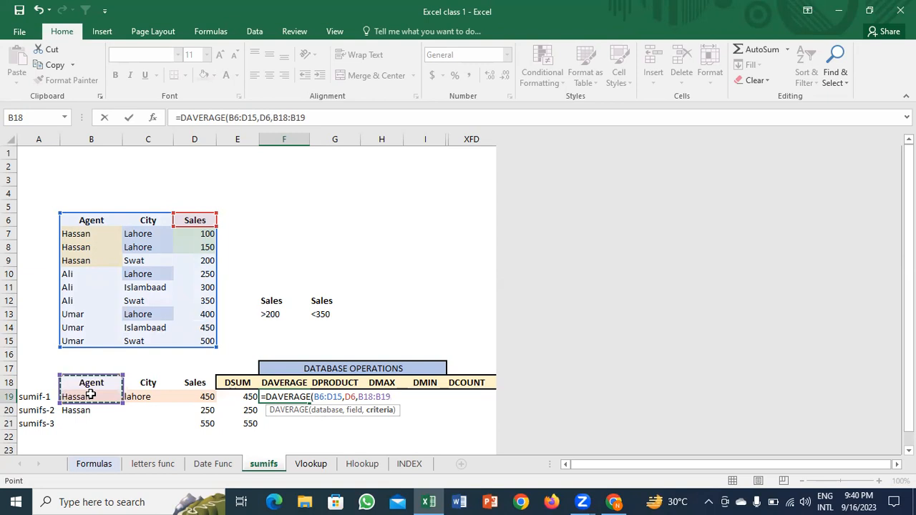
key(Return)
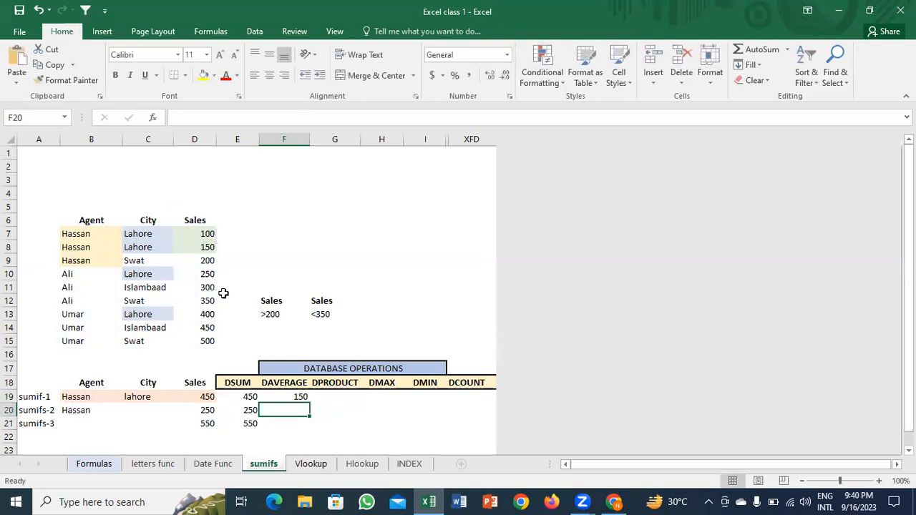
drag(205, 236, 206, 260)
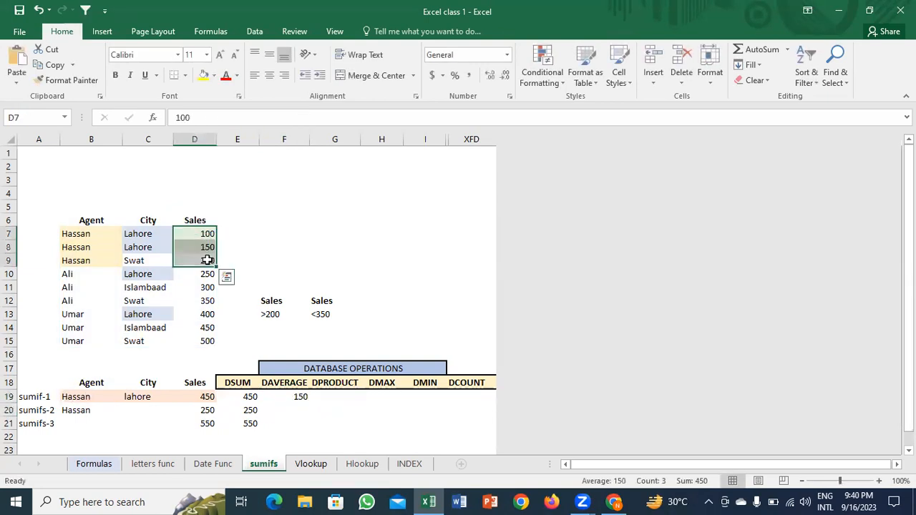
click(409, 68)
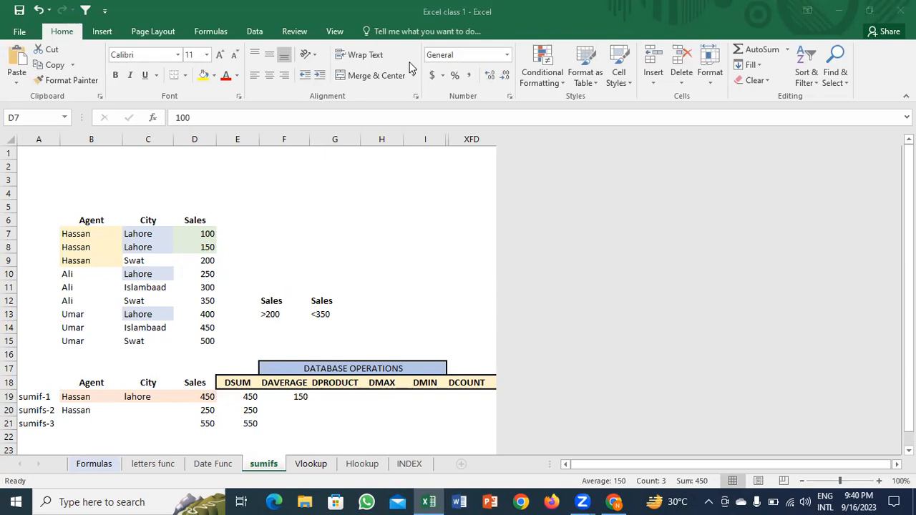
Step: Start a DPRODUCT formula in G19 with the table B6:D15 as the database
click(335, 404)
click(340, 402)
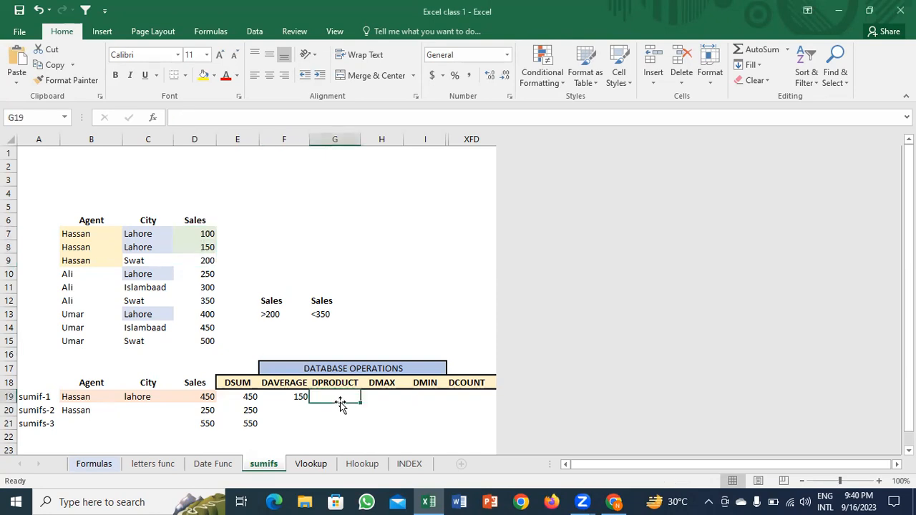
click(322, 412)
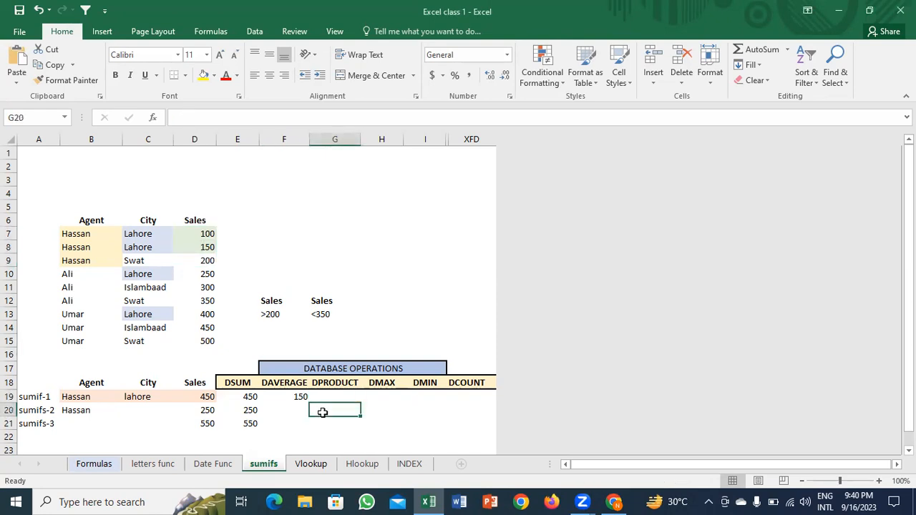
click(330, 424)
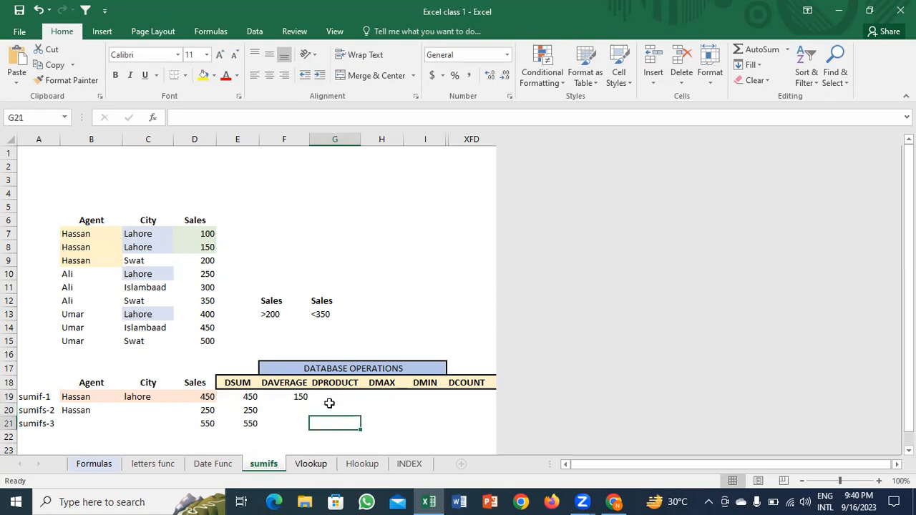
click(330, 394)
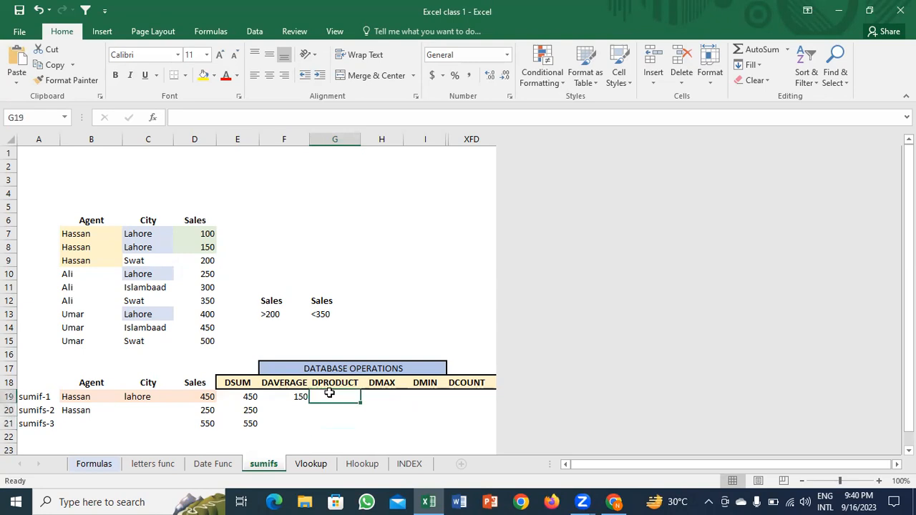
text(=)
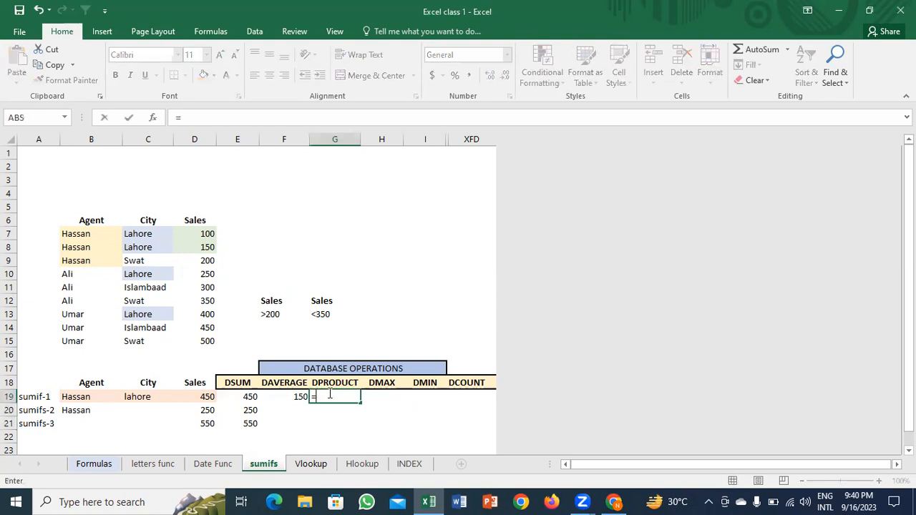
text(dprodu)
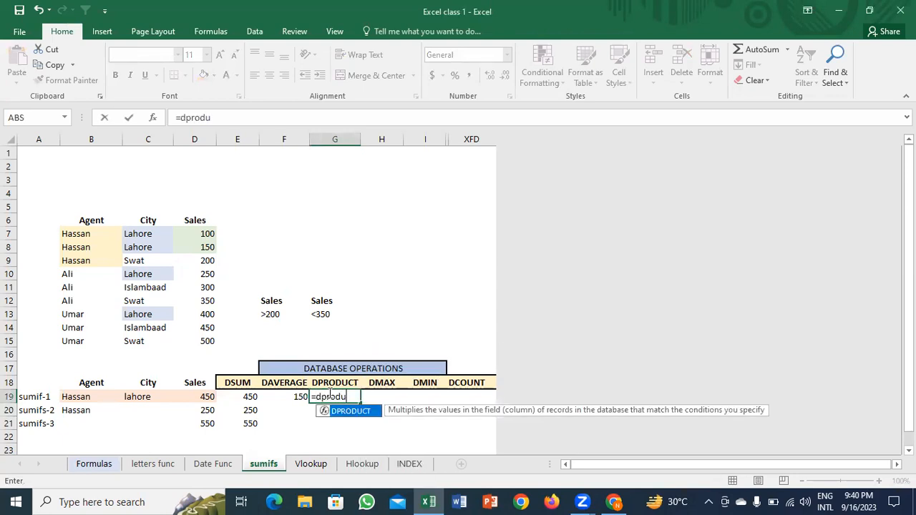
key(Tab)
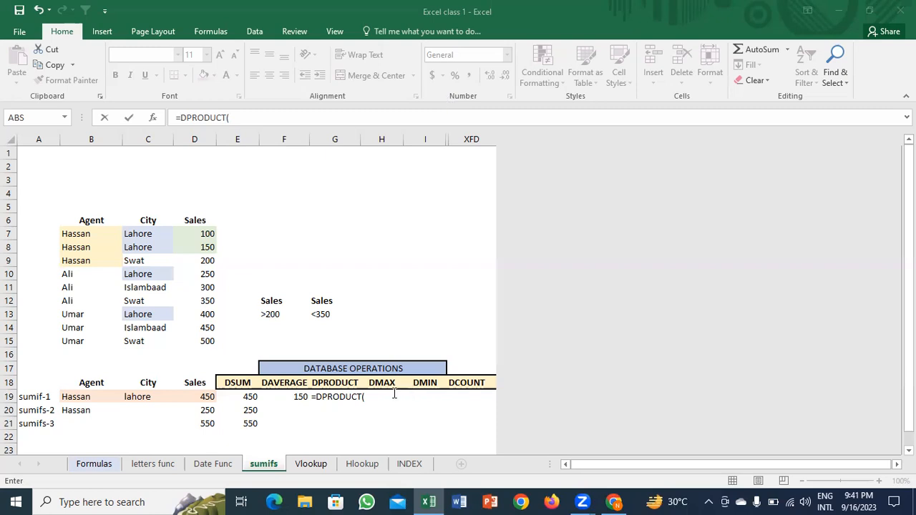
drag(88, 222, 193, 336)
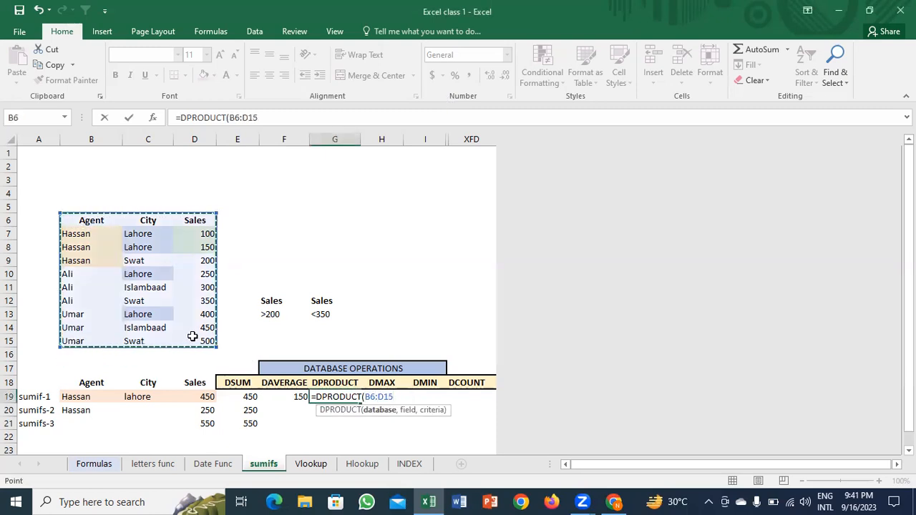
text(,)
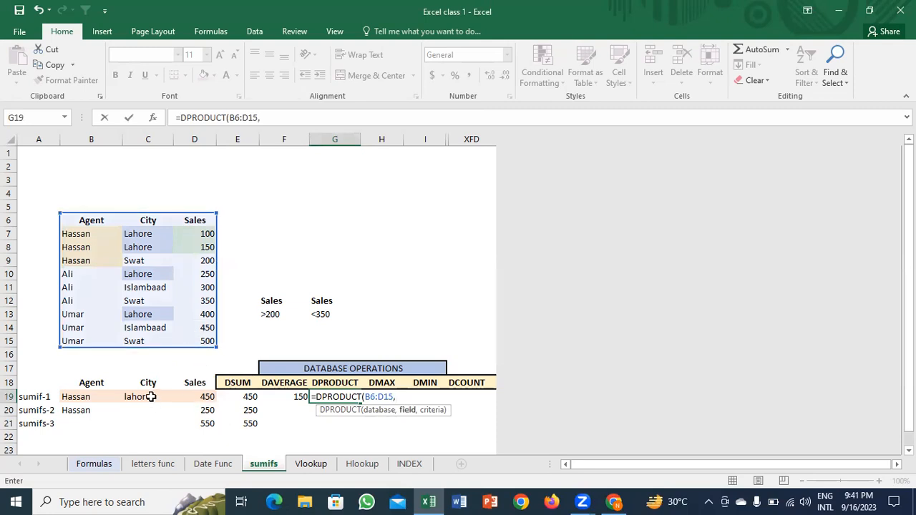
Step: Complete the G19 DPRODUCT formula with D6 as the field and agent and city criteria B18:C19, and check the matching sales in D7:D8
click(188, 219)
text(,)
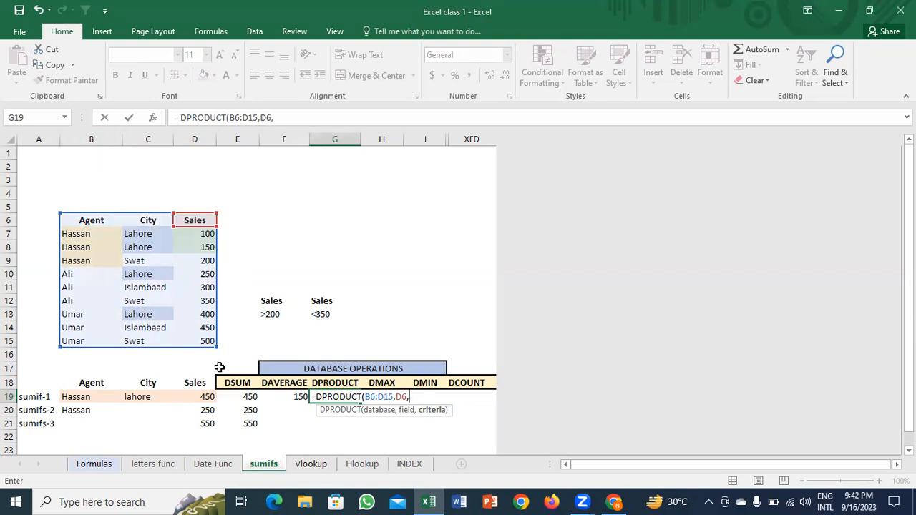
drag(82, 382, 126, 392)
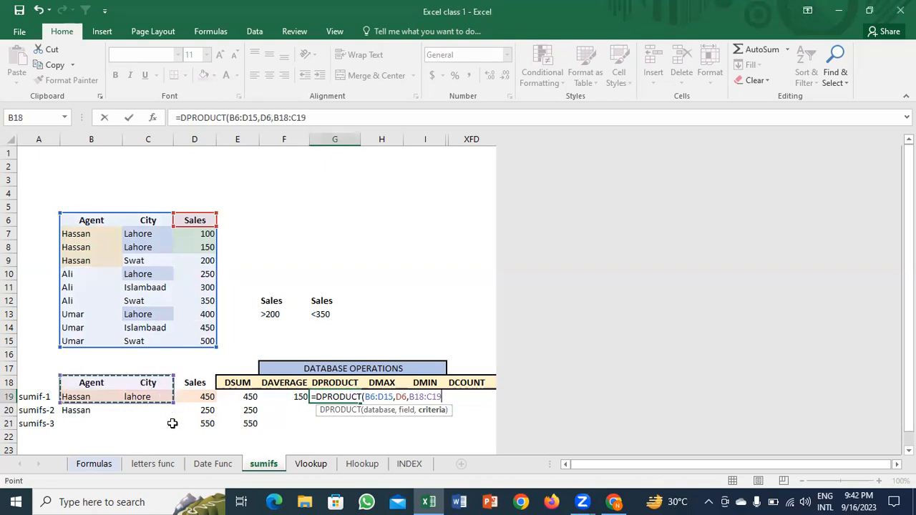
key(Return)
key(Return)
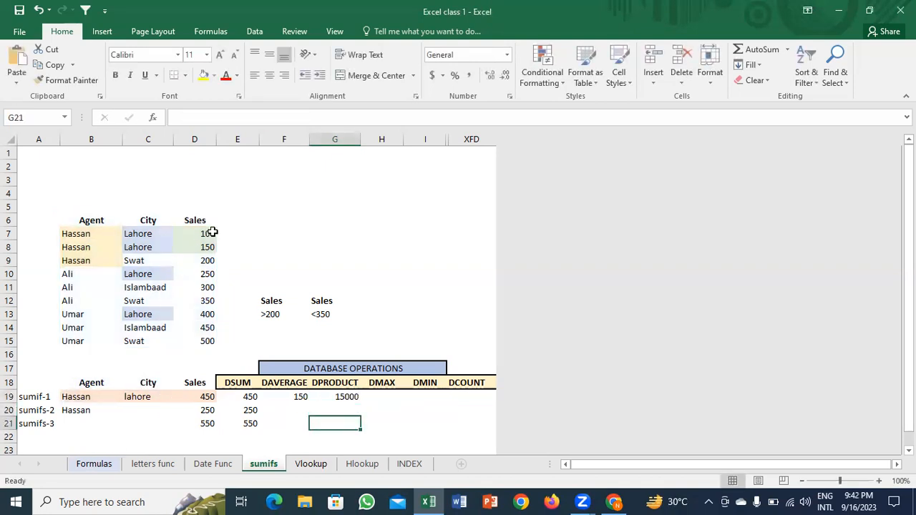
drag(203, 235, 206, 248)
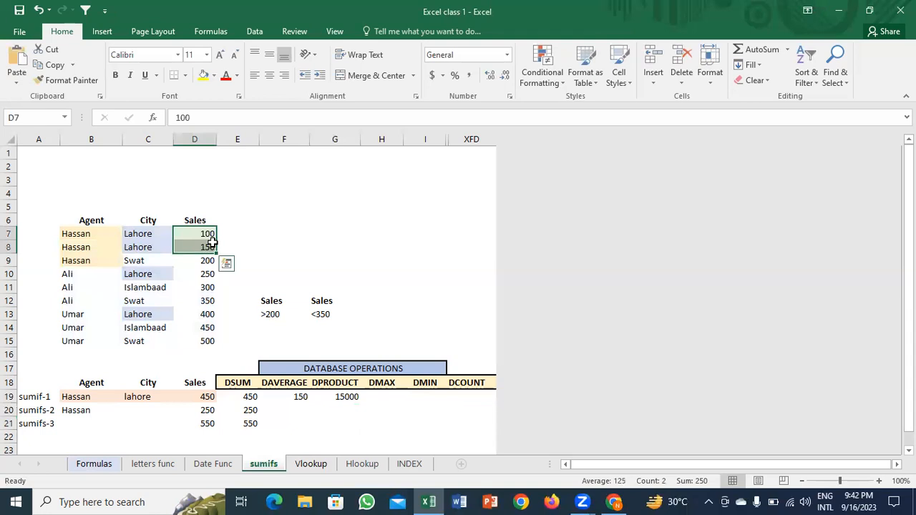
Step: Start a DMAX formula in H19 with the table B6:D15 as the database
click(392, 397)
text(=d)
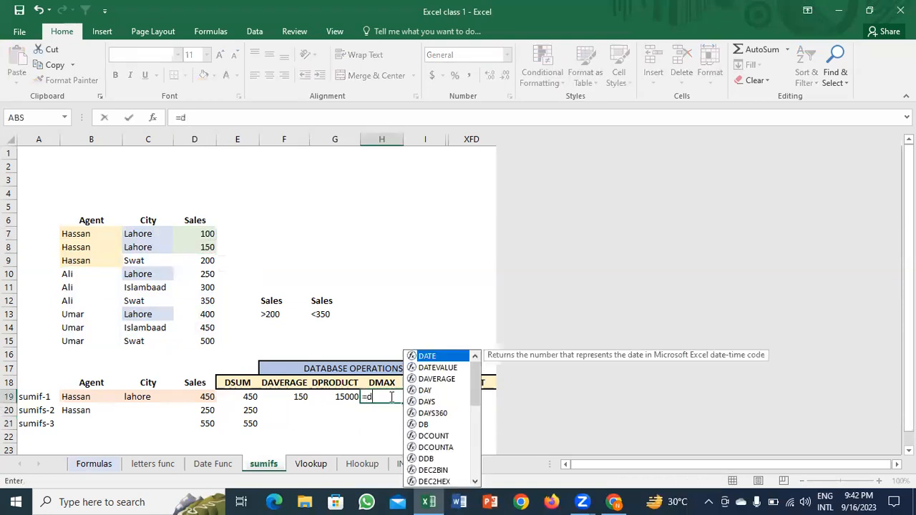
text(max)
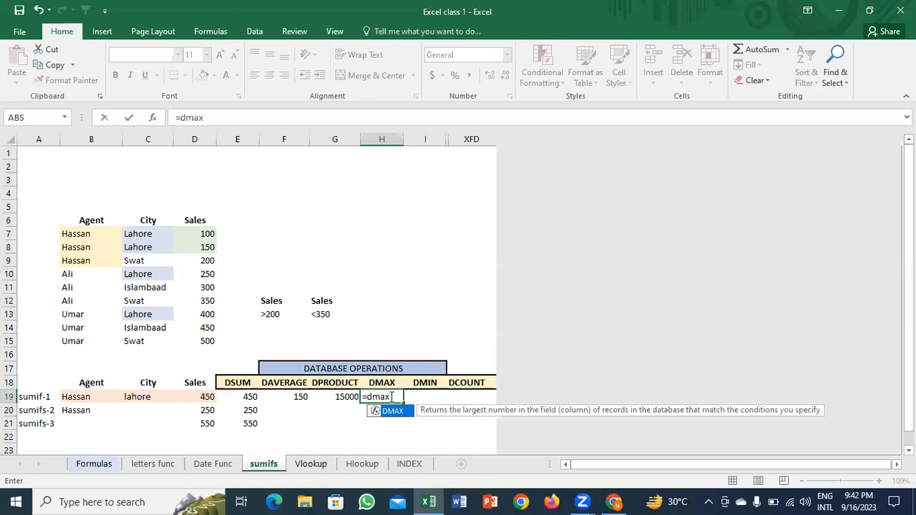
key(Tab)
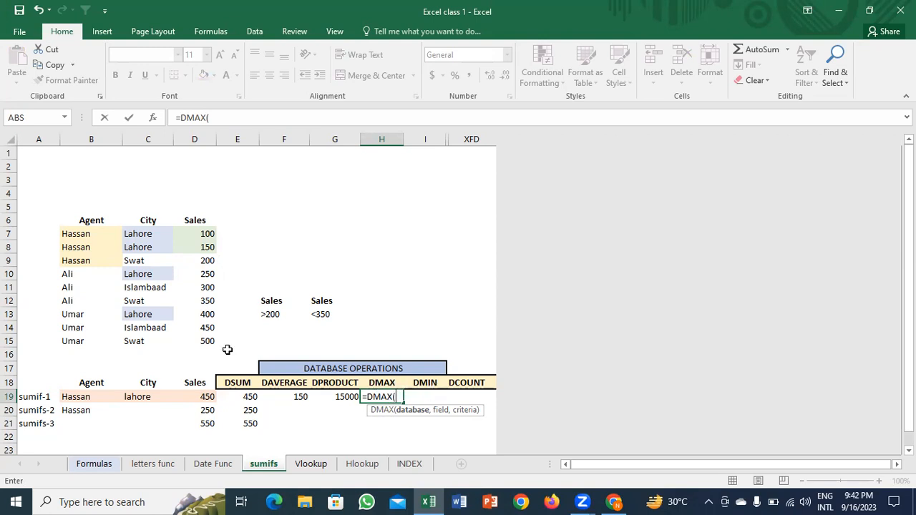
drag(76, 217, 207, 340)
text(,)
Step: Complete the H19 DMAX formula with D6 as the field and the >200 sales criteria F12:F13, and check the matching sales in D10:D15
click(192, 224)
text(,)
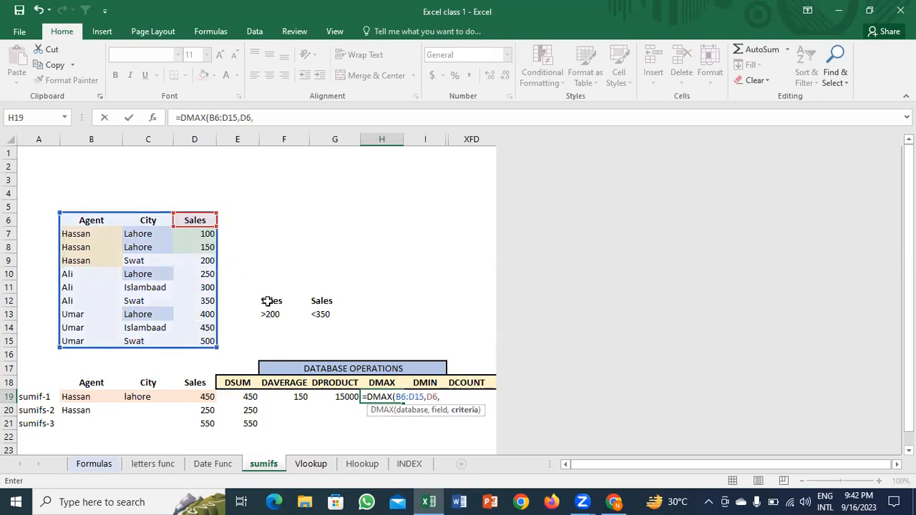
drag(272, 309, 268, 301)
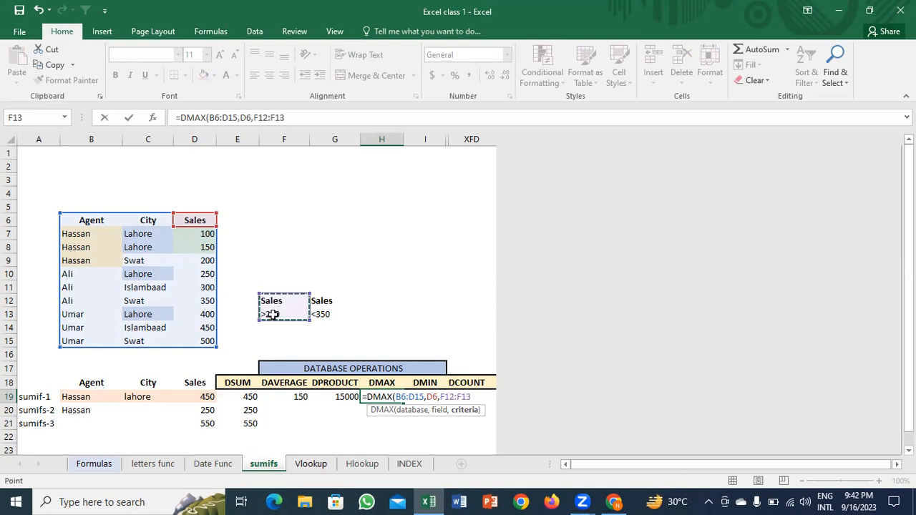
key(Return)
drag(203, 275, 208, 343)
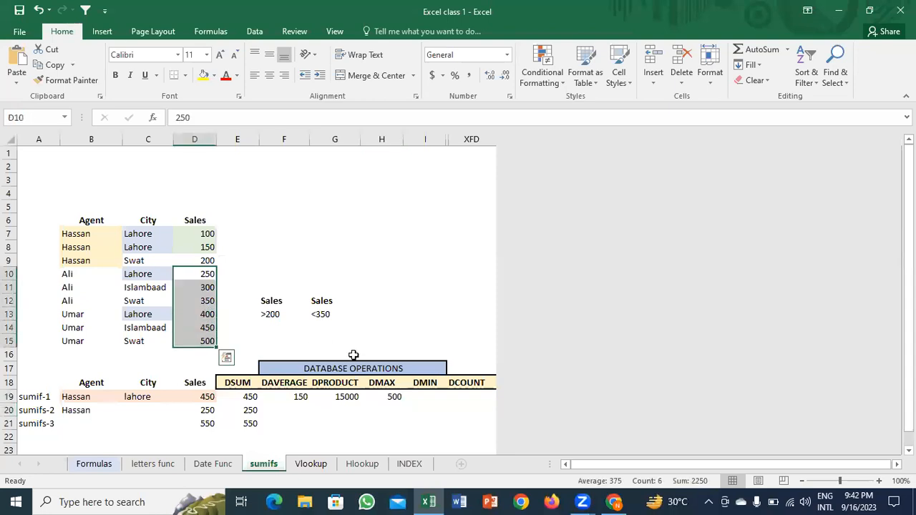
Step: Enter a DMIN formula in I19 for the table B6:D15, with D6 as the field and the >200 sales criteria F12:F13
click(423, 401)
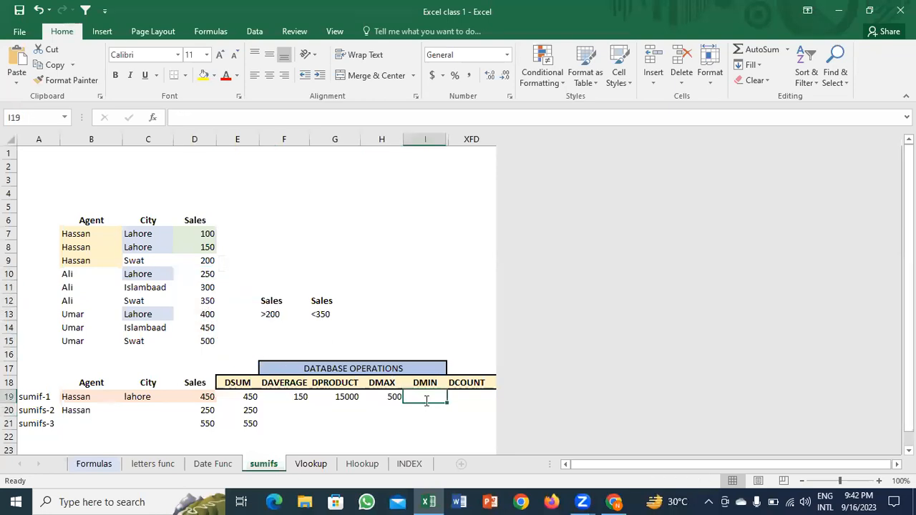
text(=dmi)
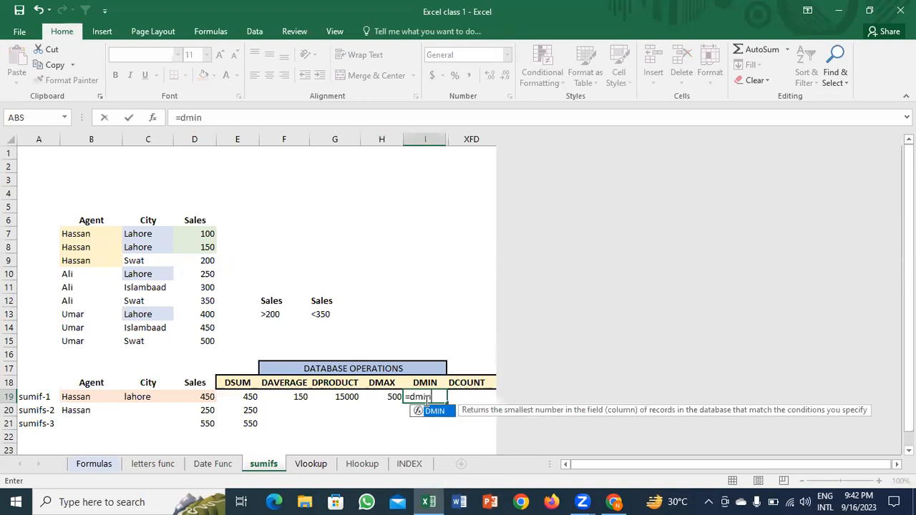
text(n)
key(Tab)
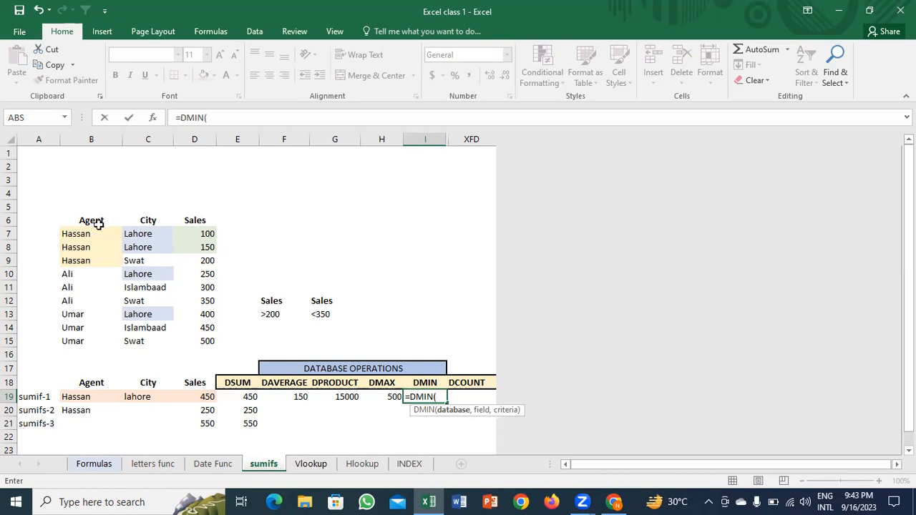
drag(80, 224, 197, 339)
text(,)
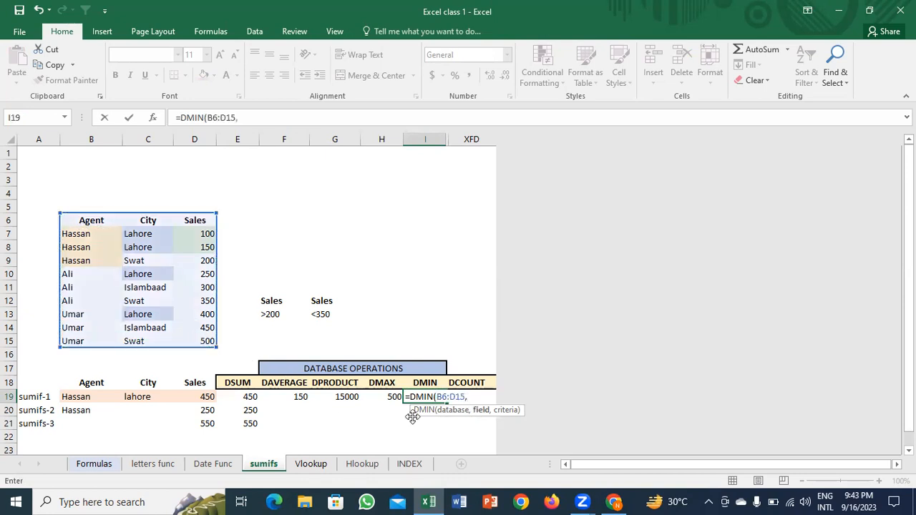
click(204, 222)
text(,)
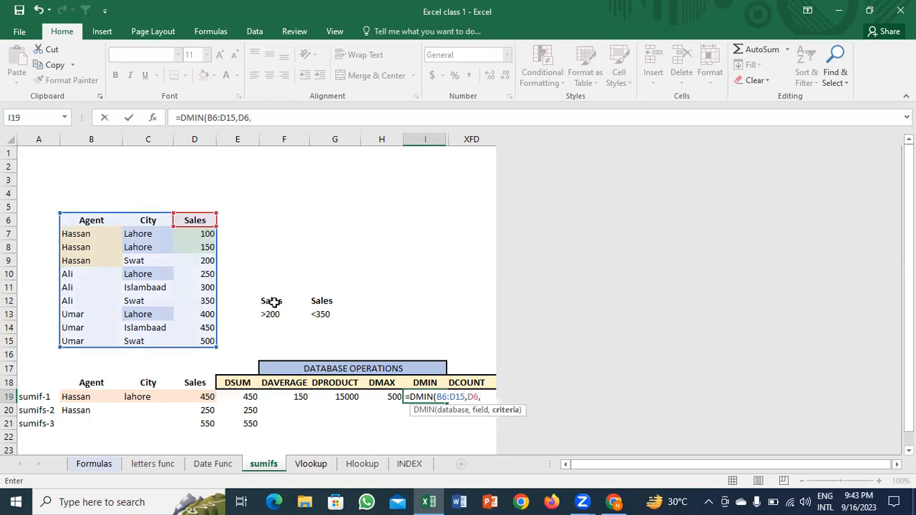
drag(271, 300, 279, 315)
key(Return)
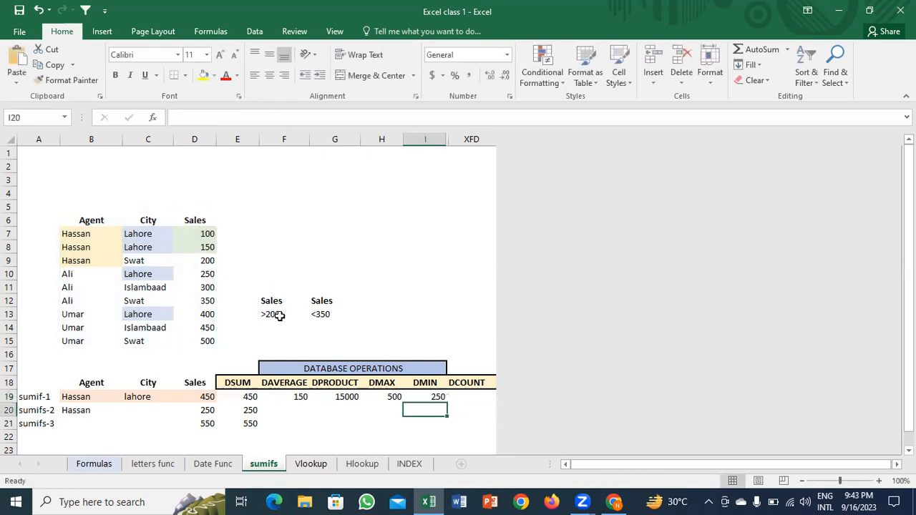
Step: Start a DCOUNT formula in XFD19, under the DCOUNT heading, with the table B6:D15 as the database
key(Right)
key(Up)
text(=d)
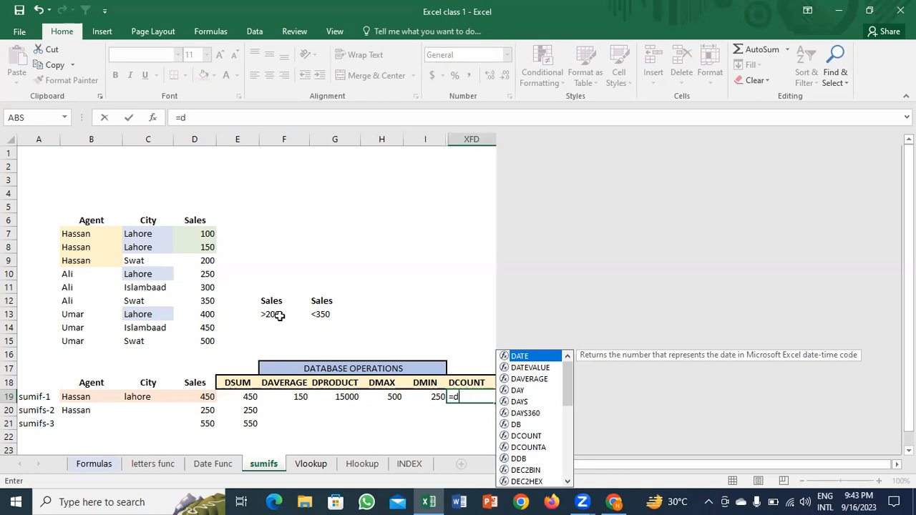
key(Tab)
key(BackSpace)
key(BackSpace)
key(BackSpace)
key(BackSpace)
text(coun)
key(Tab)
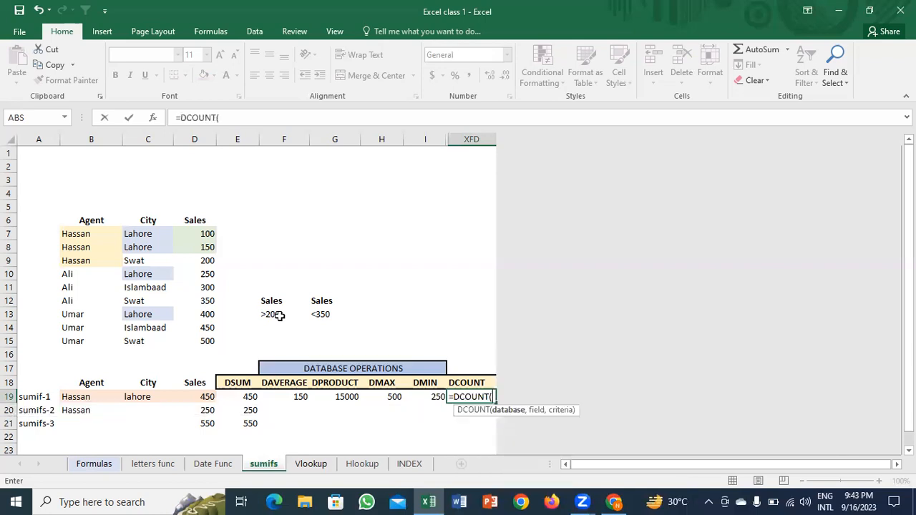
drag(84, 218, 192, 339)
text(,)
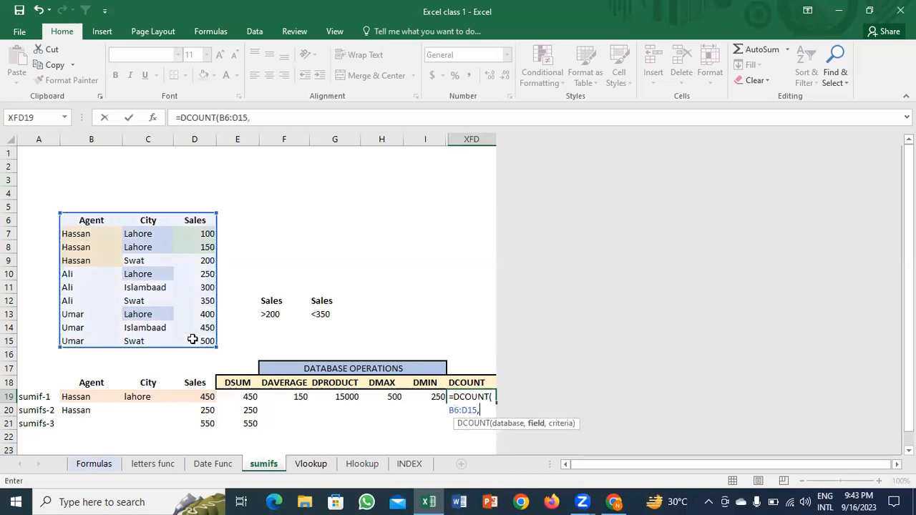
Step: Pick the Sales heading D6 as the field and change the function in XFD19 to DCOUNTA
click(193, 219)
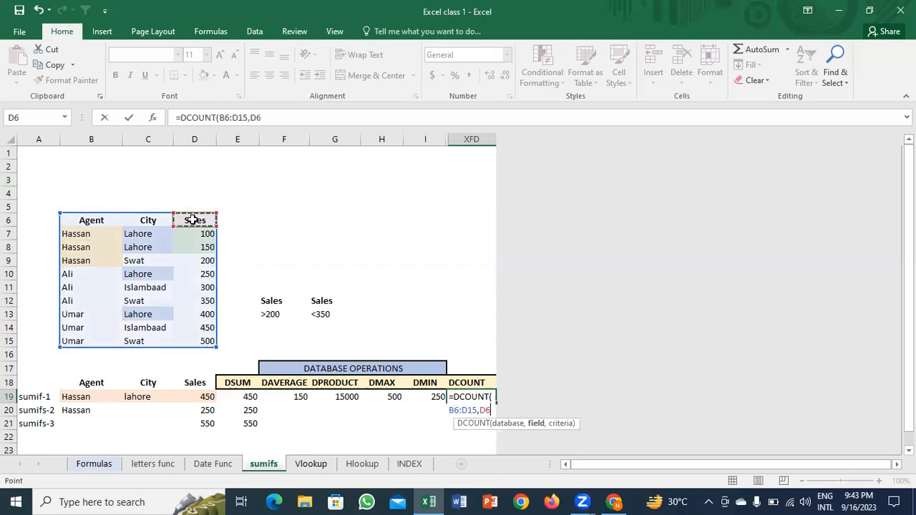
click(154, 220)
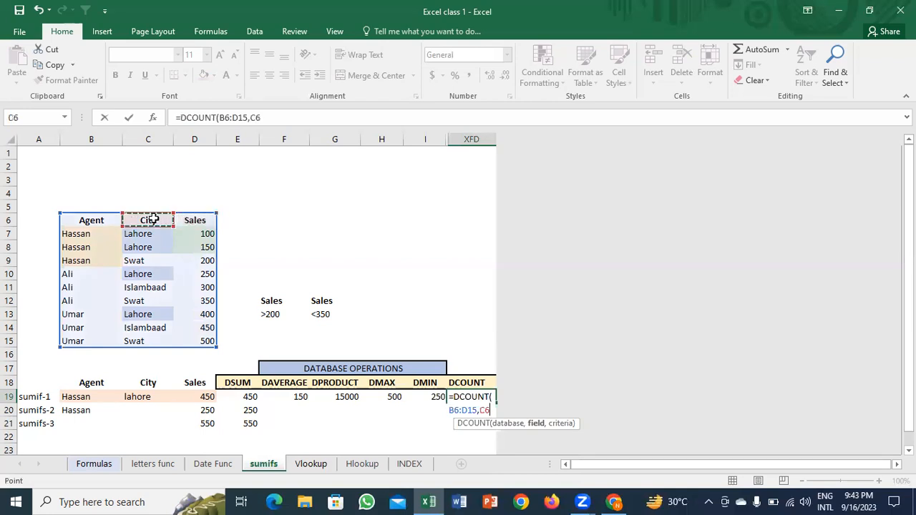
click(195, 224)
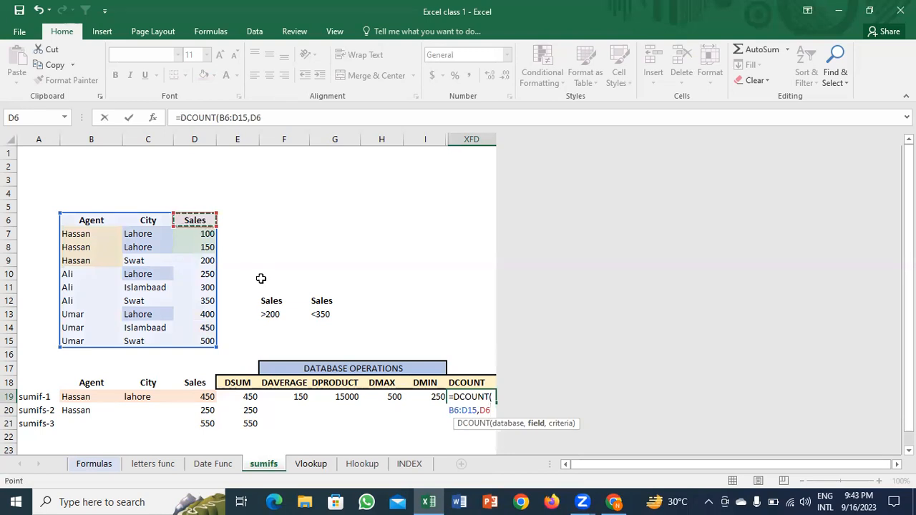
click(491, 398)
text(a)
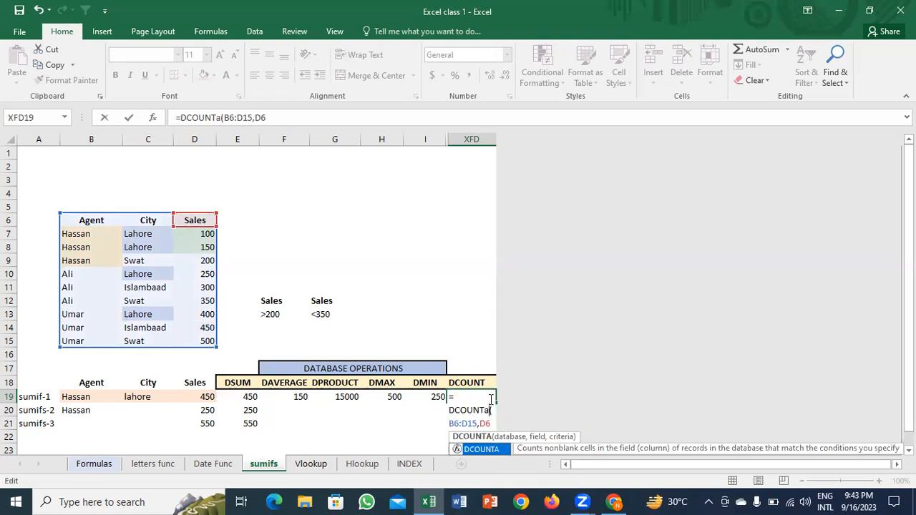
double_click(505, 456)
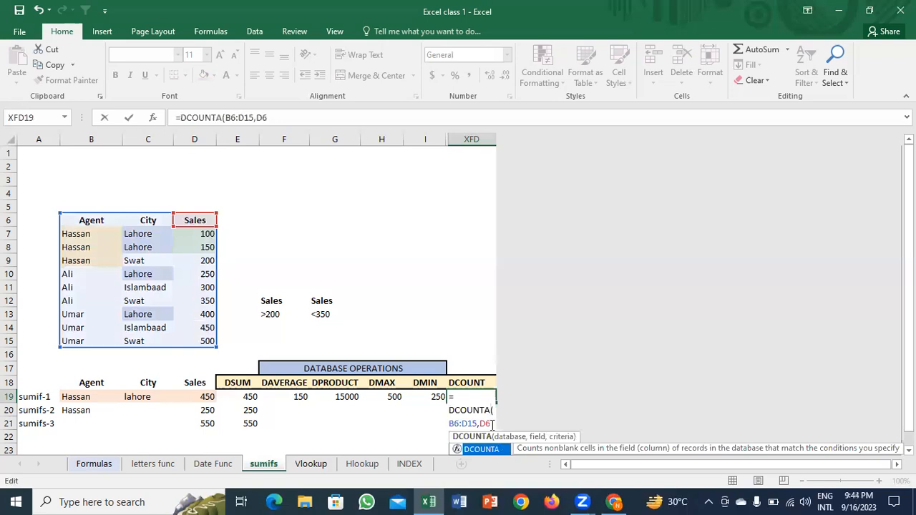
Step: Remove the D6 field argument from the DCOUNTA formula, keeping the database B6:D15
click(492, 425)
text(,)
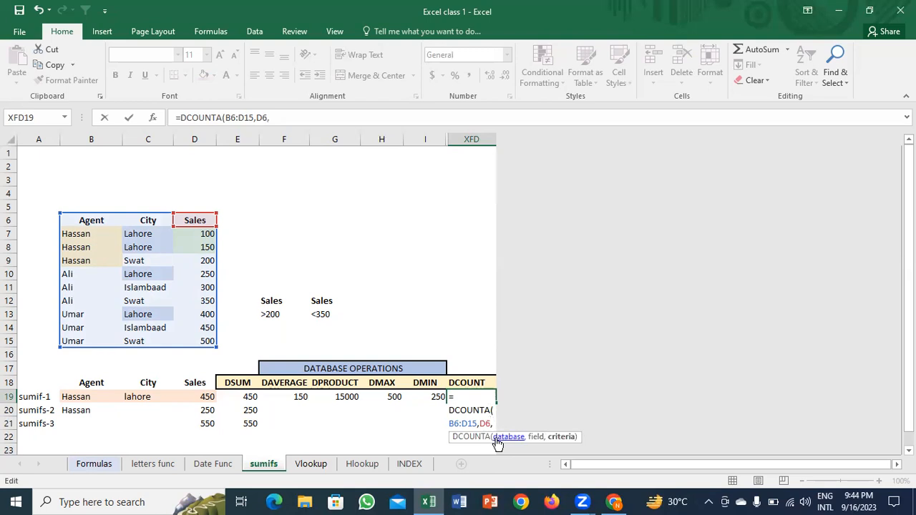
key(BackSpace)
key(BackSpace)
key(BackSpace)
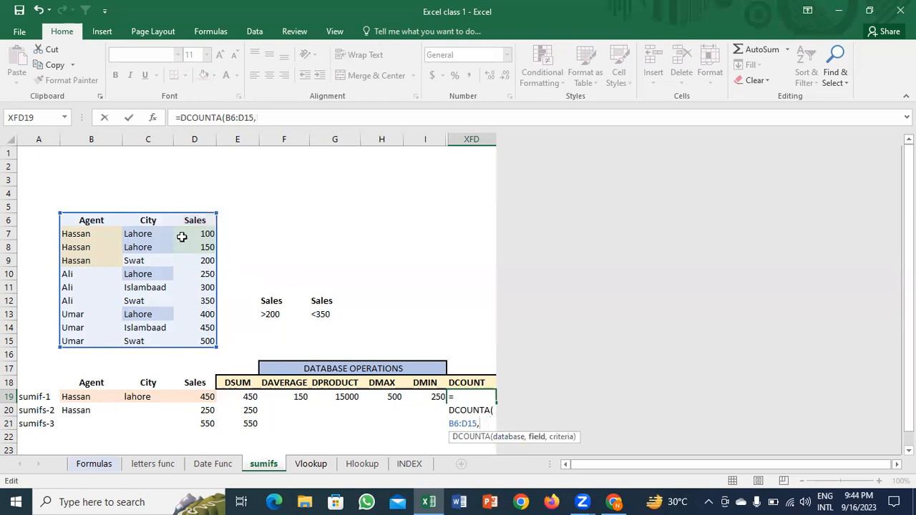
click(156, 222)
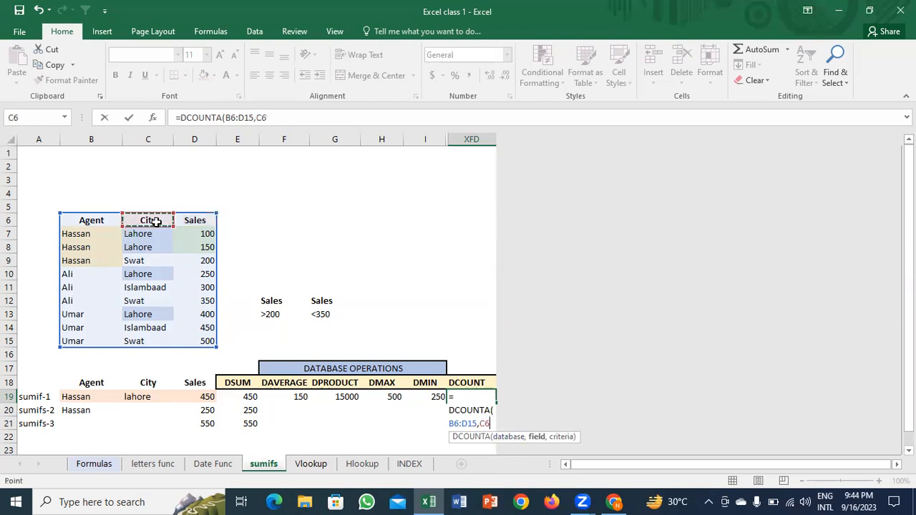
text(m)
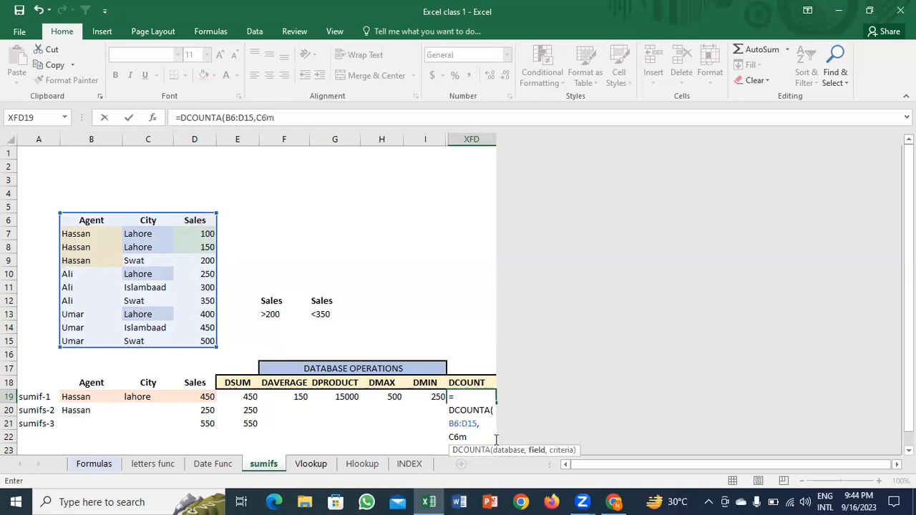
key(BackSpace)
key(BackSpace)
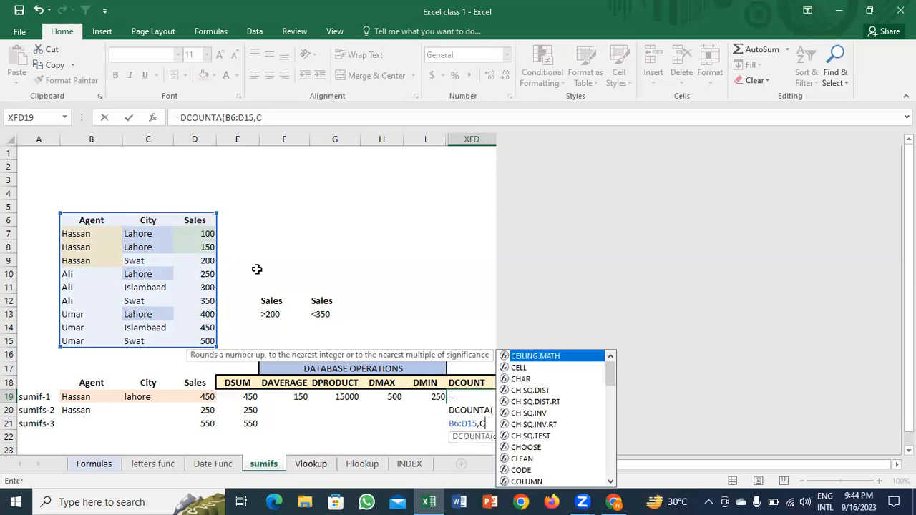
click(155, 221)
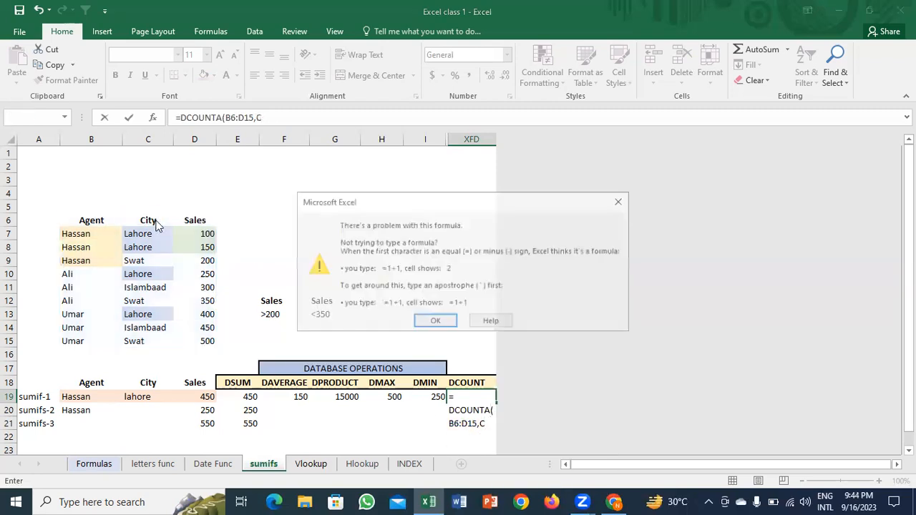
click(622, 203)
key(BackSpace)
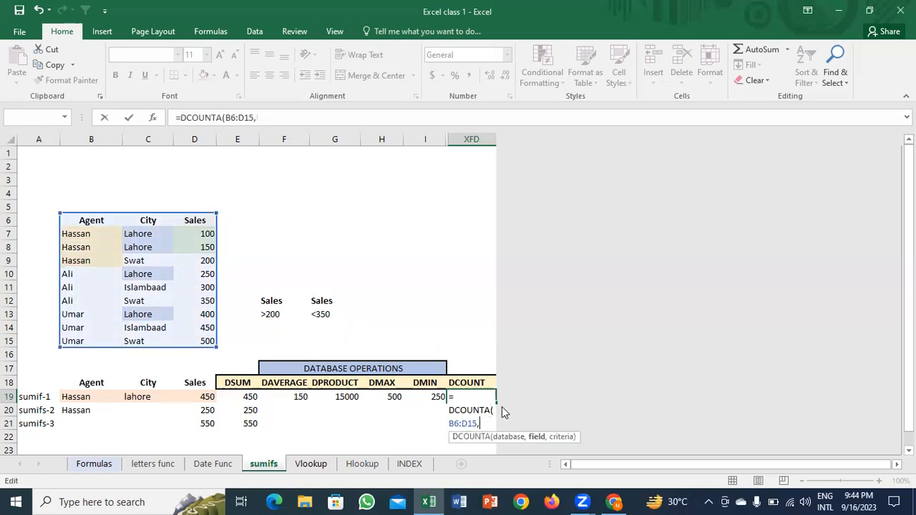
Step: Complete the DCOUNTA formula with the City heading C6 as the field and the >200 sales criteria F12:F13
click(140, 219)
text(,)
mouse_move(284, 299)
mouse_down()
mouse_move(275, 313)
mouse_move(285, 311)
mouse_up()
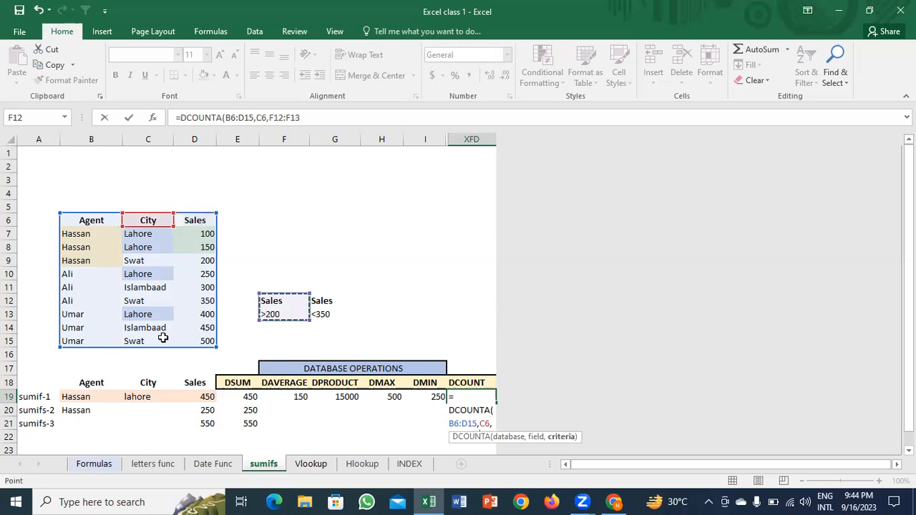
key(Return)
Step: Move the DCOUNTA formula's field reference to the Sales heading D6 and back to the City heading C6
key(Up)
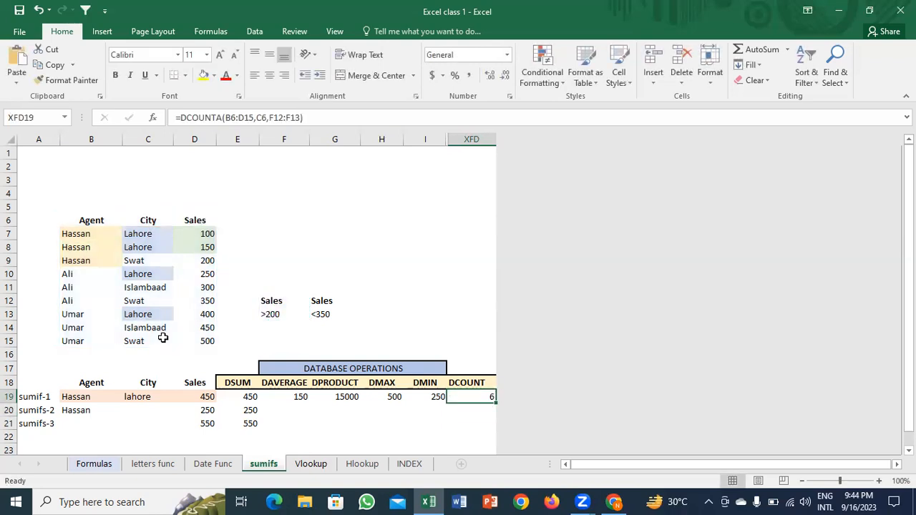
key(F2)
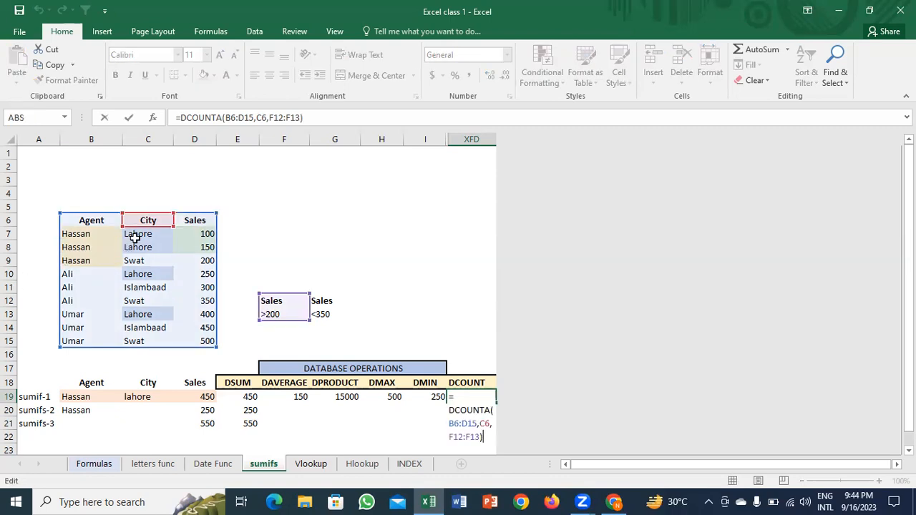
drag(145, 221, 192, 227)
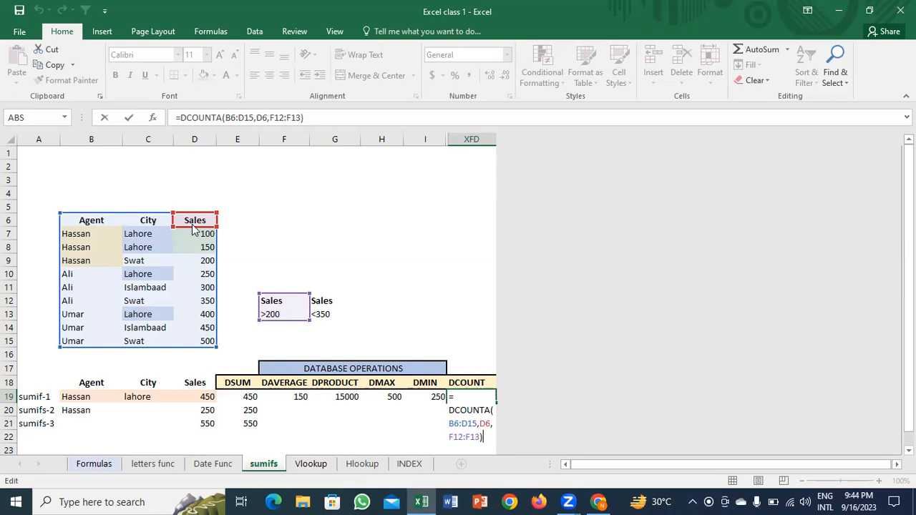
drag(192, 227, 152, 228)
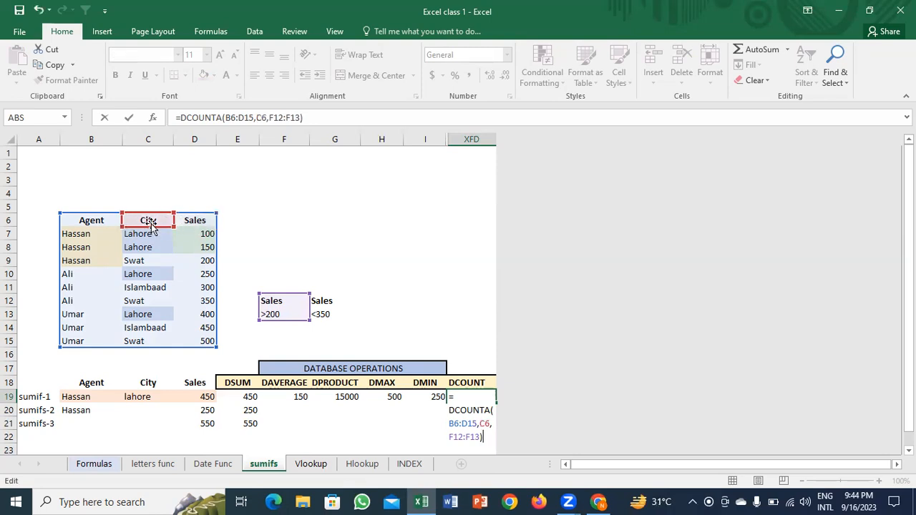
key(ctrl+Return)
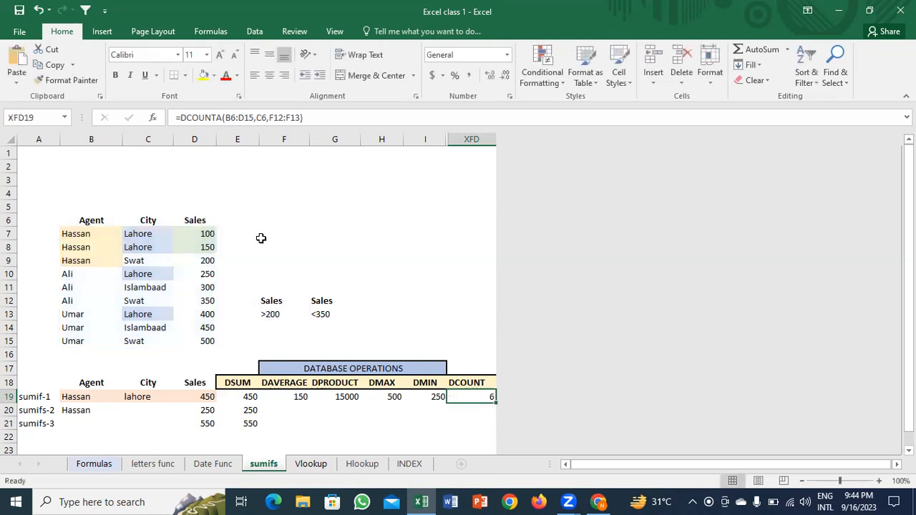
click(450, 275)
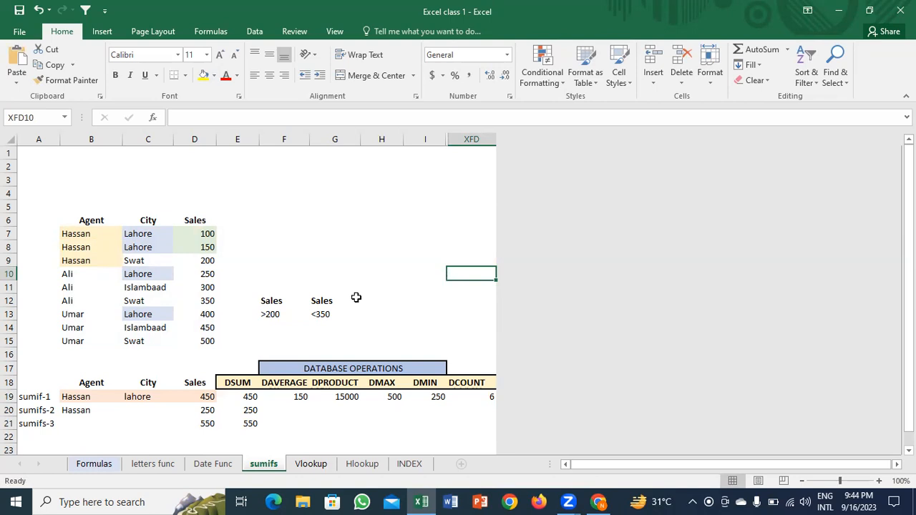
Step: Clear the Length results from H5 downward on the letters func sheet
click(154, 463)
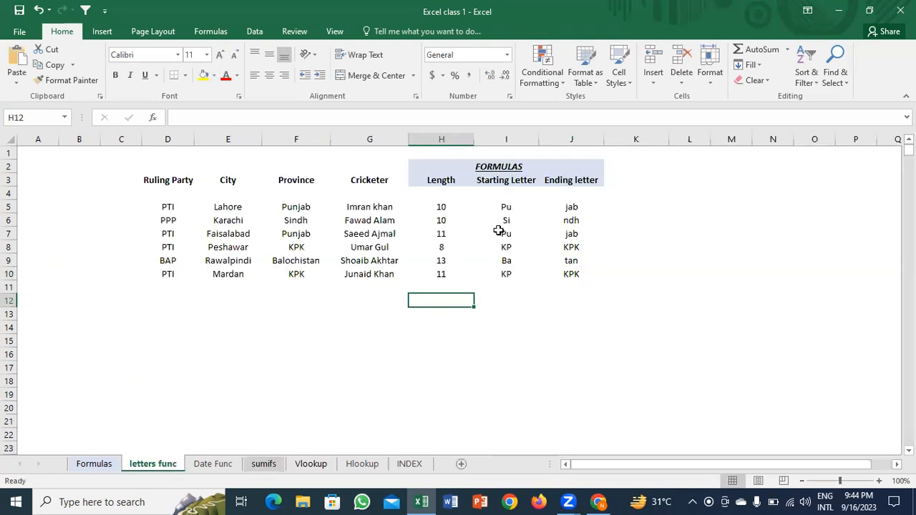
click(456, 207)
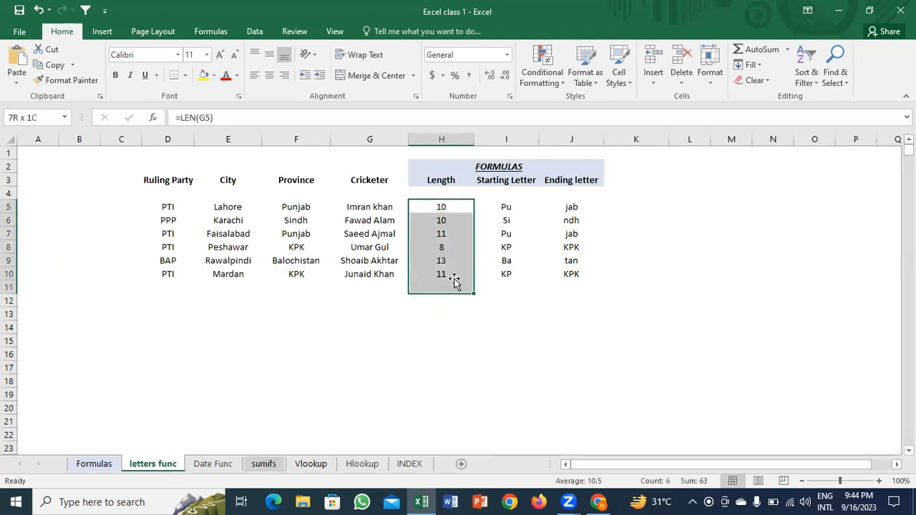
key(Delete)
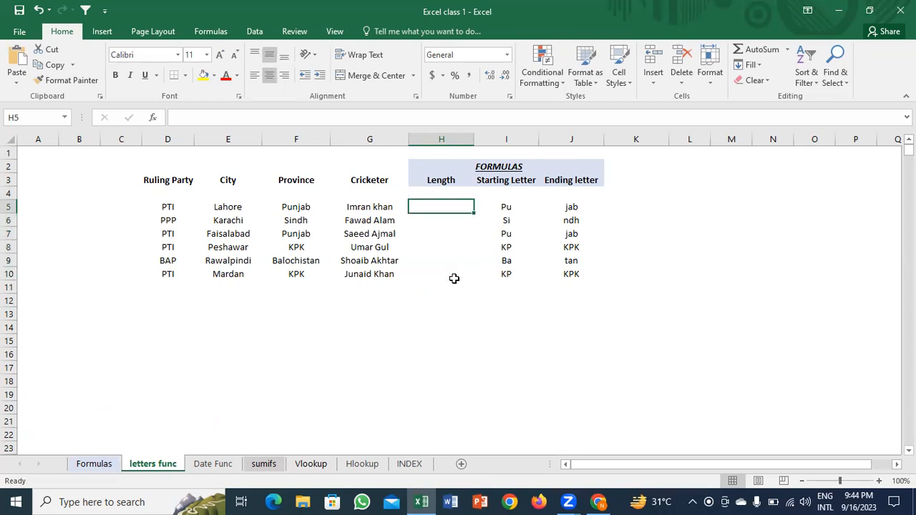
Step: Enter a LEN formula in H5 that counts the characters of the cricketer name in G5
text(=len)
key(Tab)
key(Left)
key(Left)
key(Right)
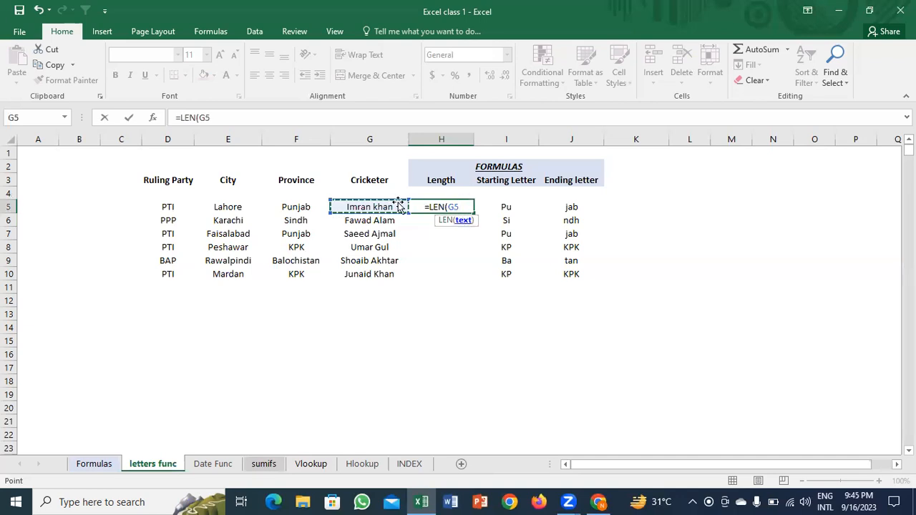
key(Return)
key(Return)
key(Up)
key(Up)
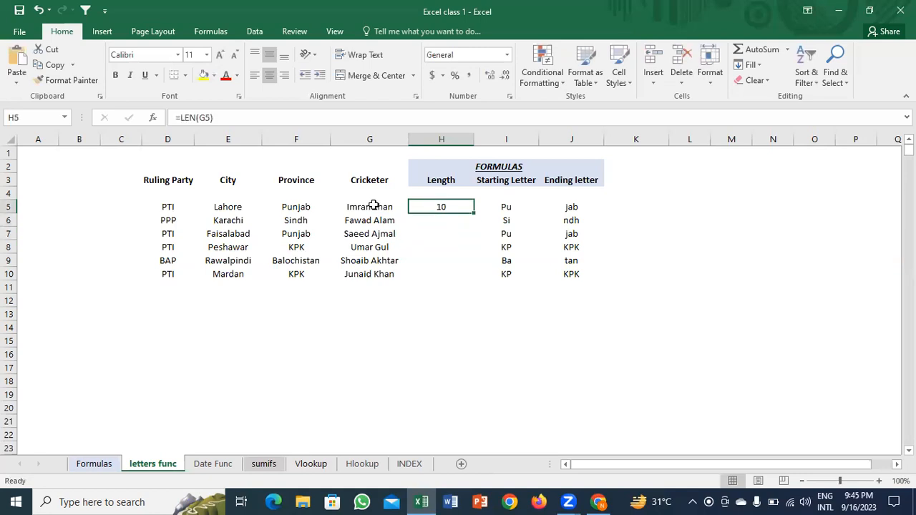
Step: Fill the LEN formula from H5 down to H10 to get the Length of every cricketer's name
key(shift+Down)
key(Down)
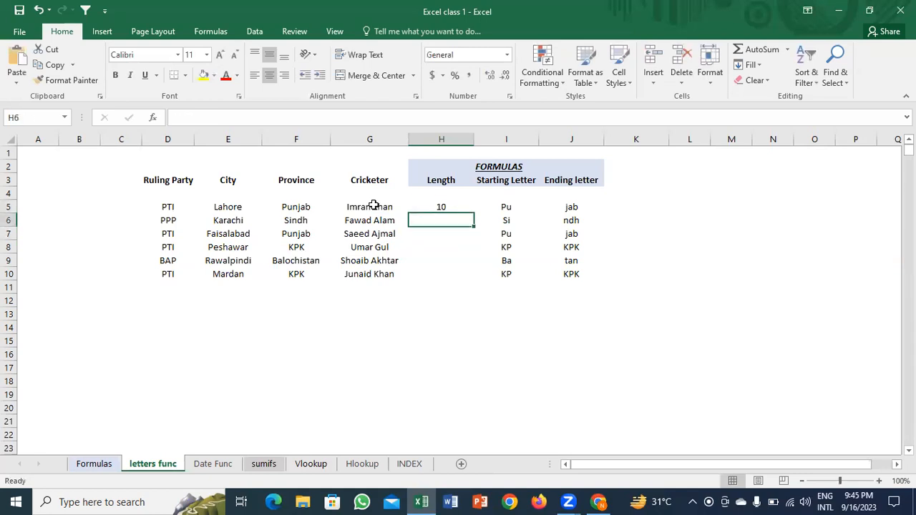
key(Down)
key(Down)
key(Down)
key(Down)
key(Down)
key(Down)
key(Down)
key(Down)
key(Down)
key(Down)
key(Down)
key(ctrl+Up)
key(shift+Down)
key(shift+Down)
key(shift+Down)
key(shift+Down)
key(shift+Down)
key(shift+Down)
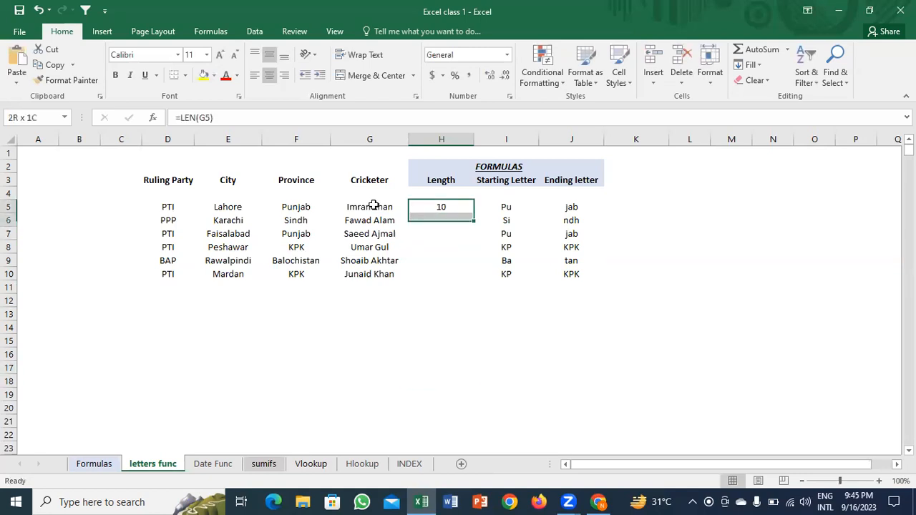
key(shift+Up)
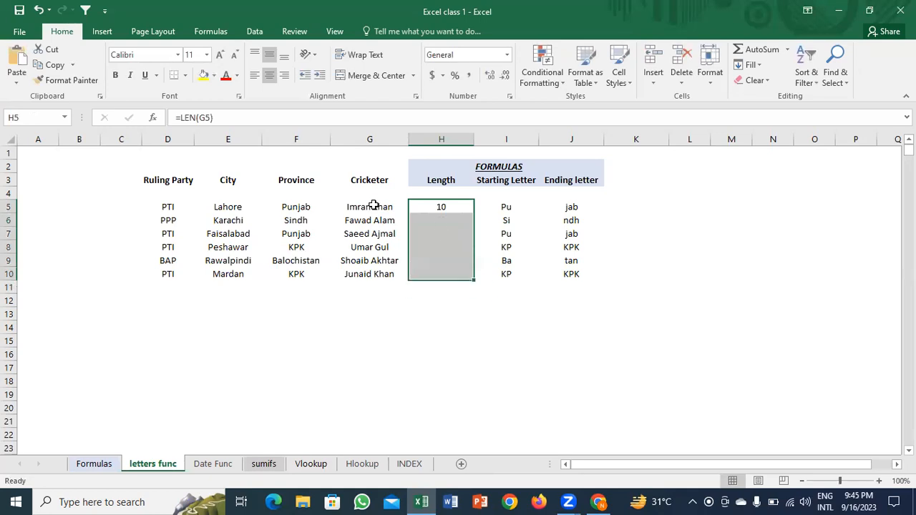
key(ctrl+d)
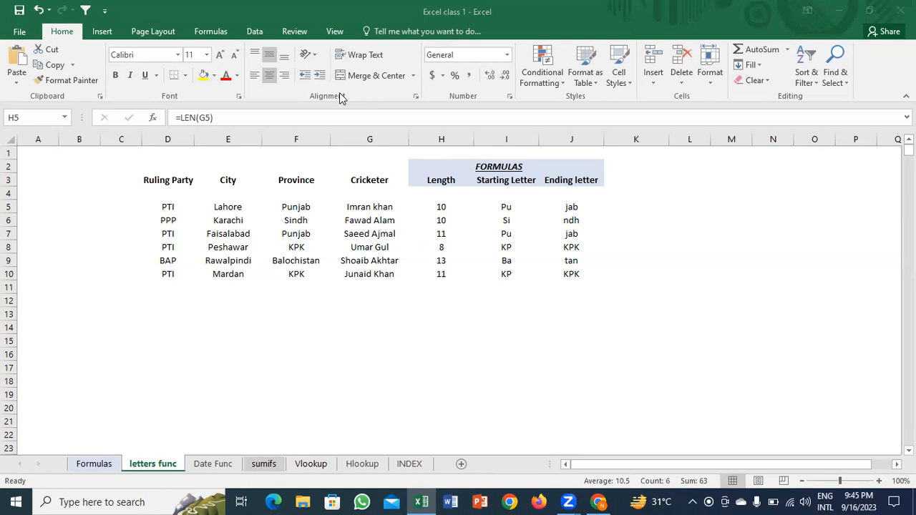
Step: Clear the Starting Letter results in I5:I10
click(500, 214)
click(500, 213)
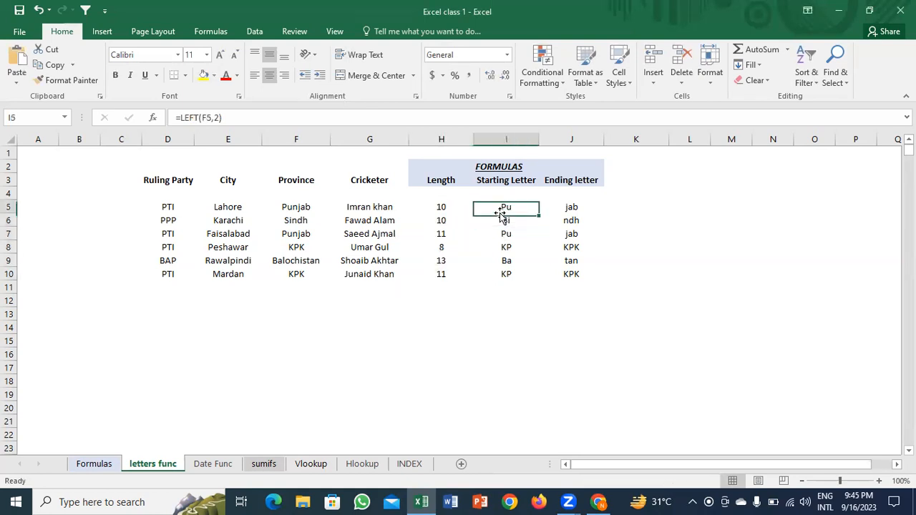
key(ctrl+shift+Down)
key(F2)
key(Escape)
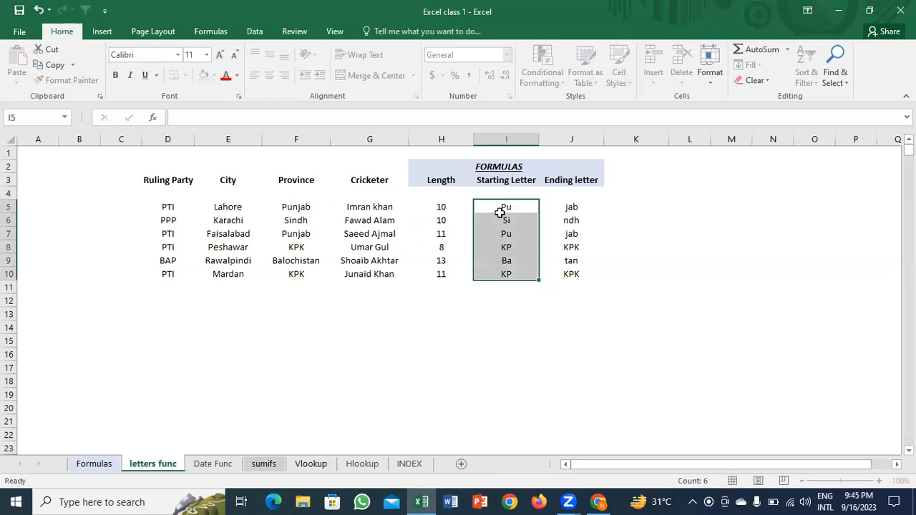
key(Delete)
click(500, 212)
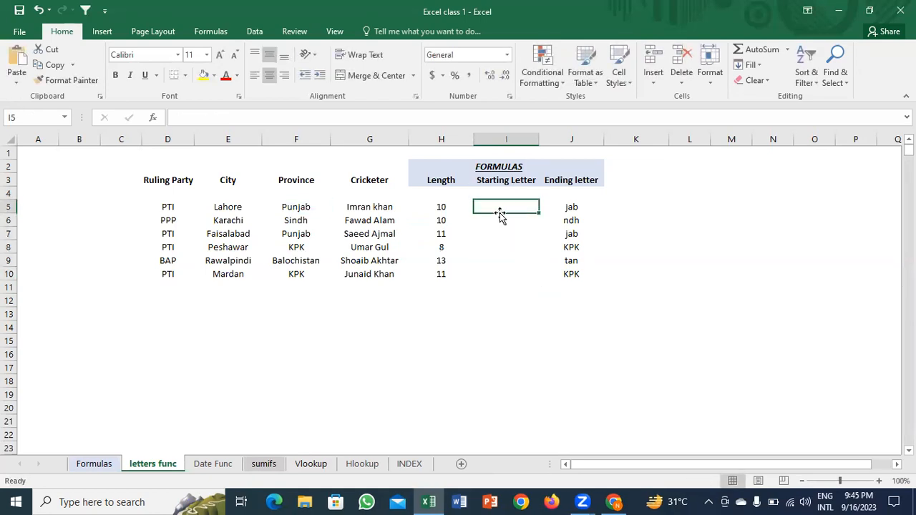
Step: Enter a LEFT formula in I5 that returns the first 2 characters of the cricketer name in G5
text(=)
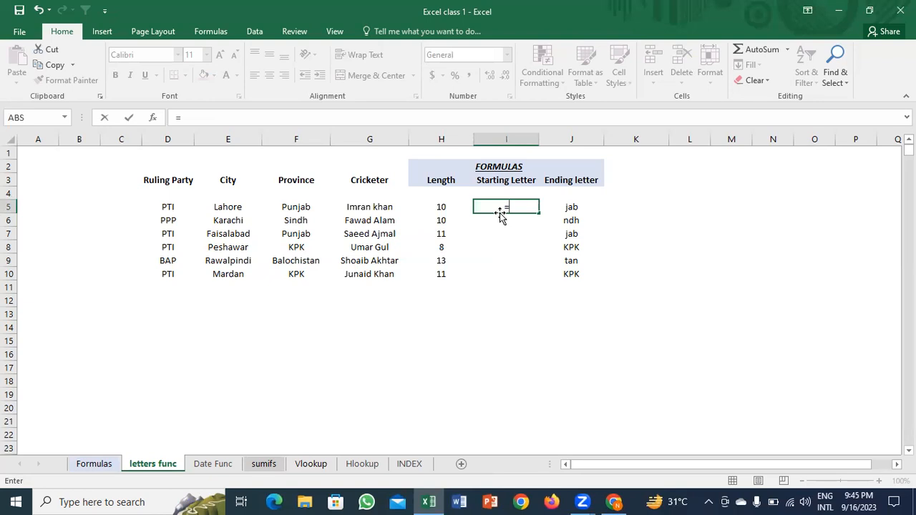
text(LEFT()
key(Down)
key(Down)
key(Down)
key(Down)
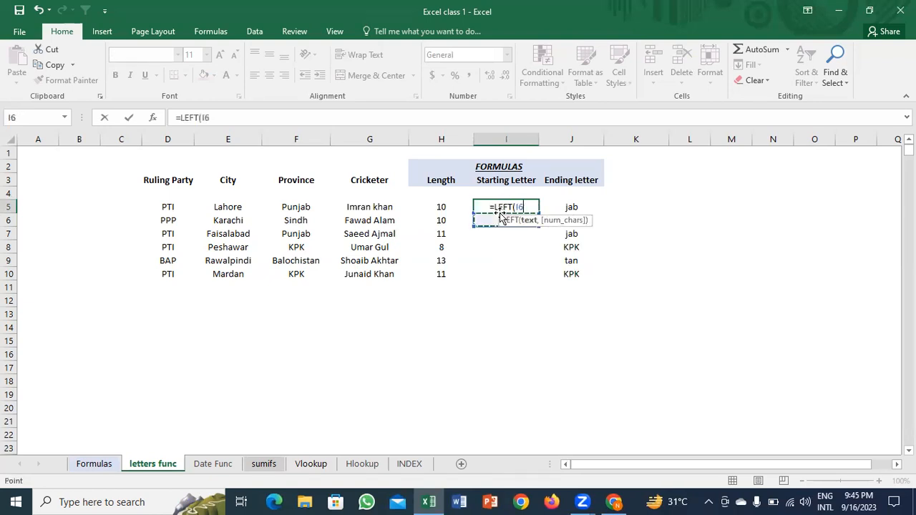
click(350, 204)
text(,)
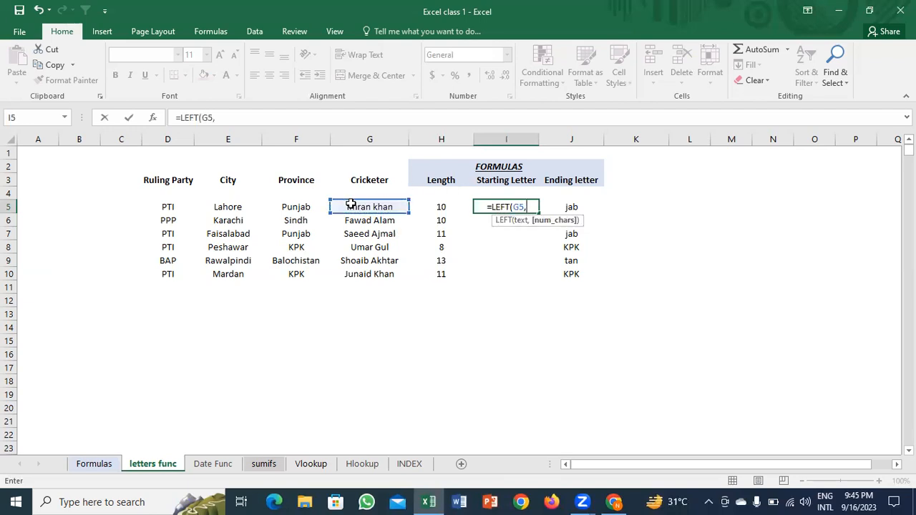
text(2)
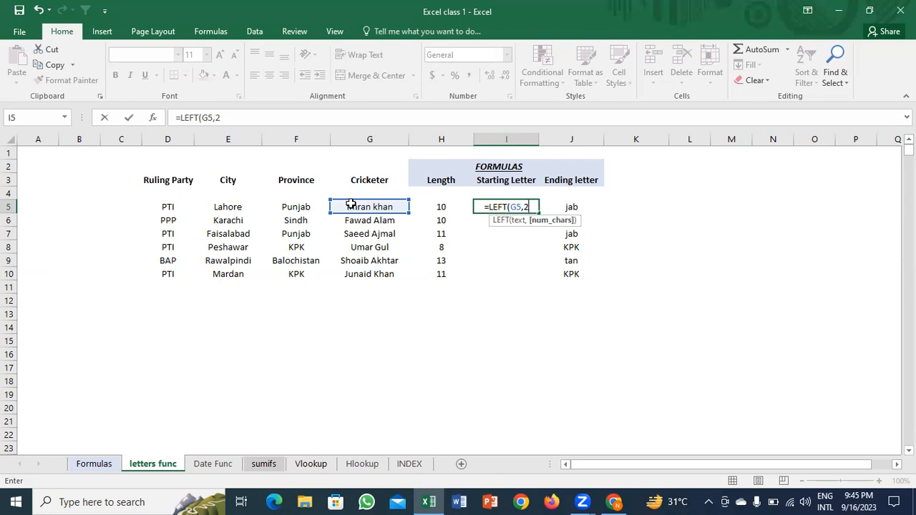
key(ctrl+Return)
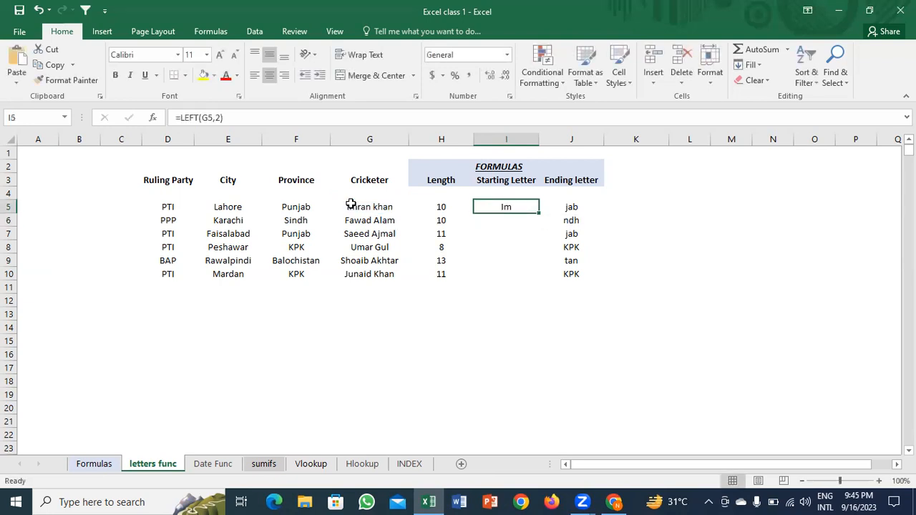
Step: Fill the LEFT formula from I5 down to I10
key(shift+Down)
key(shift+Down)
key(shift+Down)
key(shift+Down)
key(shift+Down)
key(shift+Down)
key(shift+Down)
key(shift+Up)
key(shift+Up)
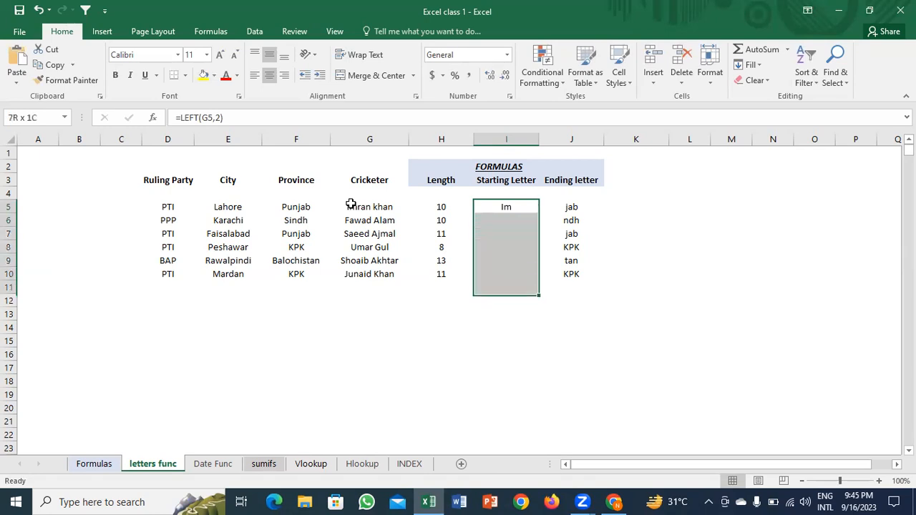
key(ctrl+d)
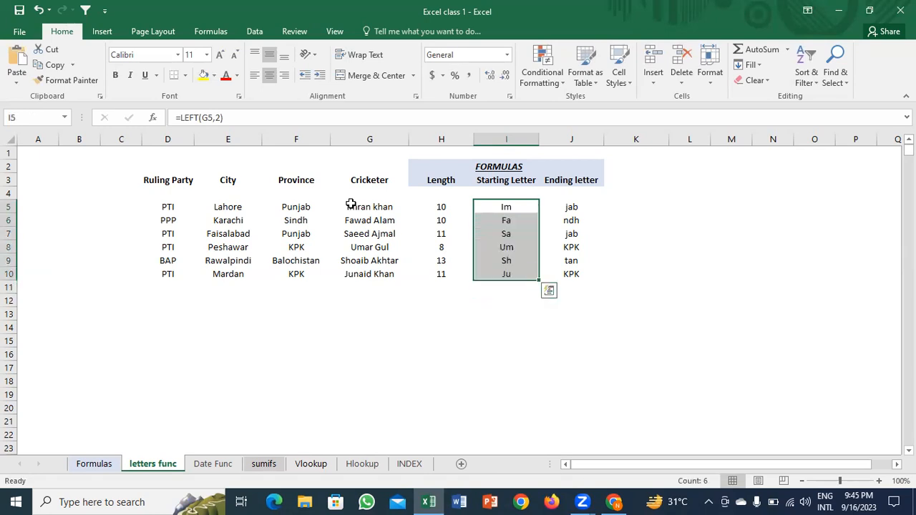
key(Up)
key(Down)
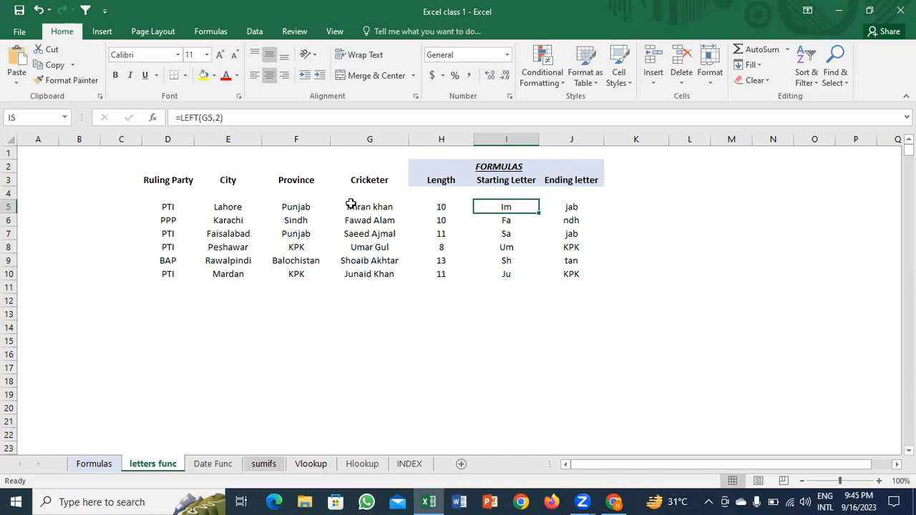
Step: Clear the Ending letter results in J5:J10
key(Right)
key(shift+ctrl+Down)
key(Delete)
key(Up)
key(Down)
Step: Enter a RIGHT formula in J5 that returns the last 3 characters of the cricketer name in G5
text(=)
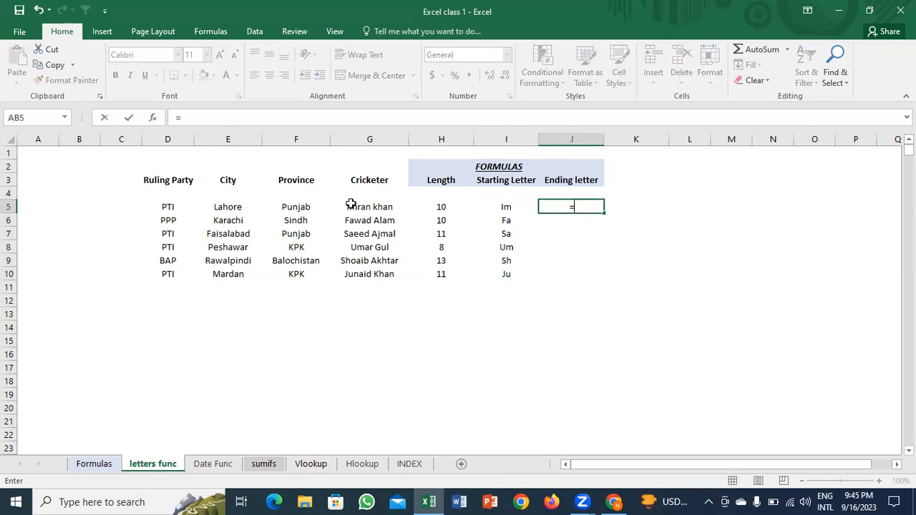
text(RIGHT()
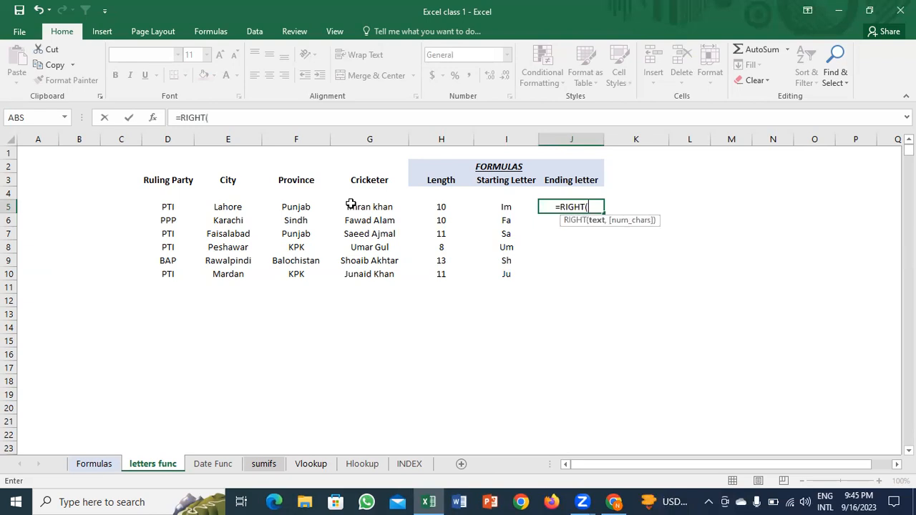
key(Left)
key(Left)
key(Left)
key(Left)
key(Left)
key(Right)
key(Right)
text(,3)
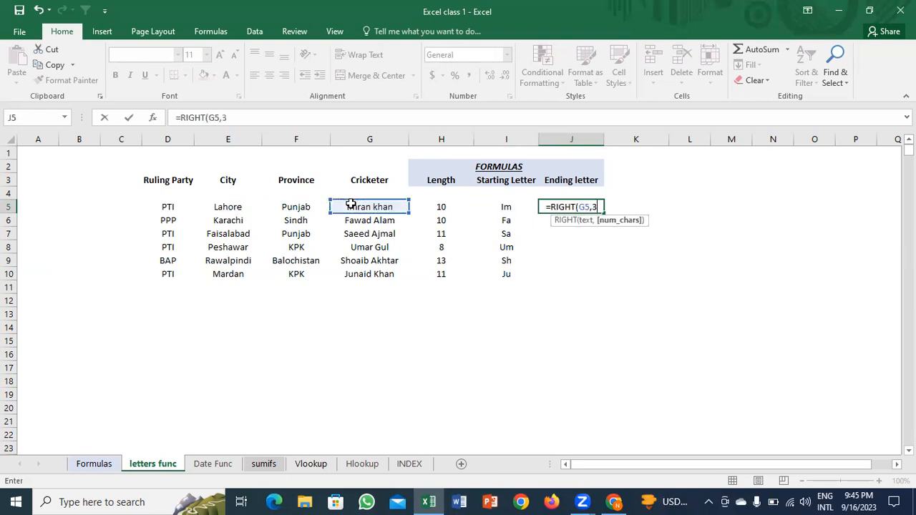
key(Return)
Step: Fill the RIGHT formula from J5 down to J10
key(Up)
key(shift+Down)
key(shift+Down)
key(shift+Down)
key(shift+Down)
key(shift+Down)
key(shift+Down)
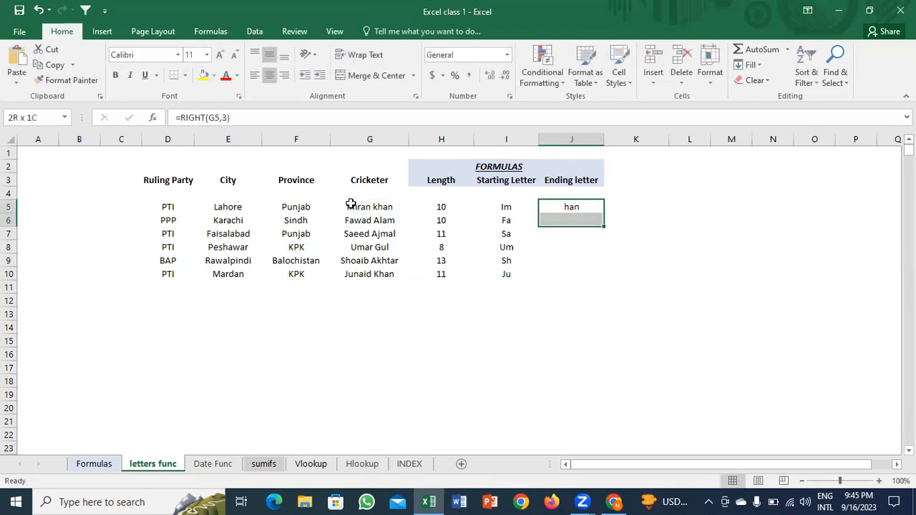
key(shift+Up)
key(ctrl+d)
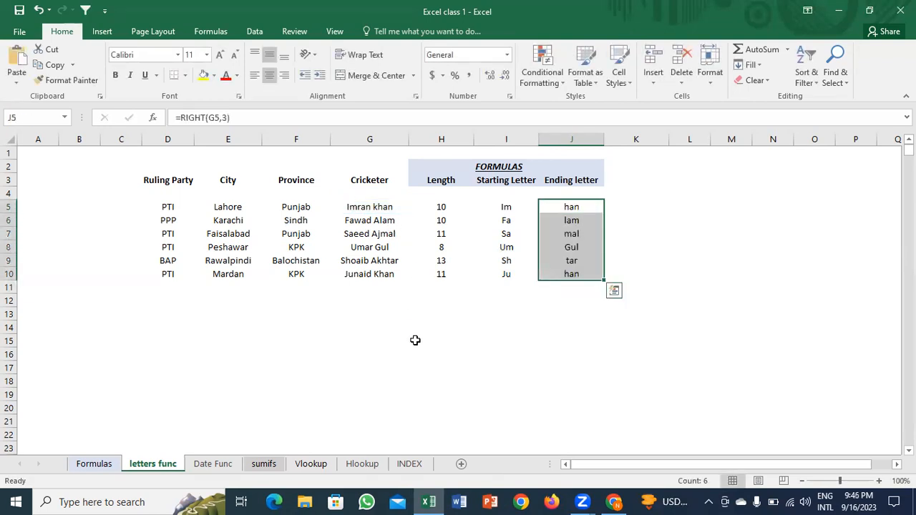
click(415, 341)
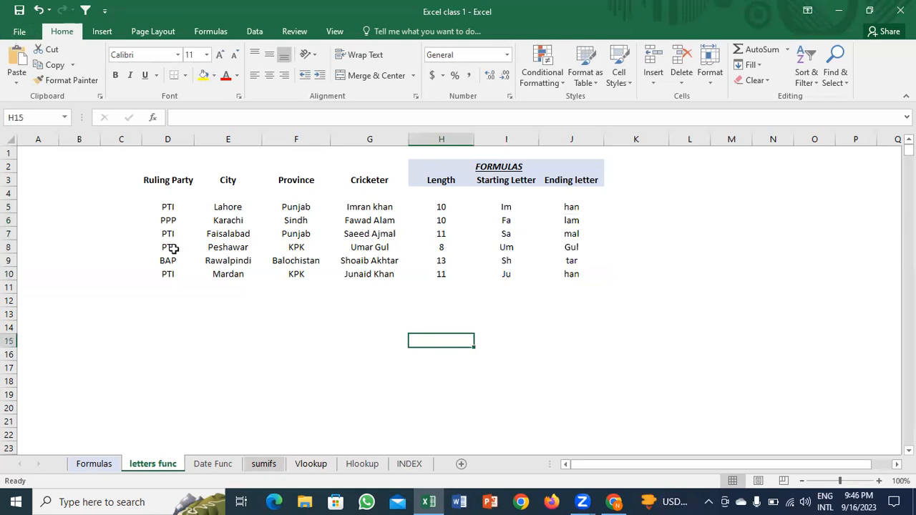
Step: Open the print settings and examine the list of available printers
click(236, 247)
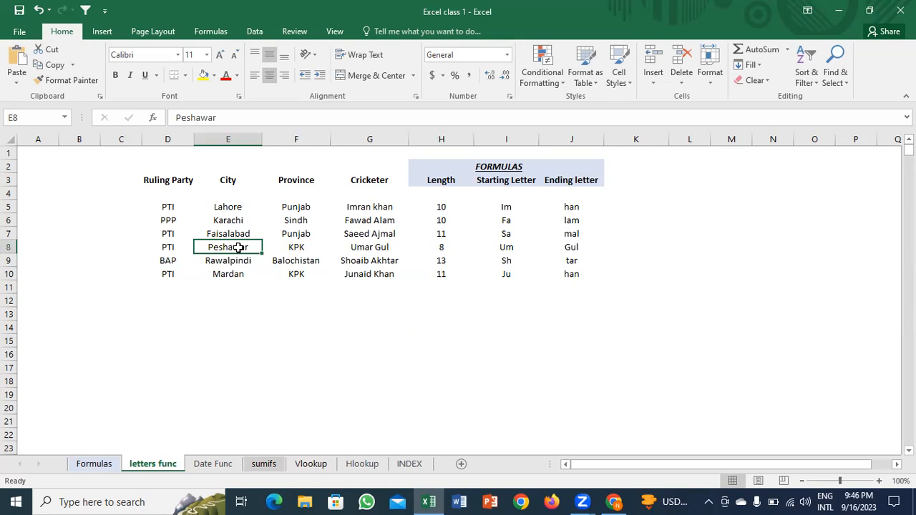
key(ctrl+p)
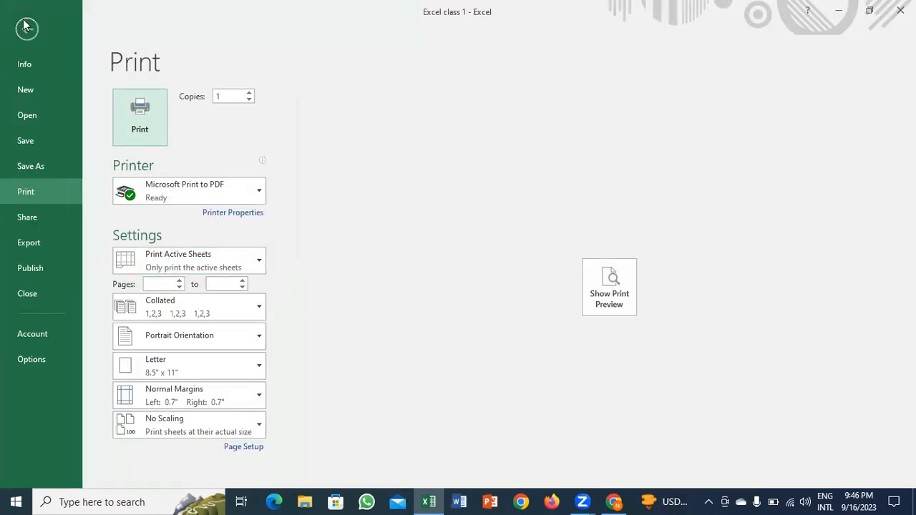
click(23, 25)
click(20, 30)
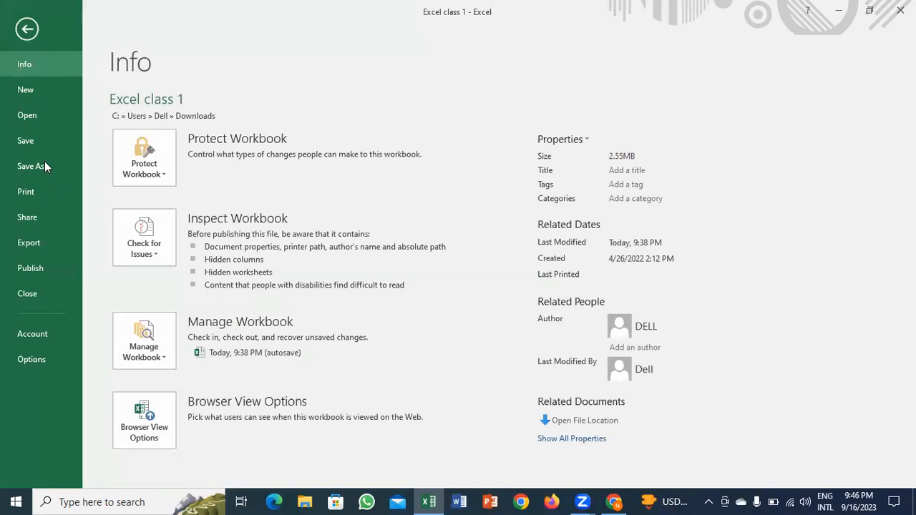
click(27, 195)
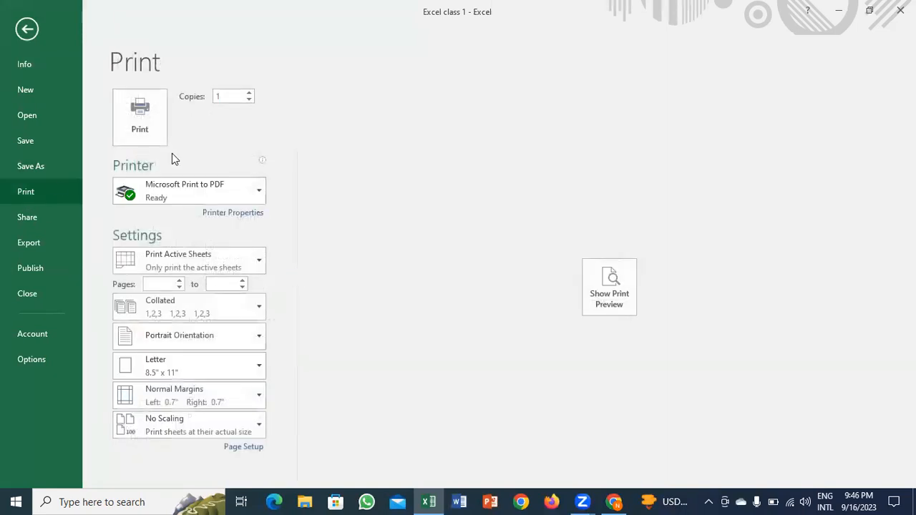
click(249, 195)
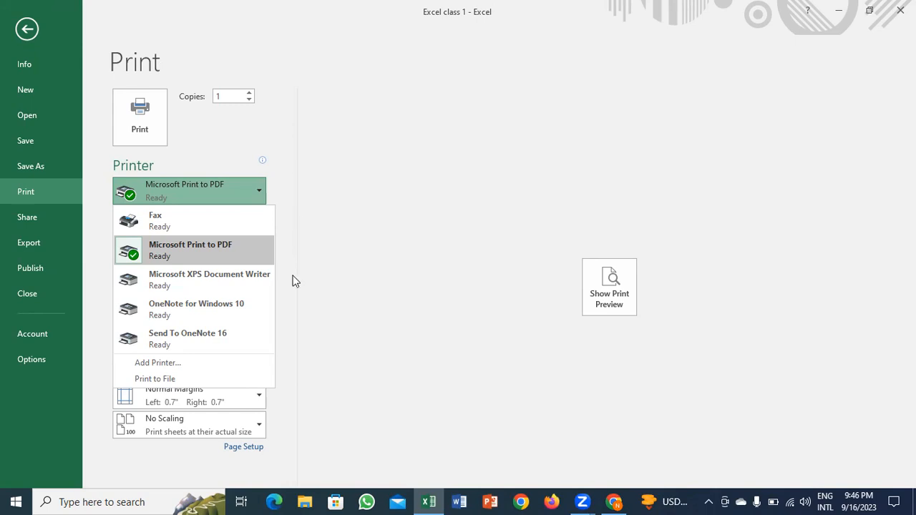
click(327, 293)
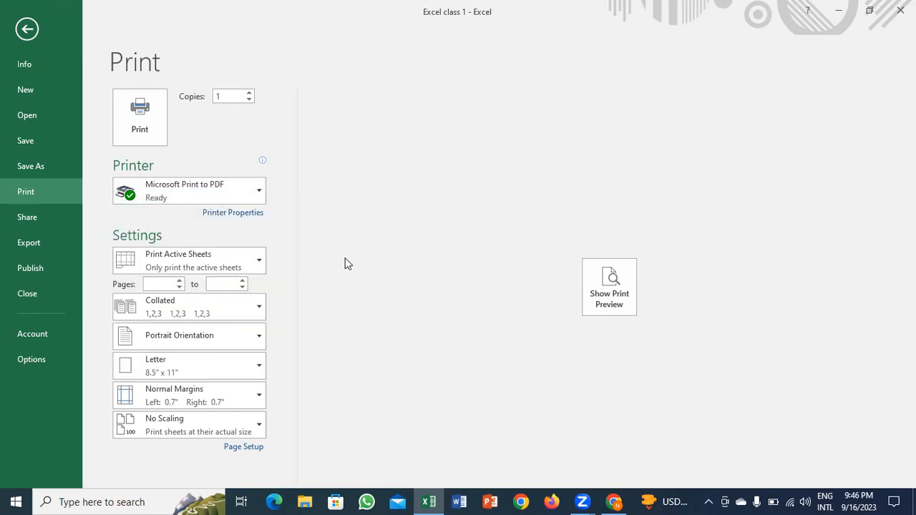
Step: Examine the options for which part of the workbook to print, and return to the sheet
click(252, 260)
click(26, 30)
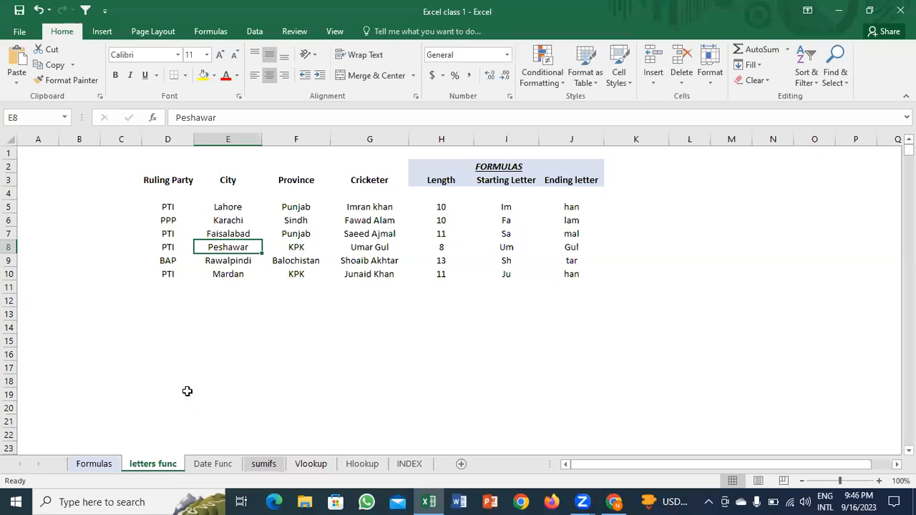
key(ctrl+p)
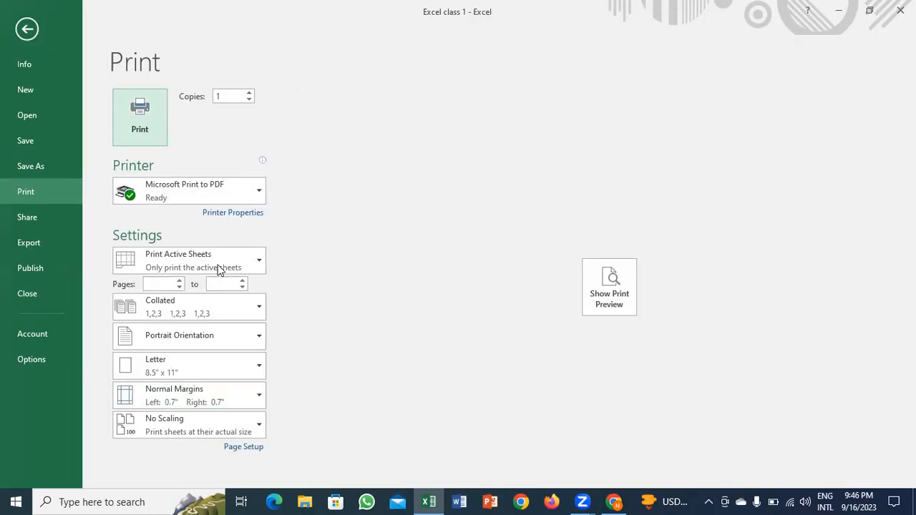
click(221, 265)
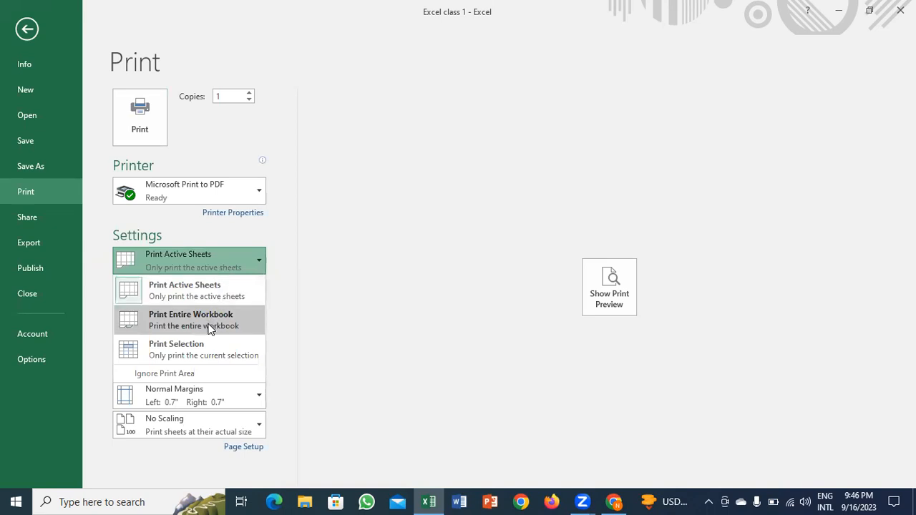
click(27, 29)
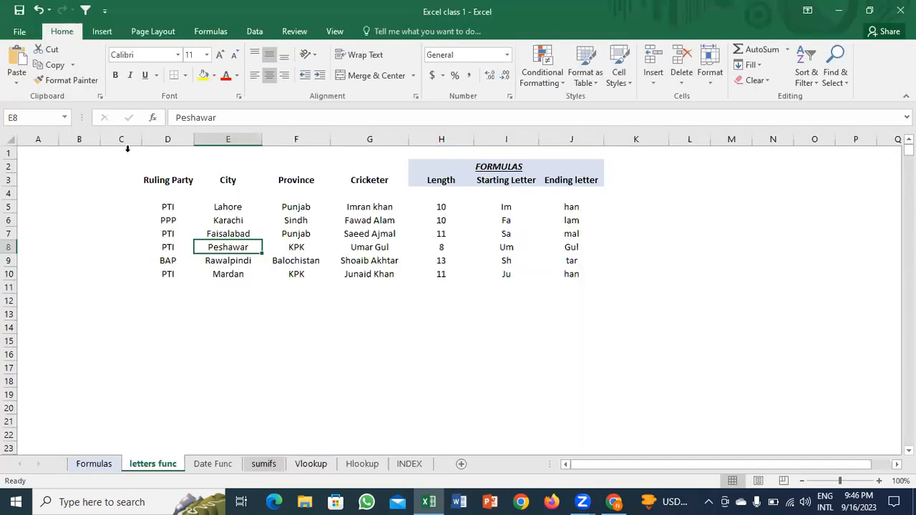
Step: Set only the selected range D7:F11 to print with Print Selection and show its print preview
drag(168, 233, 308, 284)
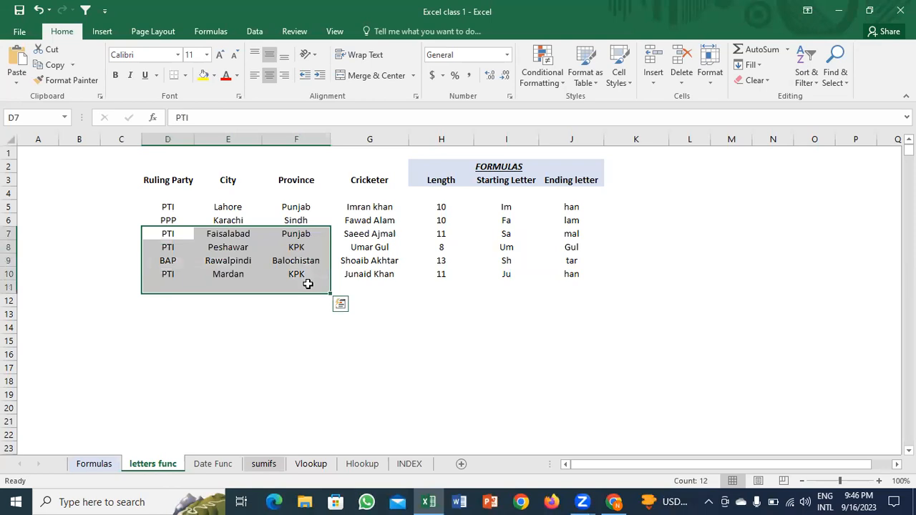
key(ctrl+p)
click(247, 257)
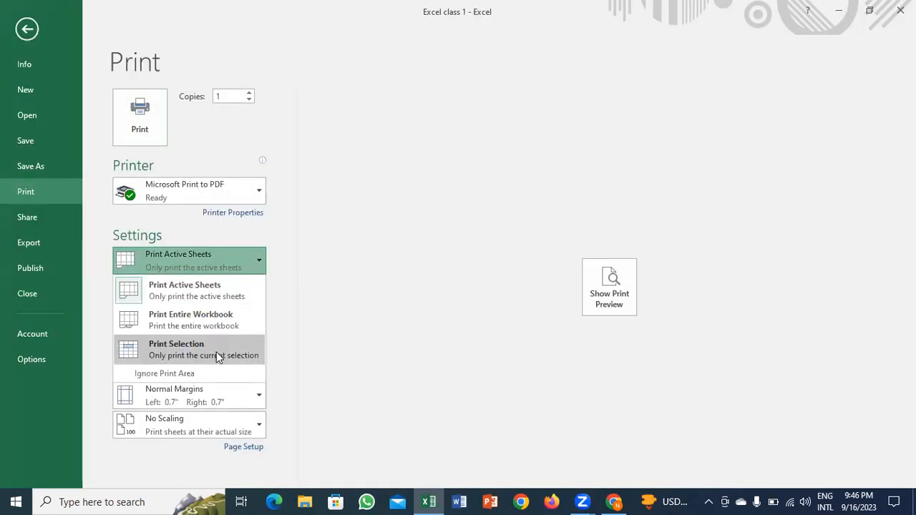
click(216, 351)
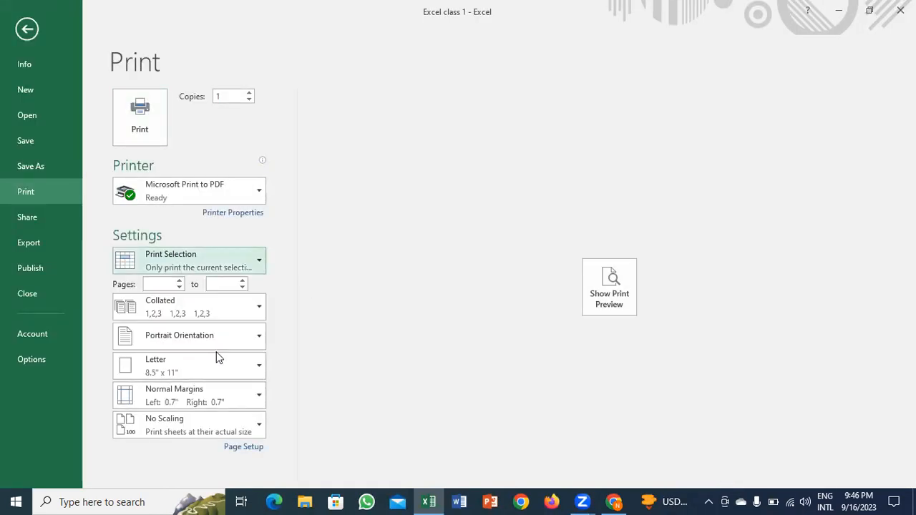
click(612, 286)
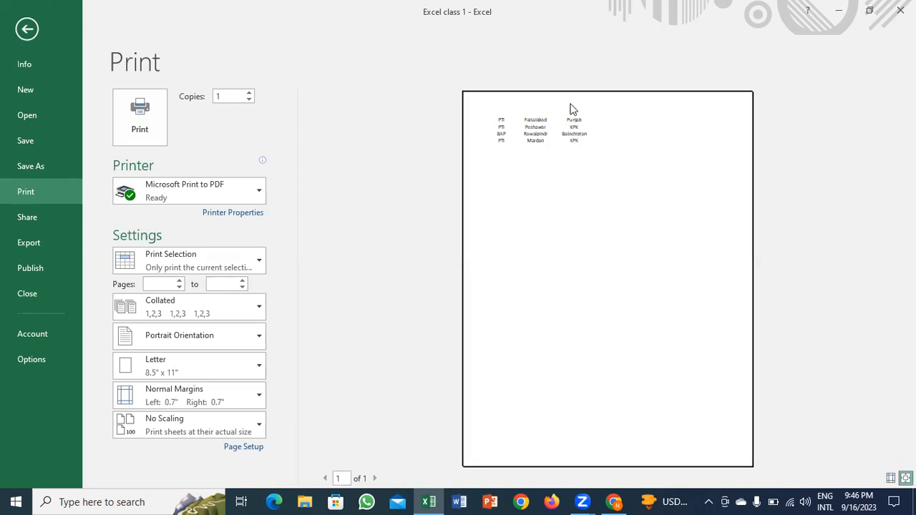
Step: Set the print scope to Print Active Sheets and examine the collation and page orientation options
click(247, 258)
click(205, 293)
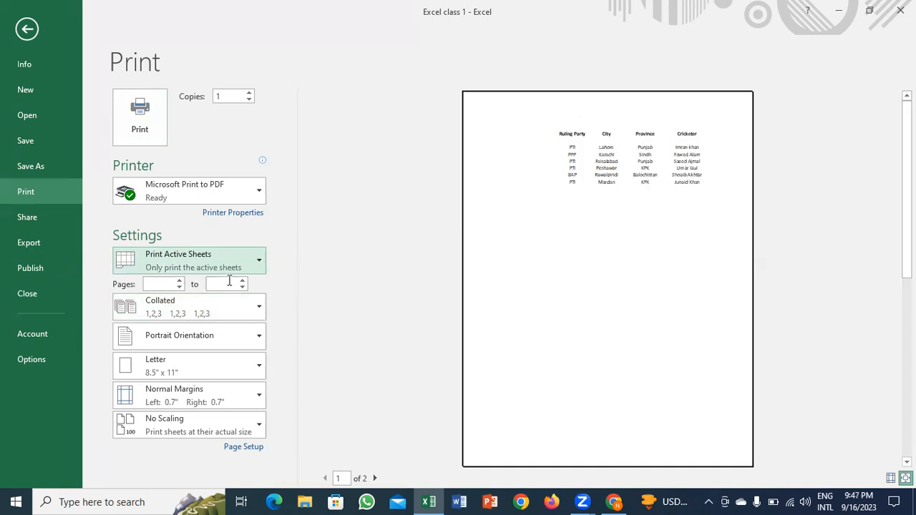
click(252, 307)
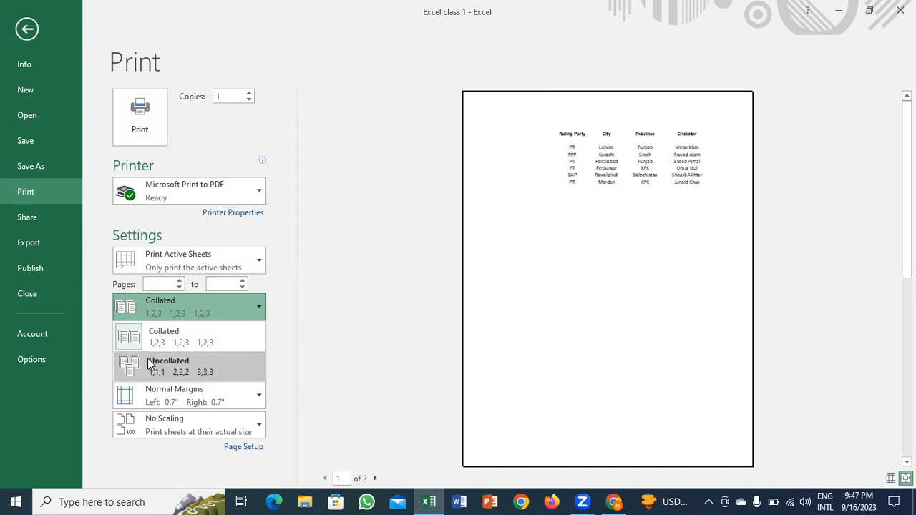
click(284, 339)
click(237, 343)
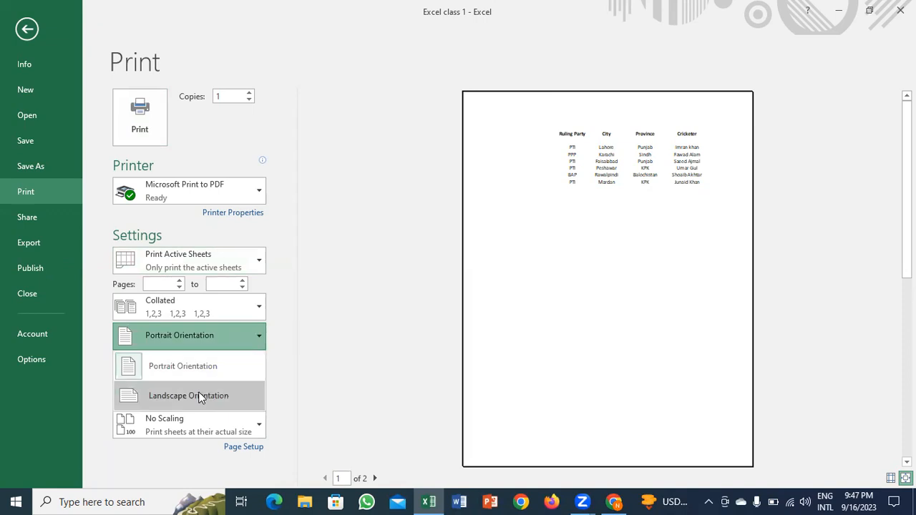
click(337, 314)
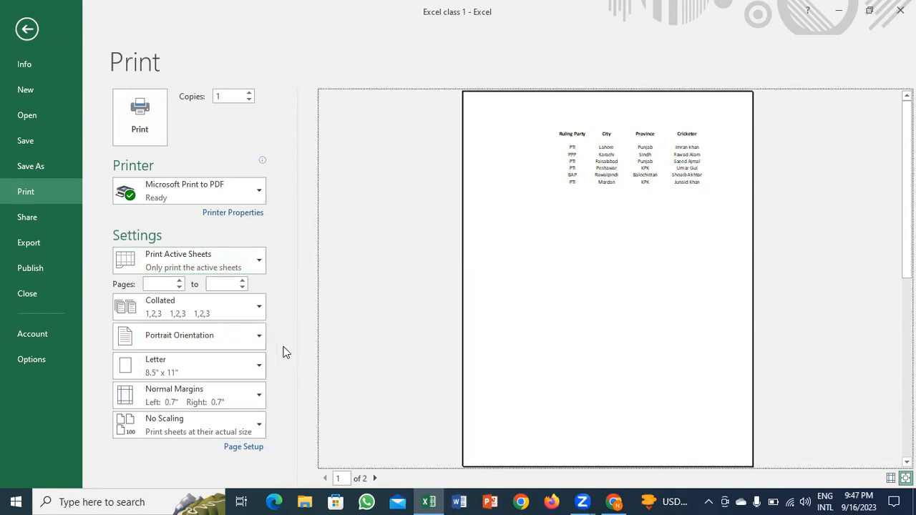
Step: Set the paper size to A4 and return to the sheet
click(260, 375)
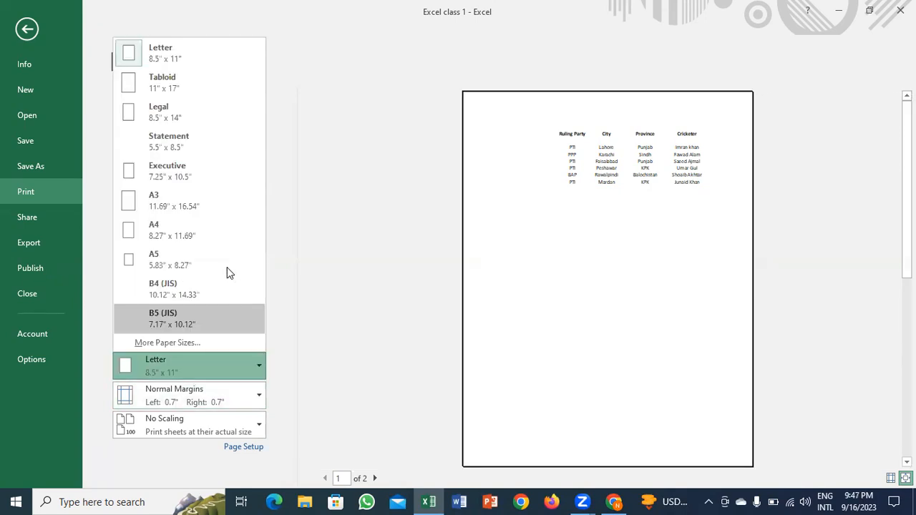
click(220, 241)
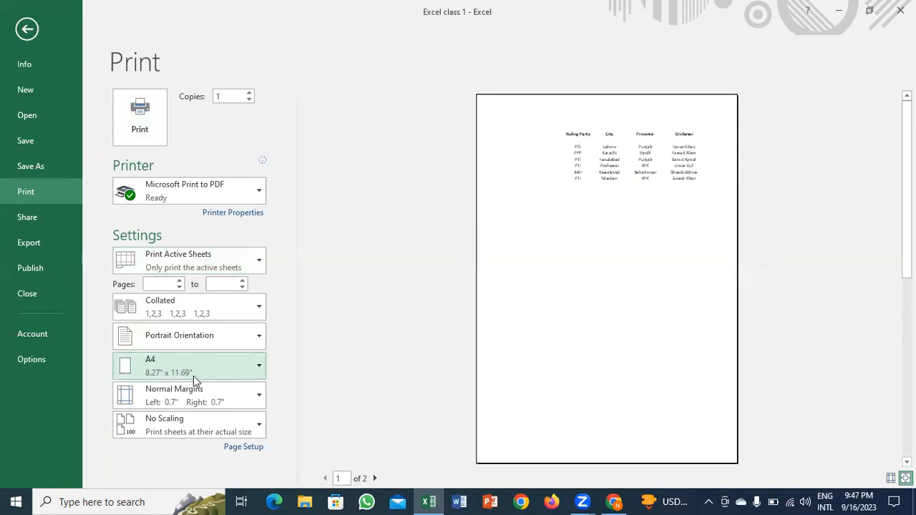
click(30, 36)
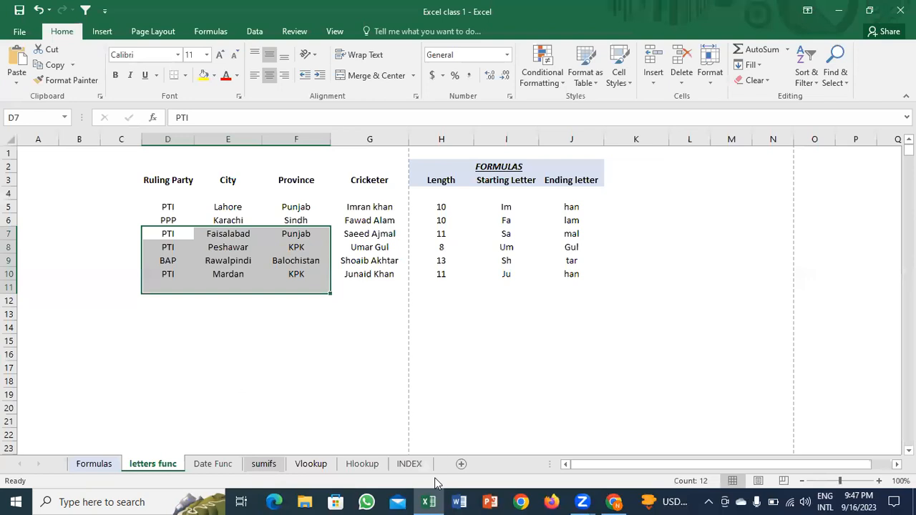
Step: Open the recent workbook Source file-Assignment 3 and go to the Date header in F2
key(ctrl+o)
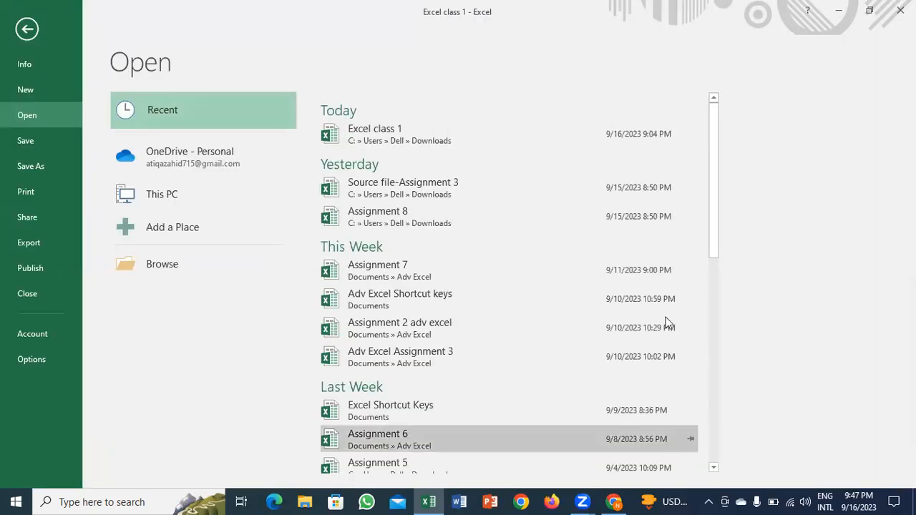
click(457, 184)
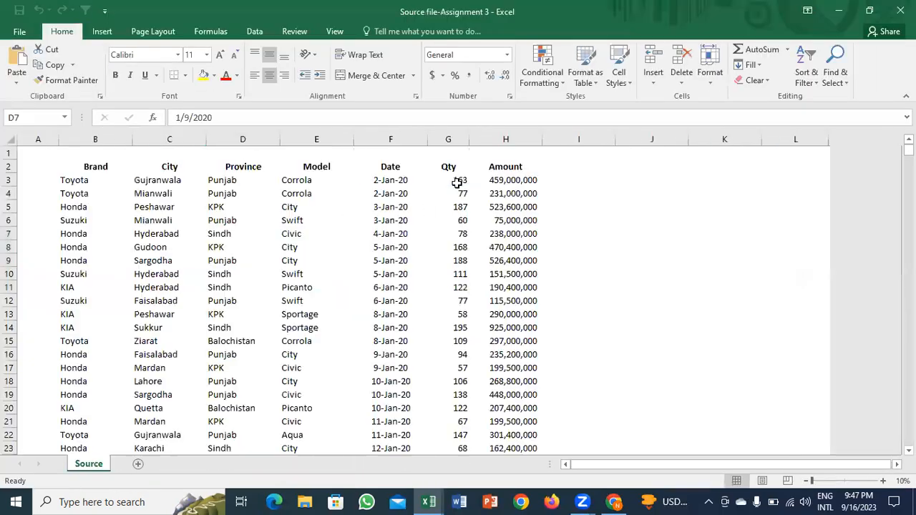
click(371, 283)
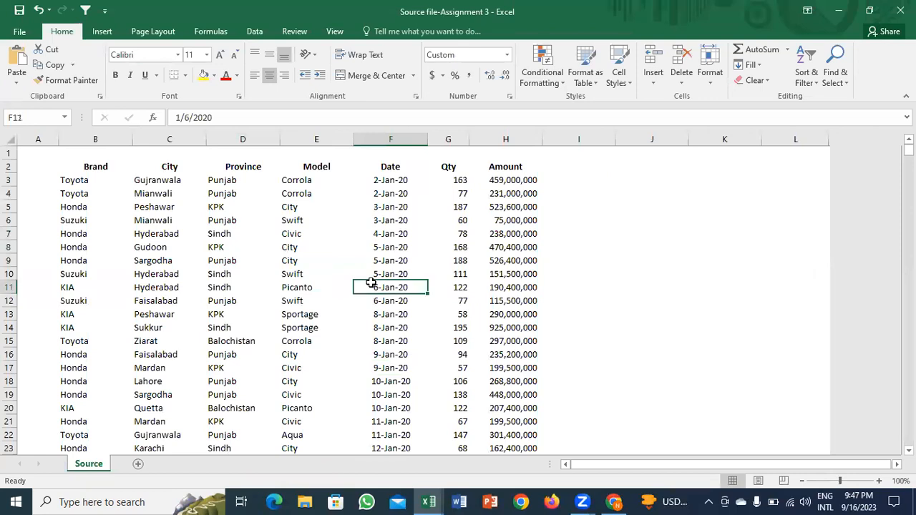
key(ctrl+Up)
Step: Open the print settings for the Source sheet and examine the available scaling options
key(ctrl+p)
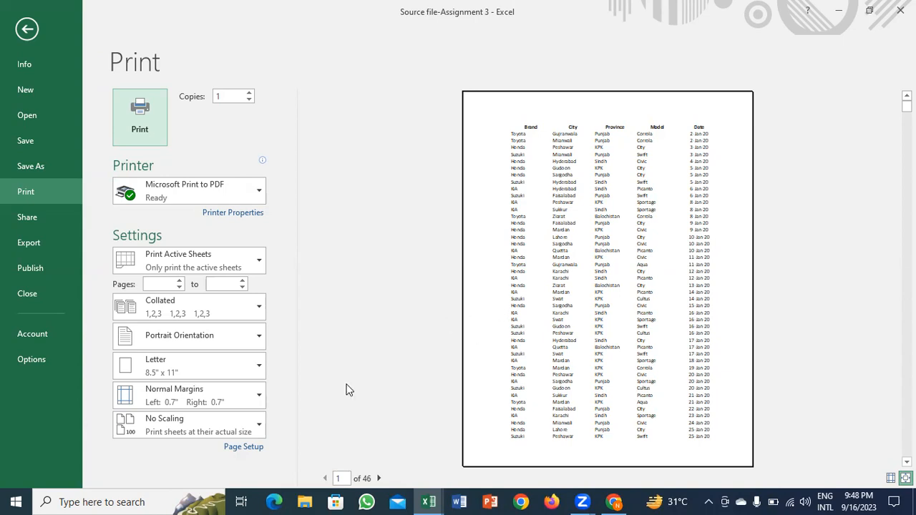
click(256, 428)
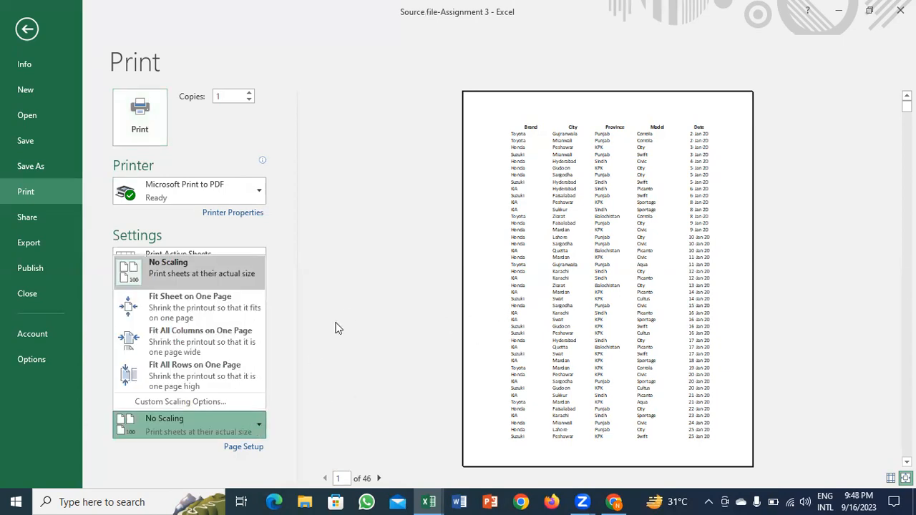
click(356, 309)
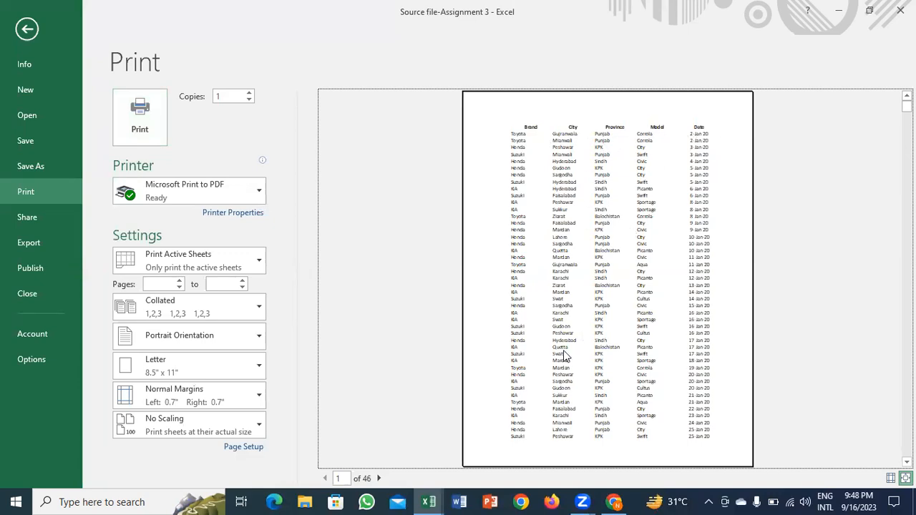
Step: Try the Fit All Rows on One Page scaling, followed by Fit All Columns on One Page
click(238, 428)
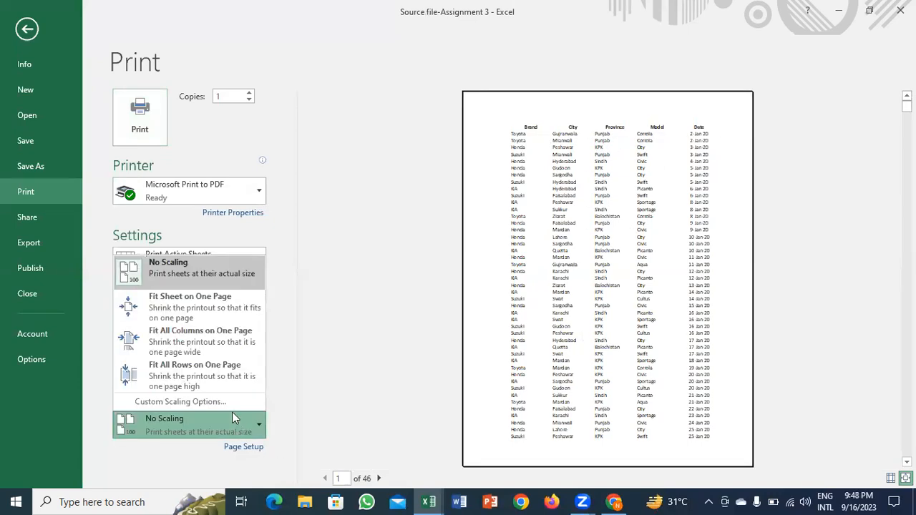
click(219, 378)
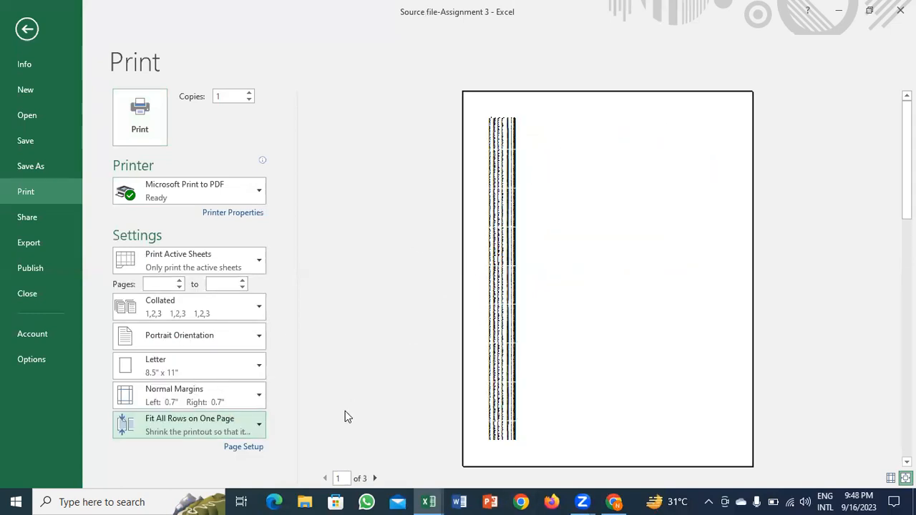
click(216, 422)
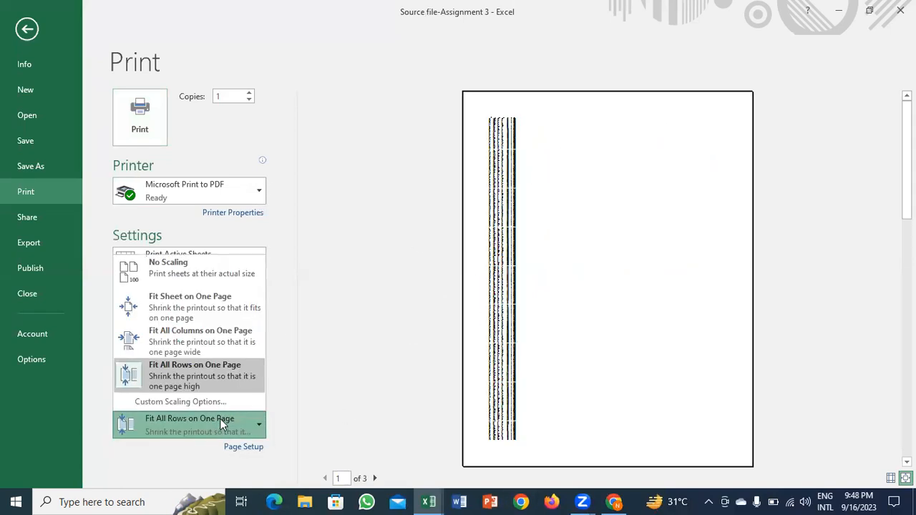
click(216, 350)
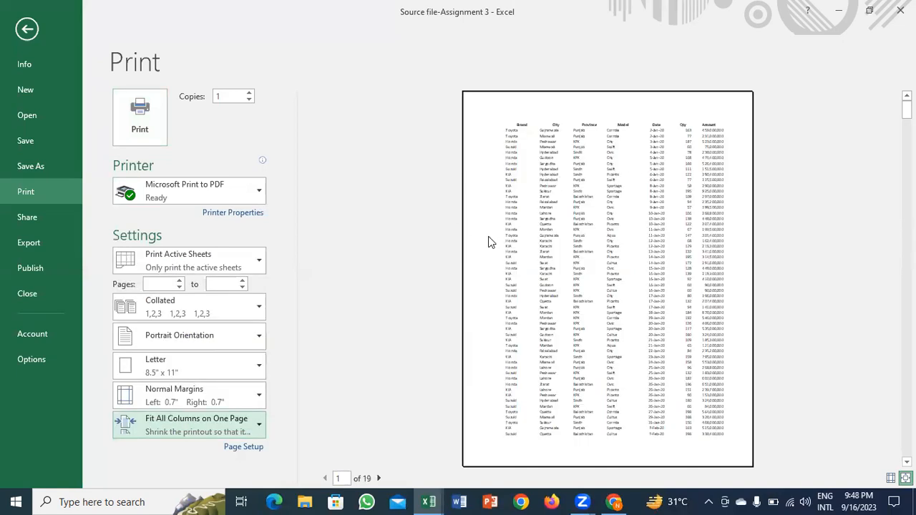
Step: Try the Fit Sheet on One Page scaling, restore No Scaling and return to the sheet
click(237, 424)
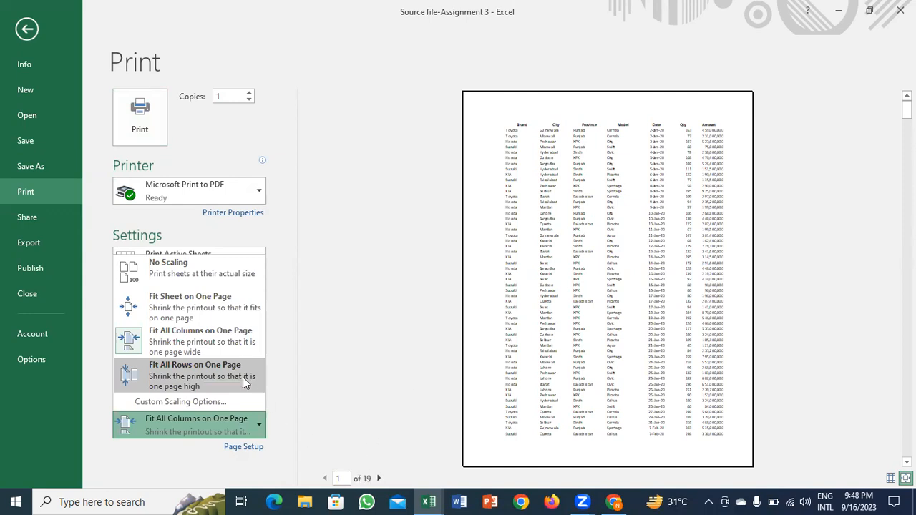
click(204, 315)
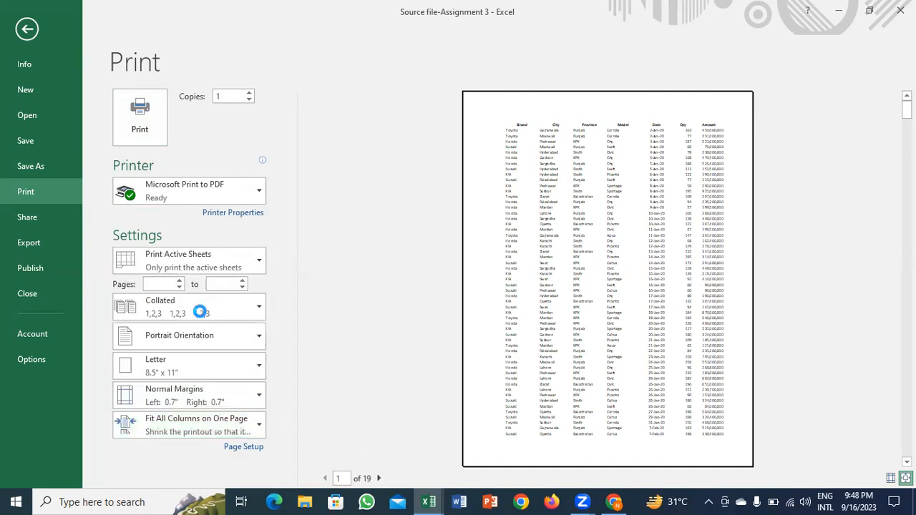
click(229, 433)
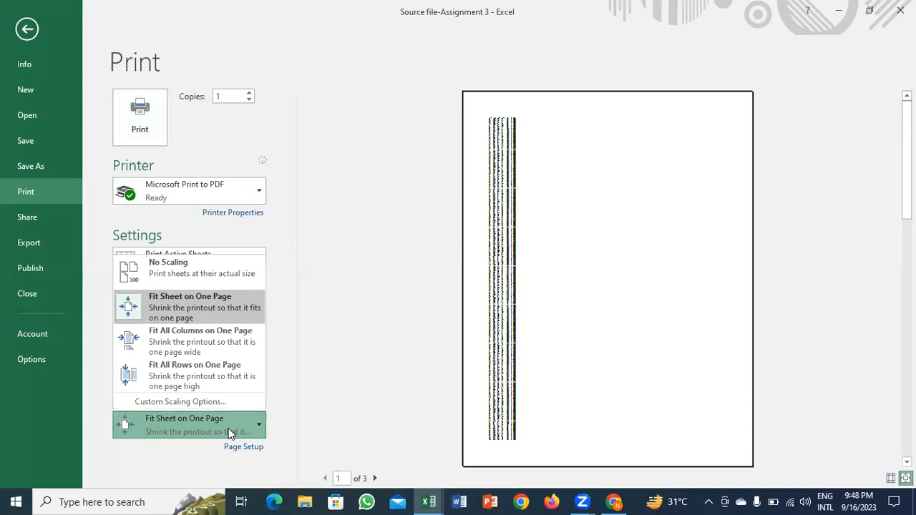
click(209, 282)
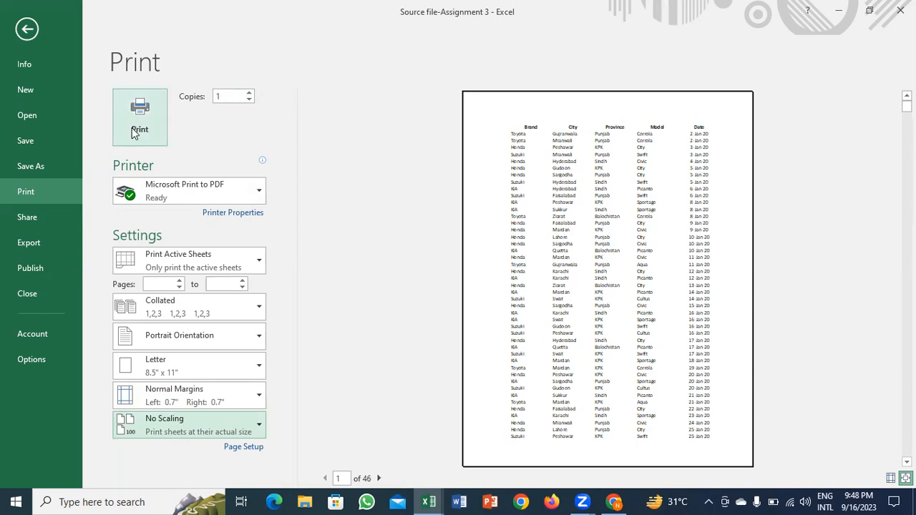
click(33, 36)
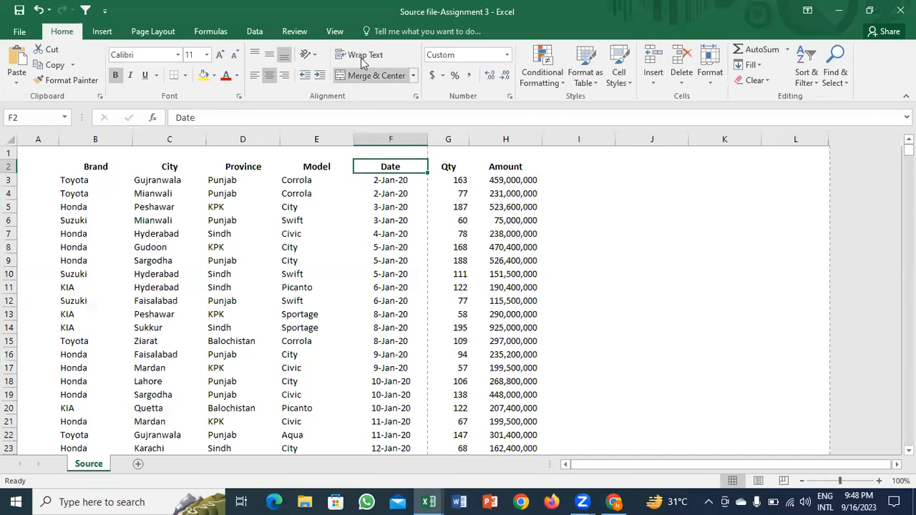
Step: Switch the Source sheet to Page Break Preview and examine the page divisions down to the last data rows
click(334, 33)
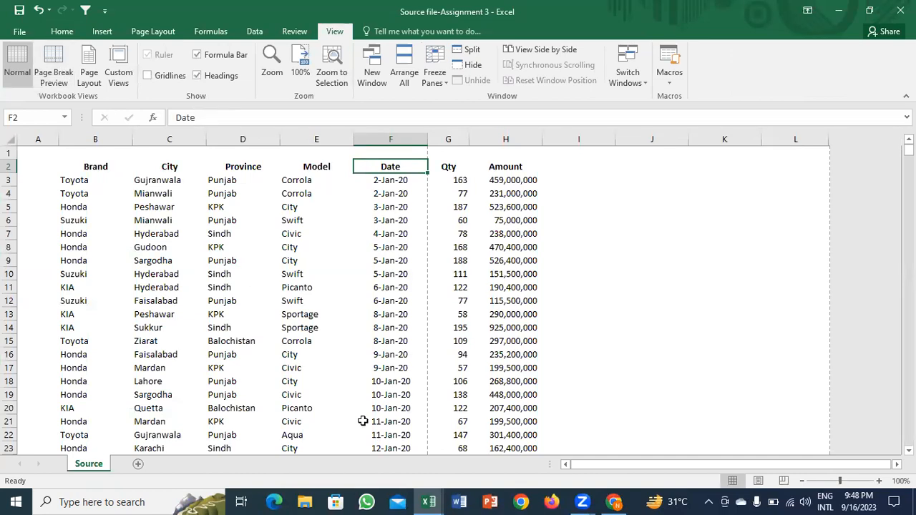
click(791, 490)
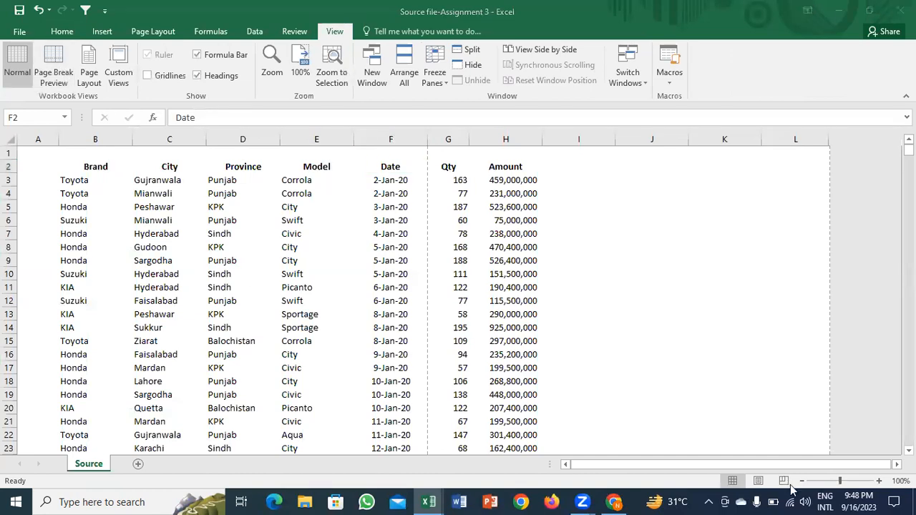
click(498, 365)
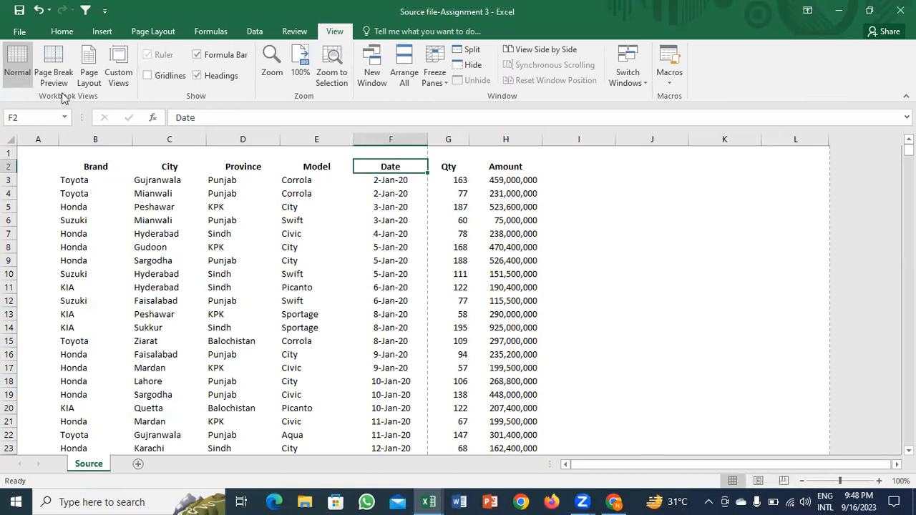
click(47, 65)
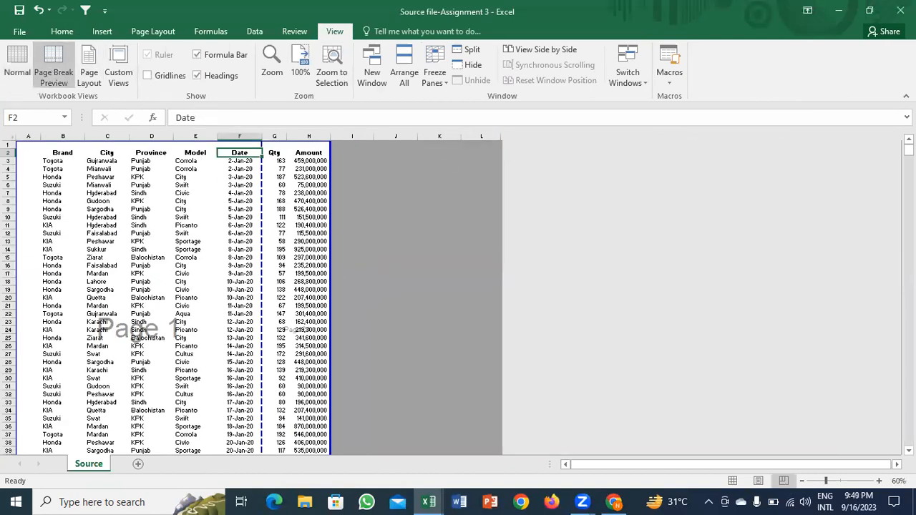
drag(909, 151, 874, 499)
click(199, 380)
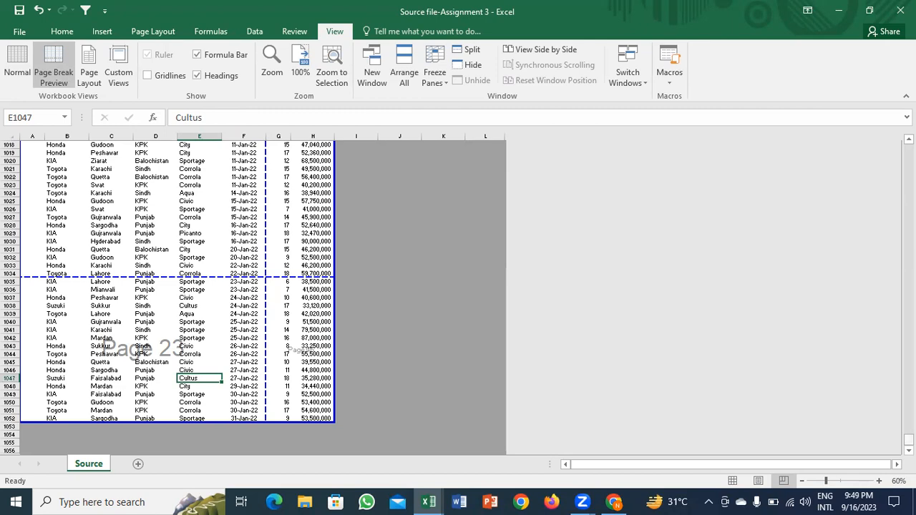
scroll(450, 284, up, 20)
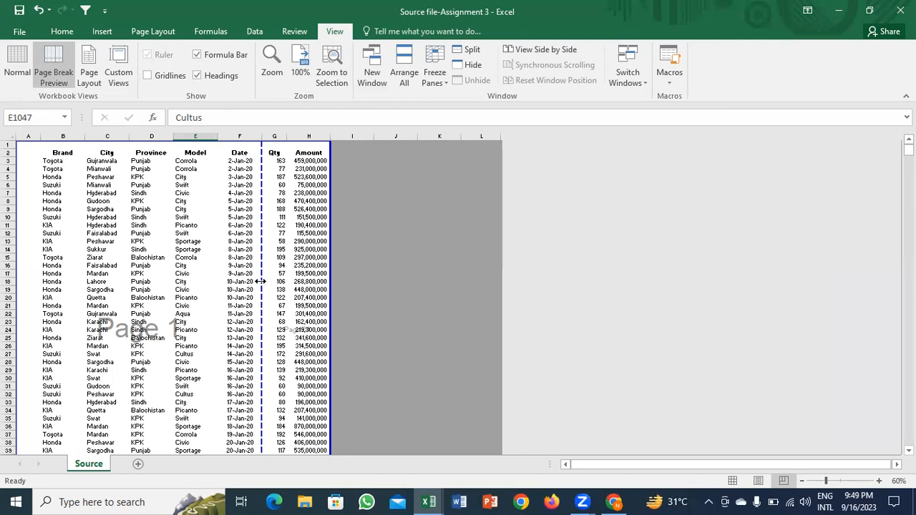
Step: Move the vertical page break to after column D, and then out to the edge after Amount so all columns share one page
drag(260, 281, 331, 289)
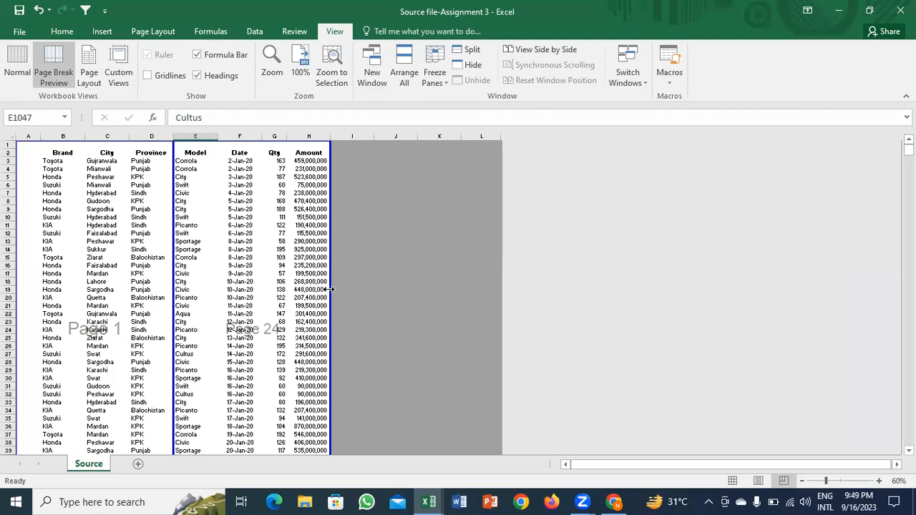
drag(249, 280, 161, 275)
drag(170, 326, 317, 325)
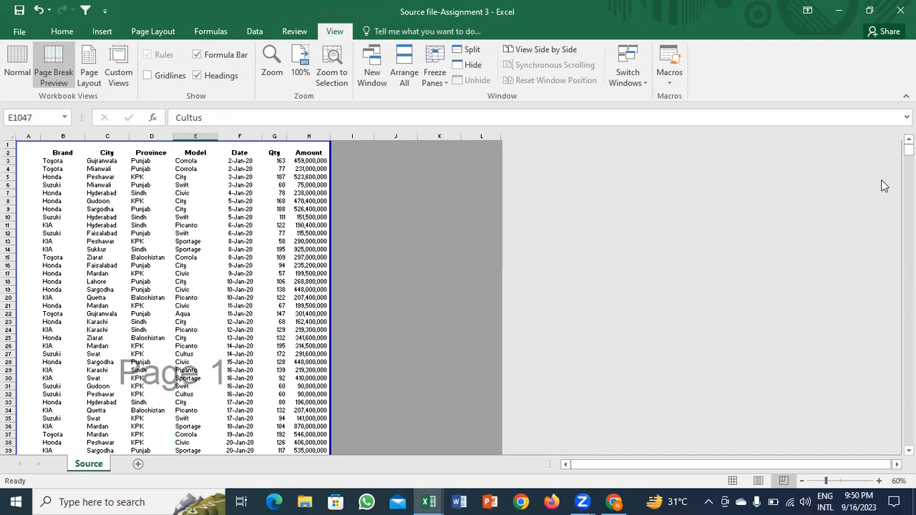
Step: Move the first horizontal page break down to below row 68
drag(908, 149, 908, 159)
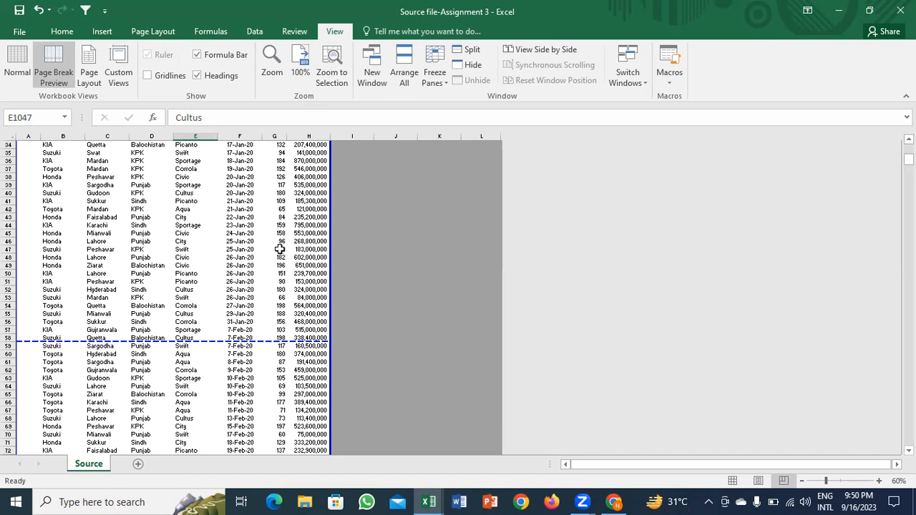
drag(182, 341, 183, 425)
click(187, 441)
Step: Move the horizontal page break under row 136 down to below row 143 and open the print preview
key(Down)
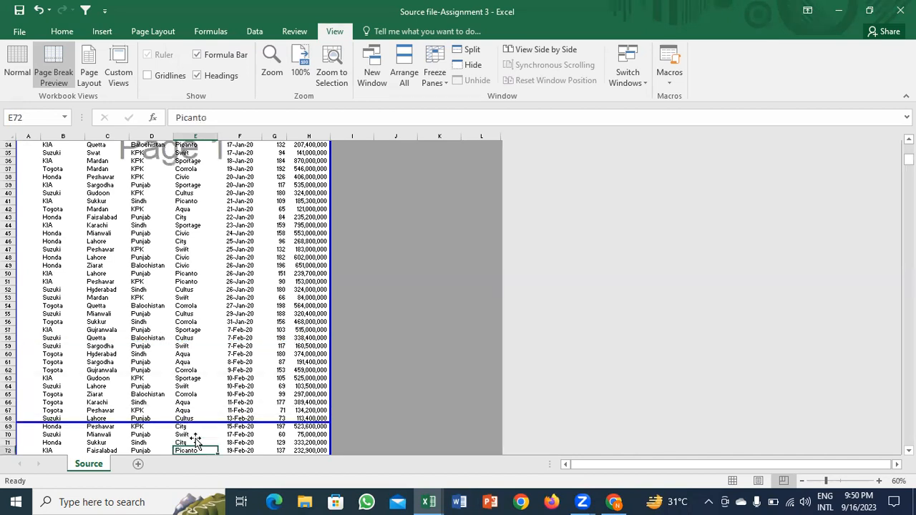
key(Down)
key(Down)
key(Down)
key(Down)
key(Down)
key(Down)
key(Down)
key(Down)
key(Down)
key(Down)
key(Down)
key(Down)
key(Down)
key(Down)
key(Down)
key(Down)
key(Down)
key(Down)
key(Down)
key(Down)
key(Down)
key(Down)
key(Down)
key(Down)
key(Down)
key(Down)
key(Down)
key(Down)
key(Down)
key(Down)
key(Down)
key(Down)
key(Down)
key(Down)
key(Down)
key(Down)
key(Down)
key(Down)
key(Down)
key(Down)
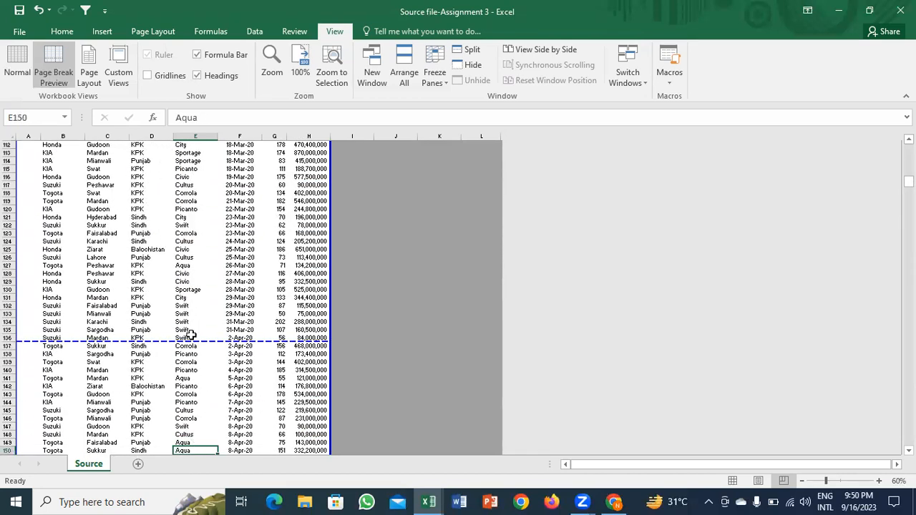
drag(191, 341, 207, 396)
click(239, 290)
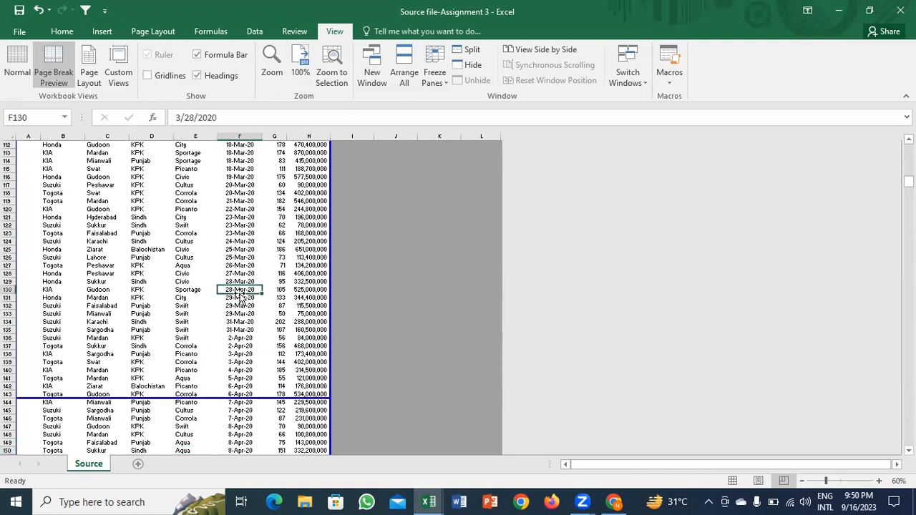
key(ctrl+p)
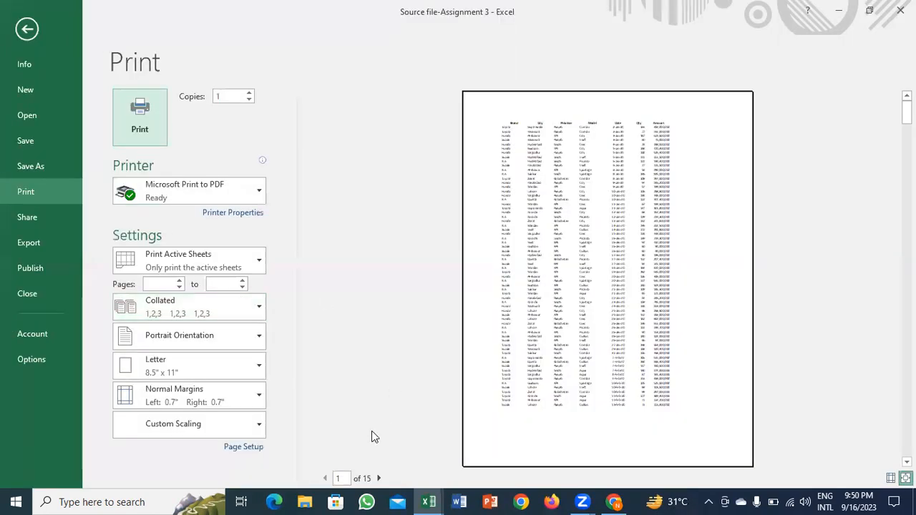
Step: Return the Source sheet to Normal view and close the workbook without saving the changes
click(28, 29)
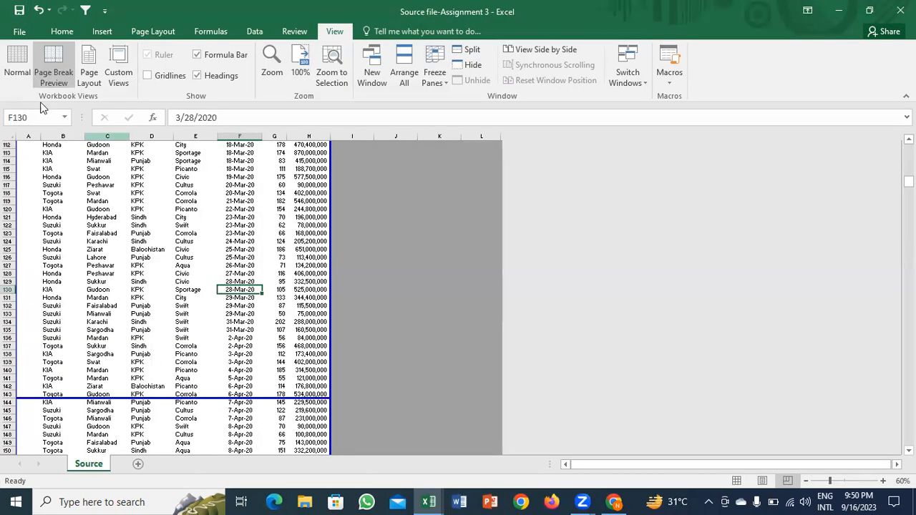
click(23, 79)
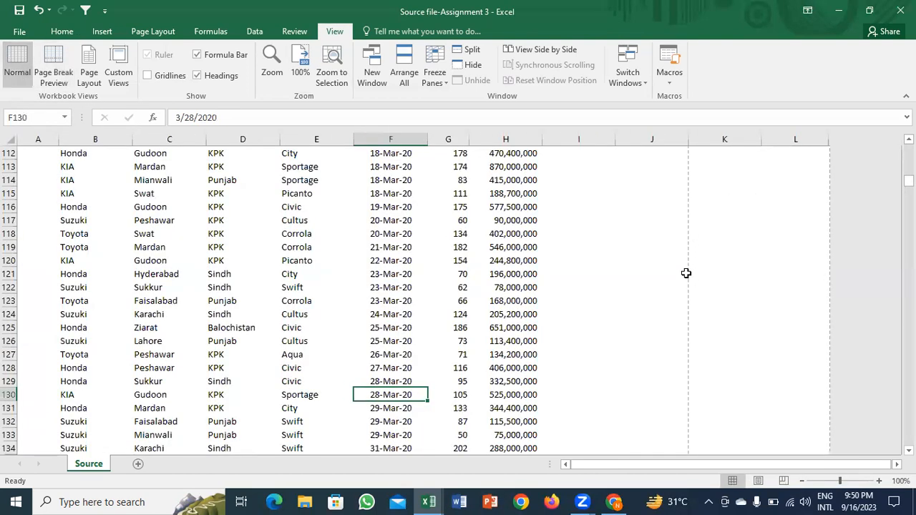
drag(908, 181, 908, 149)
click(424, 282)
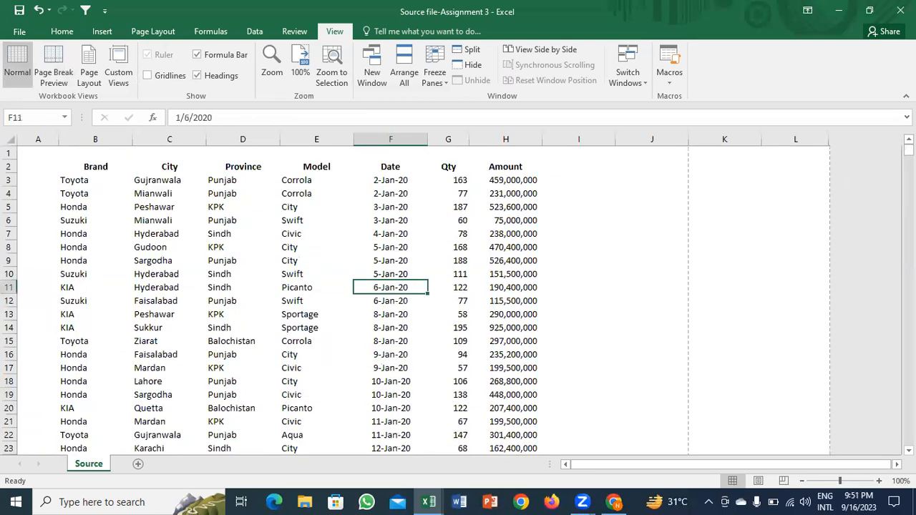
click(900, 10)
click(461, 270)
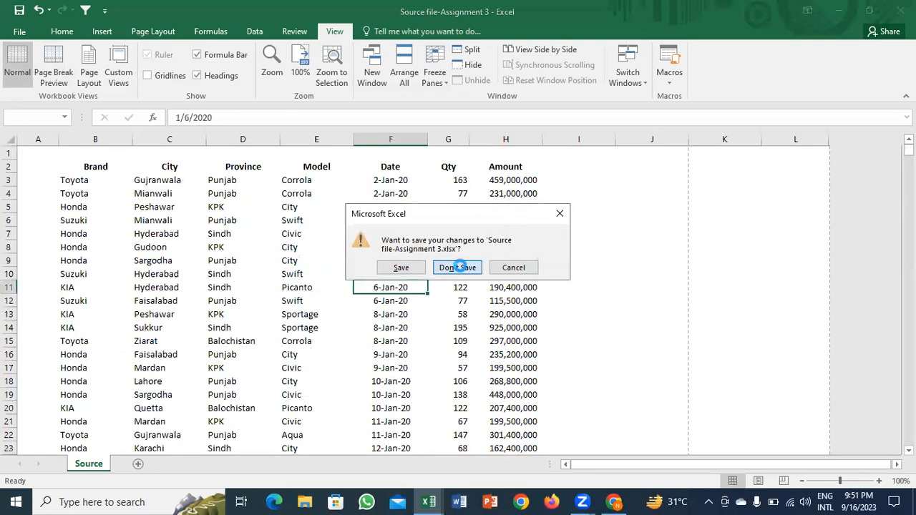
Step: Switch to Chrome, search for google sheets in a new tab and open the Google Sheets home page
click(614, 501)
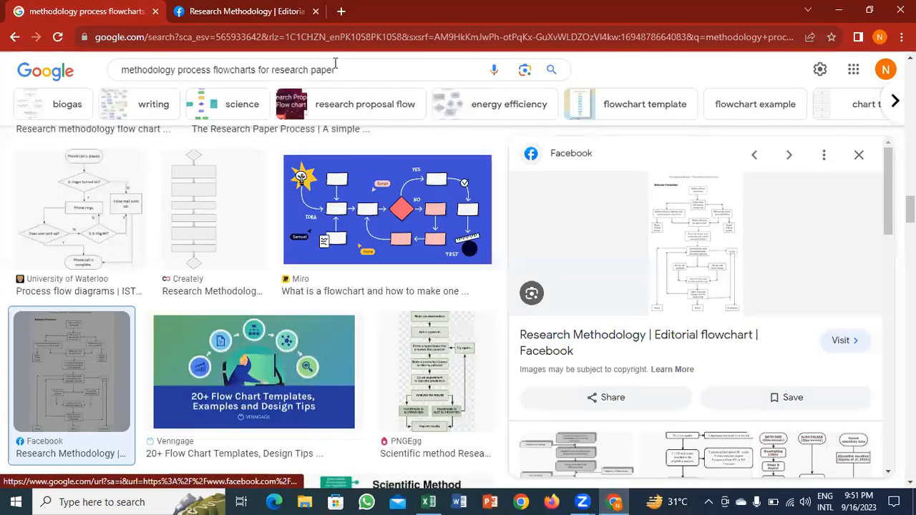
click(339, 11)
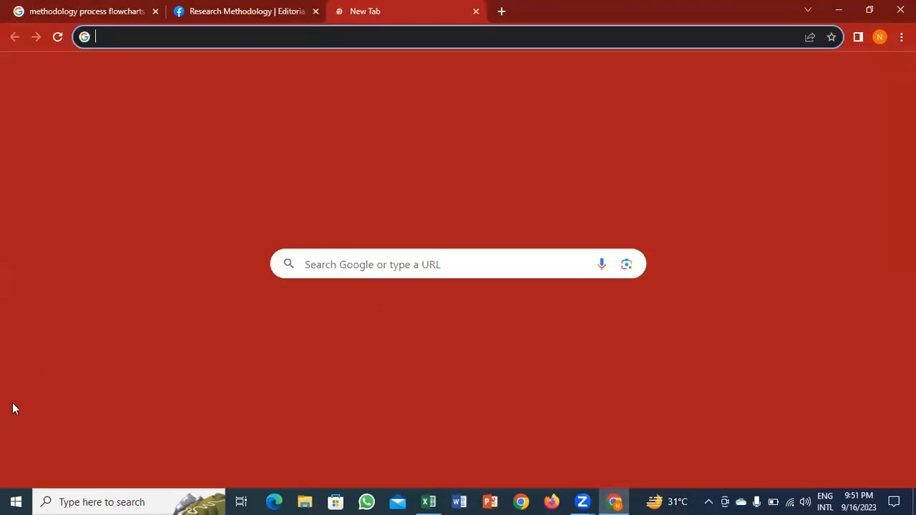
text(GOO)
text(G)
key(BackSpace)
text(GLE )
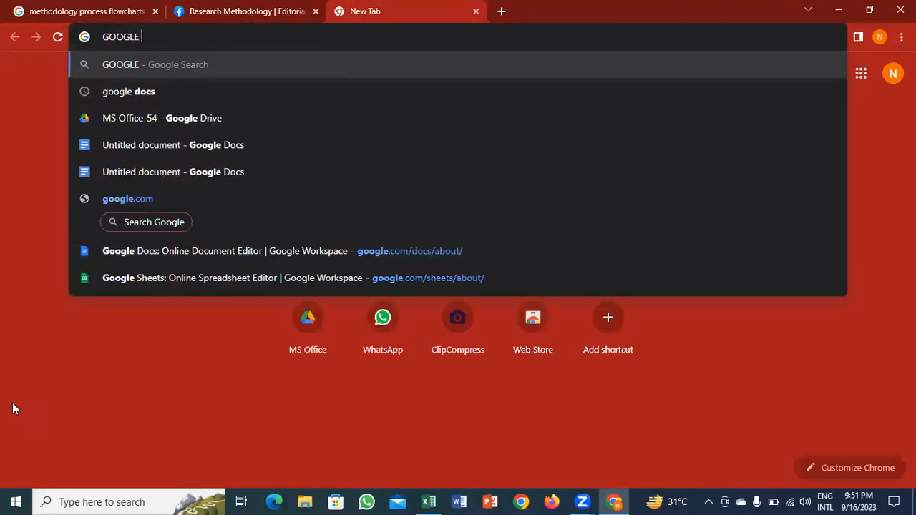
text(SHEETS)
key(Return)
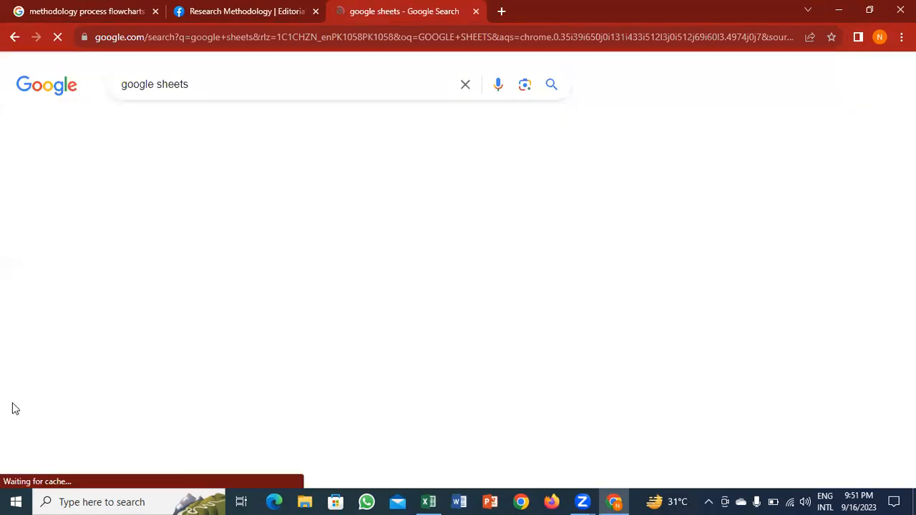
click(316, 219)
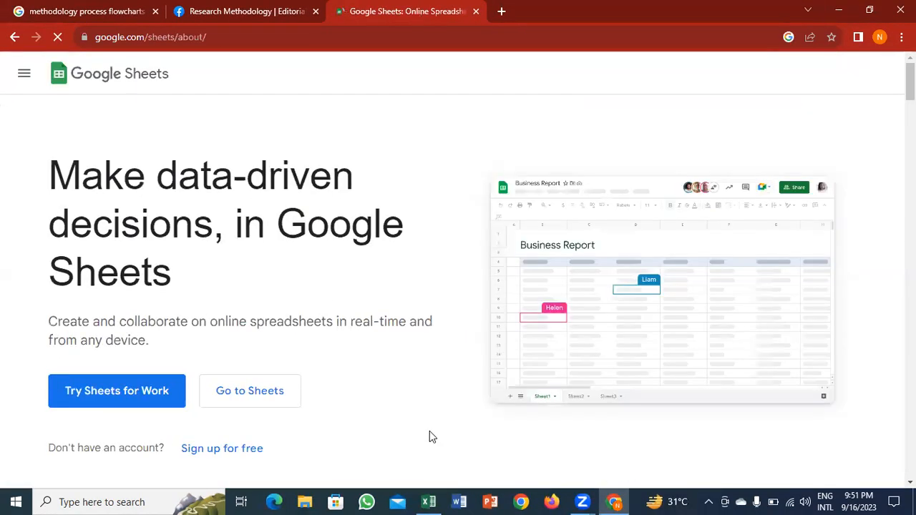
click(262, 407)
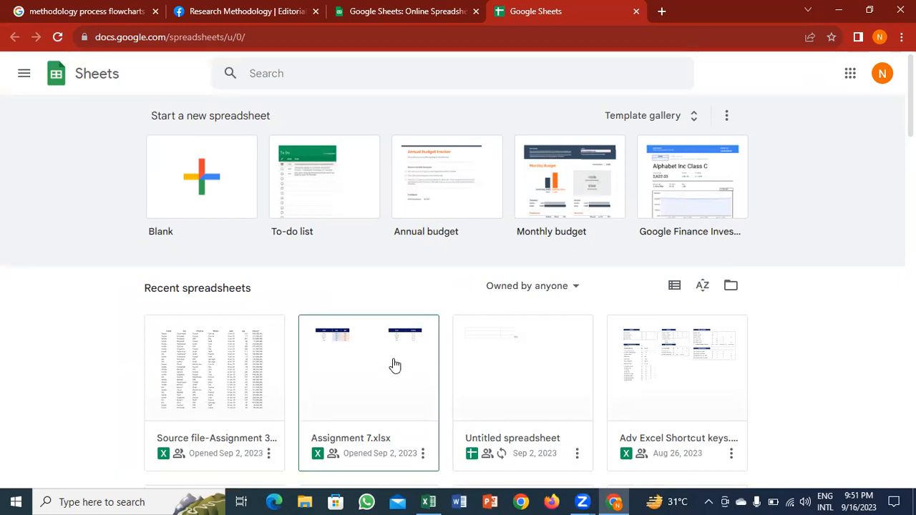
Step: Look at the Upload option for opening a file from the computer and close the file picker
click(731, 286)
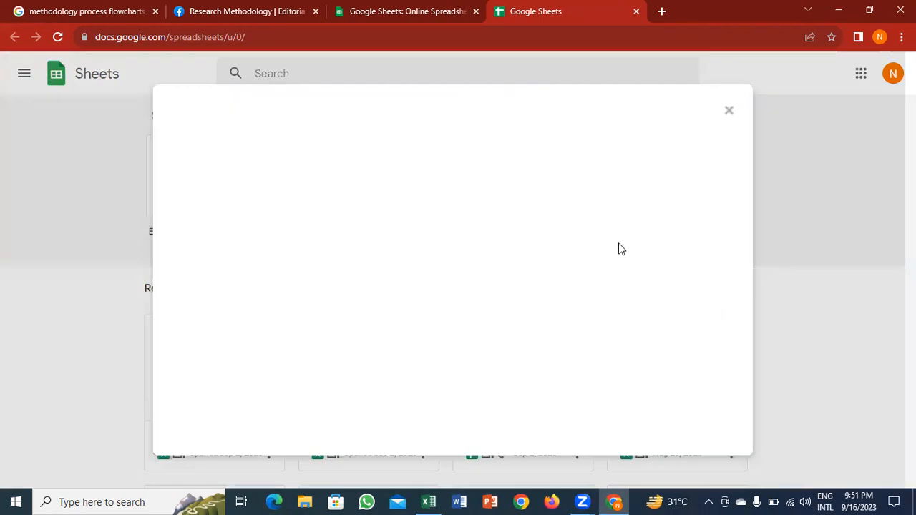
click(502, 154)
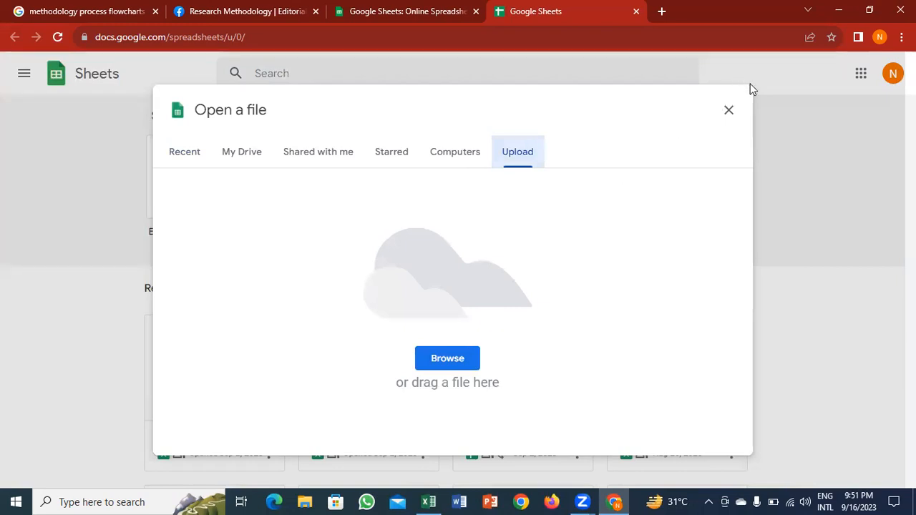
click(728, 111)
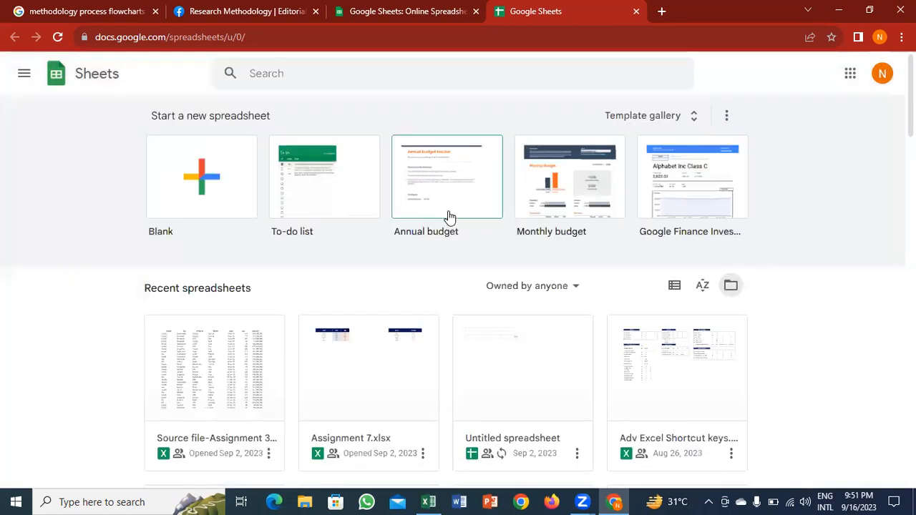
Step: Create a blank spreadsheet and briefly compare it with the Excel class 1 workbook in Excel
click(219, 200)
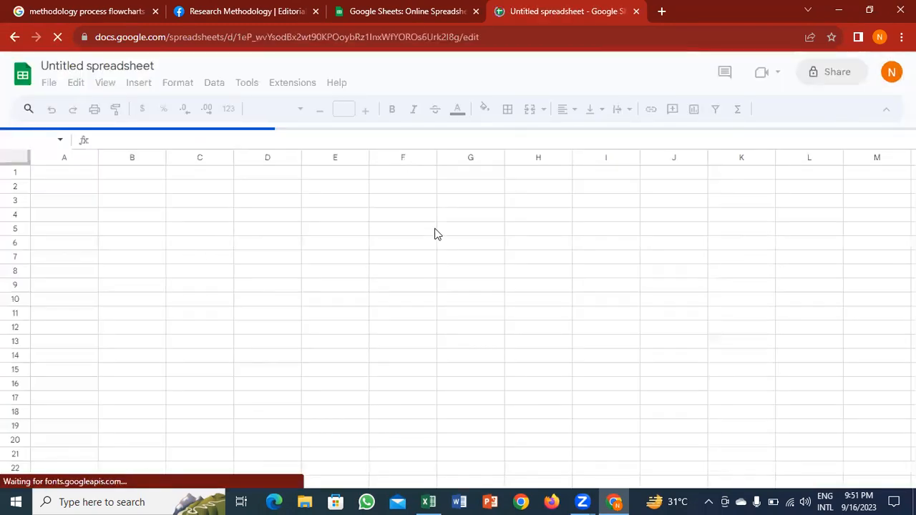
click(436, 233)
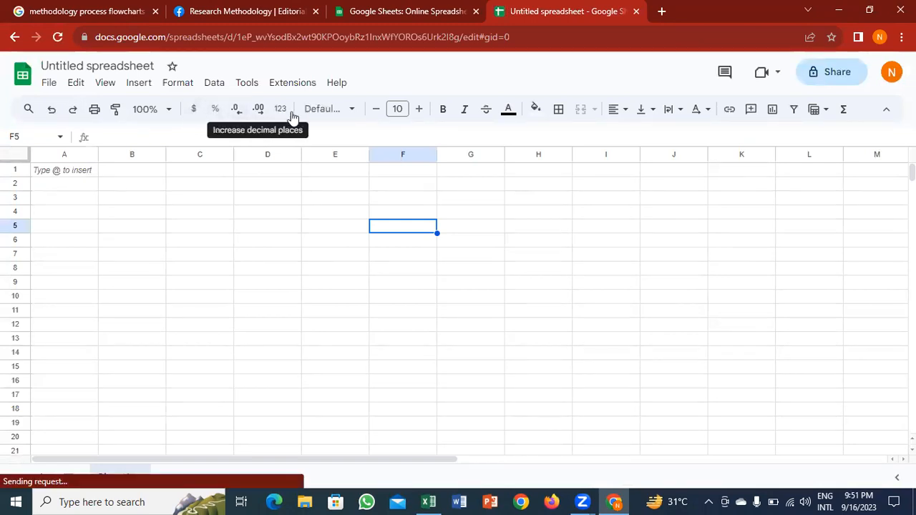
key(alt+Tab)
key(alt+Tab)
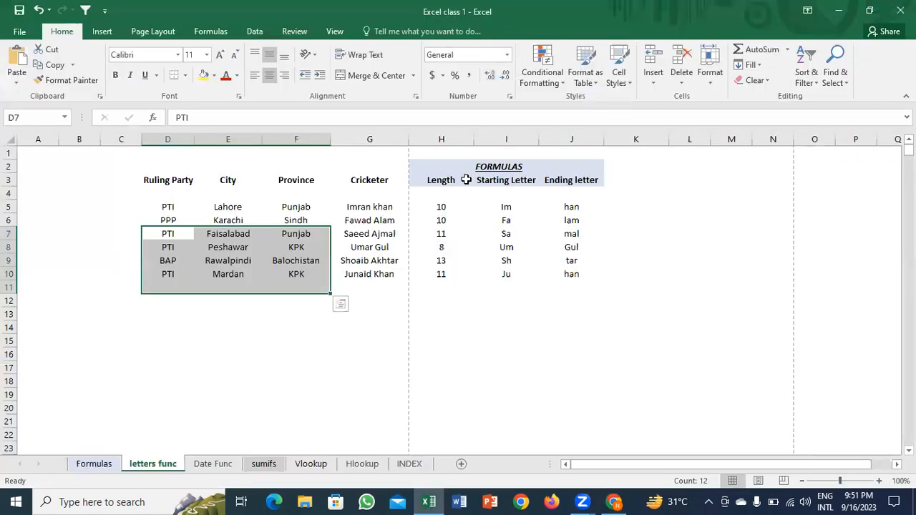
key(alt+Tab)
Step: Apply the currency format to cell G2 of the blank spreadsheet
click(467, 183)
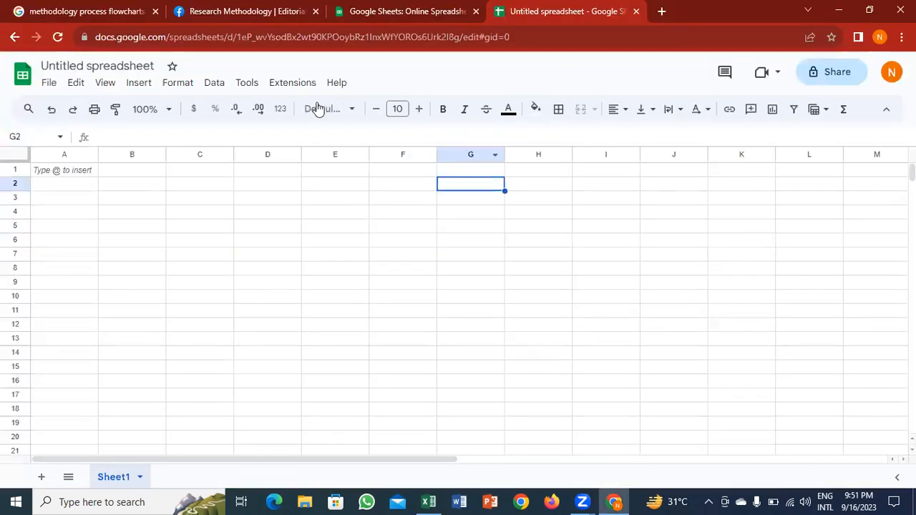
click(193, 113)
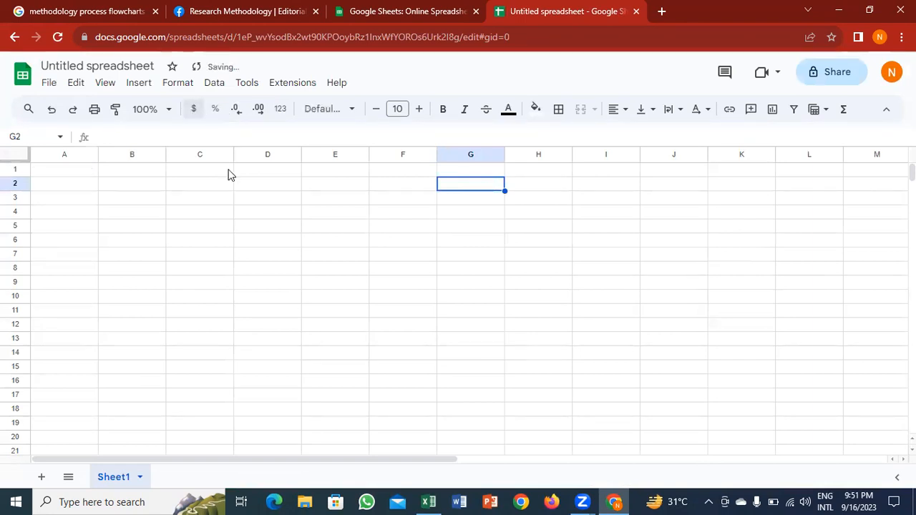
click(194, 116)
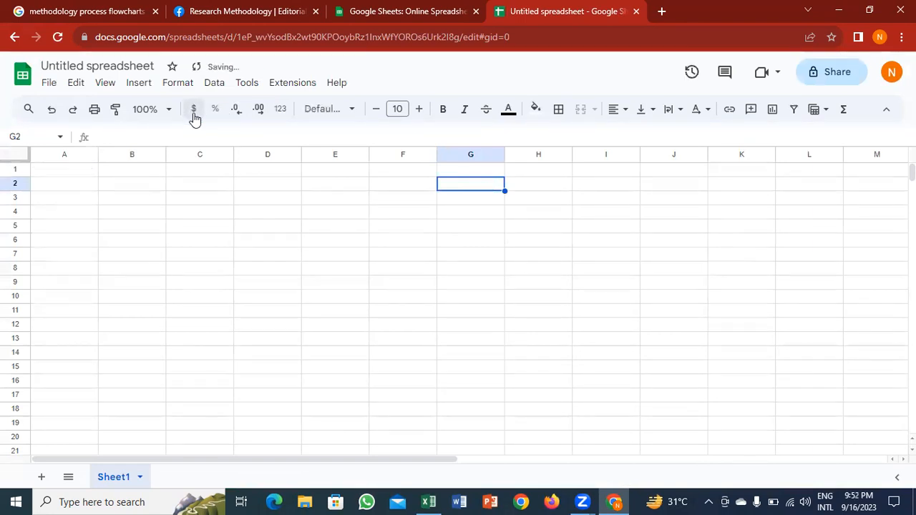
Step: Examine the available number formats and the list of functions
click(279, 115)
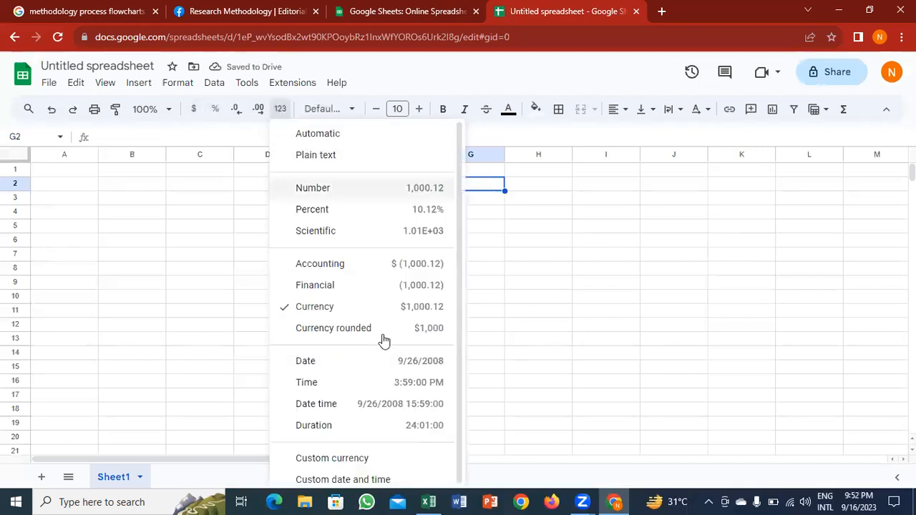
scroll(464, 300, down, 1)
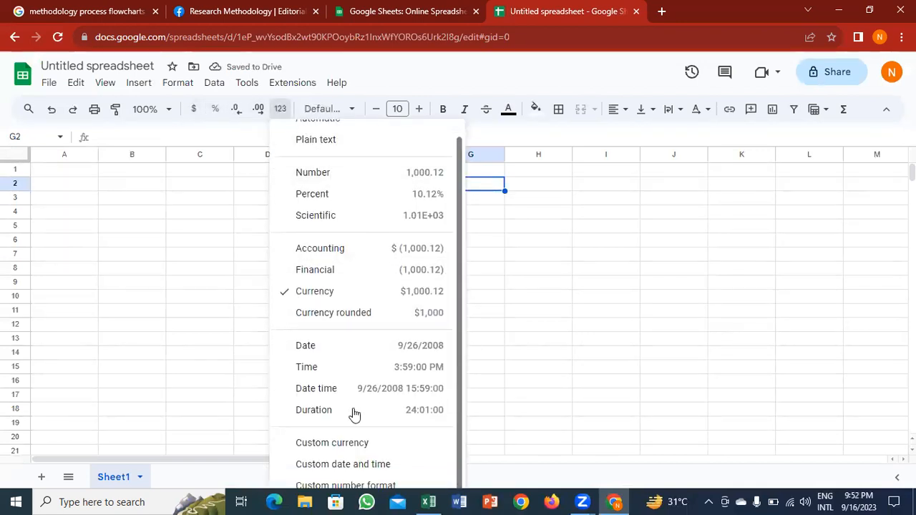
click(533, 297)
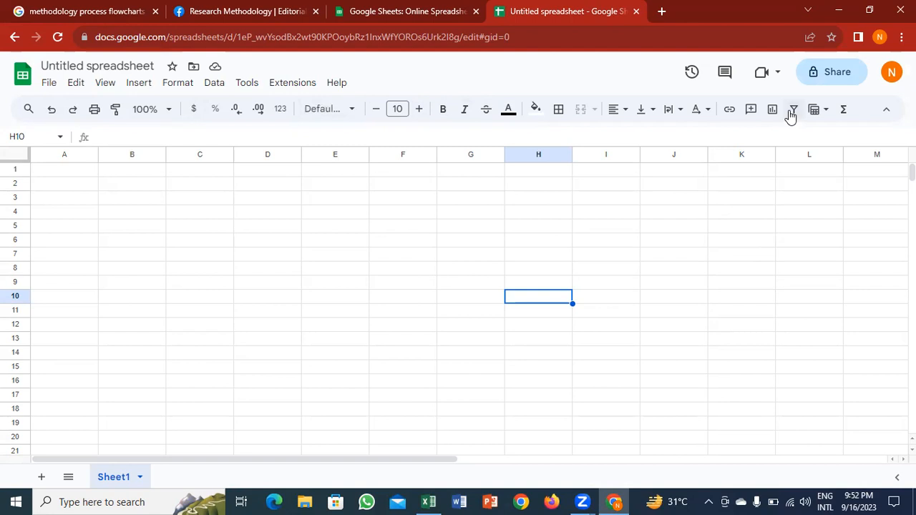
click(837, 115)
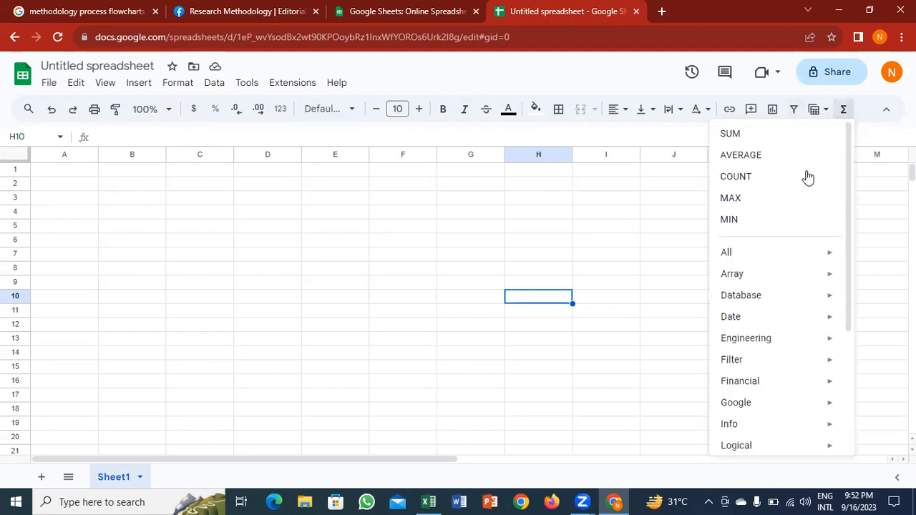
click(682, 227)
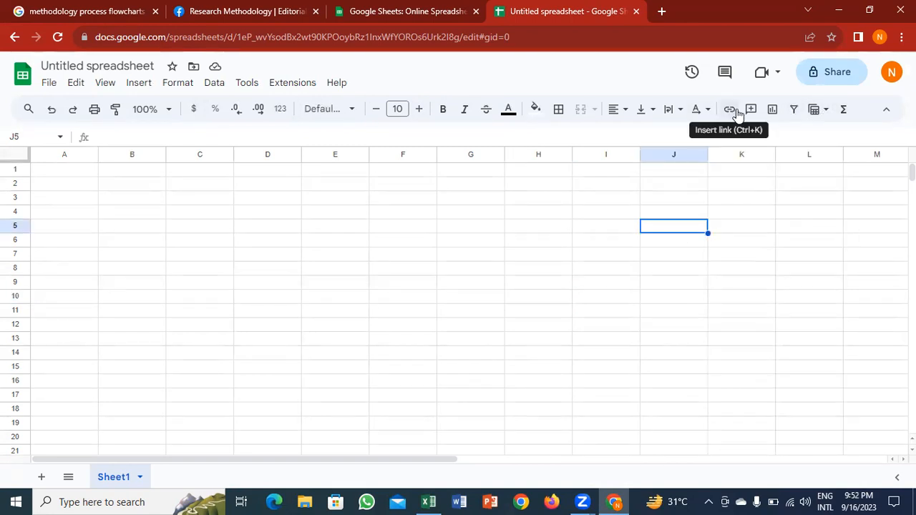
click(618, 254)
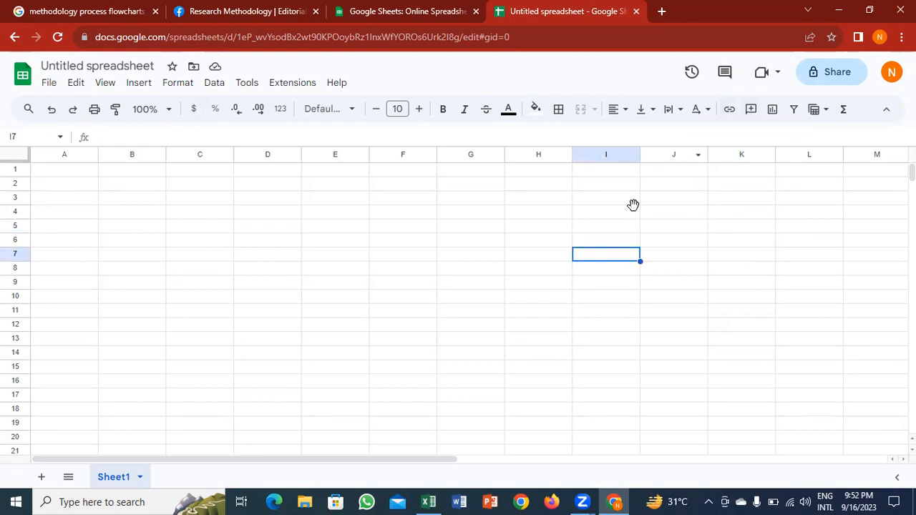
Step: Add the comment FGHJKL to cell I4
click(633, 209)
click(750, 109)
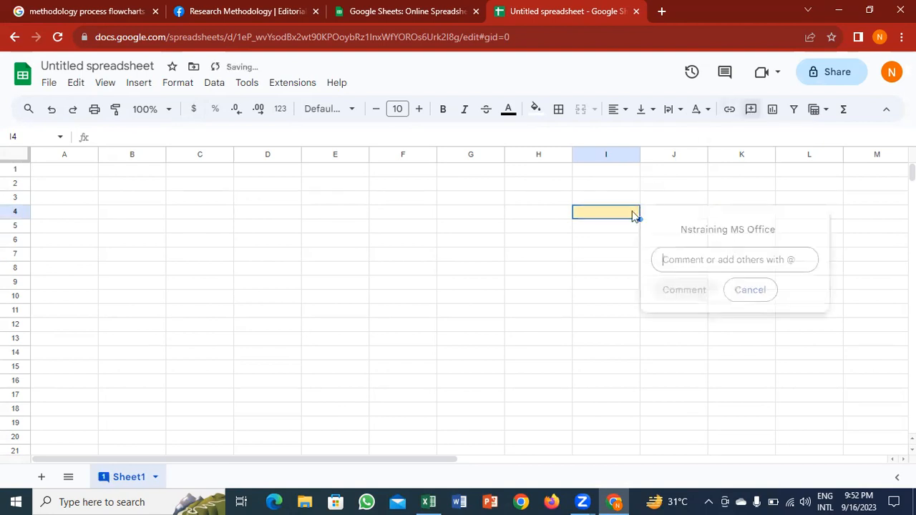
text(FGHJKL)
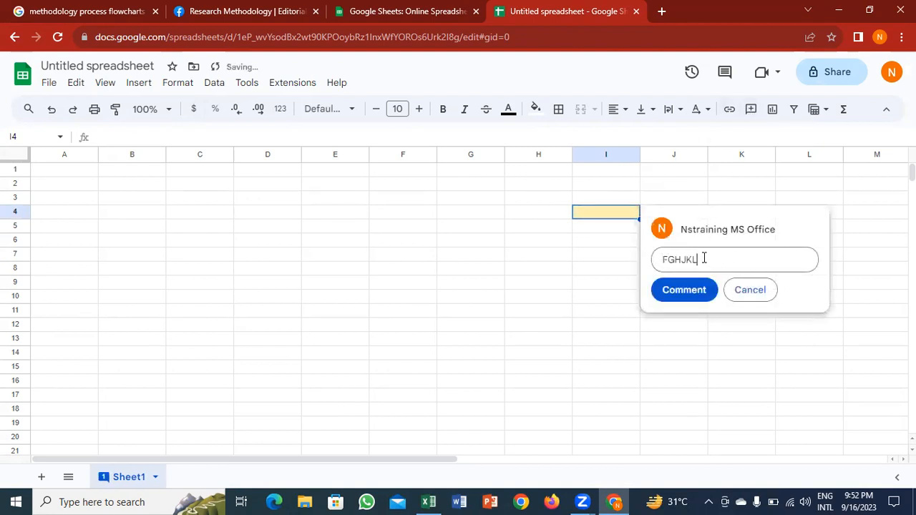
click(692, 291)
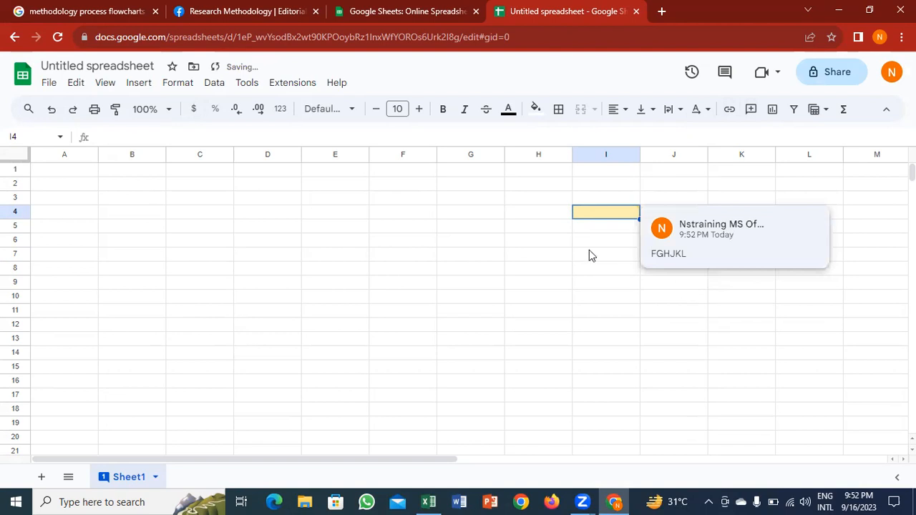
click(589, 250)
Step: Review the options of the comment on cell I4 and mark it as resolved
mouse_move(612, 215)
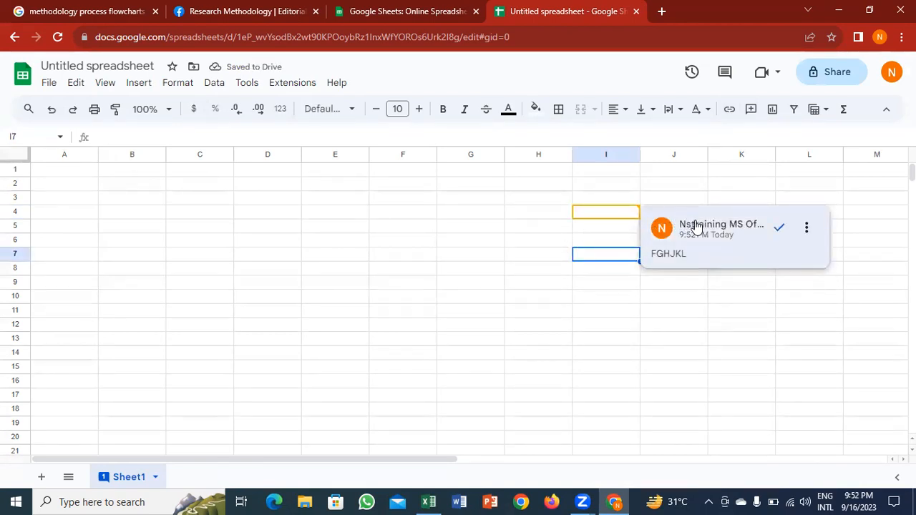
mouse_move(698, 233)
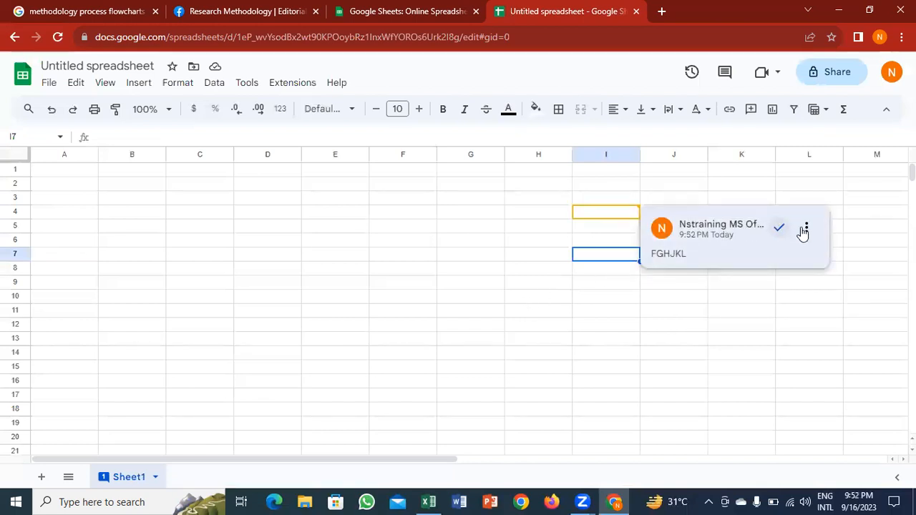
click(806, 229)
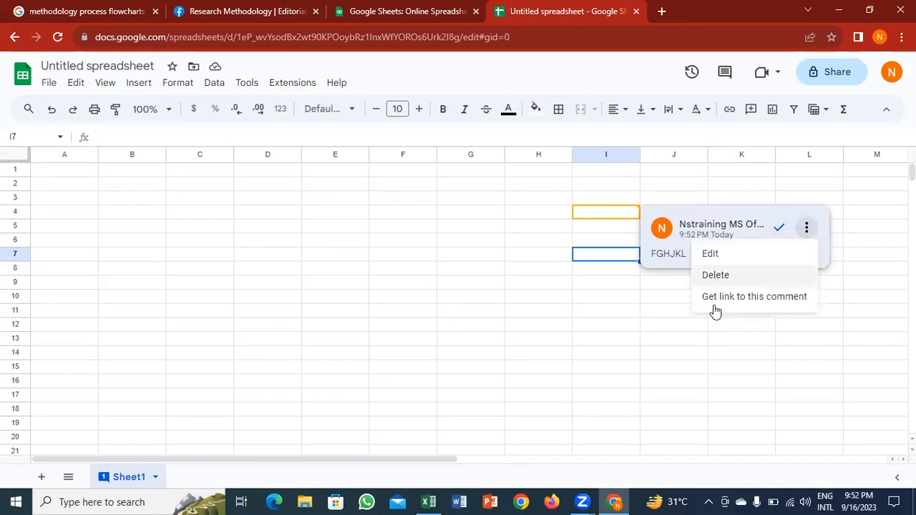
click(673, 258)
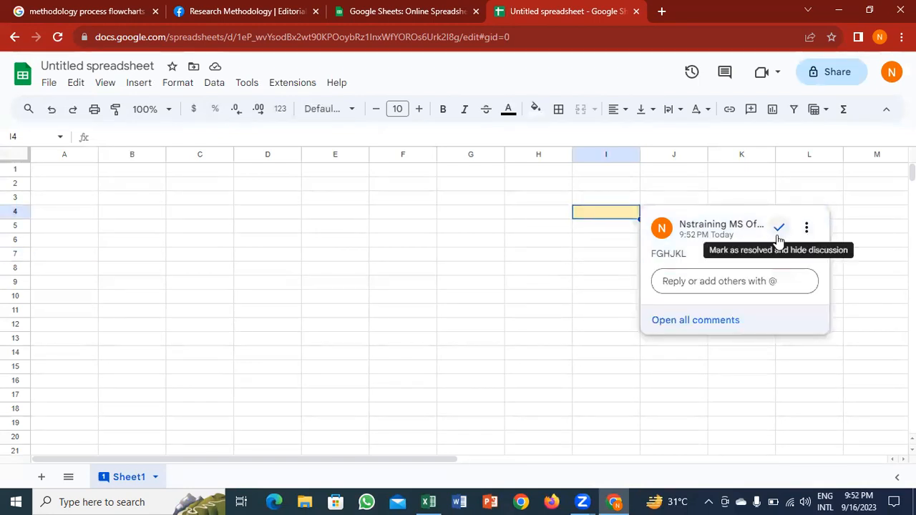
click(456, 294)
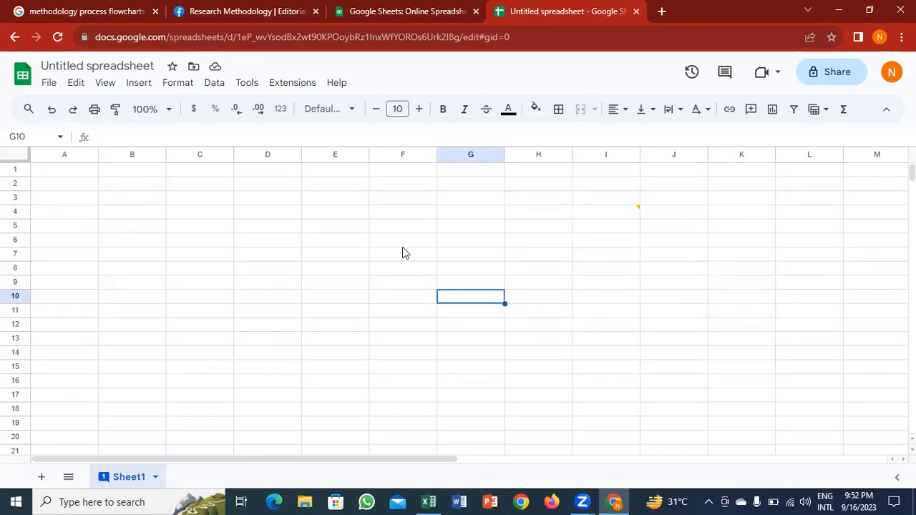
mouse_move(632, 211)
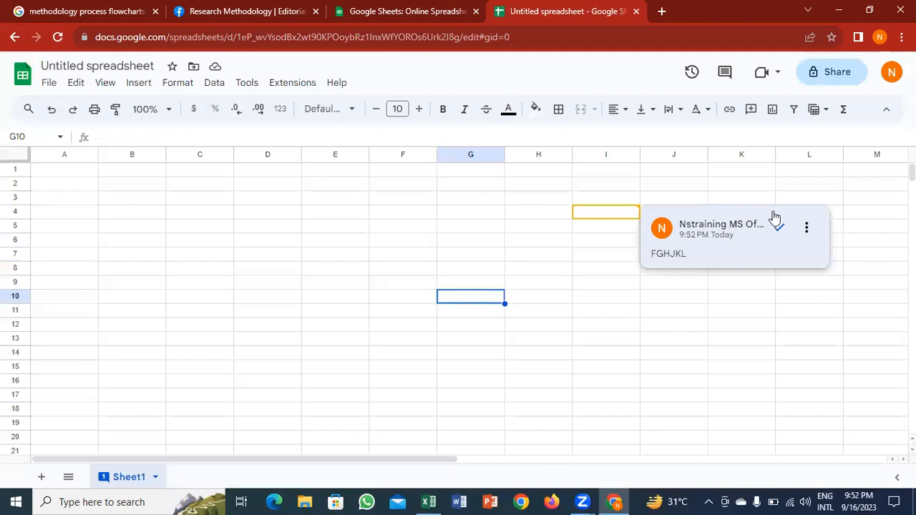
click(779, 229)
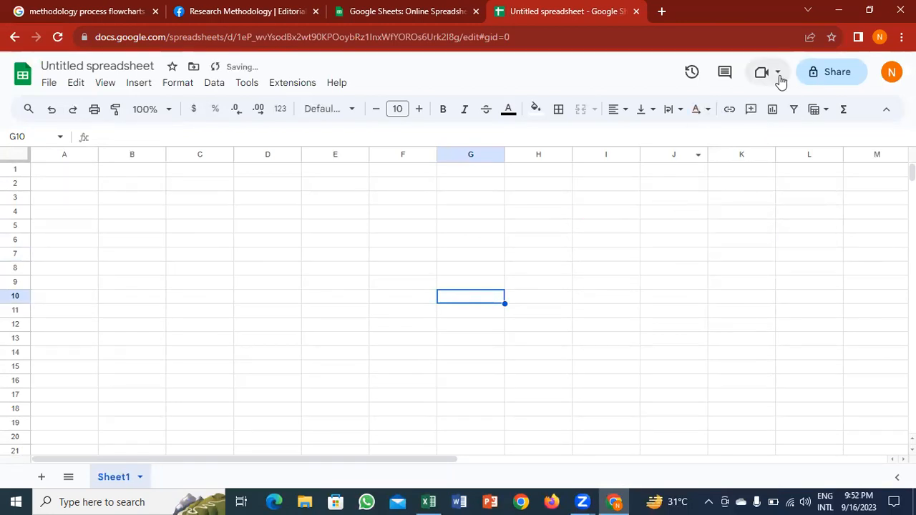
Step: Examine the commands offered for file handling, editing, viewing and freezing, formatting and data in the blank spreadsheet
click(51, 86)
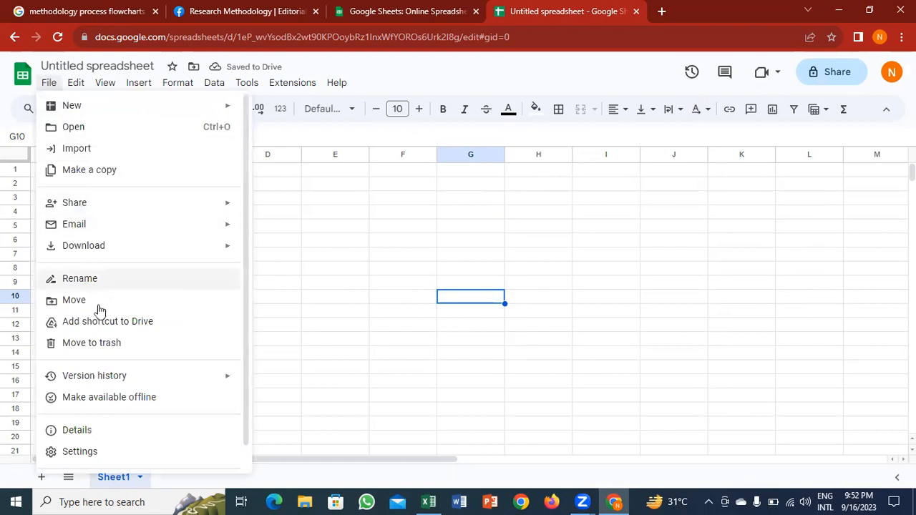
click(293, 215)
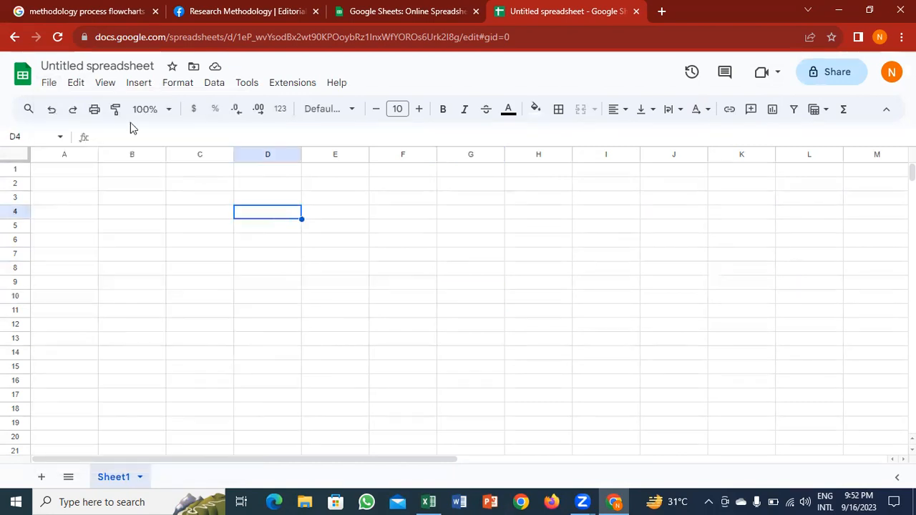
click(79, 84)
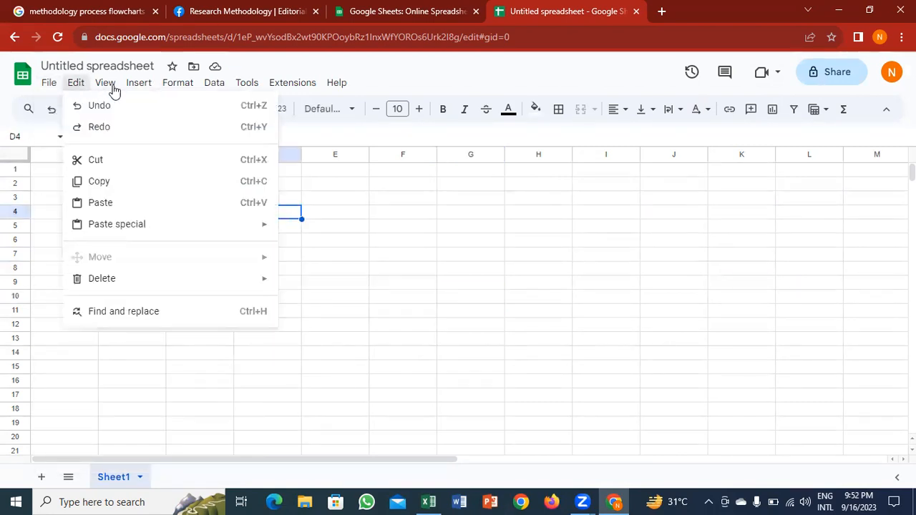
click(112, 90)
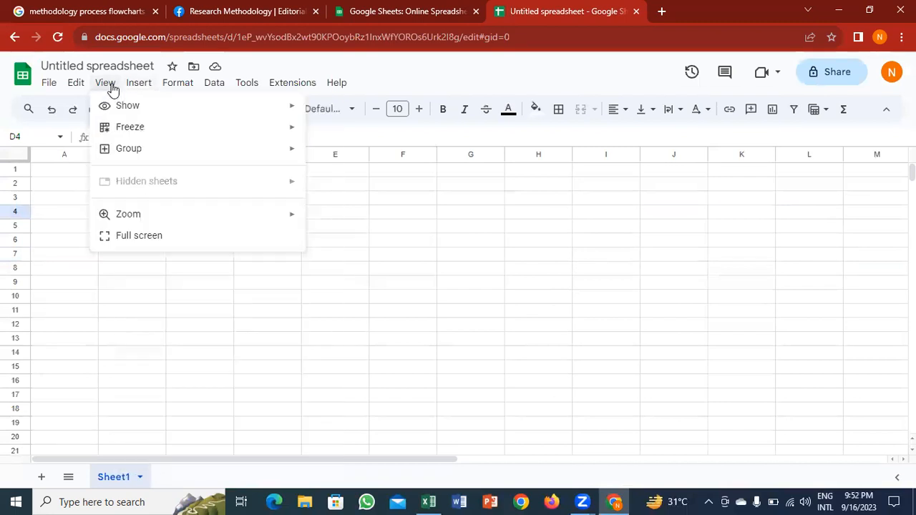
mouse_move(132, 131)
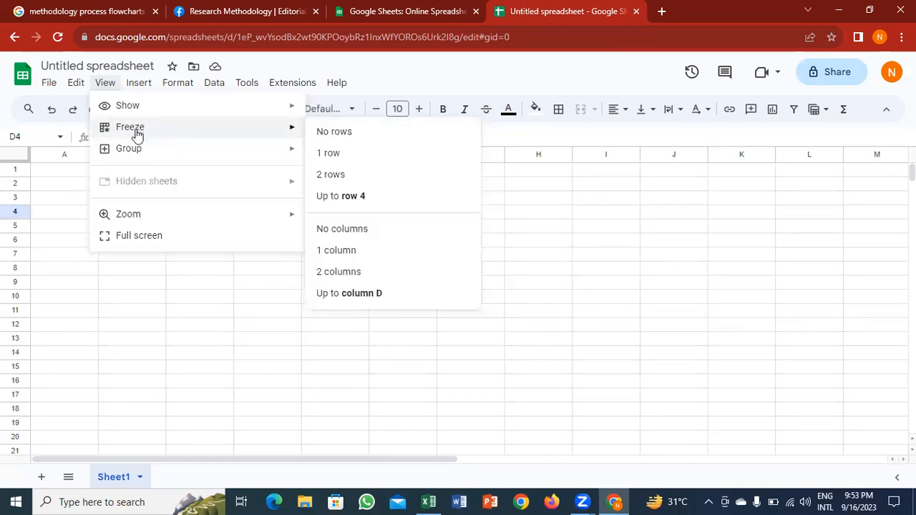
click(57, 216)
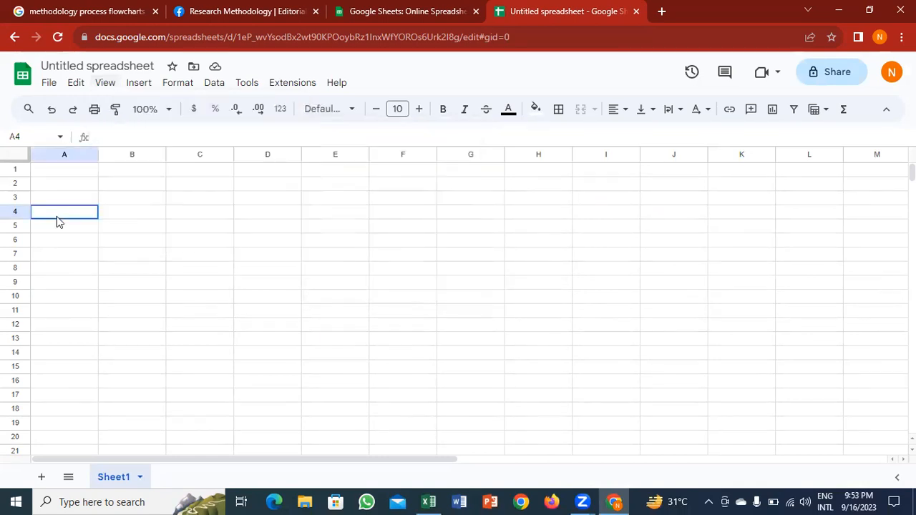
click(140, 84)
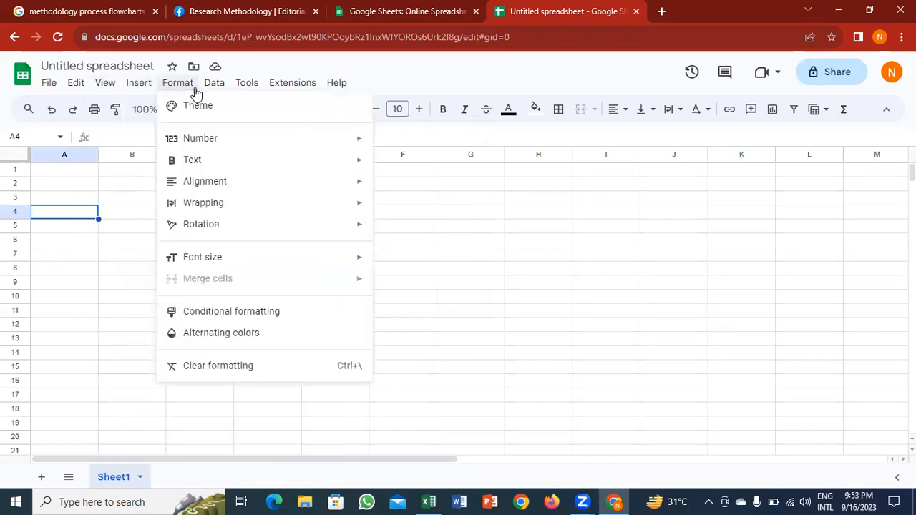
mouse_move(205, 89)
mouse_move(245, 89)
click(517, 283)
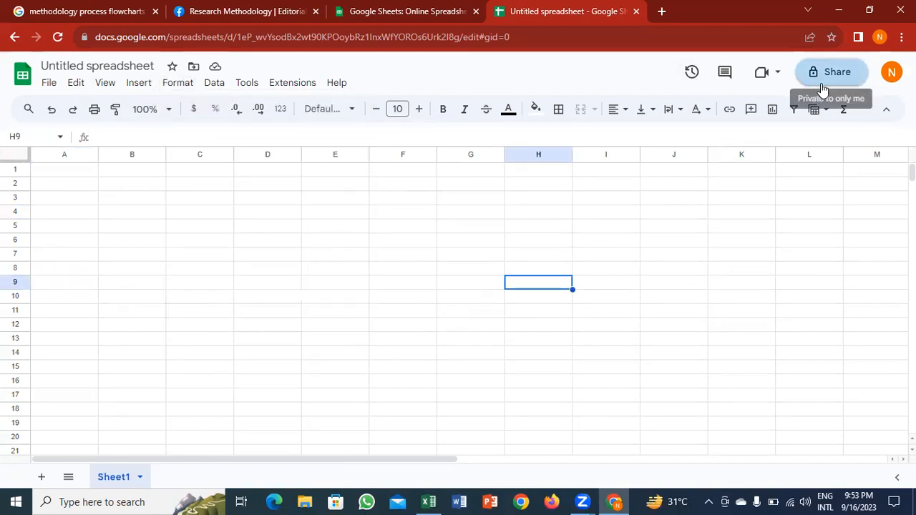
Step: Share the spreadsheet without naming it, giving anyone with the link the Editor role
click(823, 88)
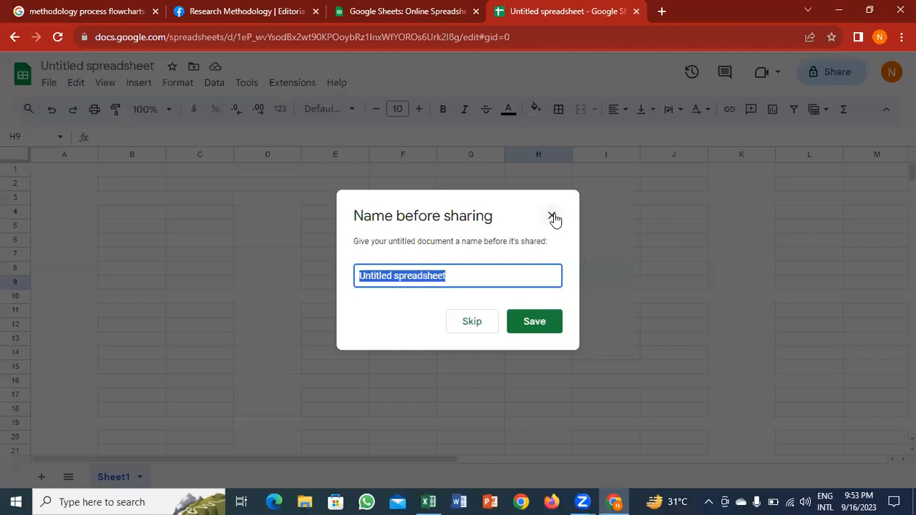
click(471, 325)
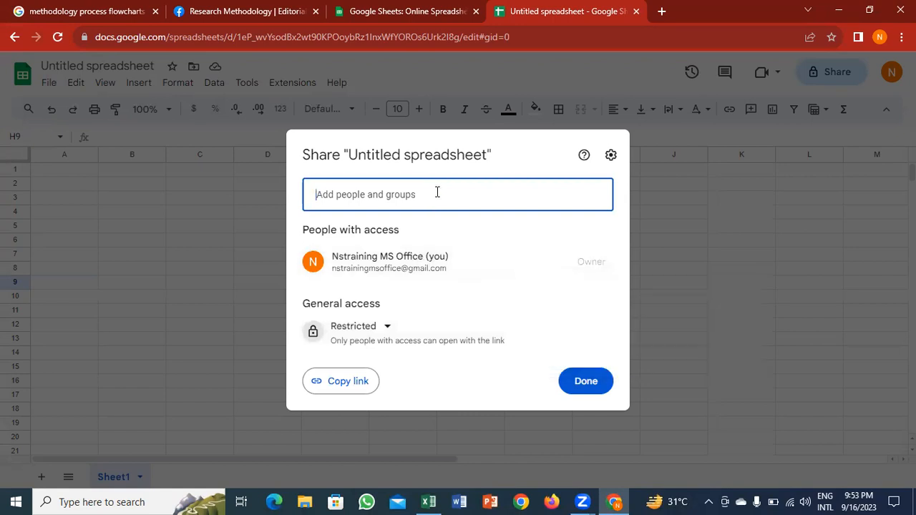
click(382, 326)
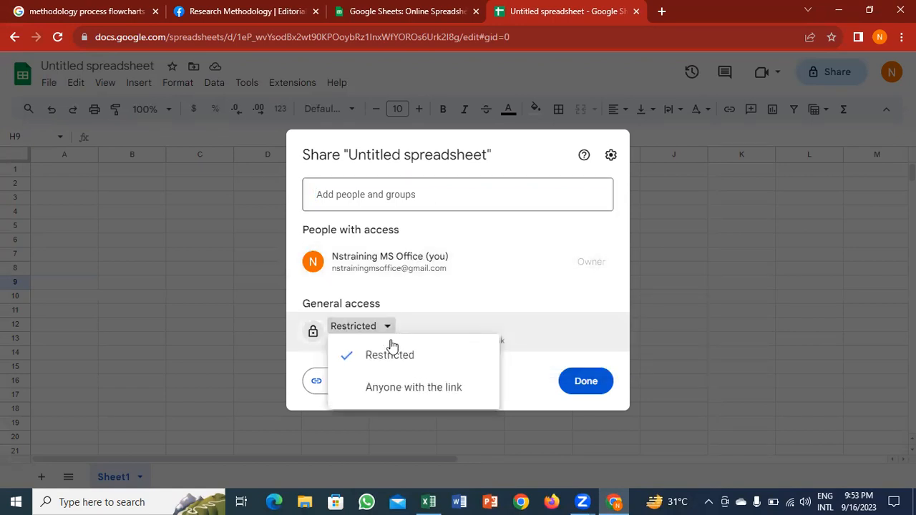
click(412, 386)
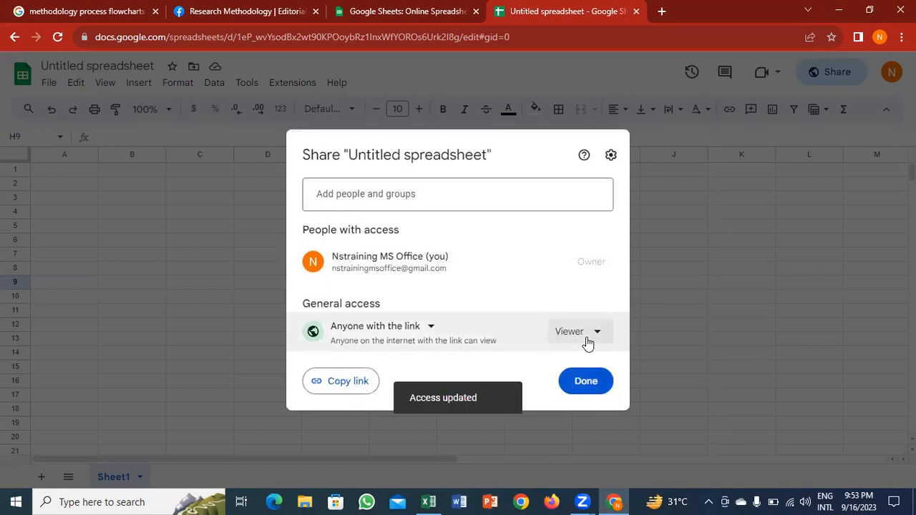
click(588, 342)
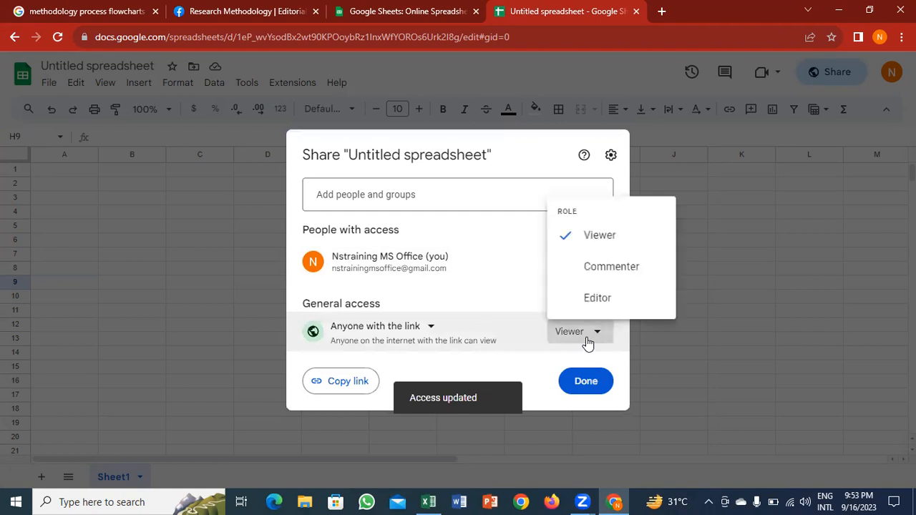
click(587, 296)
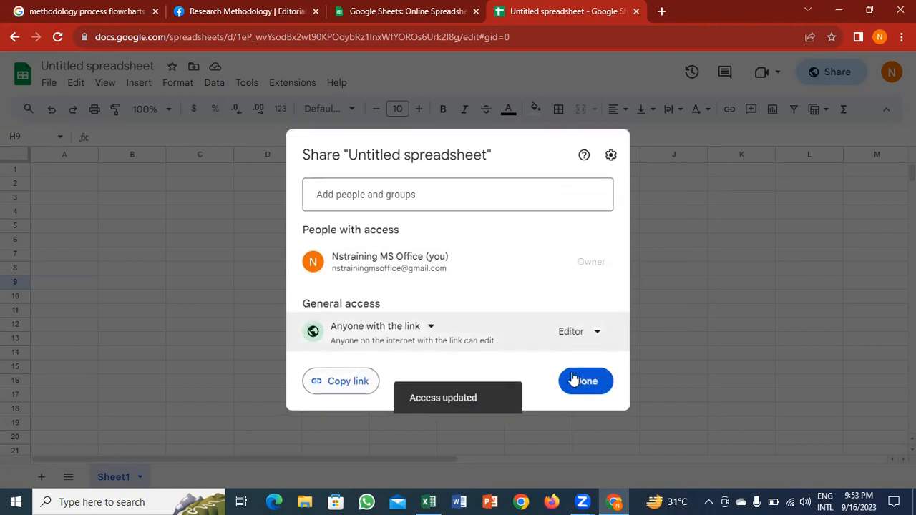
click(699, 362)
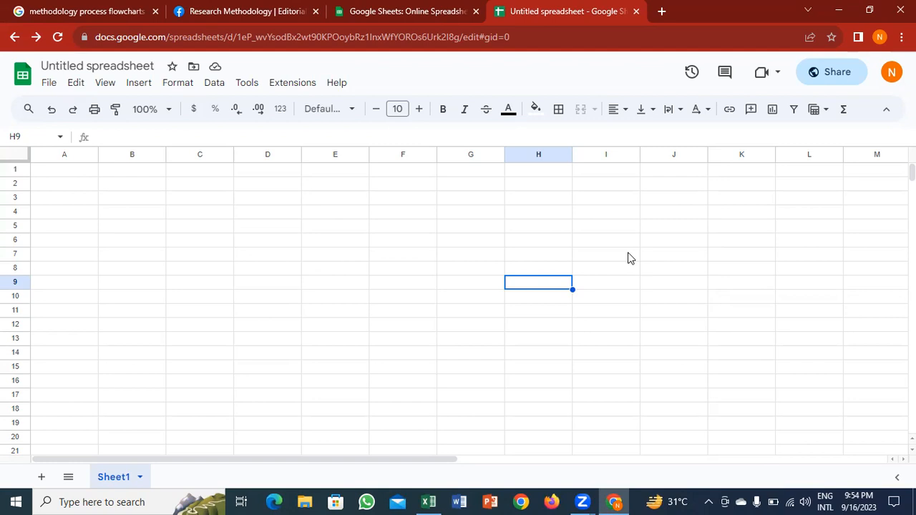
Step: Switch to the Excel workbook and embed the file Adv Excel Shortcut keys.xlsx, displayed as an icon, at cell J12 of the letters func sheet
key(alt+Tab)
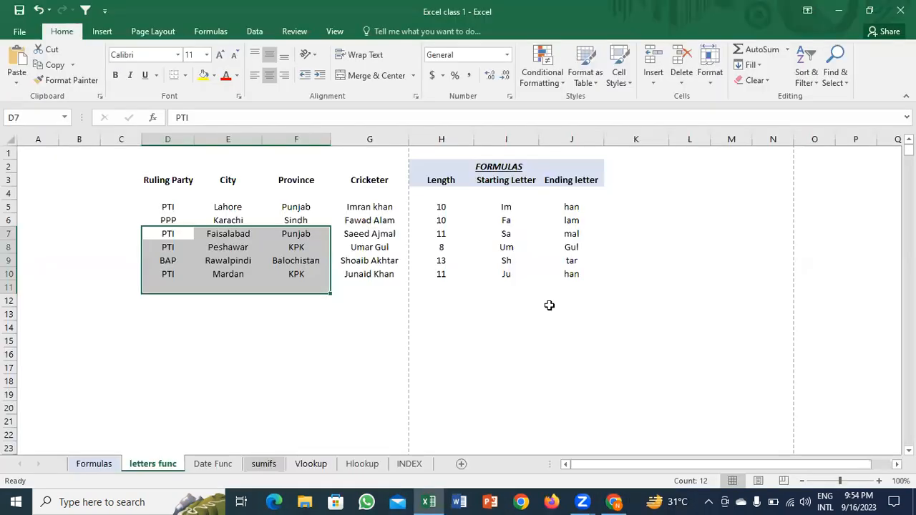
click(550, 306)
key(alt)
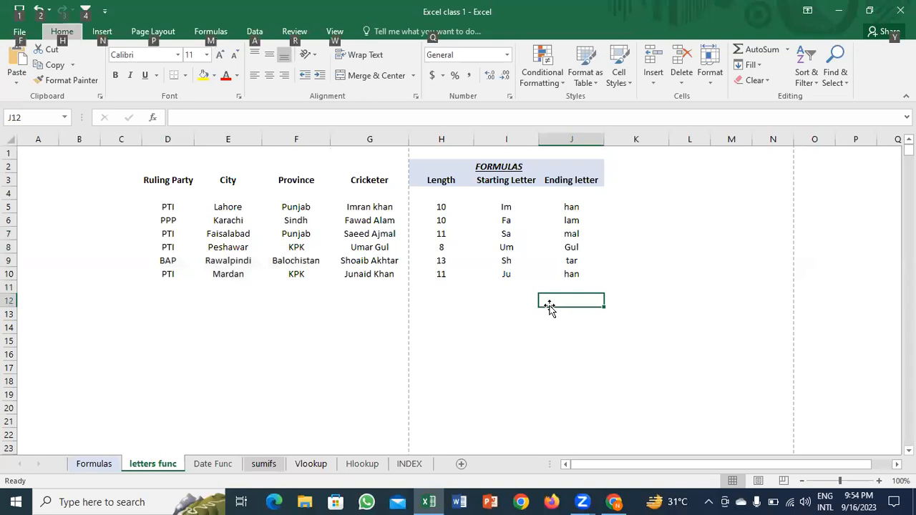
key(n)
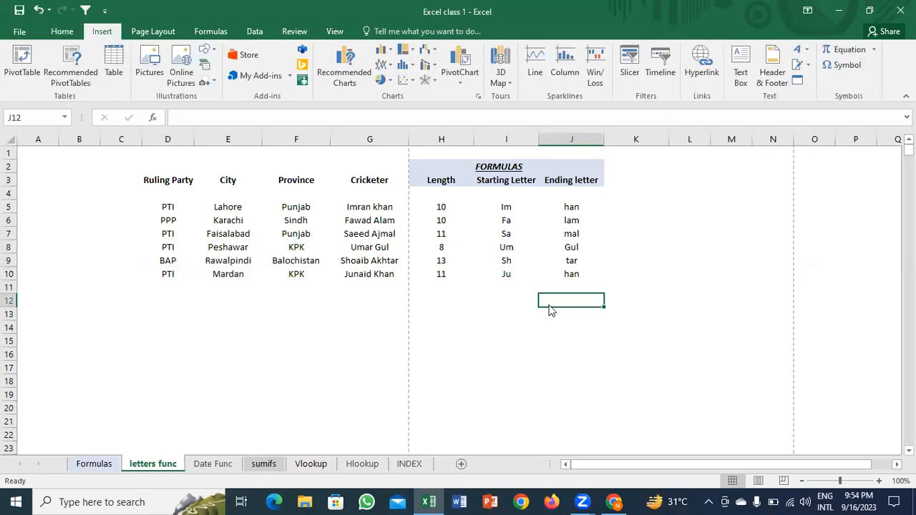
key(j)
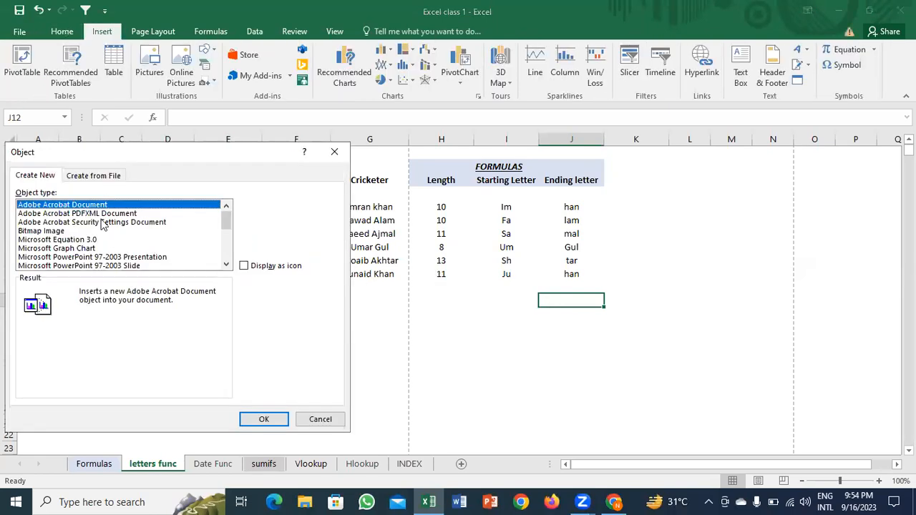
click(102, 179)
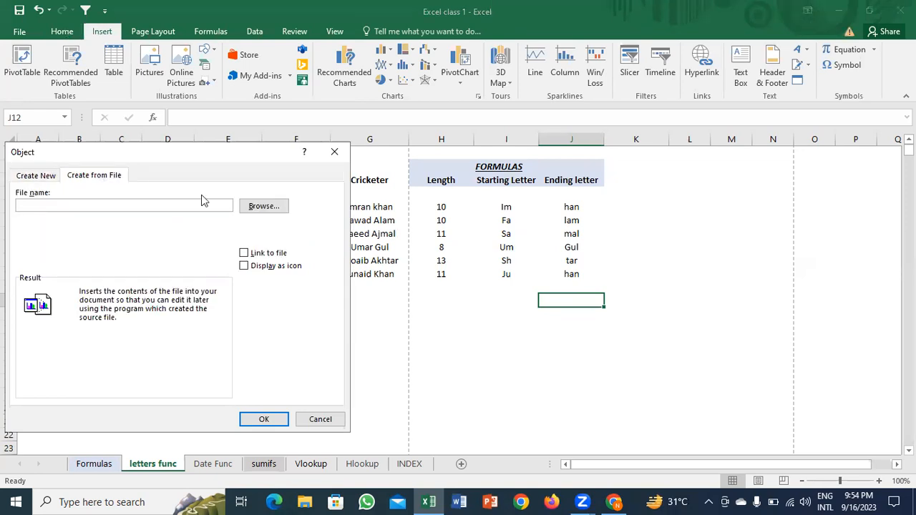
click(264, 208)
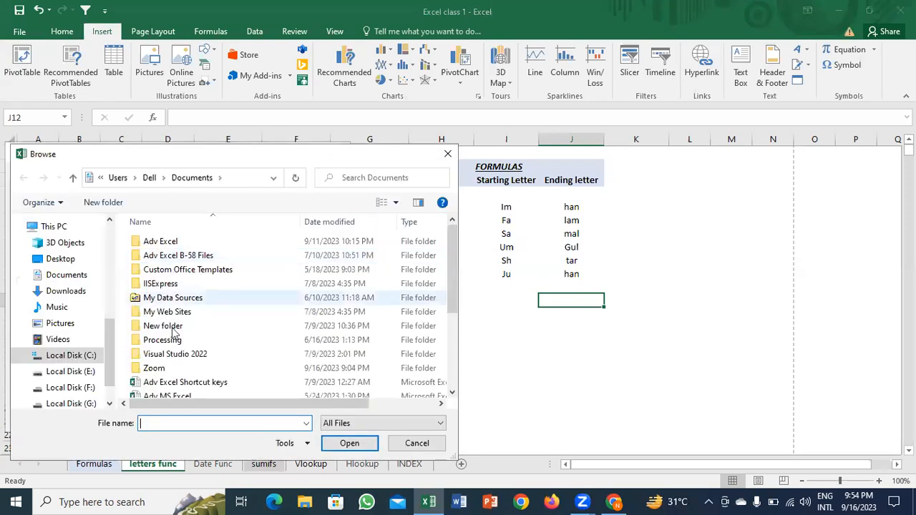
click(165, 386)
click(349, 443)
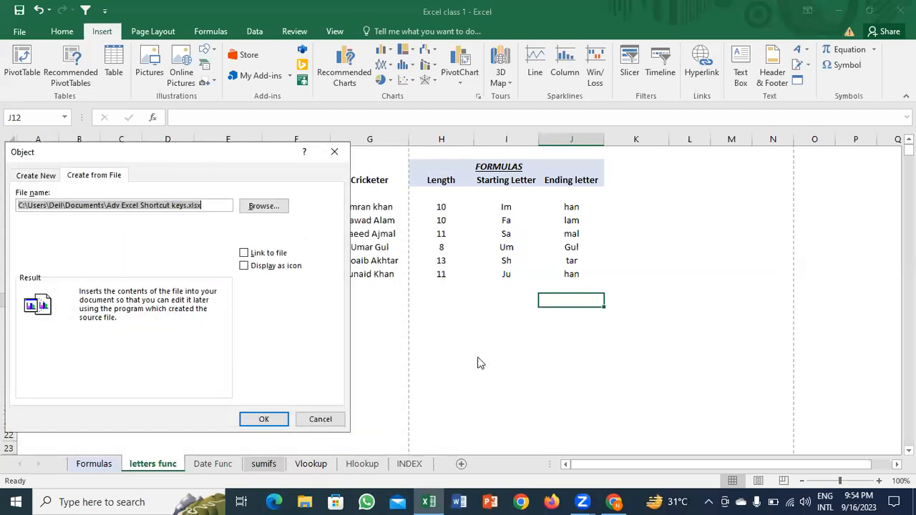
click(244, 267)
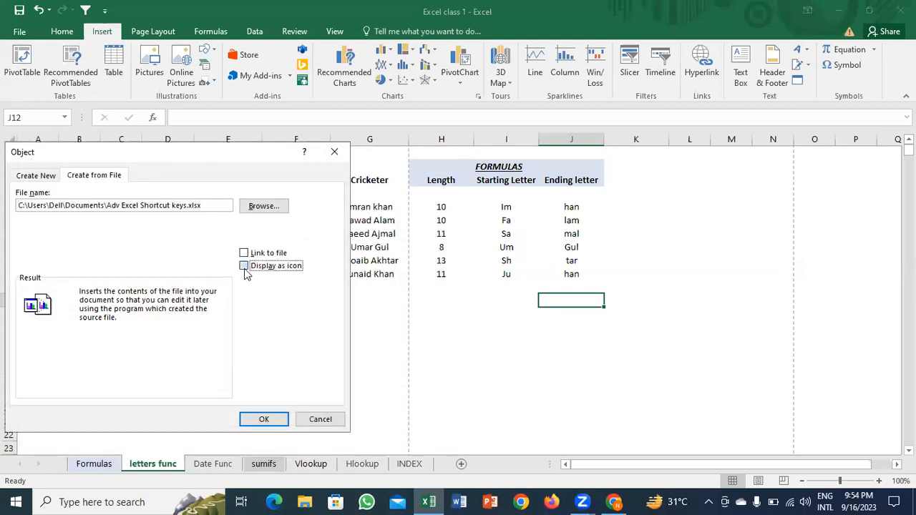
click(269, 418)
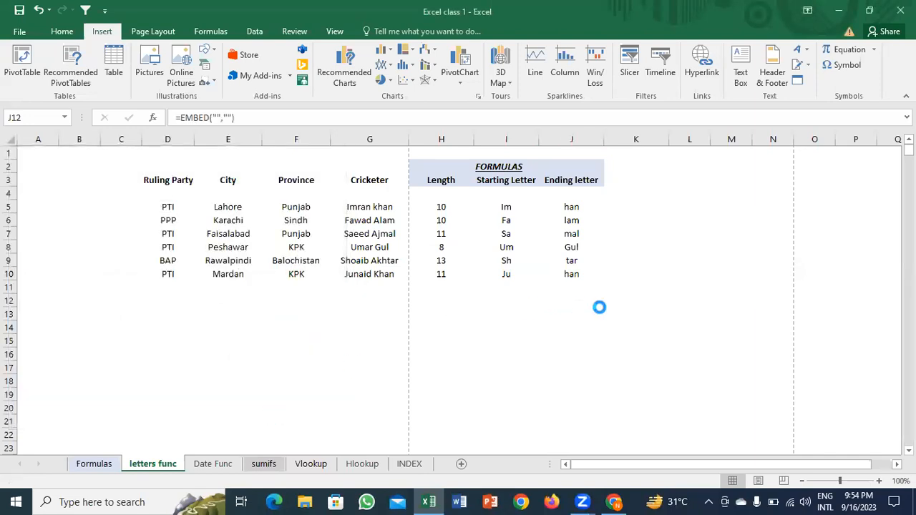
Step: Move the embedded file icon beside the formulas table over columns L and M, and shrink its height to about two rows
drag(690, 246, 691, 247)
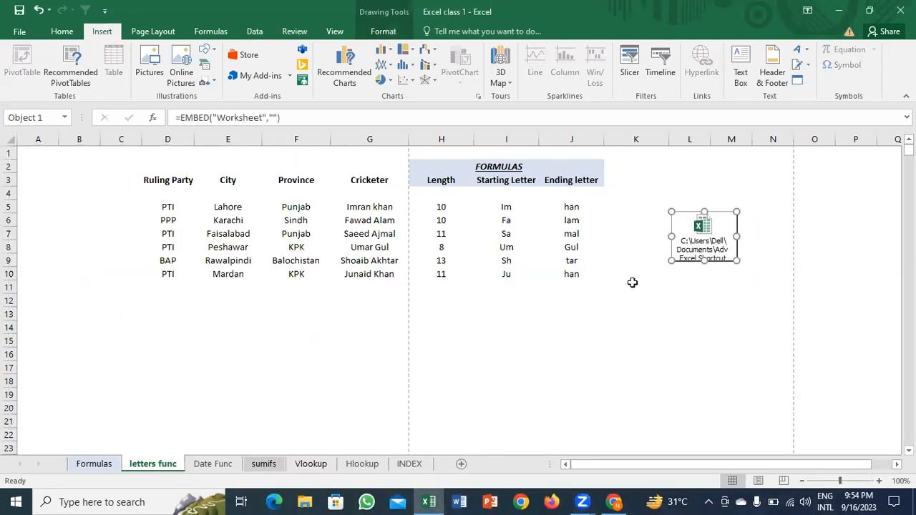
click(623, 290)
click(707, 263)
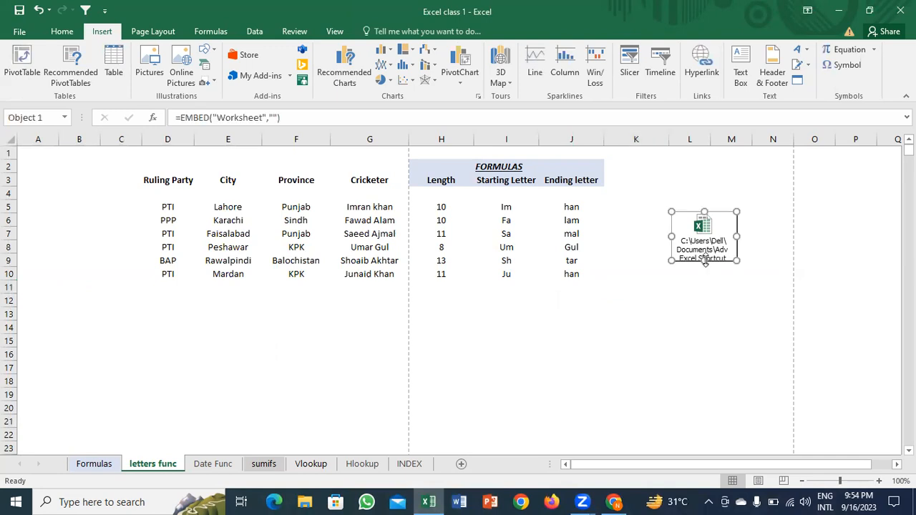
drag(705, 262, 704, 235)
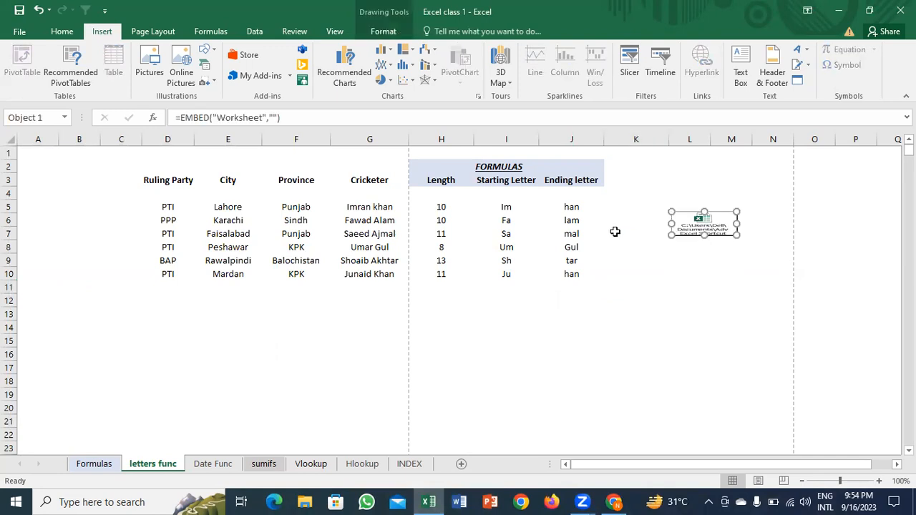
click(615, 231)
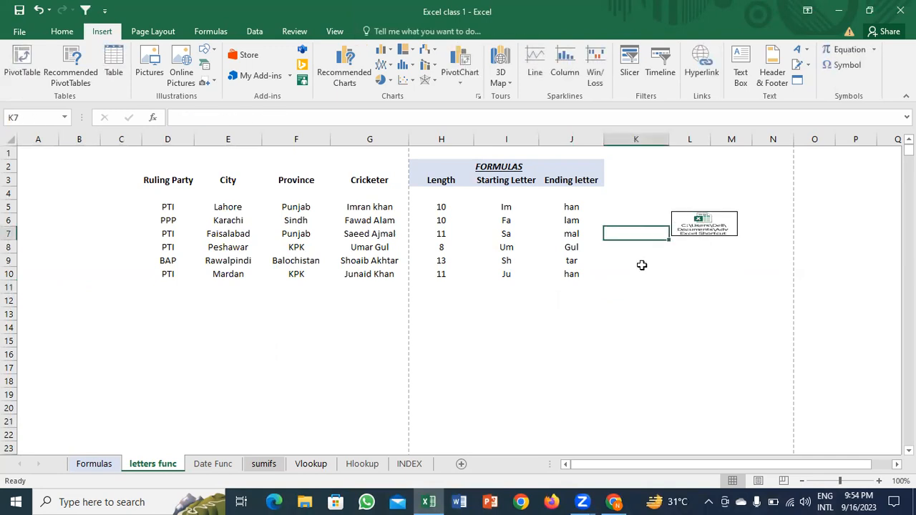
click(715, 220)
click(638, 242)
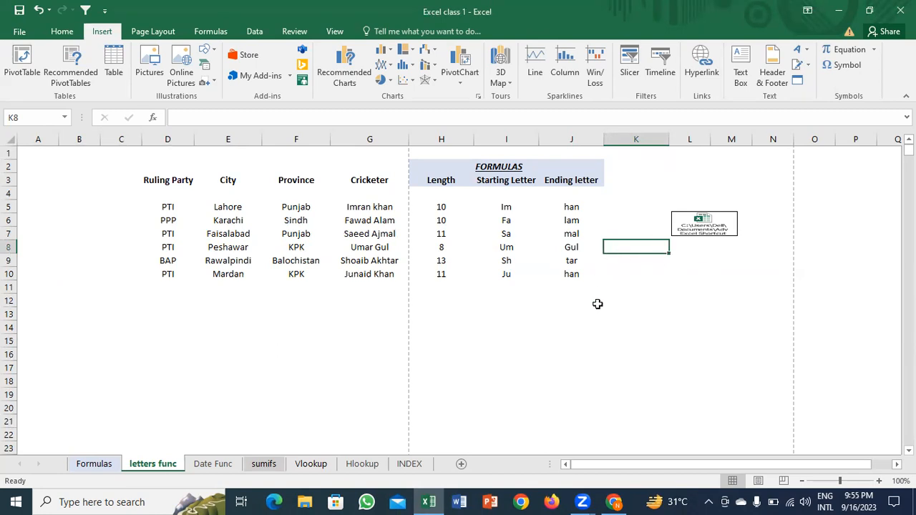
Step: Switch to Chrome, search the web for "compress excel file" in a new tab, and look through the results
key(alt+Tab)
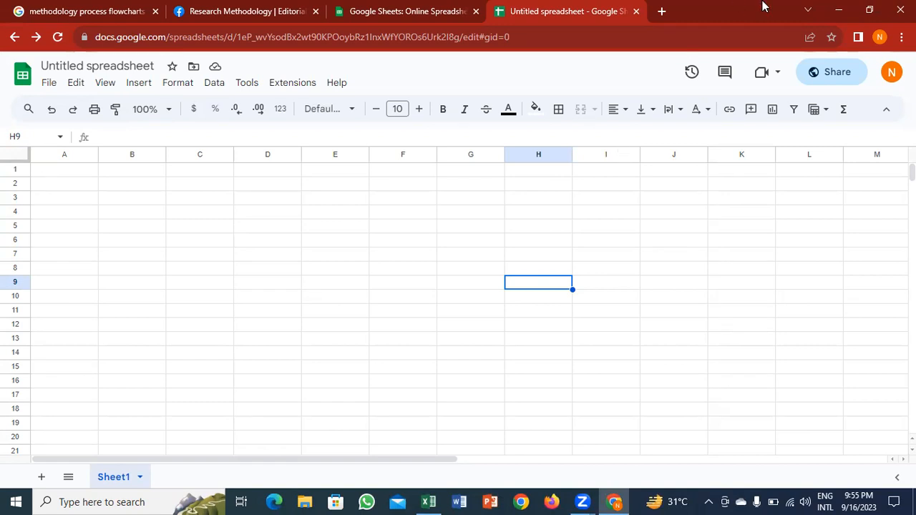
click(662, 11)
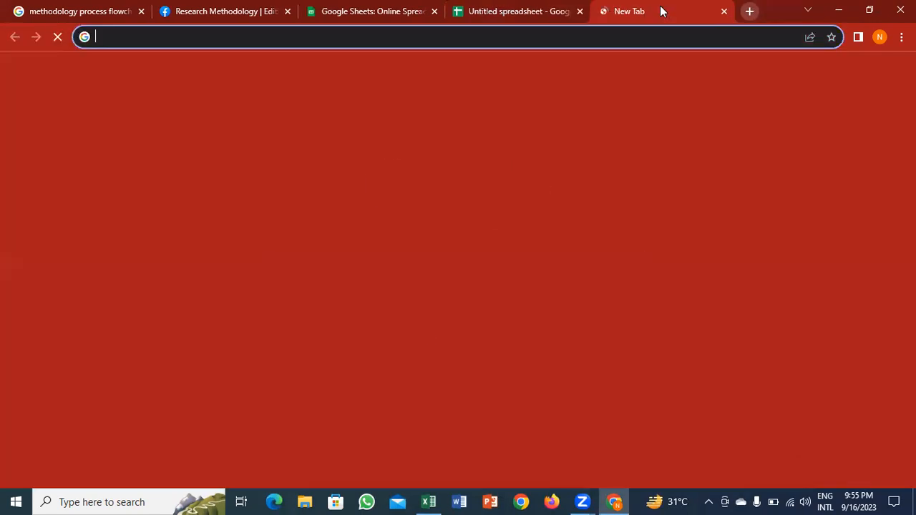
text(coM)
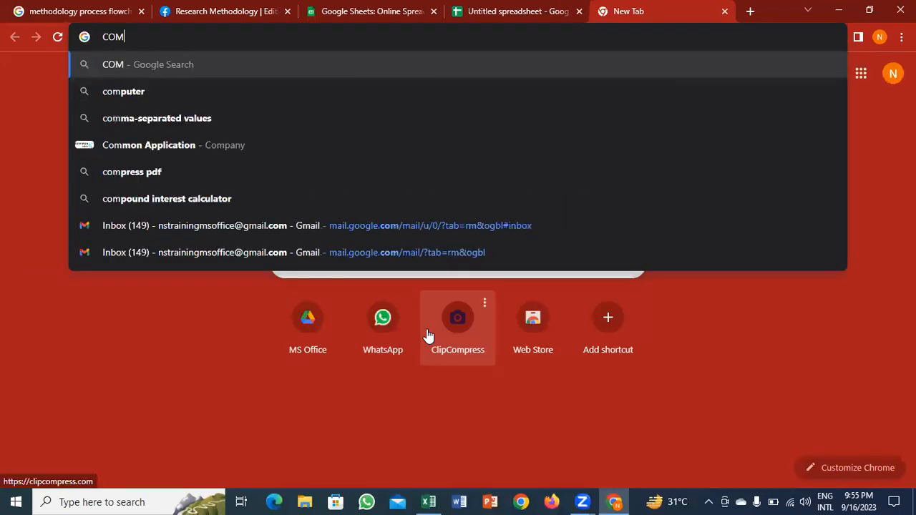
text(PRESS)
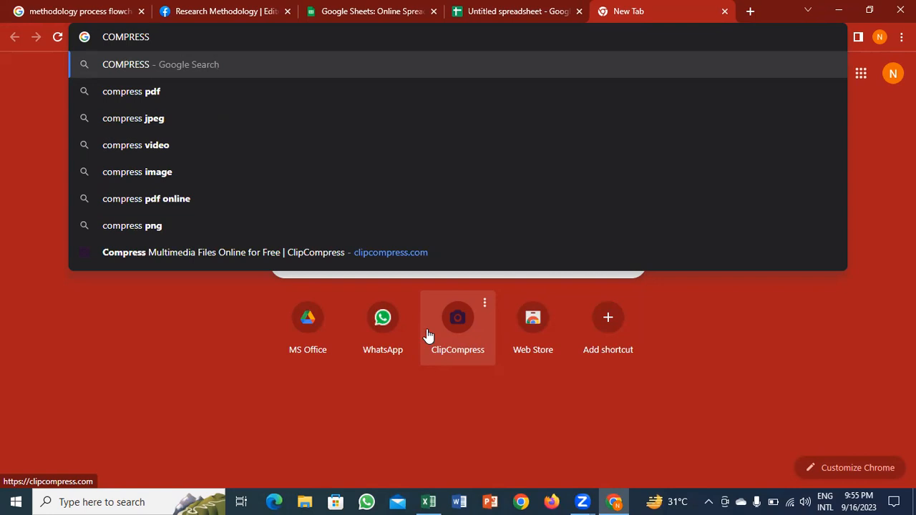
text( A)
key(BackSpace)
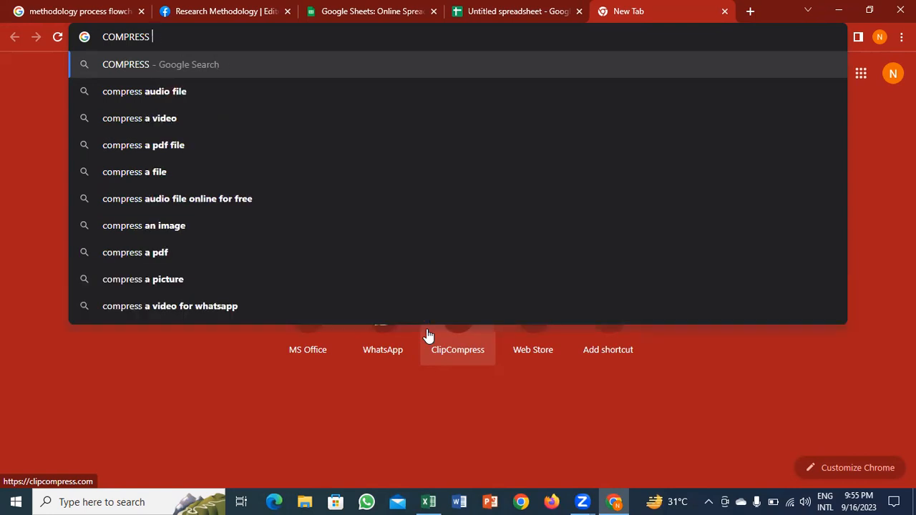
text(exce)
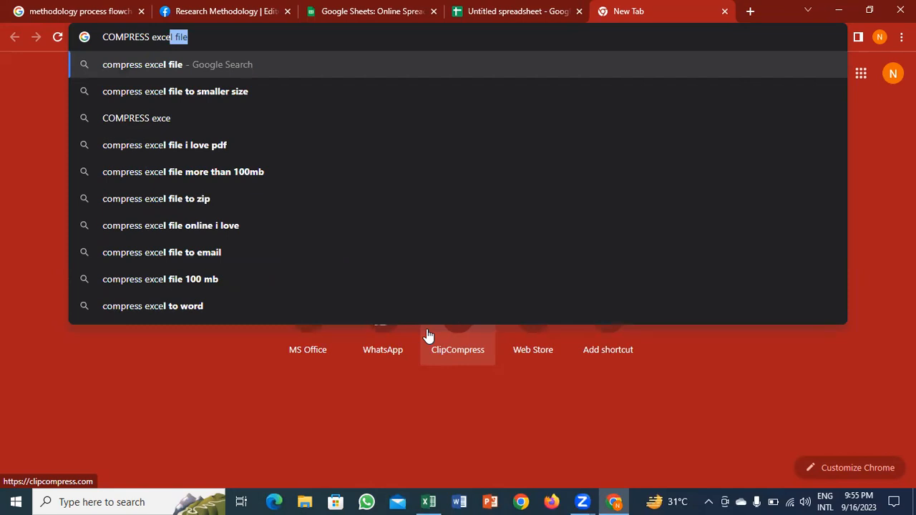
text(l)
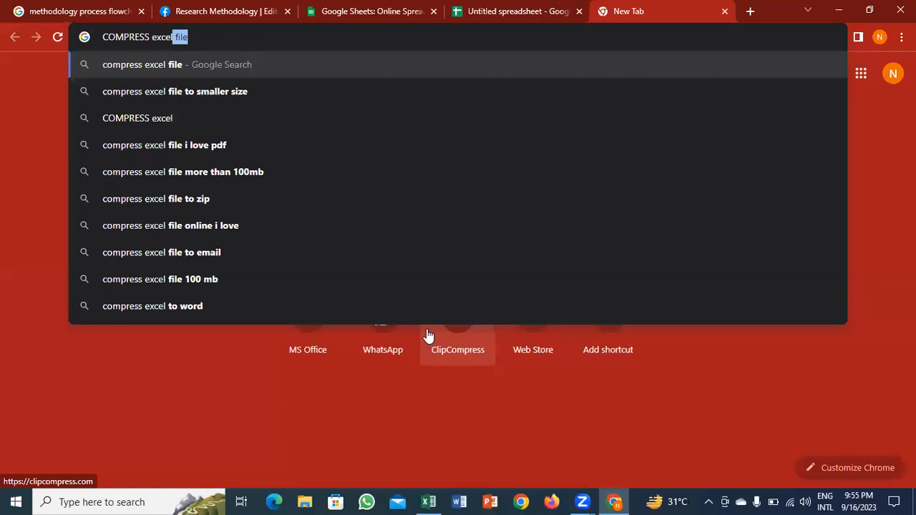
text( fil)
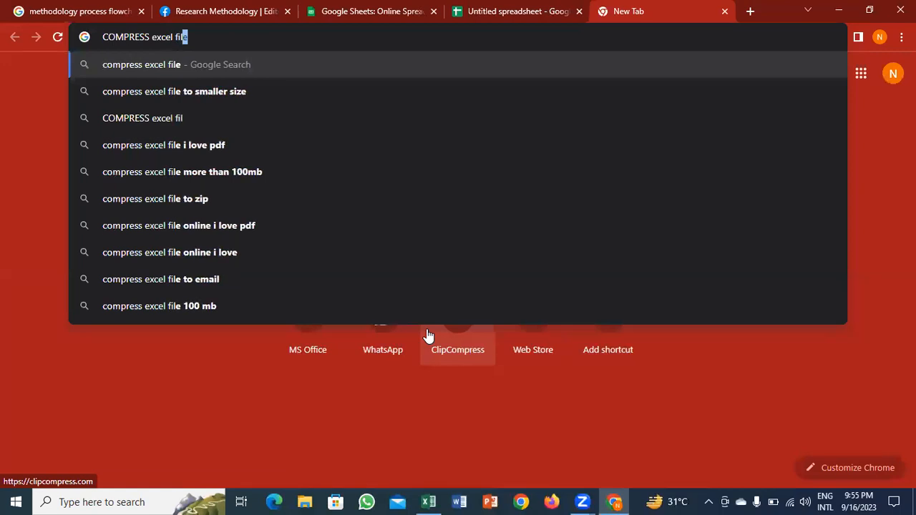
text(e)
key(Return)
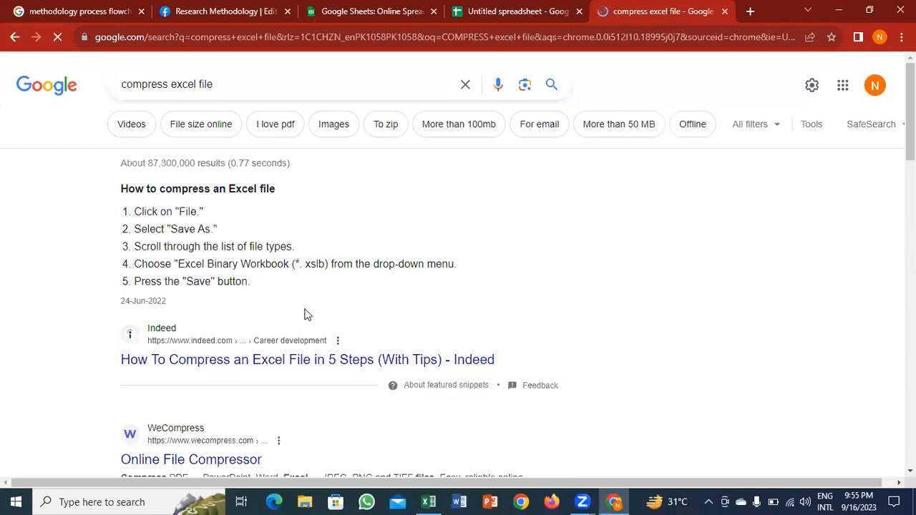
scroll(909, 143, down, 4)
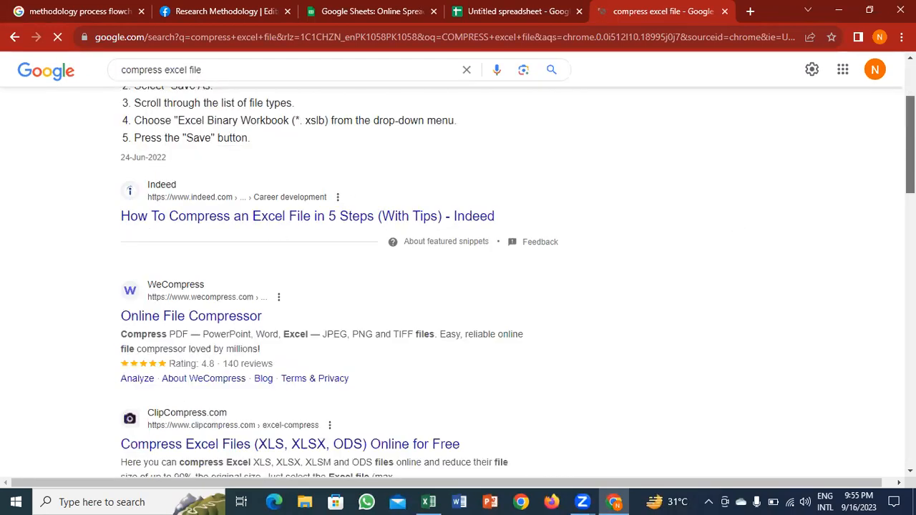
scroll(887, 243, down, 6)
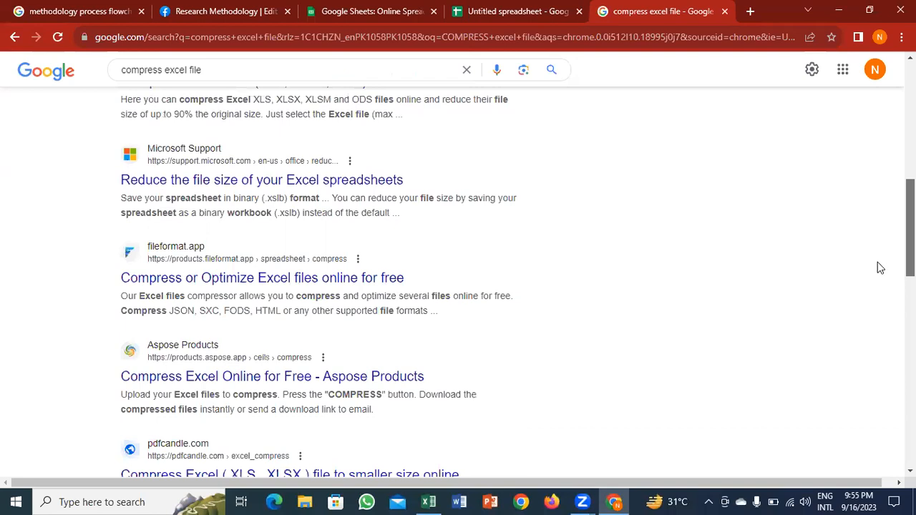
drag(871, 282, 887, 11)
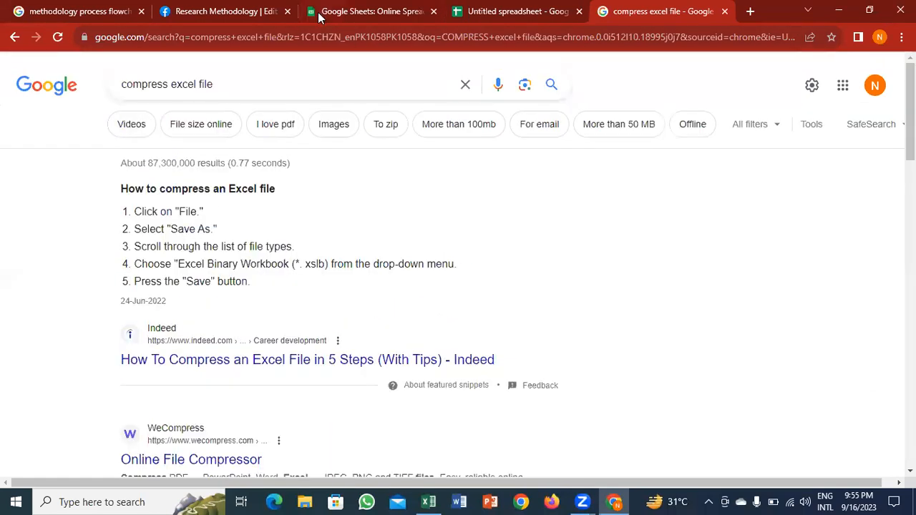
Step: Search for clipcompress.com and open the ClipCompress home page from the results
click(302, 87)
key(ctrl+a)
text(c)
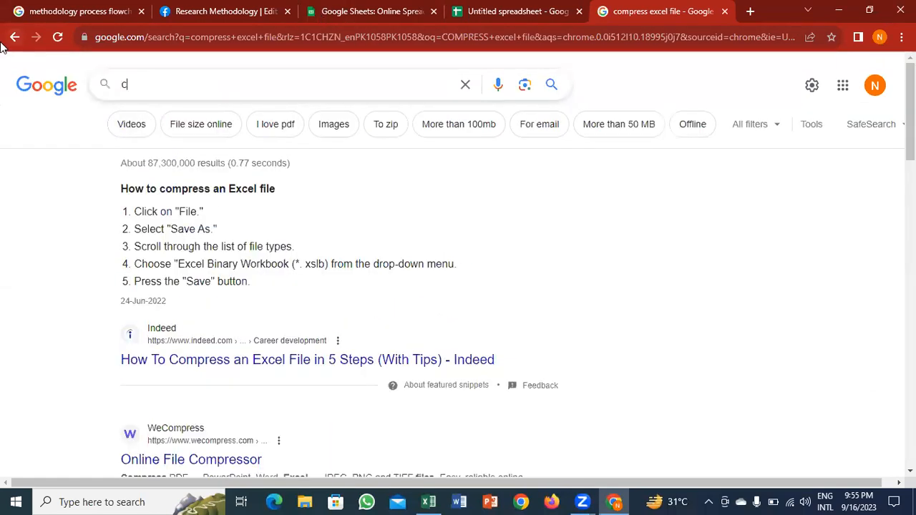
text(lip)
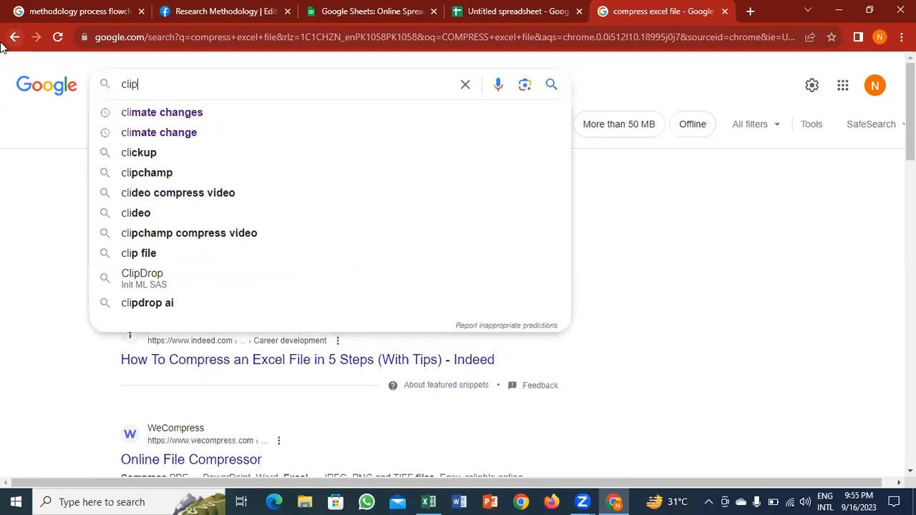
text(comp)
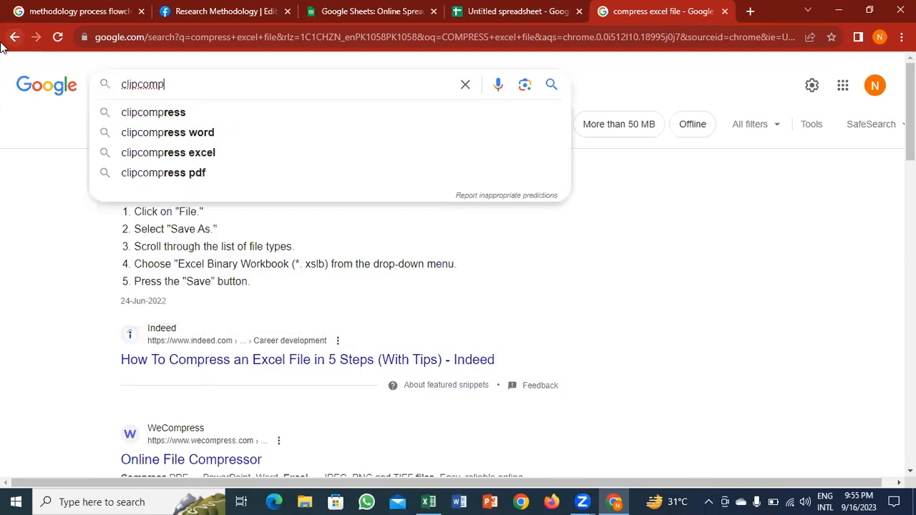
text(ress)
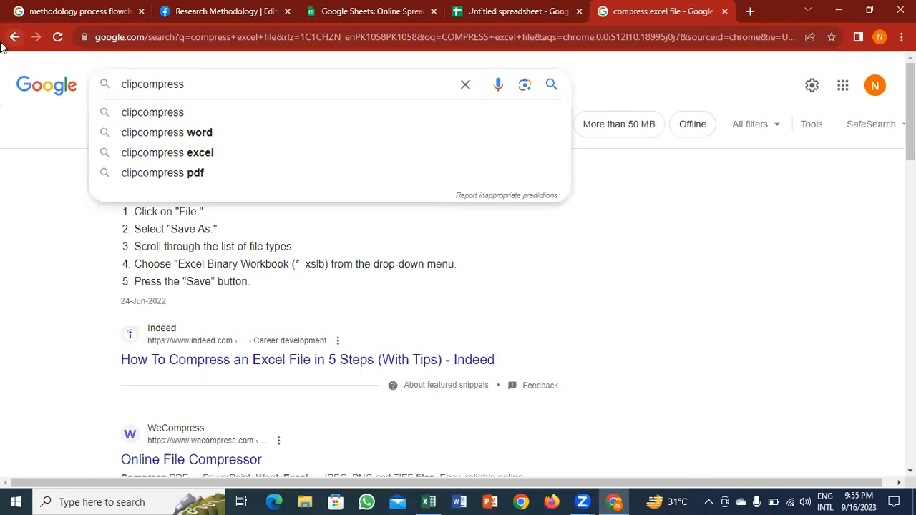
text(.com)
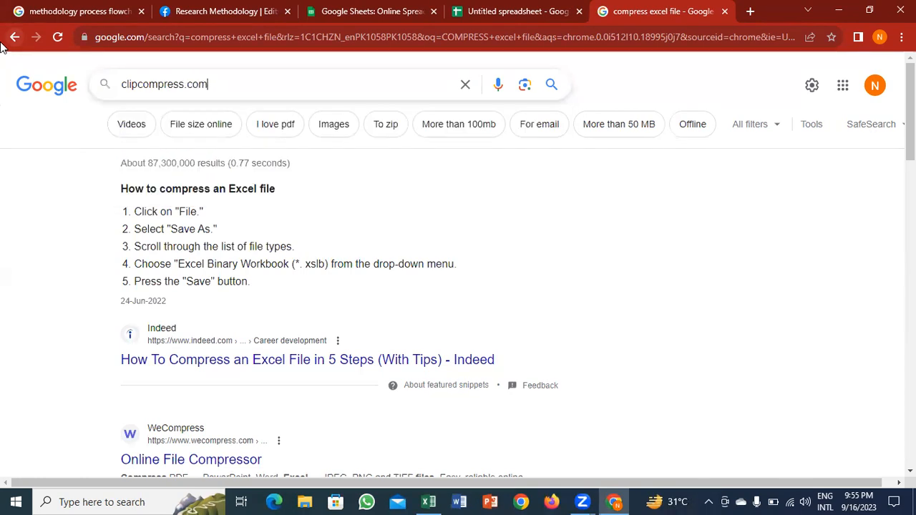
key(Return)
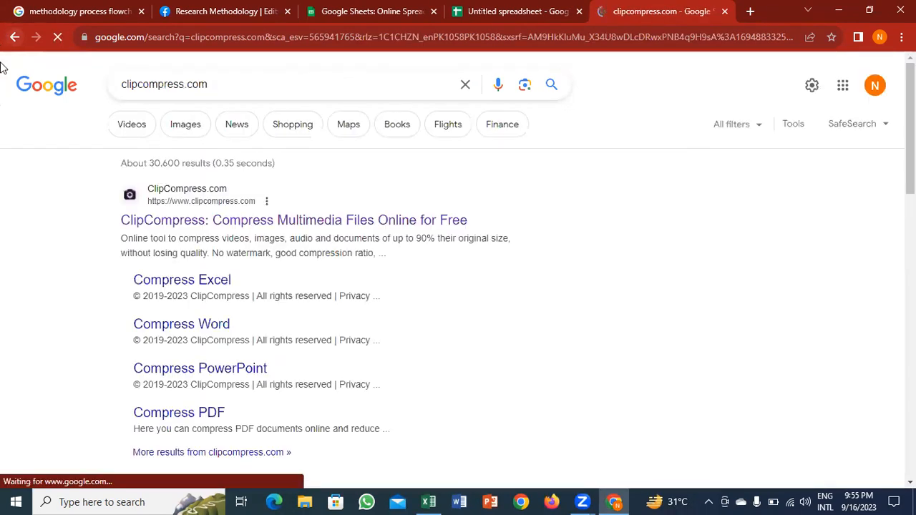
click(249, 228)
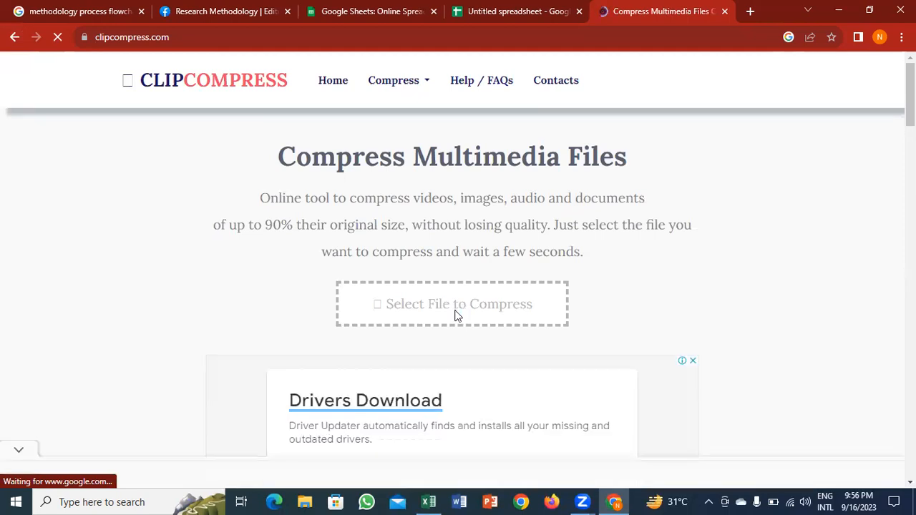
Step: Upload the Adv MS Excel workbook from Documents for compression and download the compressed copy
click(384, 292)
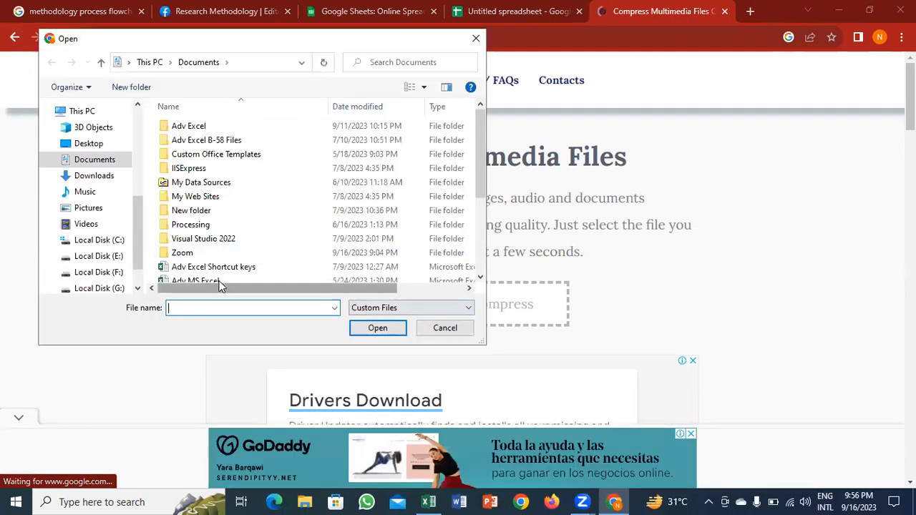
click(226, 279)
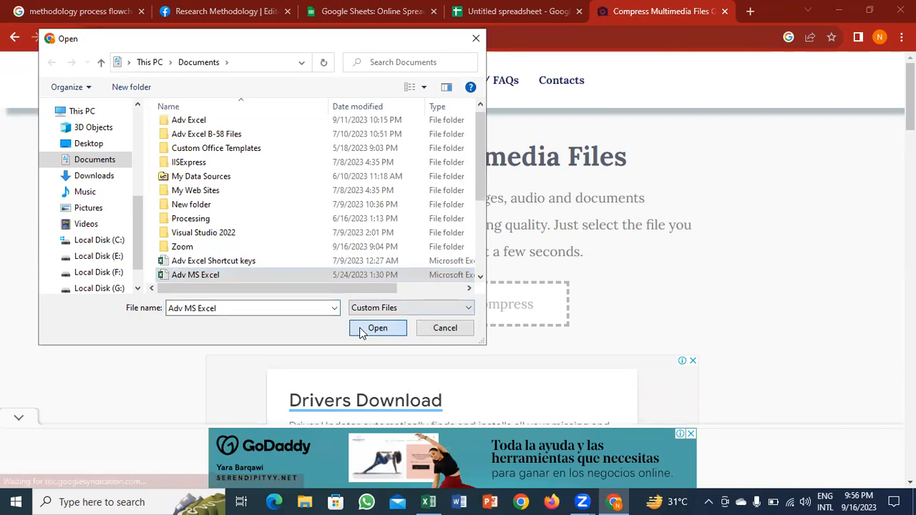
click(365, 330)
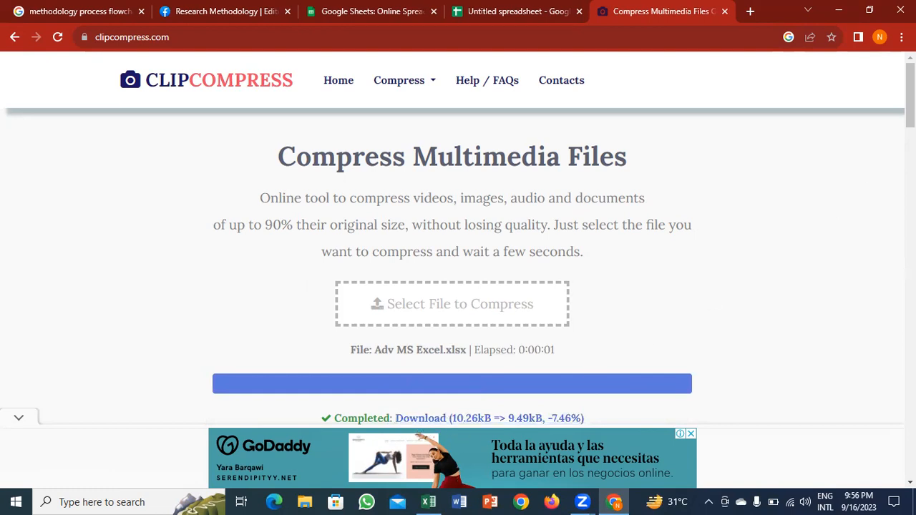
scroll(910, 100, down, 1)
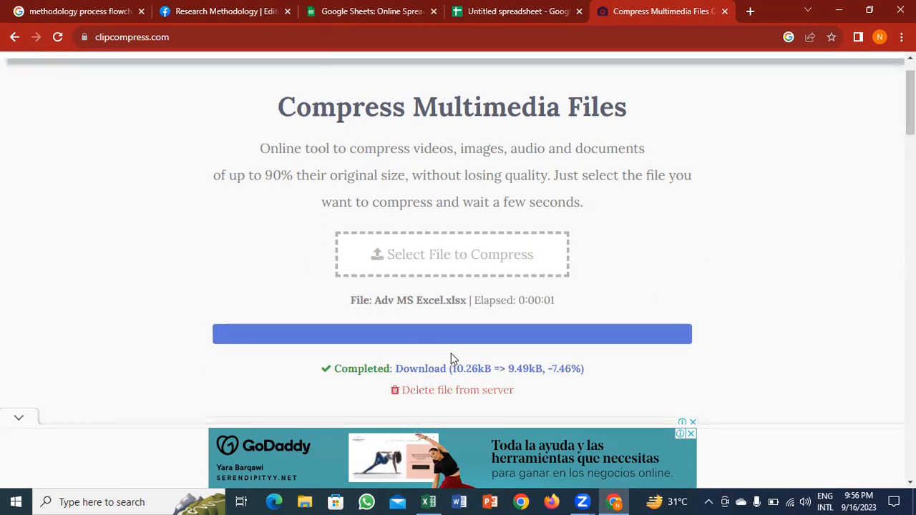
click(513, 370)
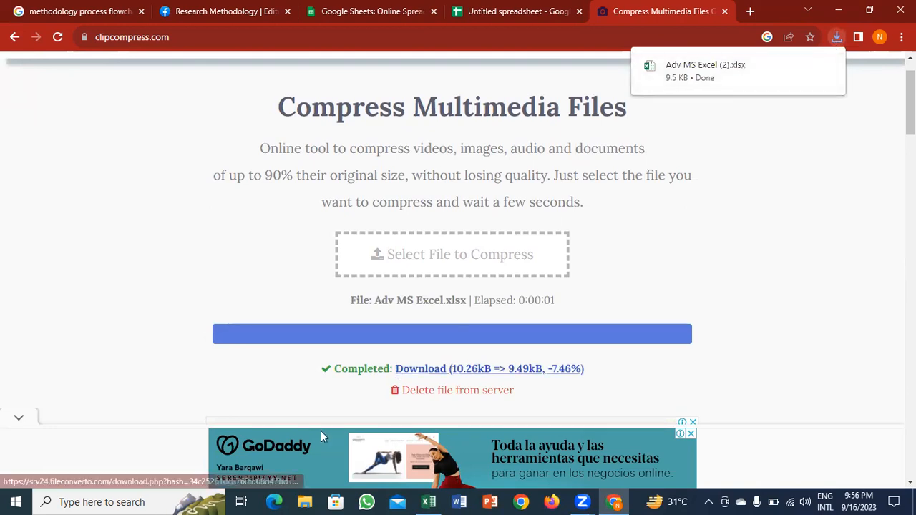
Step: Switch to File Explorer and check the compressed workbook in the Downloads folder
click(306, 501)
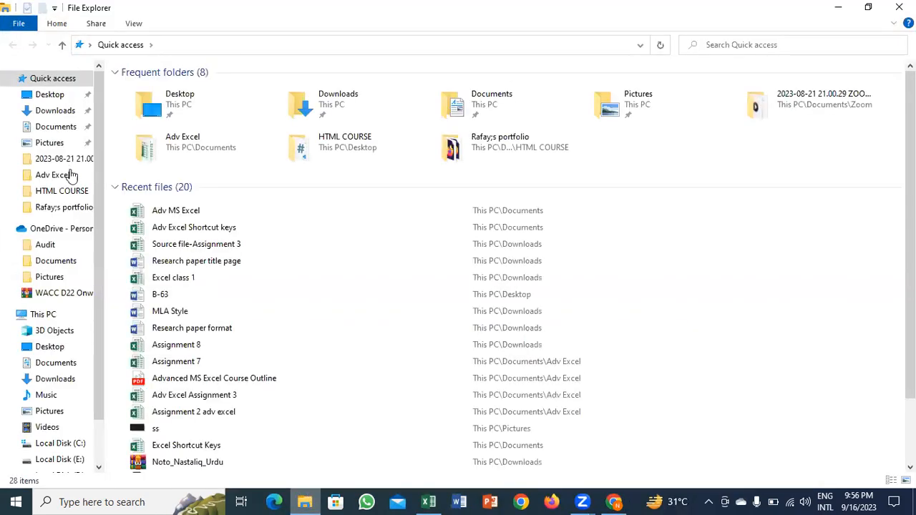
click(63, 111)
click(179, 107)
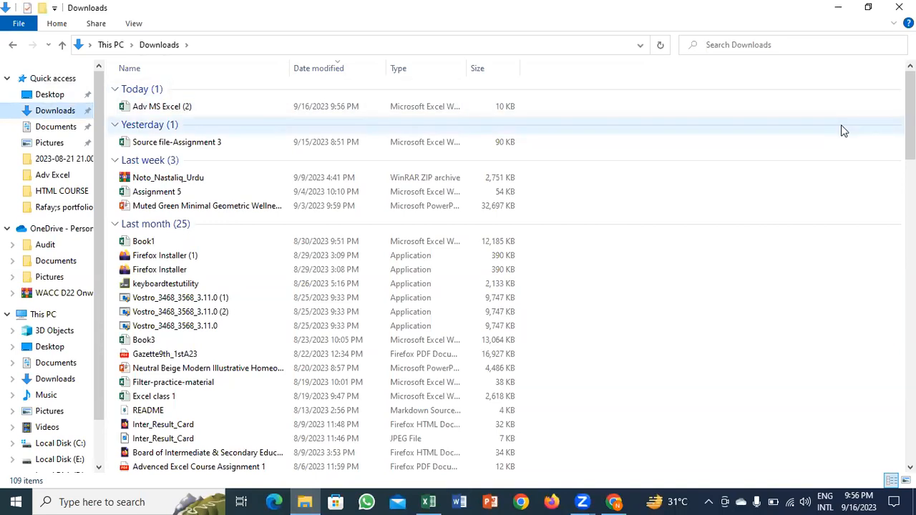
Step: Switch back to Chrome, delete the uploaded workbook from the ClipCompress server, and return to the compression page
key(alt+Tab)
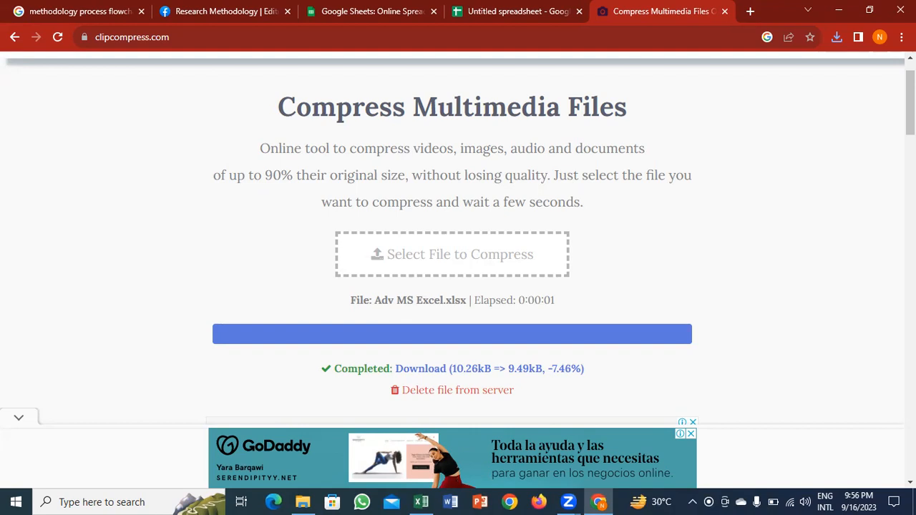
click(497, 389)
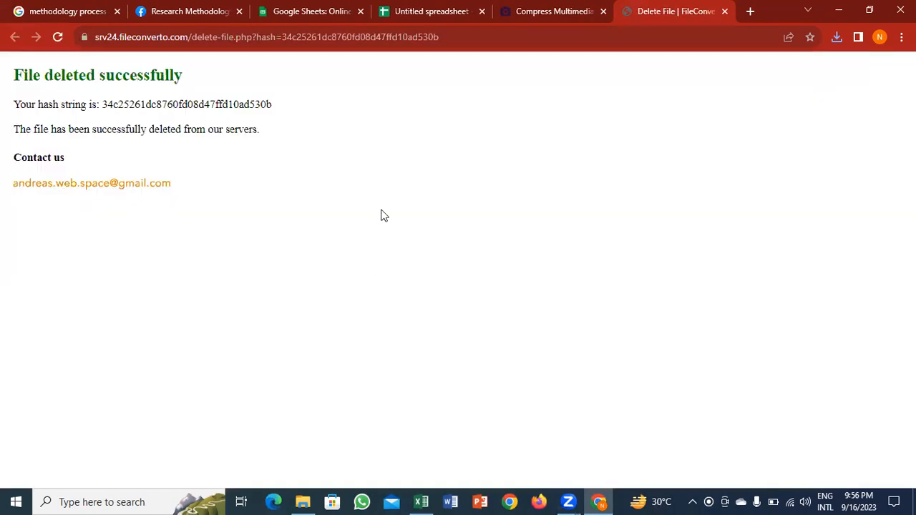
click(552, 9)
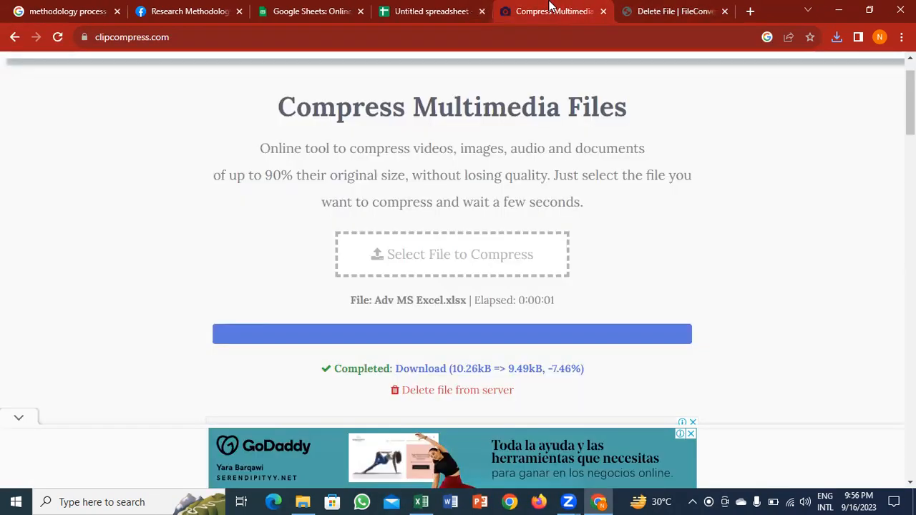
click(825, 495)
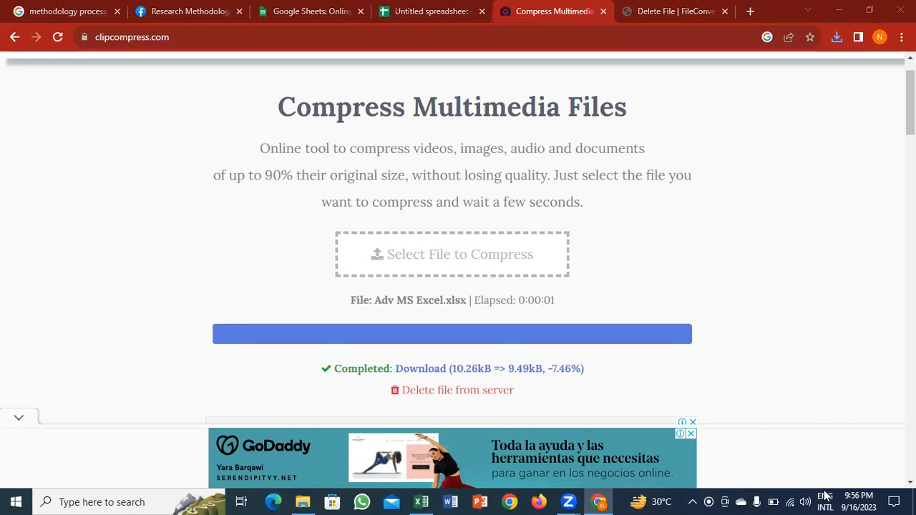